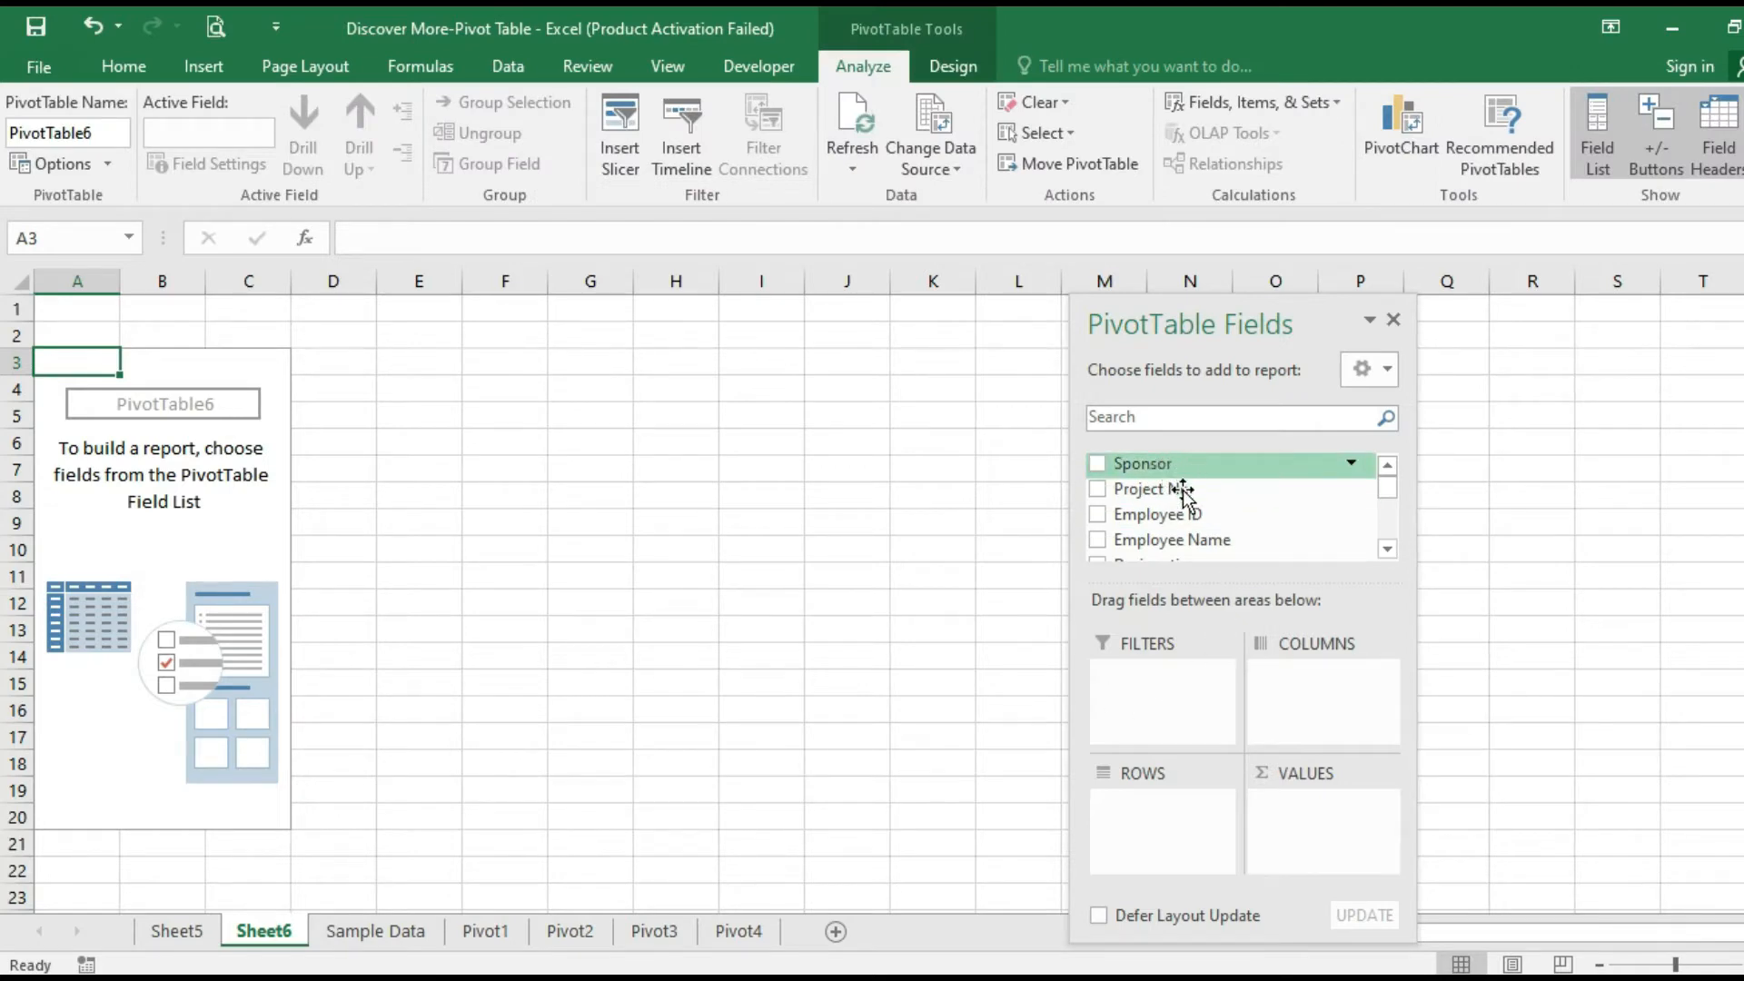
# Build the pivot table with Project No. as rows, Sponsor as columns and a count of Employee ID as values
pyautogui.moveTo(1243, 508); pyautogui.dragTo(1174, 817)
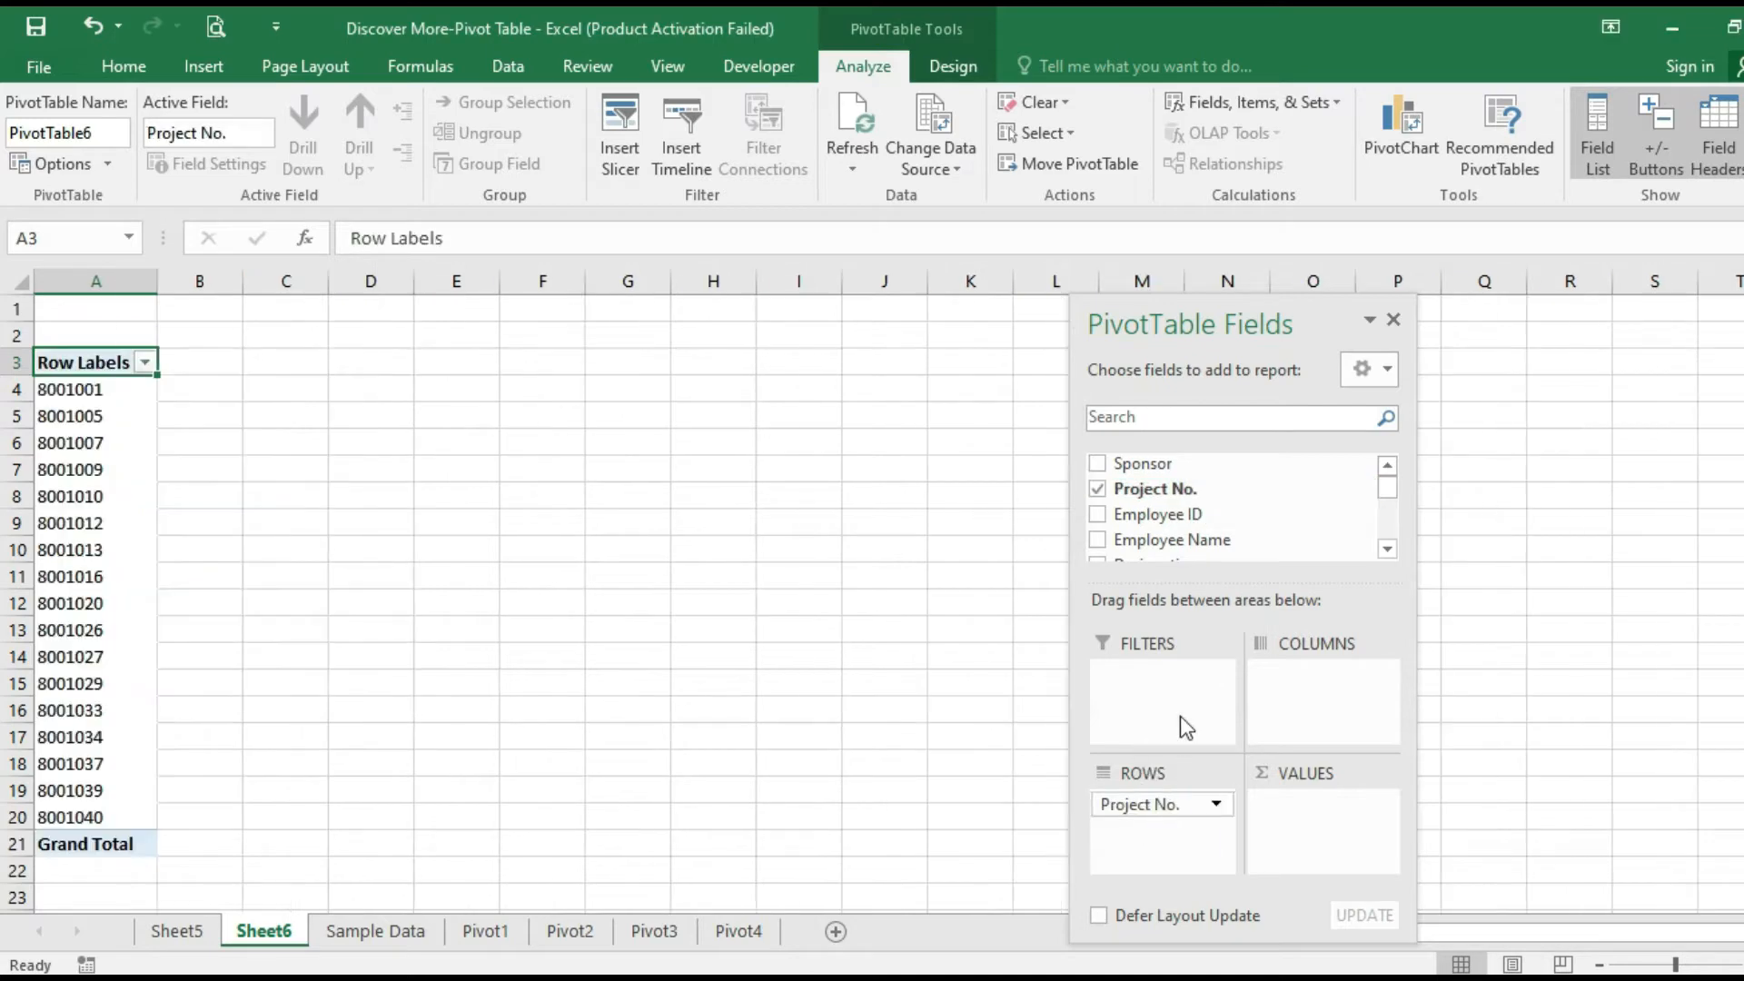
pyautogui.moveTo(1144, 469); pyautogui.dragTo(1316, 707)
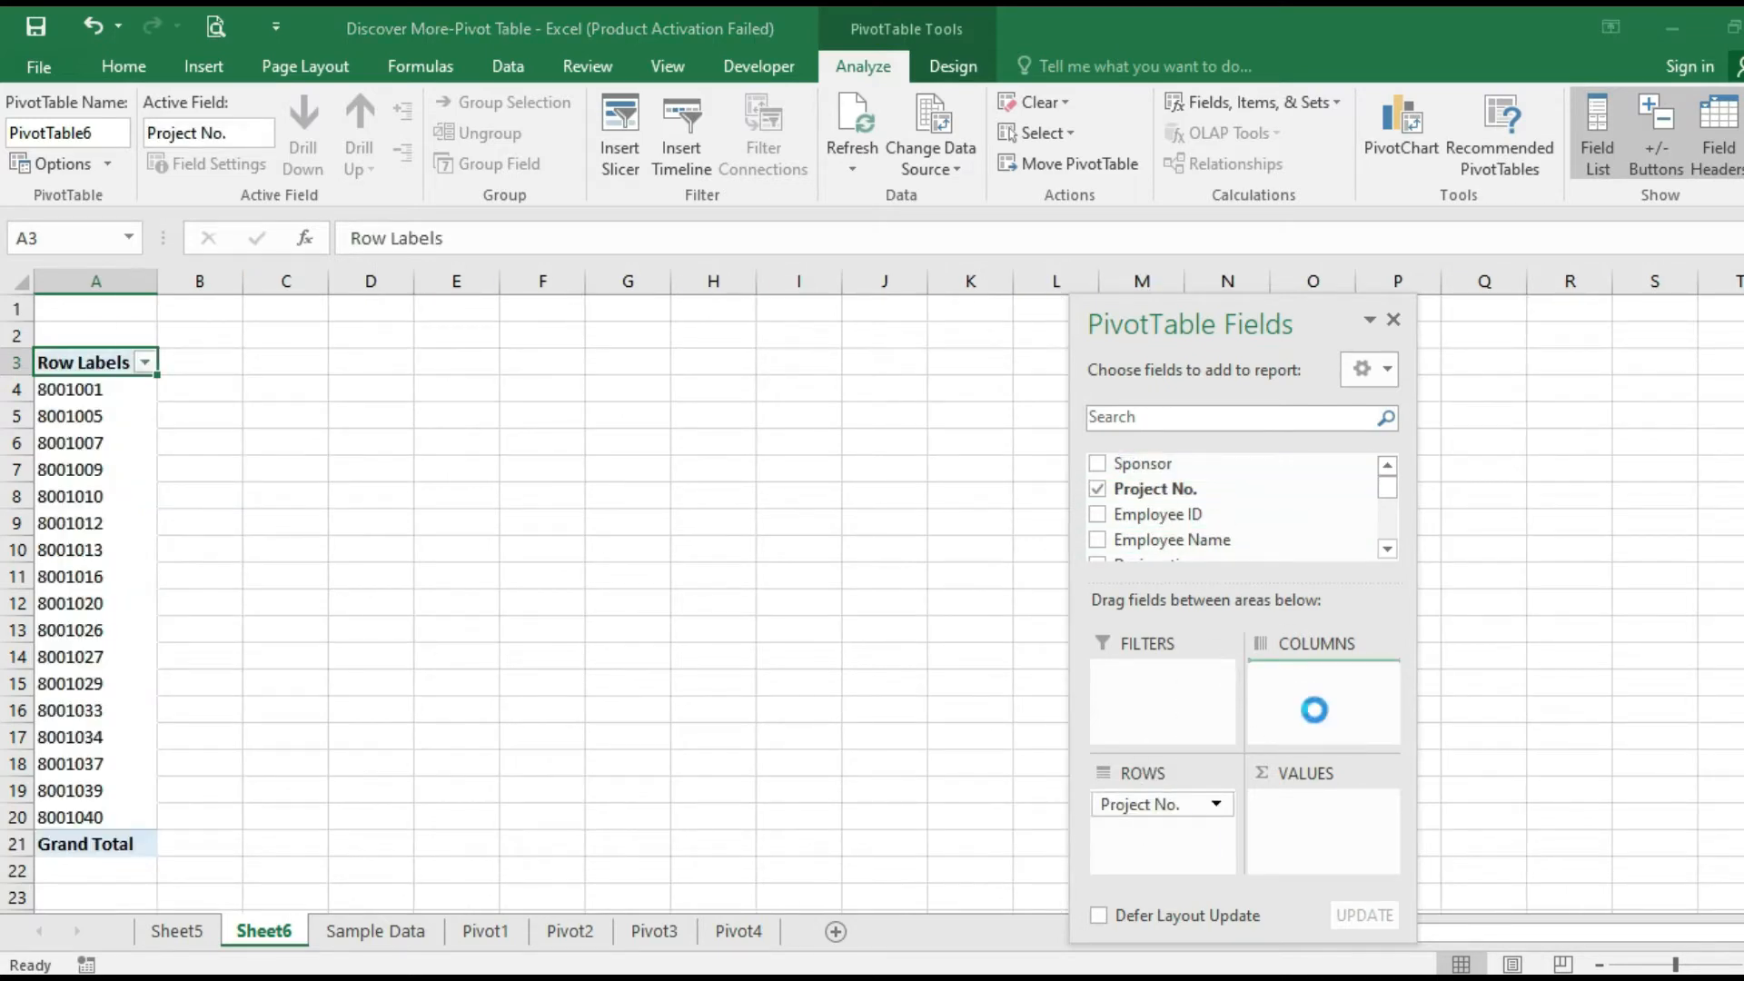
pyautogui.moveTo(1175, 541); pyautogui.dragTo(1312, 818)
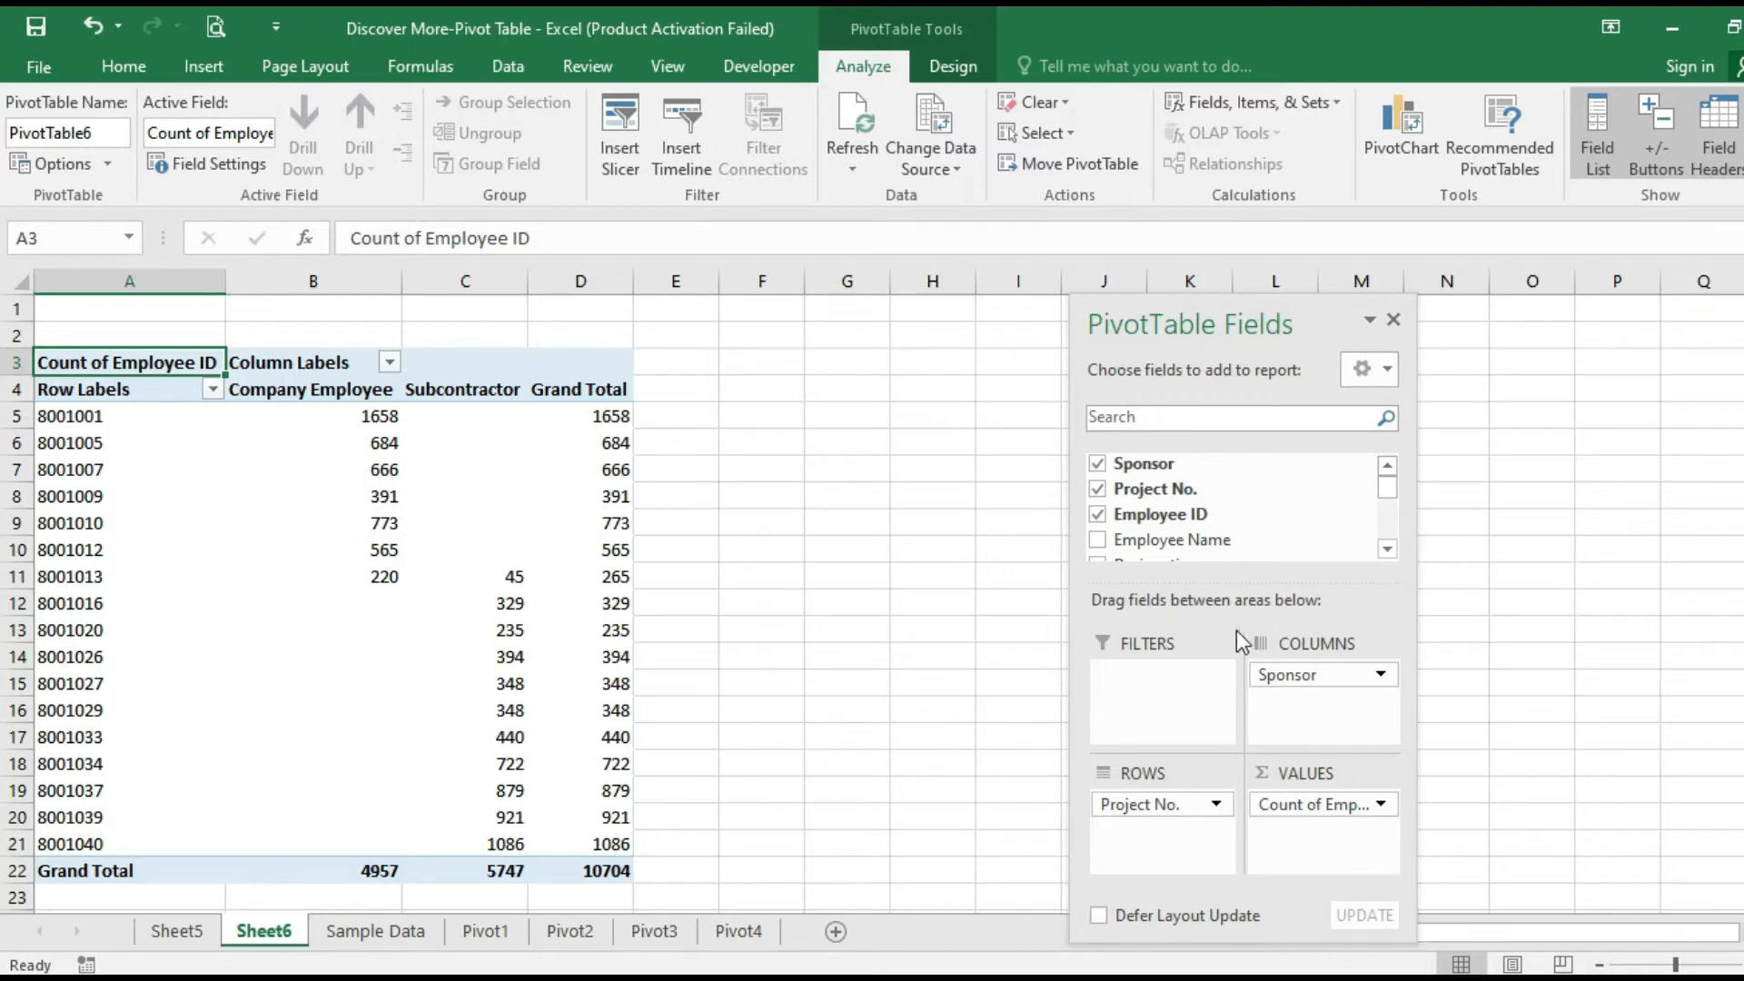
# Add the Gender field to the pivot table rows, above Project No
pyautogui.click(1387, 549)
pyautogui.click(1388, 548)
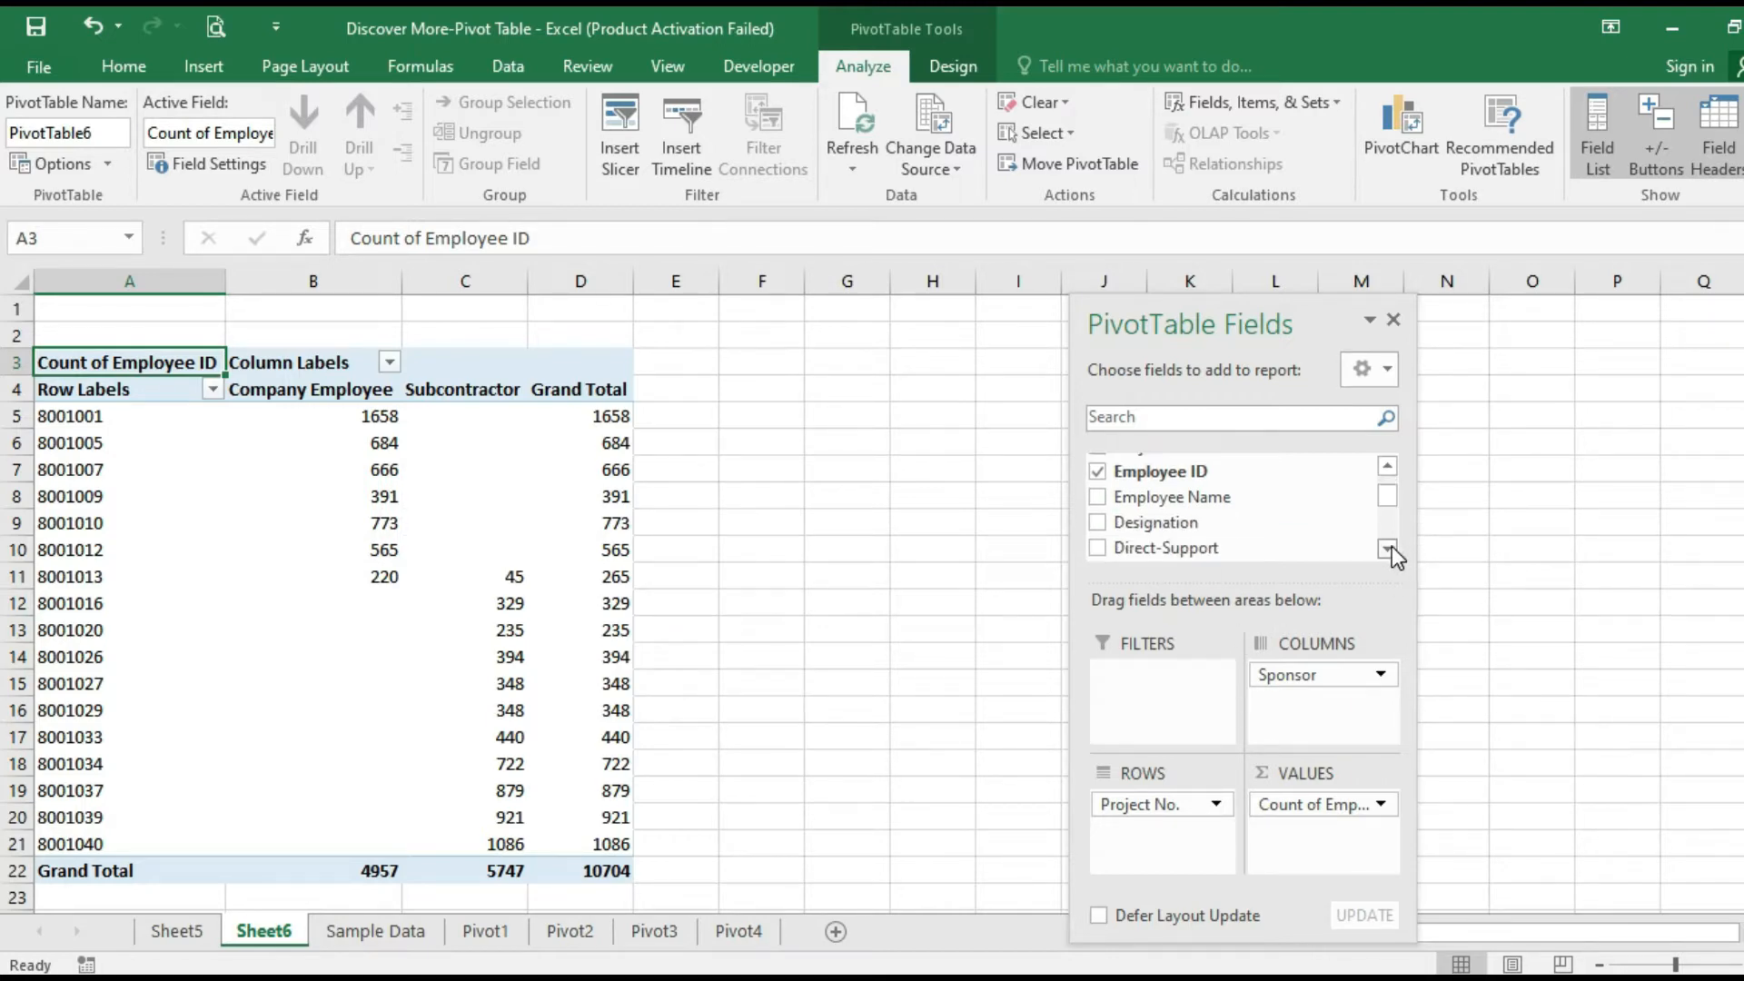
pyautogui.click(1388, 548)
pyautogui.click(1388, 548)
pyautogui.click(1388, 548)
pyautogui.click(1388, 548)
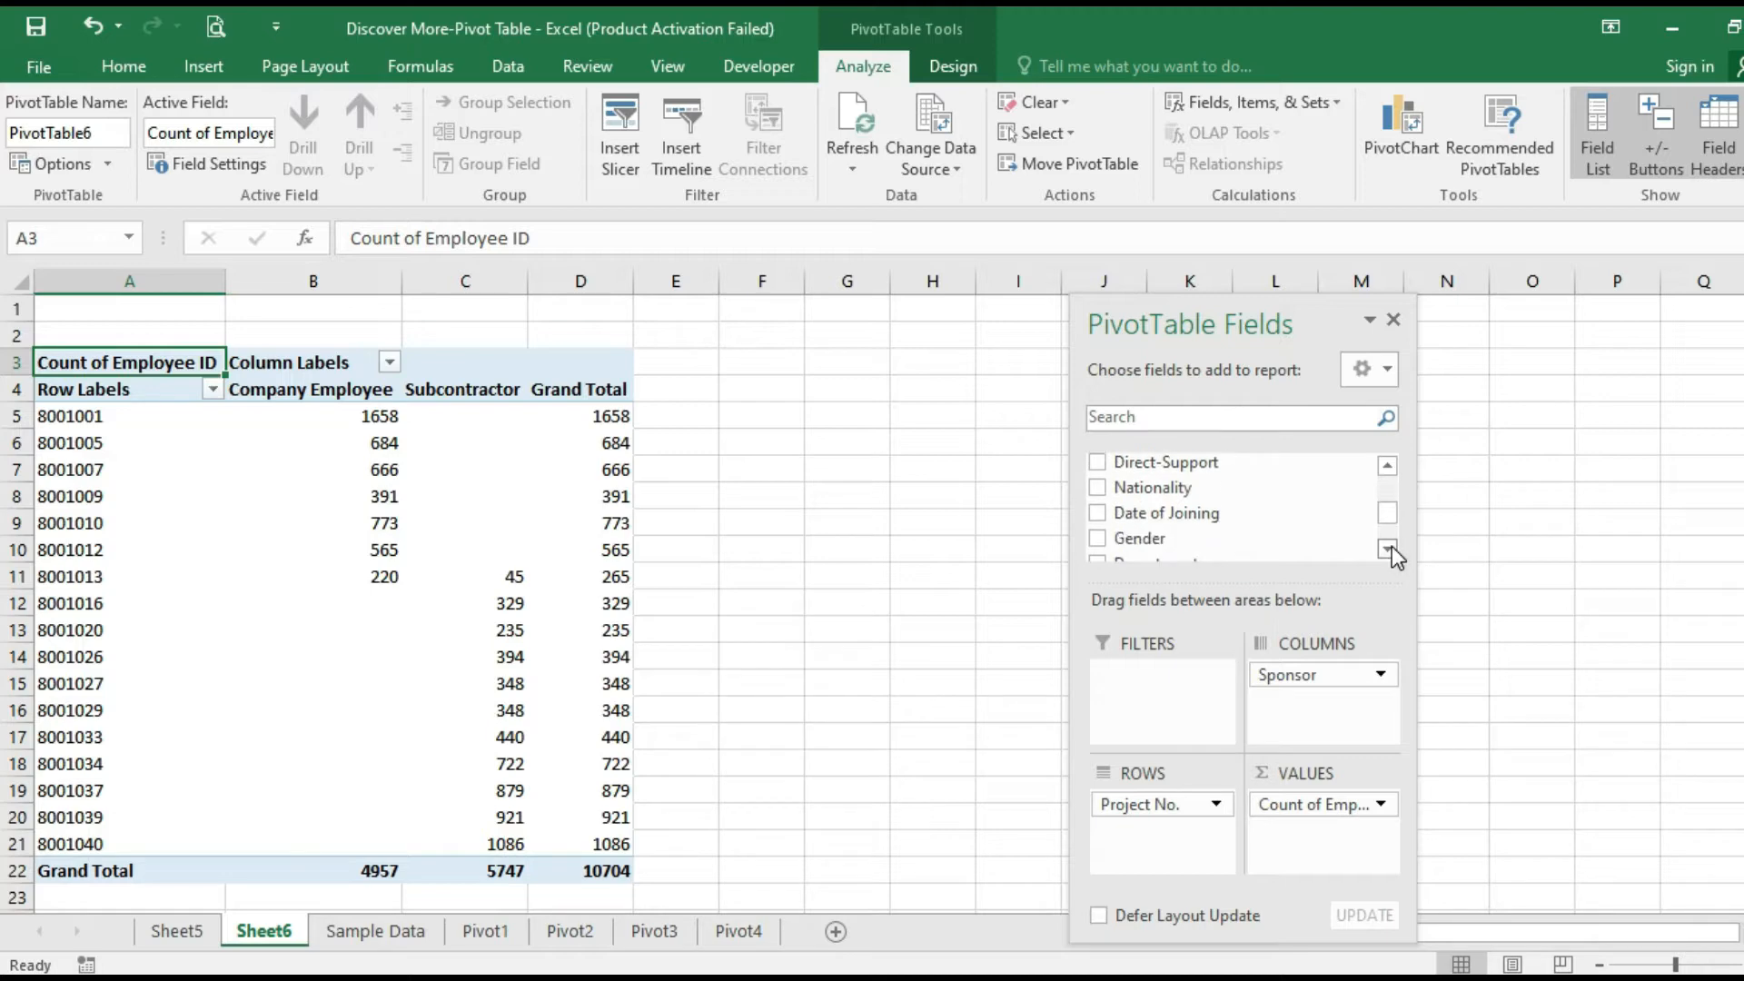
pyautogui.moveTo(1161, 543); pyautogui.dragTo(1159, 805)
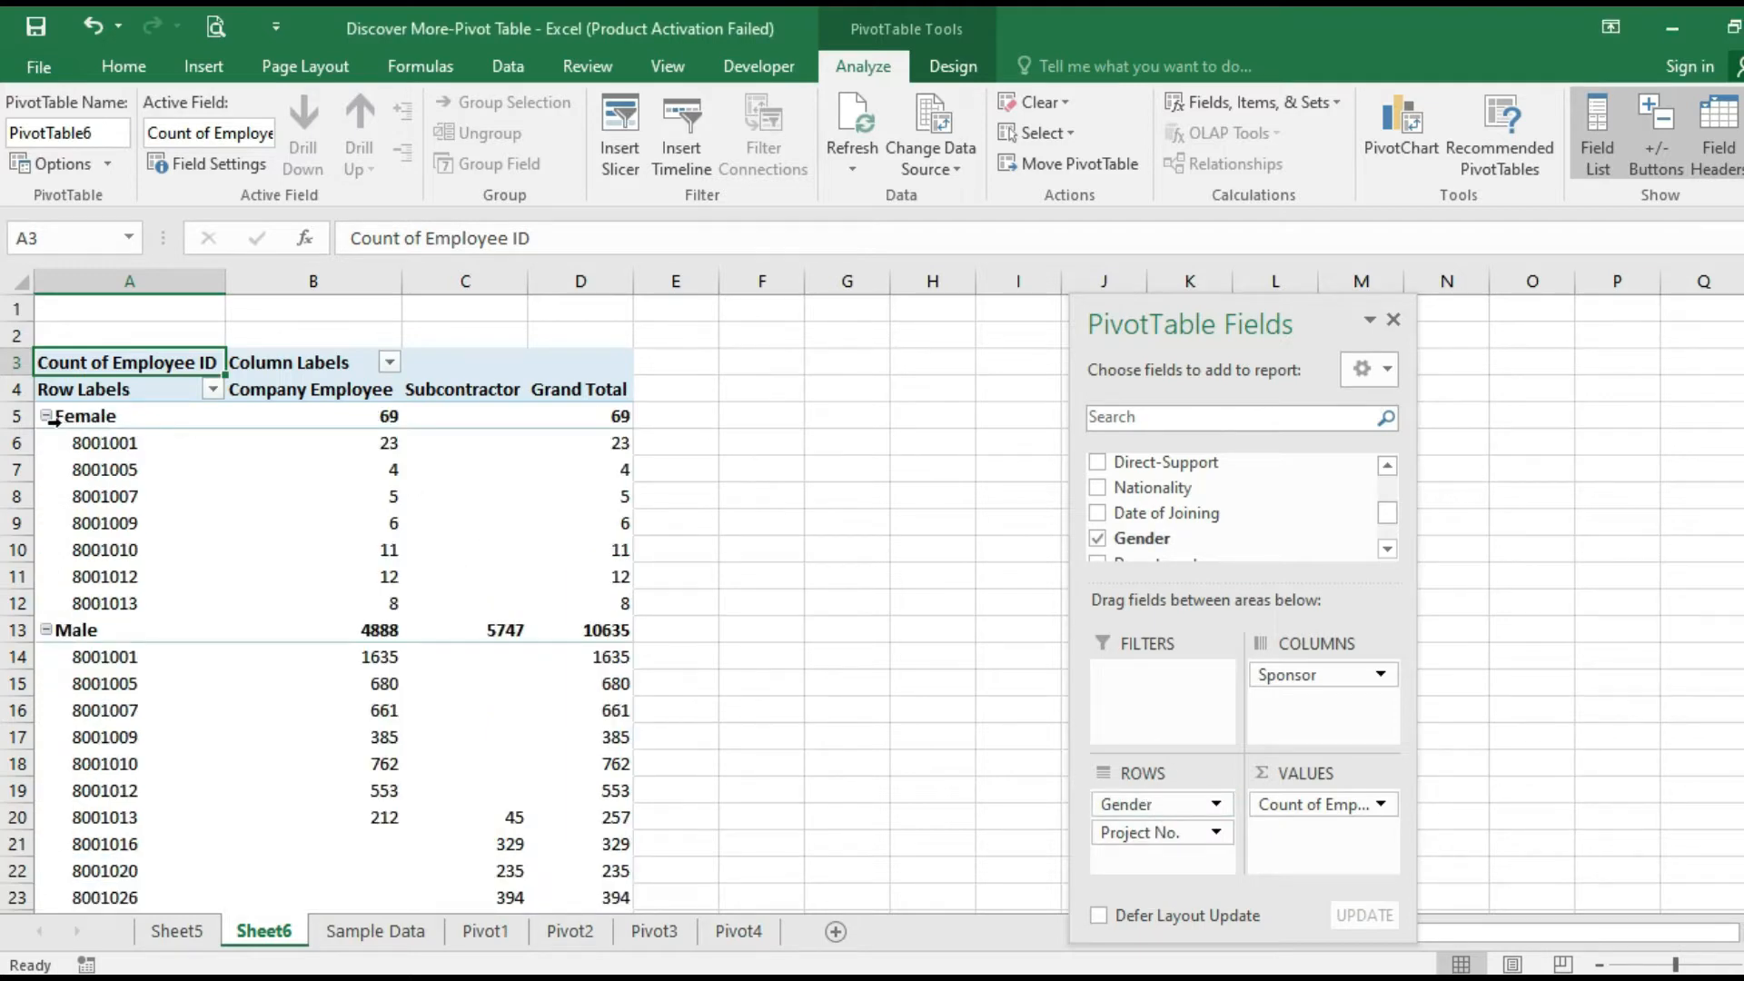
# Examine the Female and Male groups, their project rows and the Company Employee counts in the pivot table
pyautogui.click(138, 419)
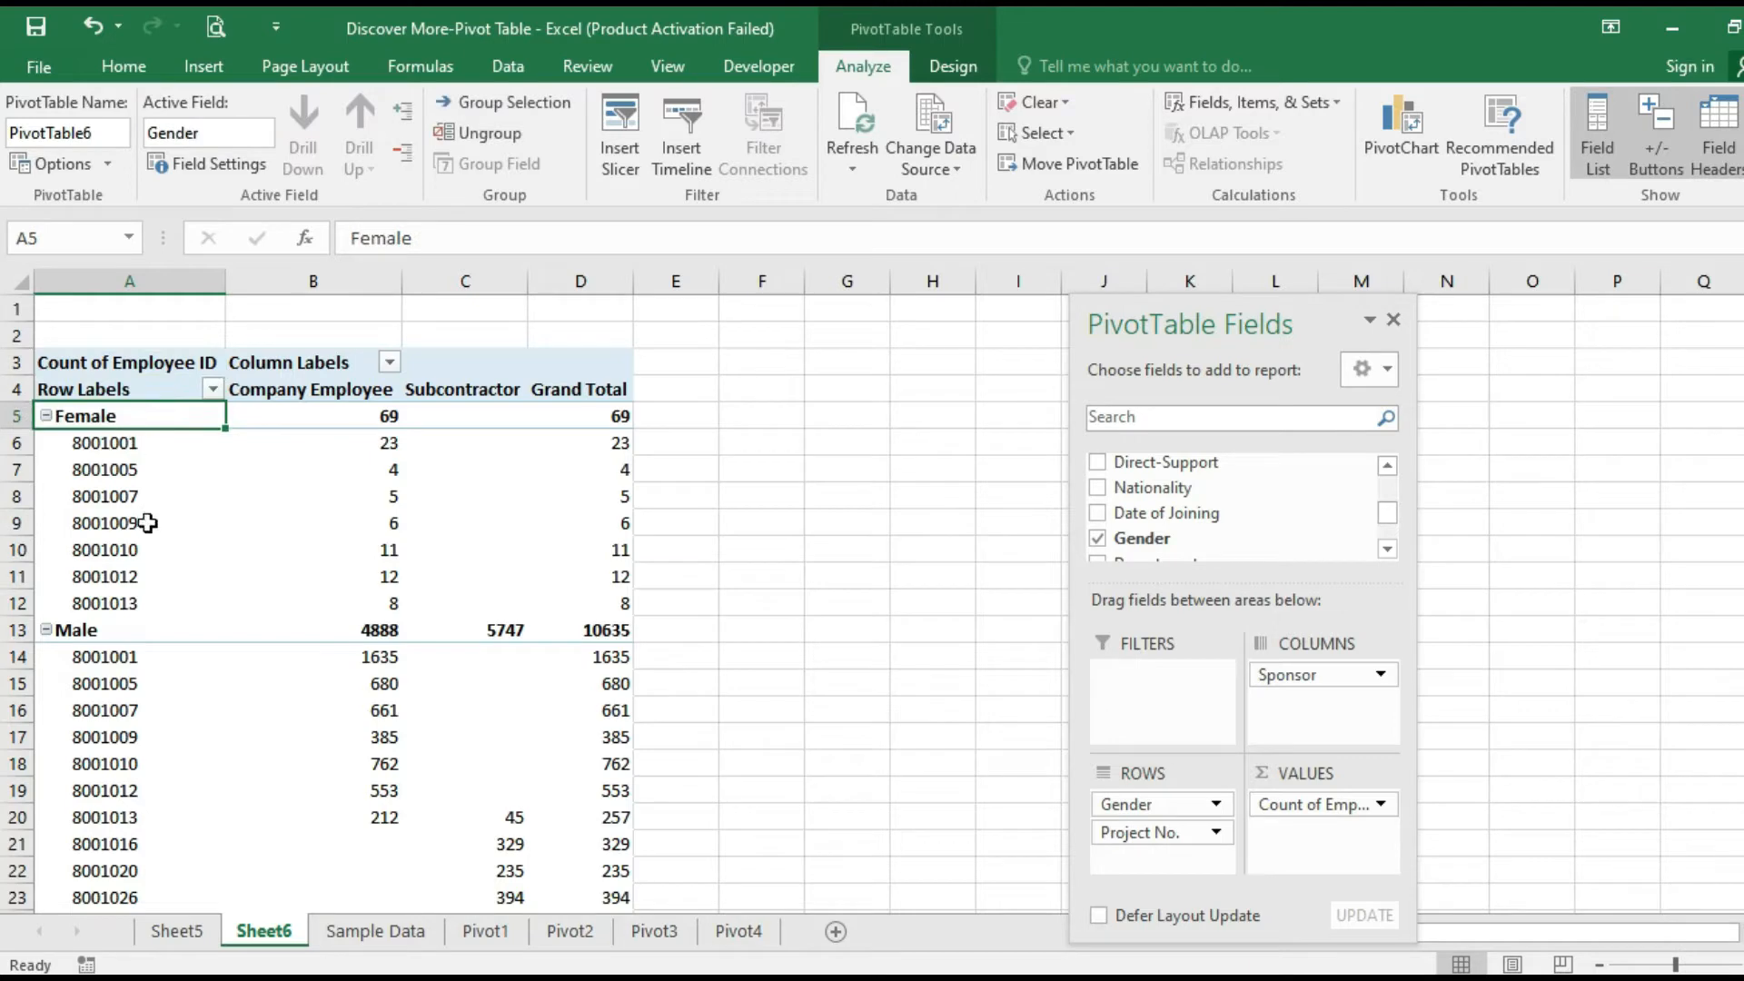
pyautogui.click(144, 523)
pyautogui.click(136, 685)
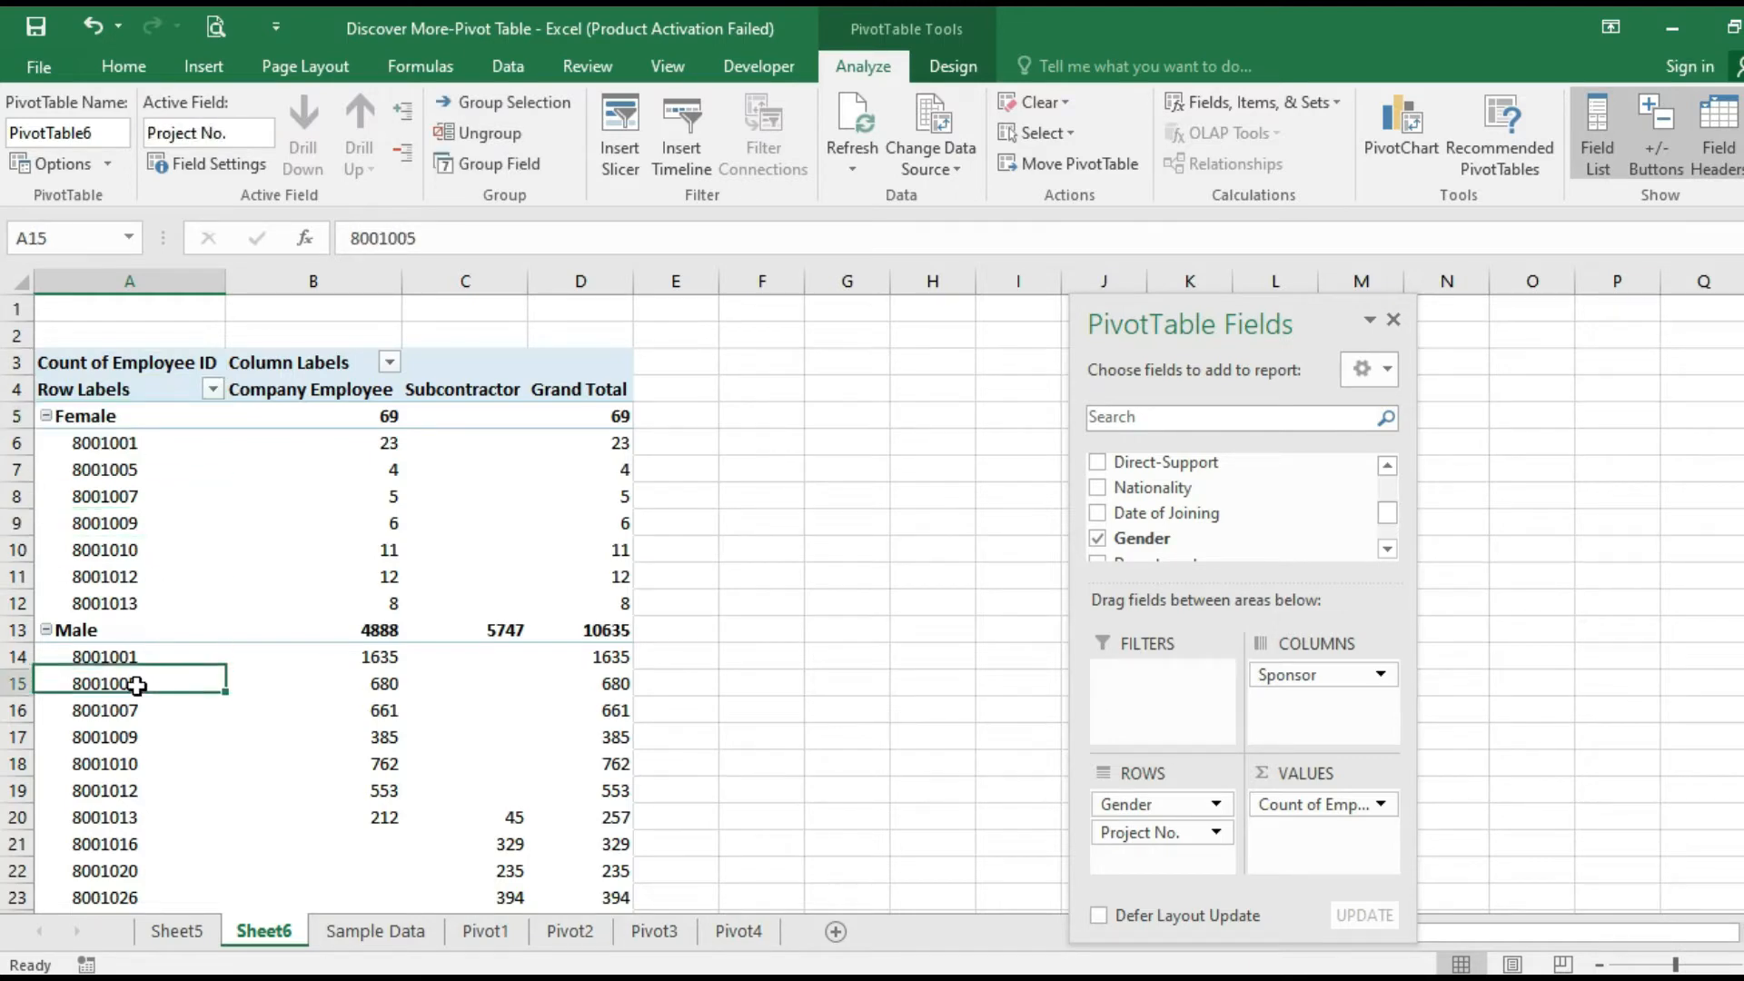
pyautogui.click(84, 419)
pyautogui.click(114, 485)
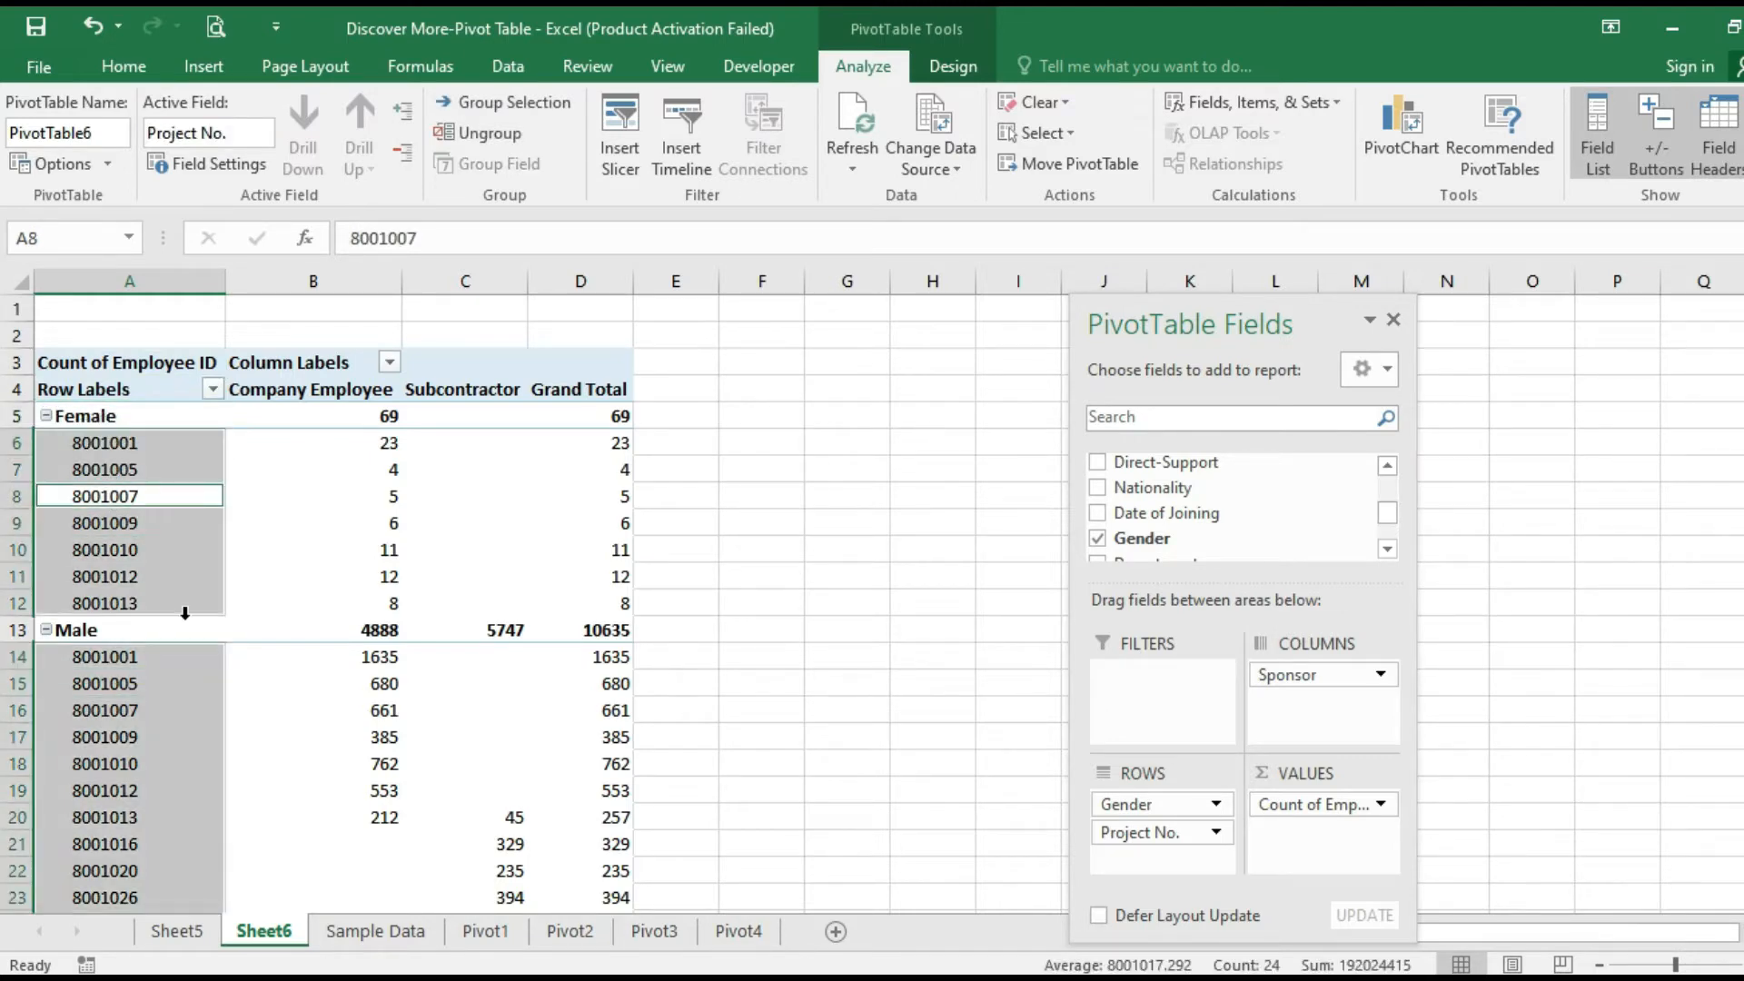
pyautogui.click(175, 495)
pyautogui.scroll(-3, 225, 584)
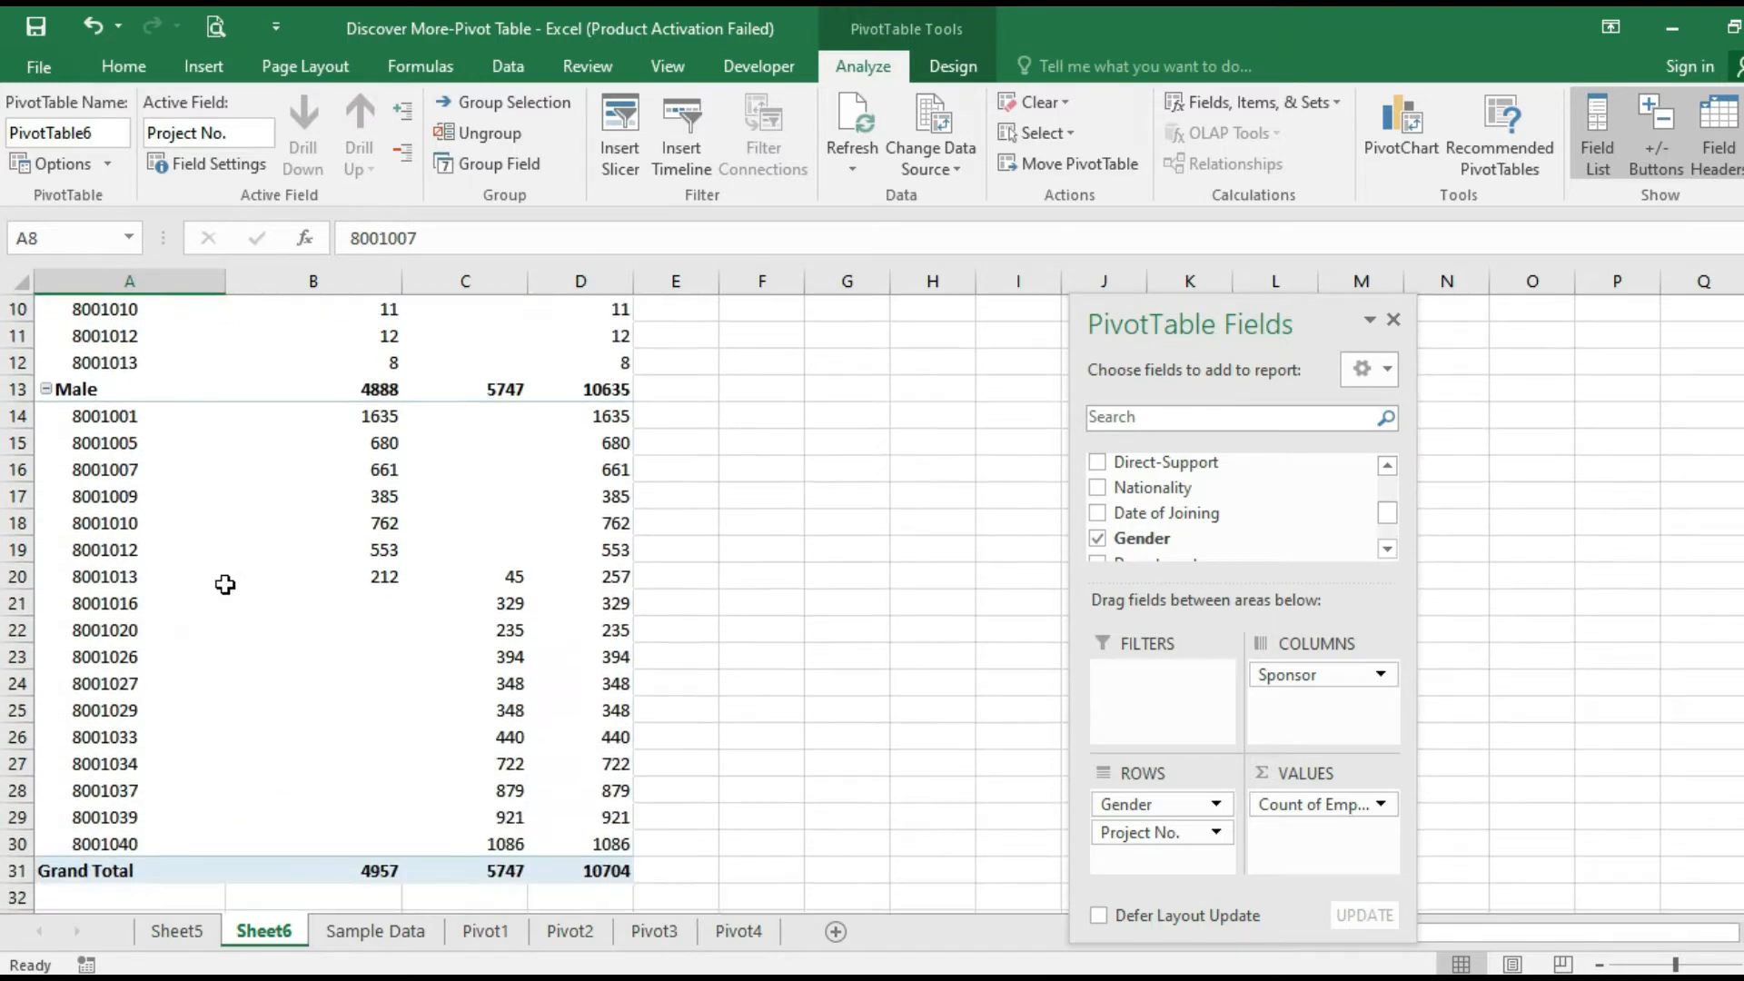
pyautogui.scroll(3, 226, 584)
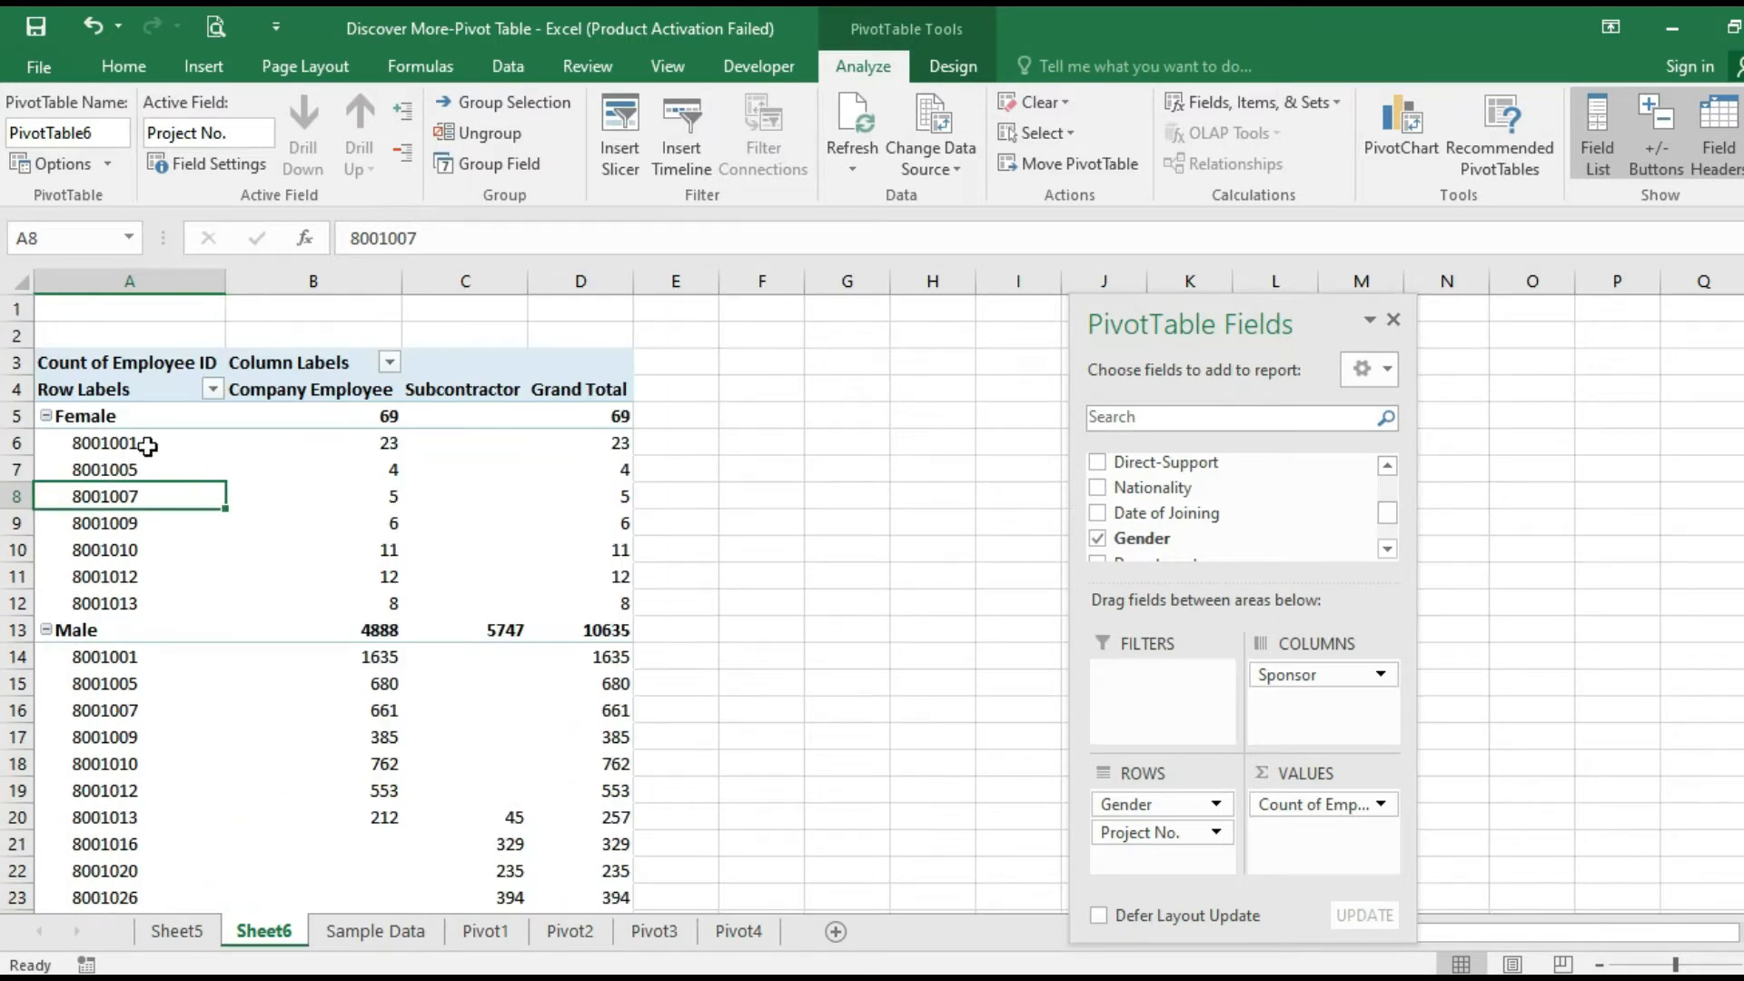
pyautogui.click(140, 443)
pyautogui.click(392, 419)
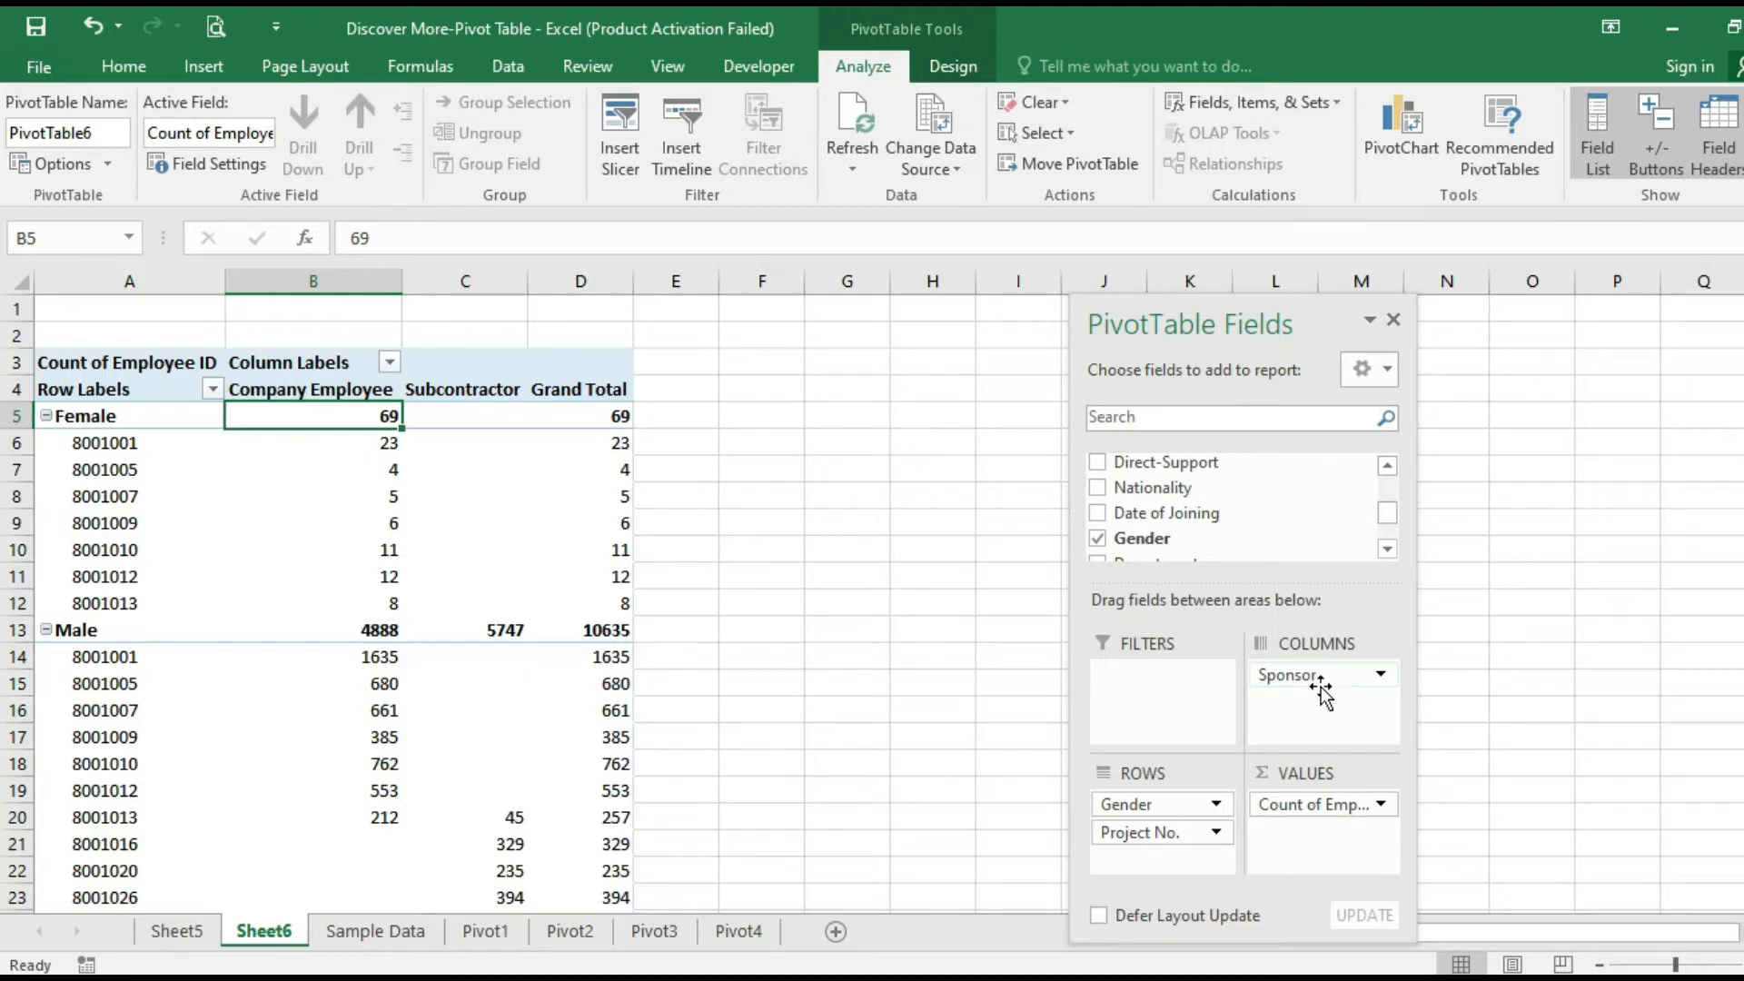
# Move Sponsor into the rows below Project No. and add Contrcat Hours as the column field
pyautogui.moveTo(1318, 681); pyautogui.dragTo(1195, 869)
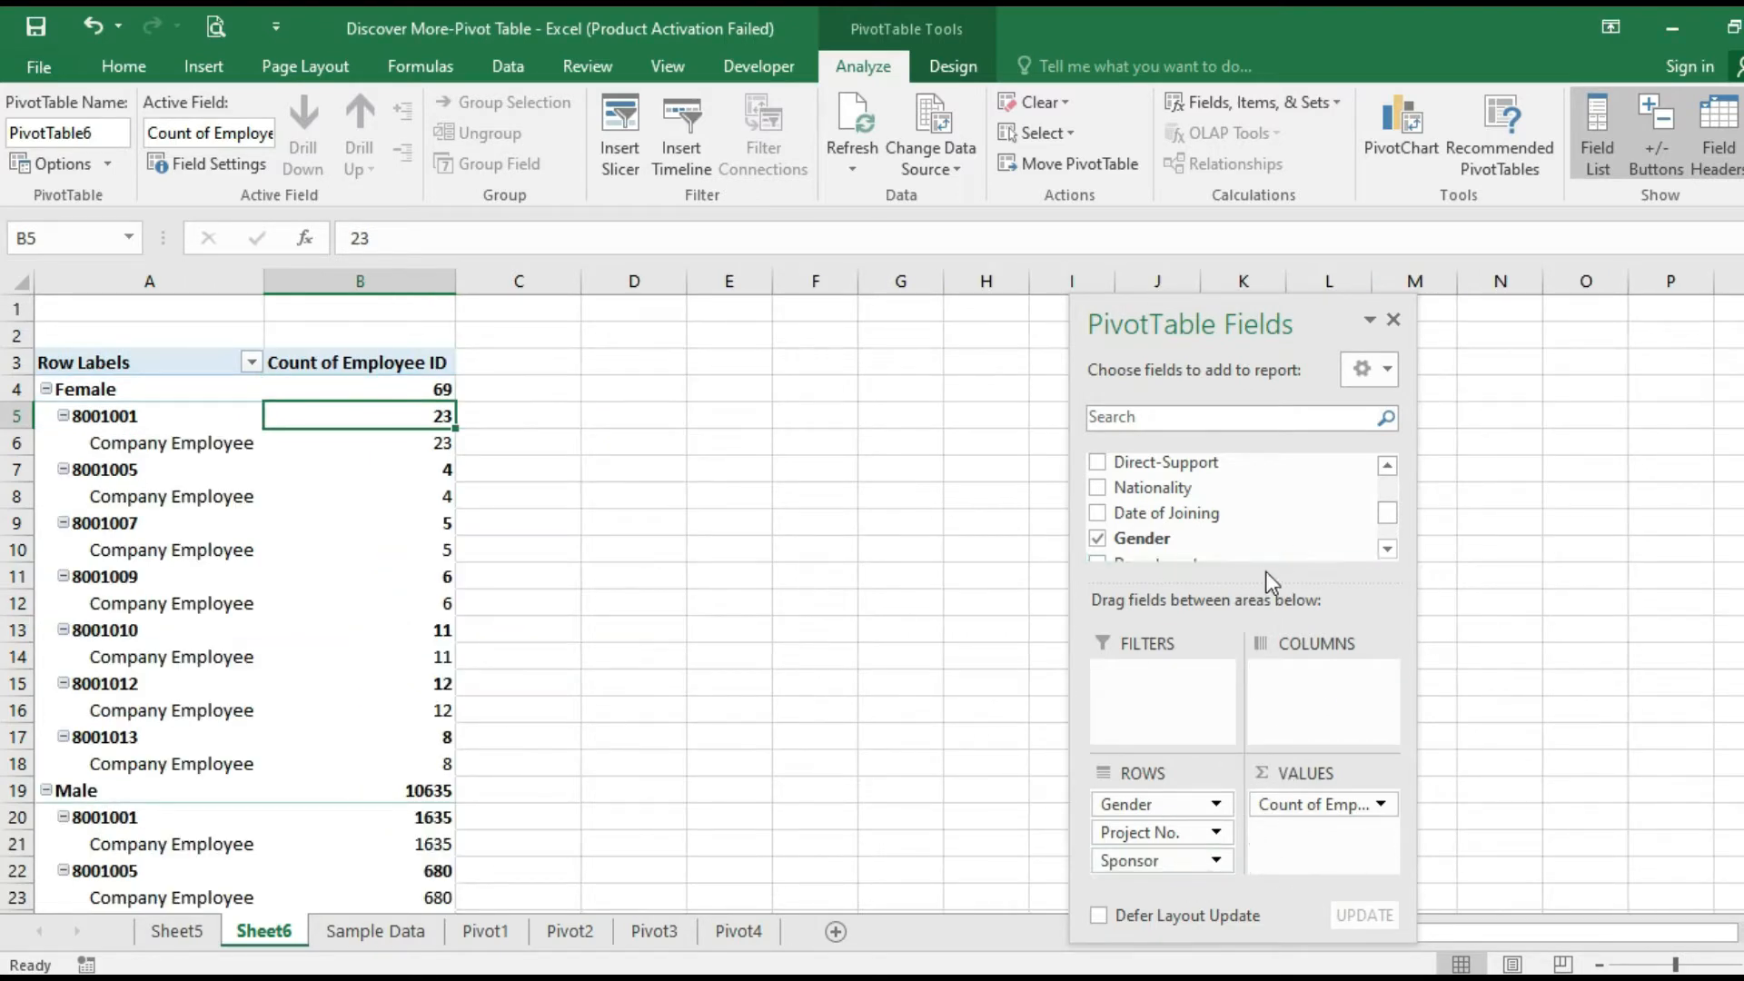
pyautogui.click(1387, 547)
pyautogui.click(1387, 548)
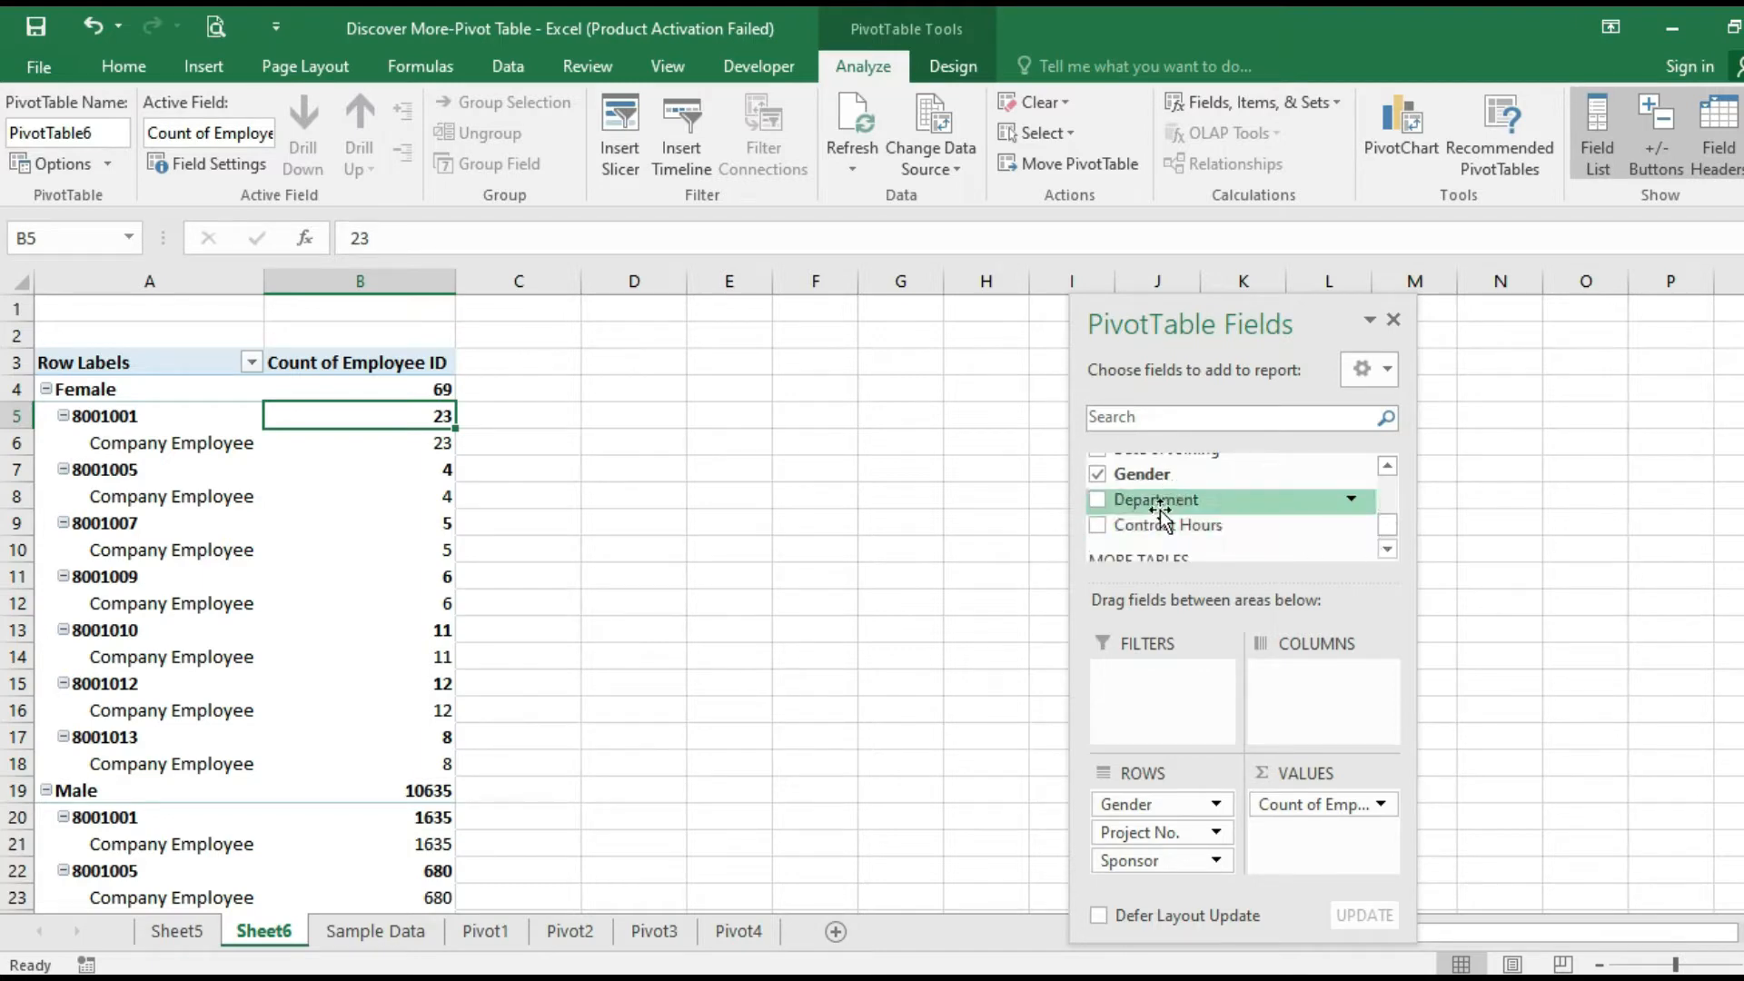
pyautogui.moveTo(1167, 527); pyautogui.dragTo(1304, 714)
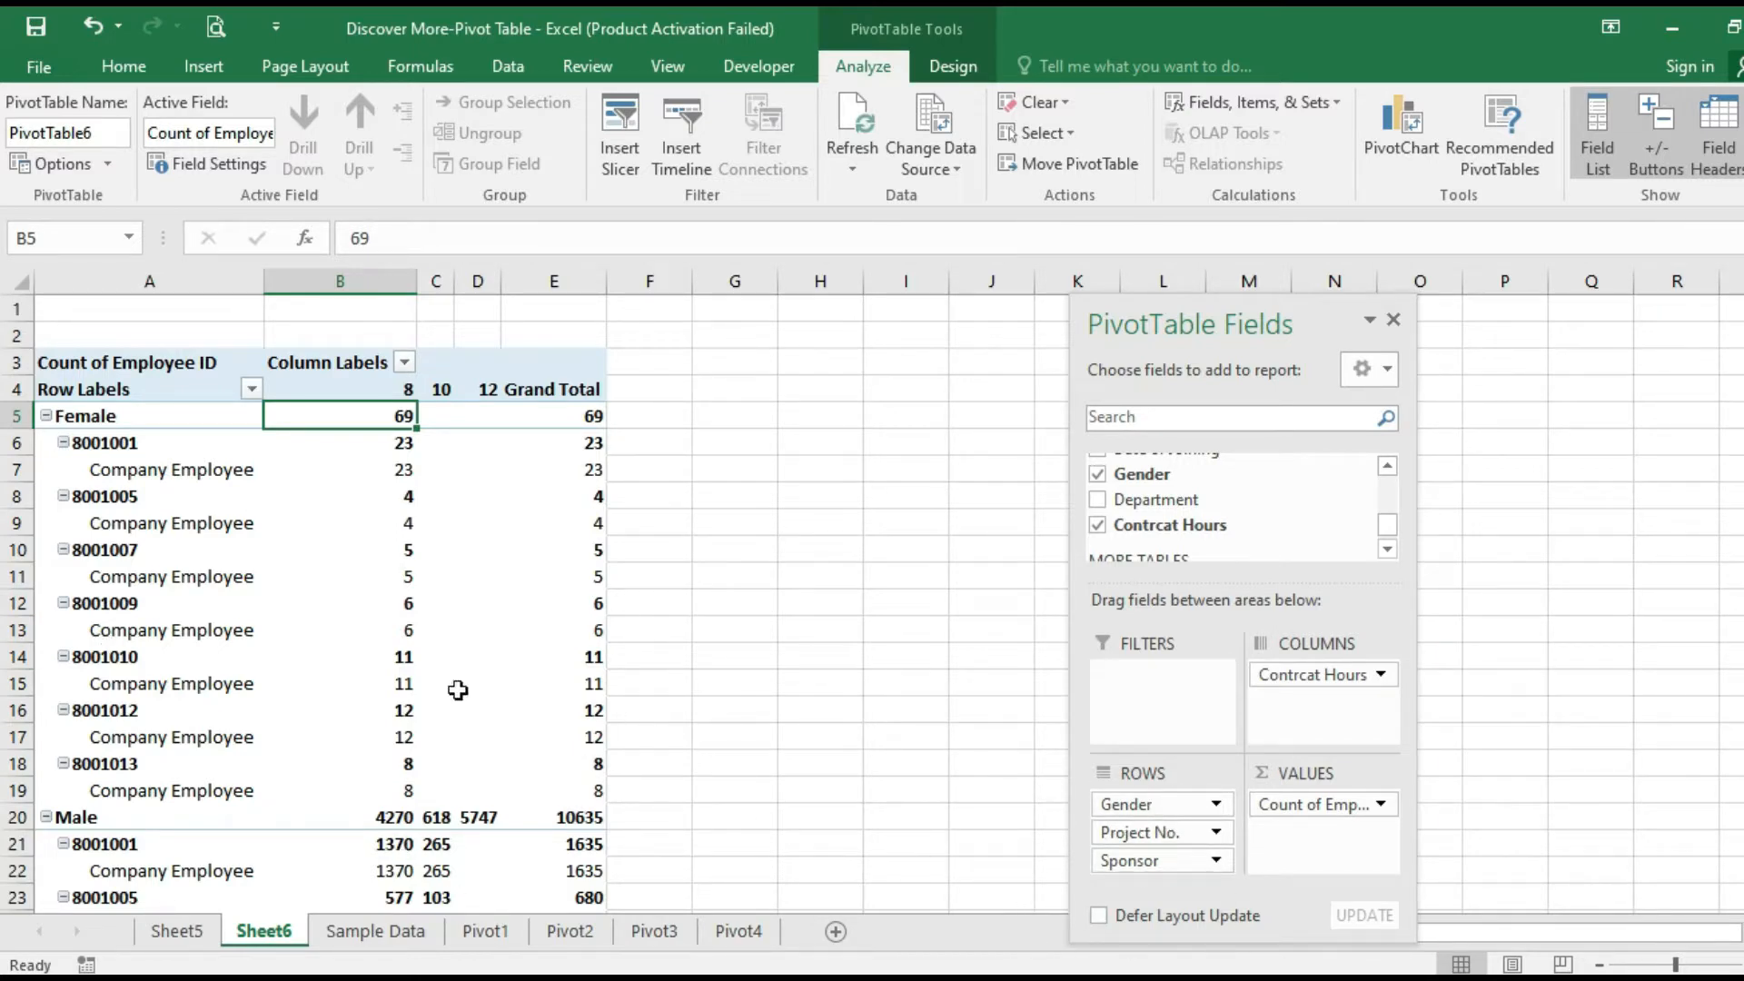
# Review how gender, project number and sponsor are nested in the row labels, down to the grand total
pyautogui.click(338, 515)
pyautogui.click(261, 511)
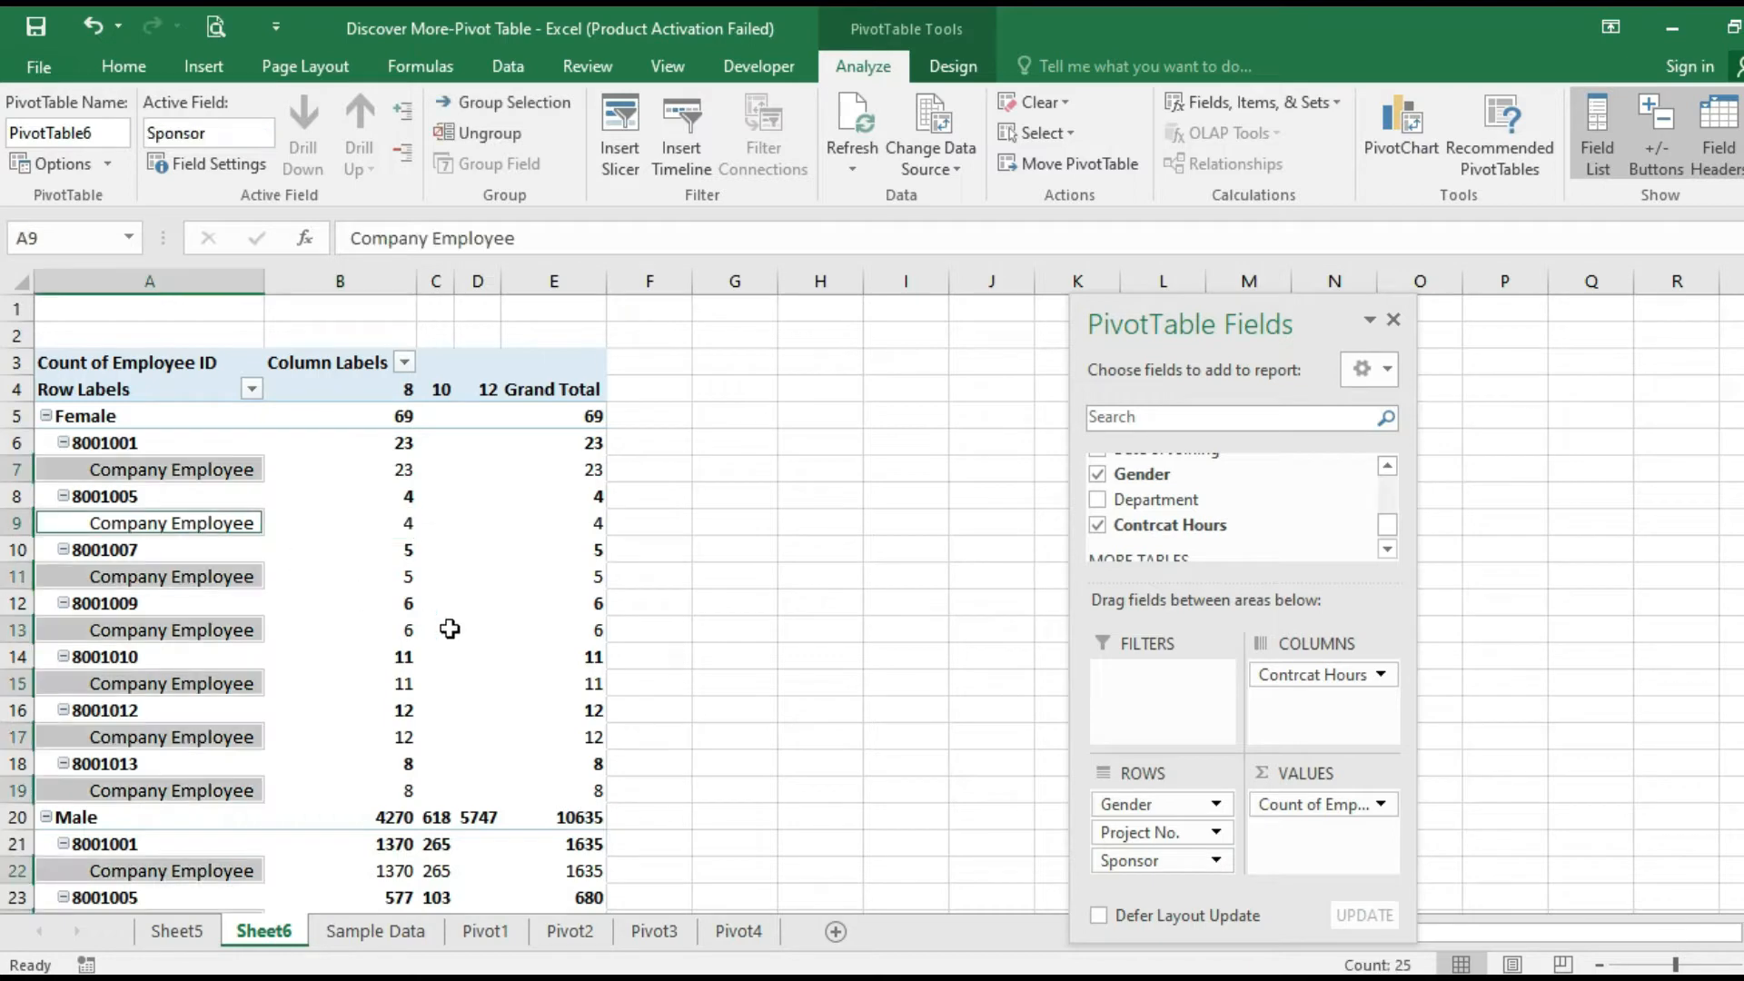
pyautogui.click(423, 586)
pyautogui.scroll(-15, 563, 633)
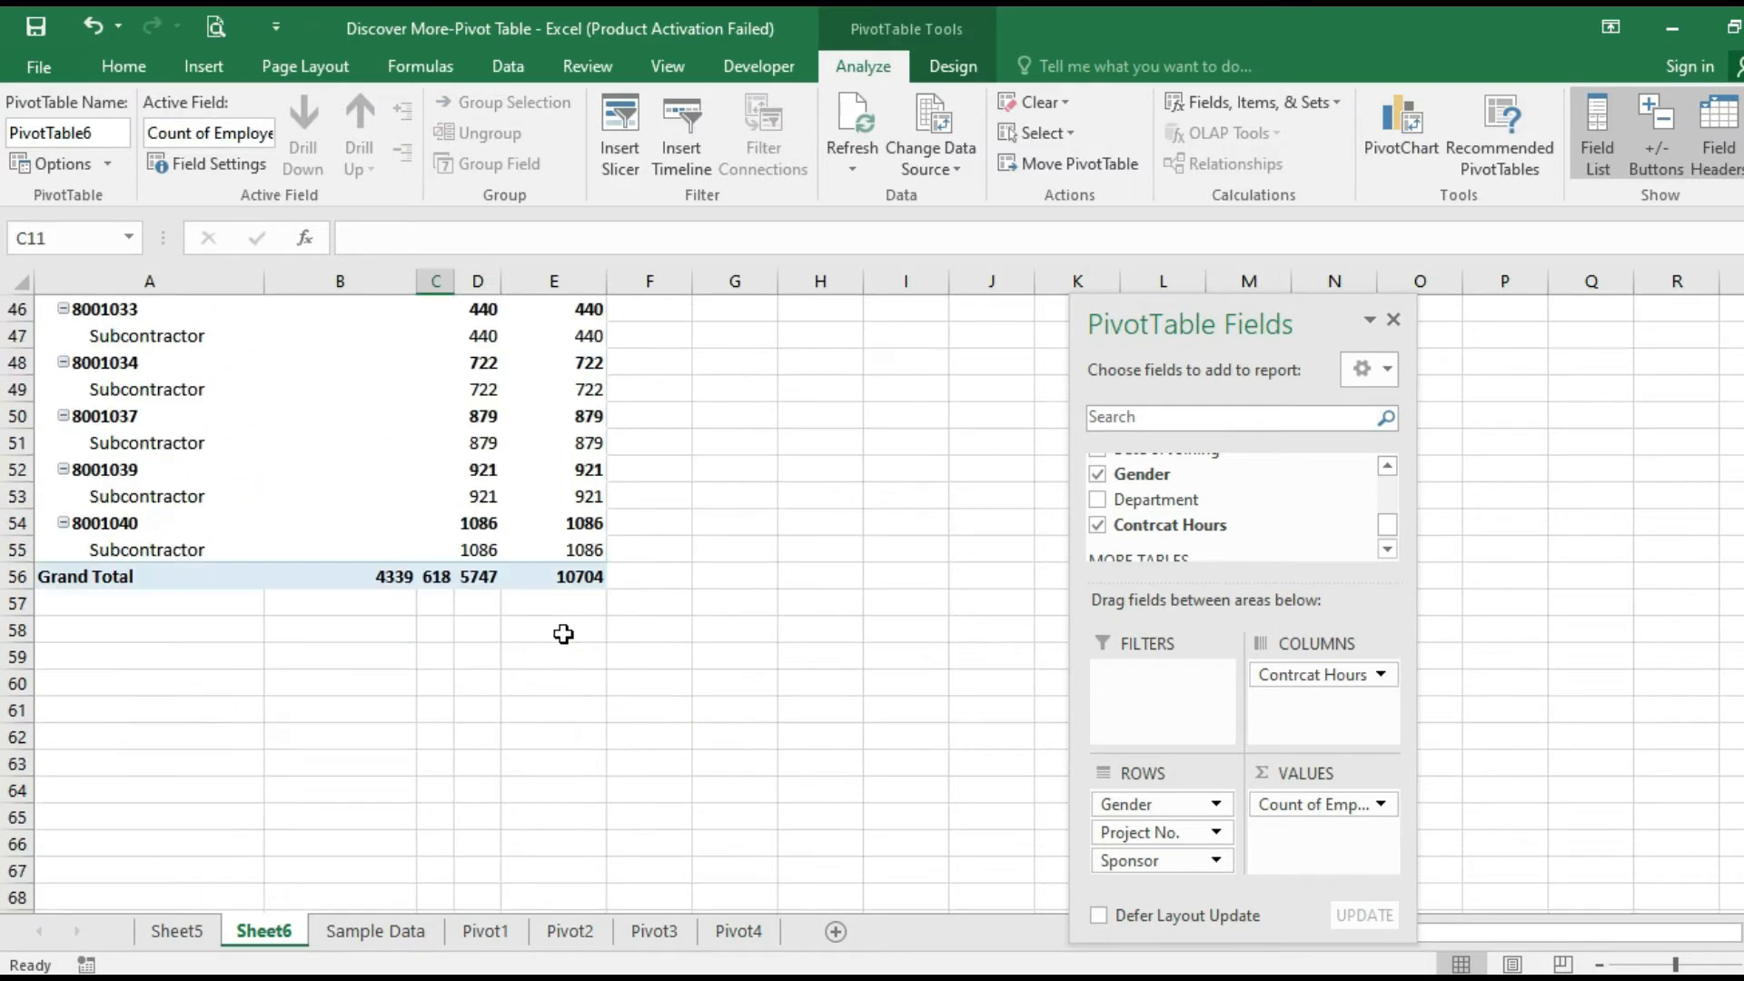
pyautogui.scroll(15, 564, 633)
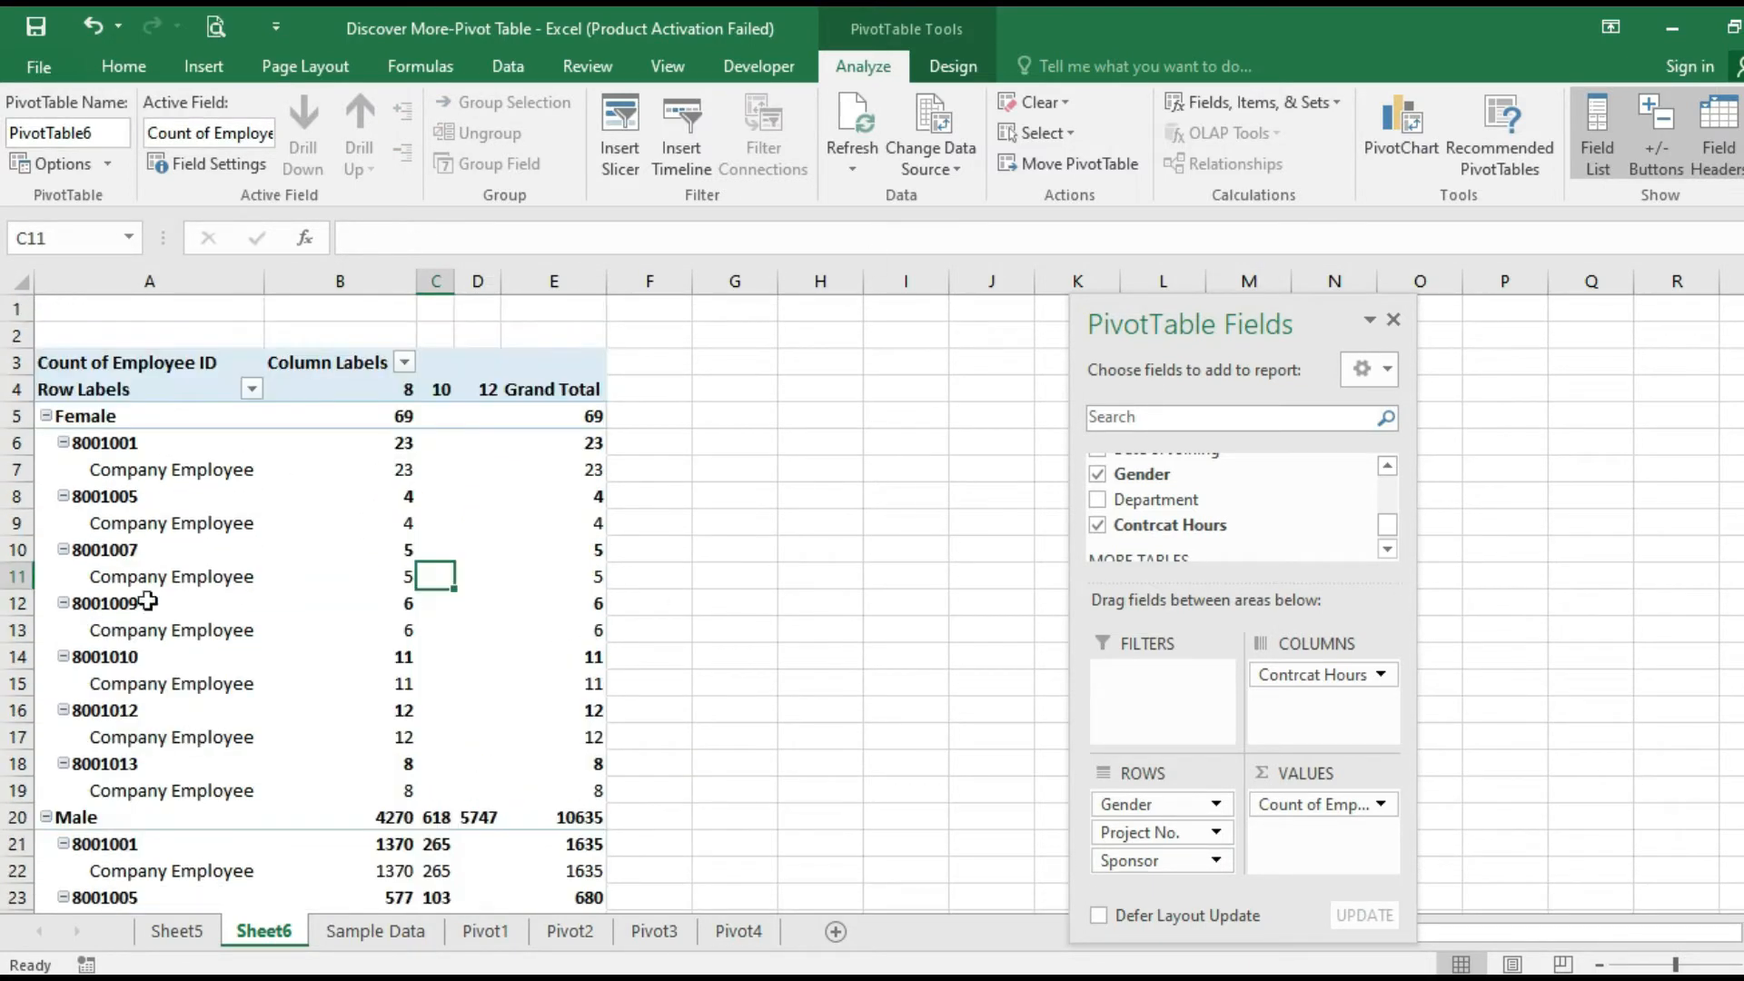
pyautogui.click(258, 498)
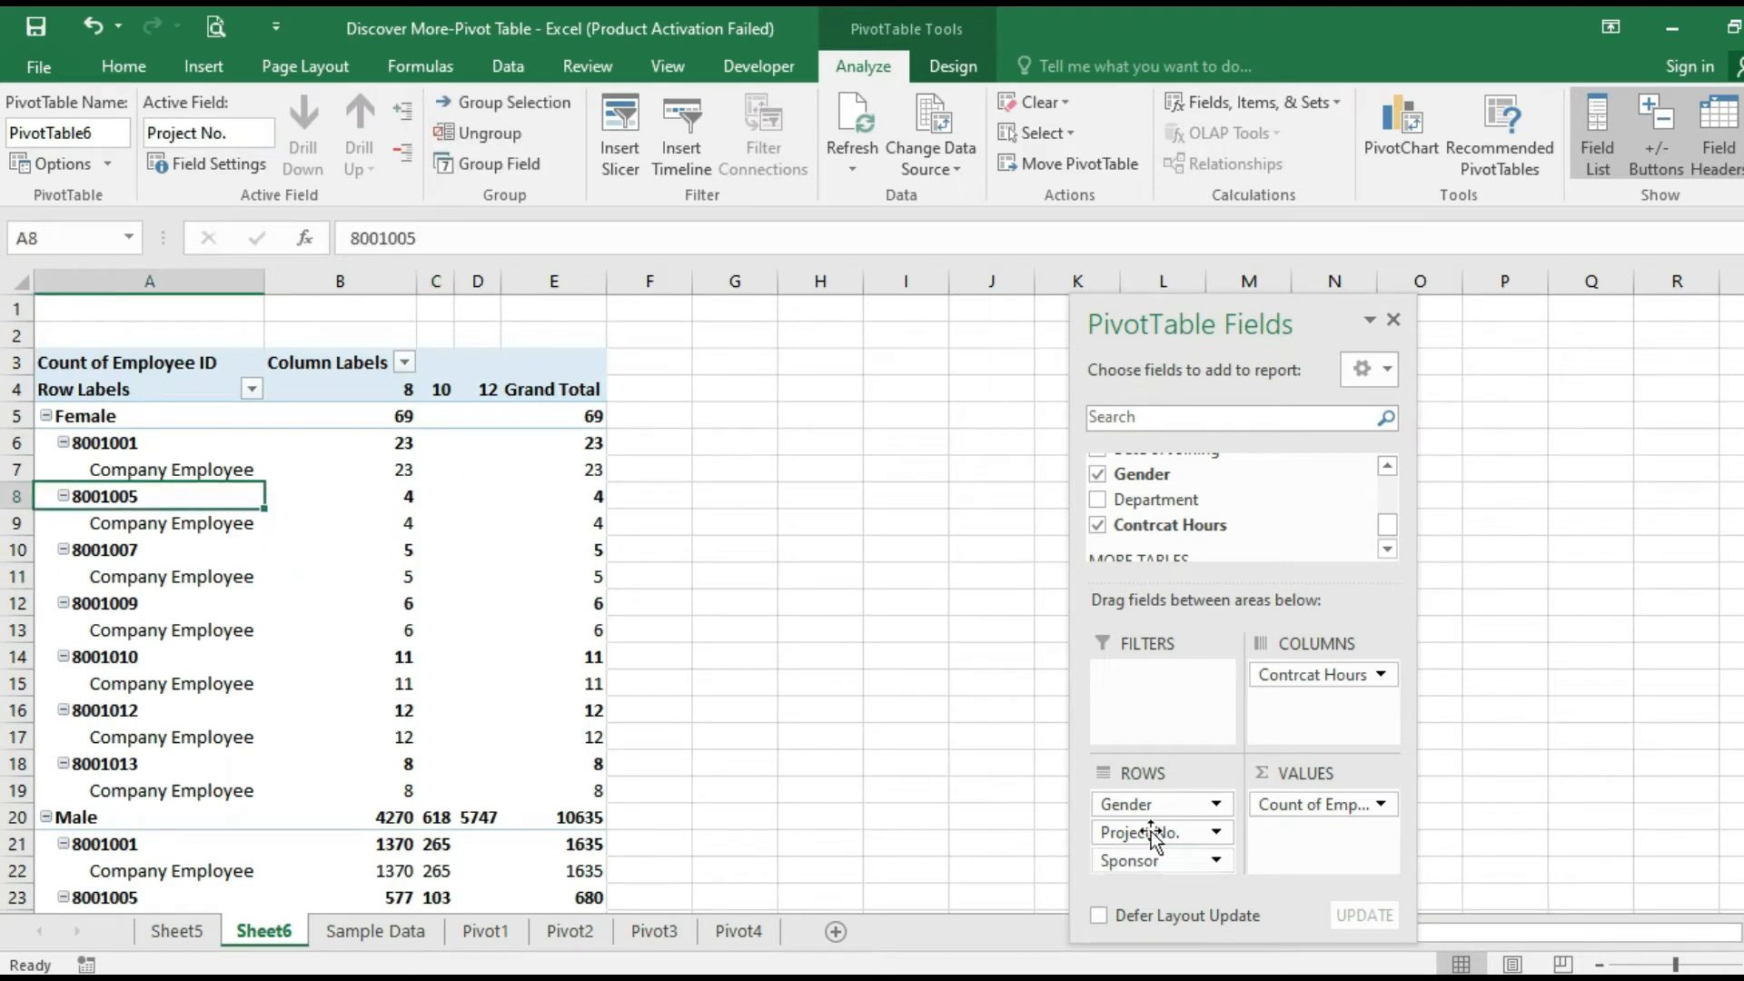
pyautogui.moveTo(508, 582)
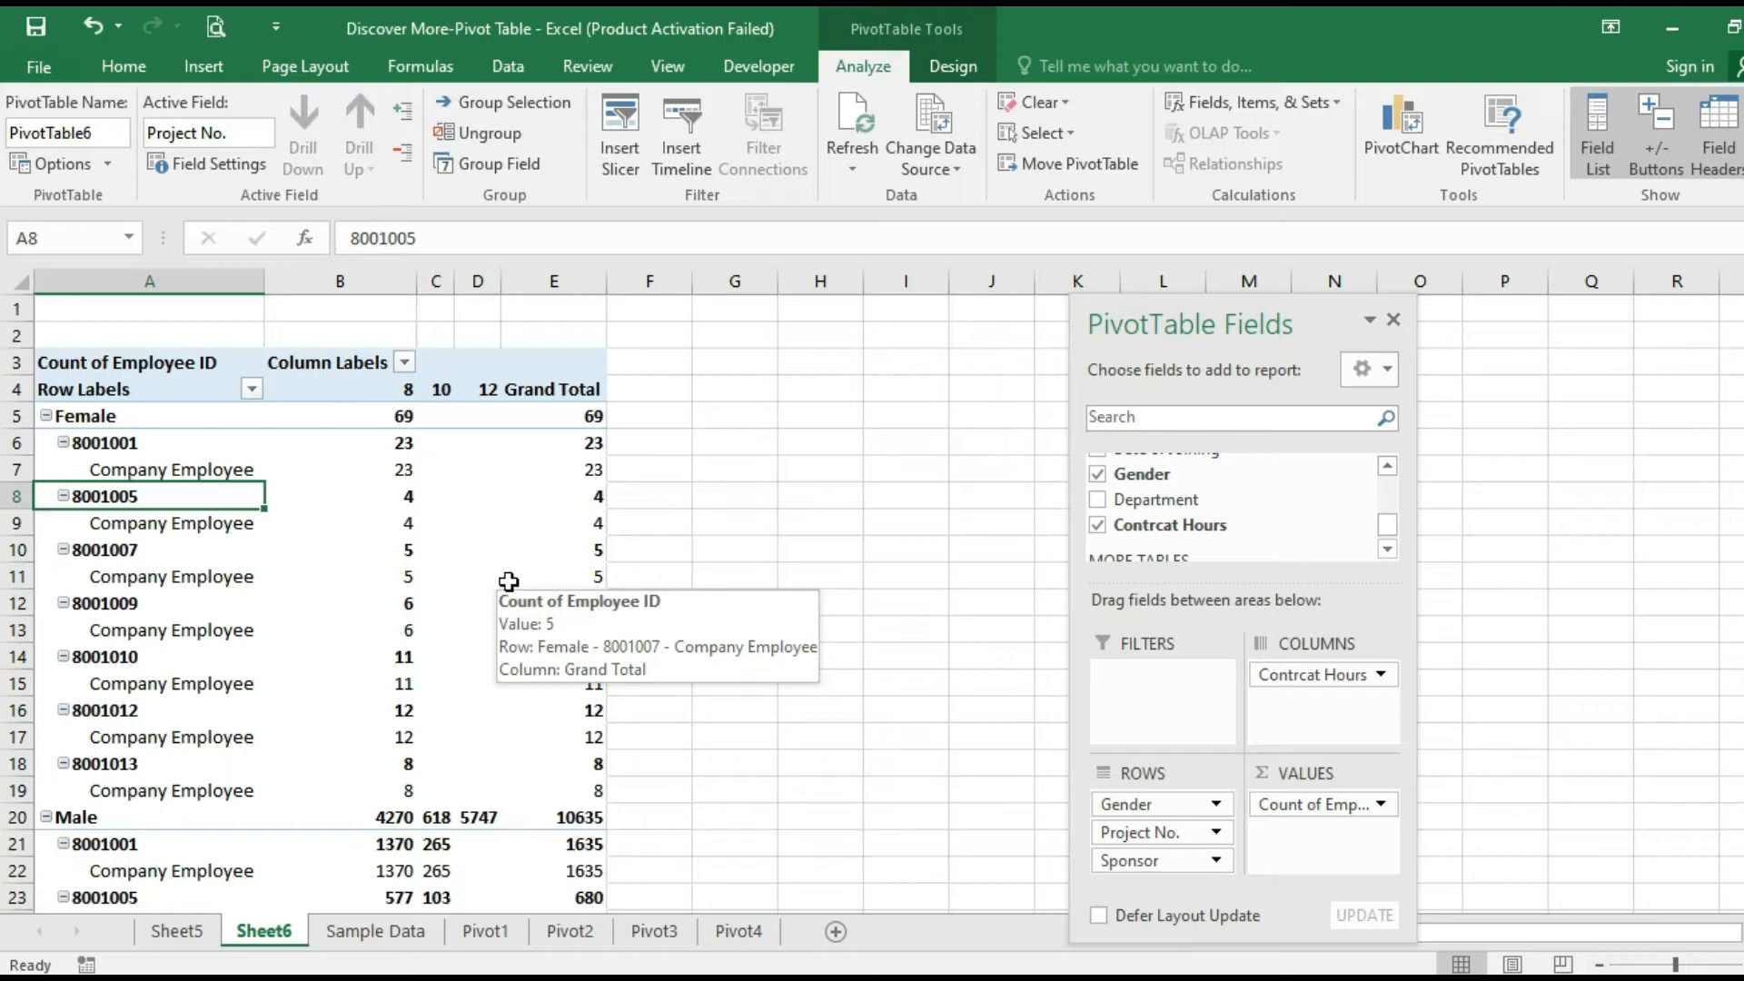
pyautogui.moveTo(162, 419); pyautogui.dragTo(164, 478)
pyautogui.click(167, 420)
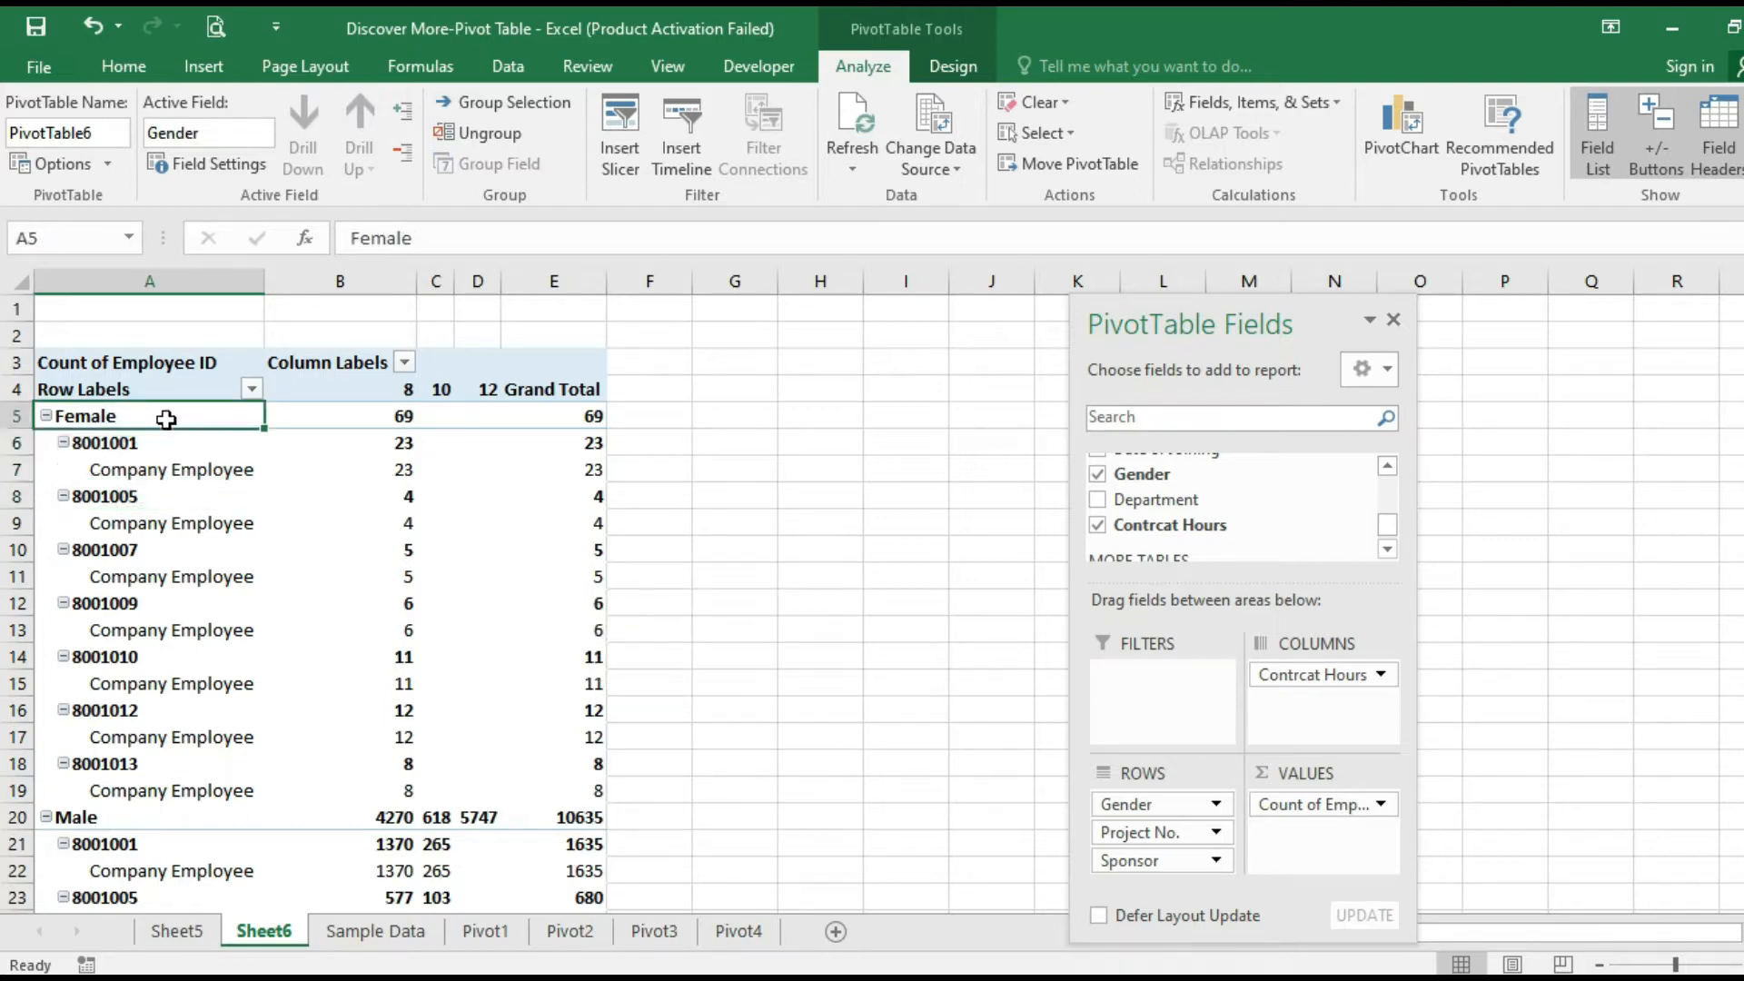
pyautogui.click(159, 445)
pyautogui.click(165, 470)
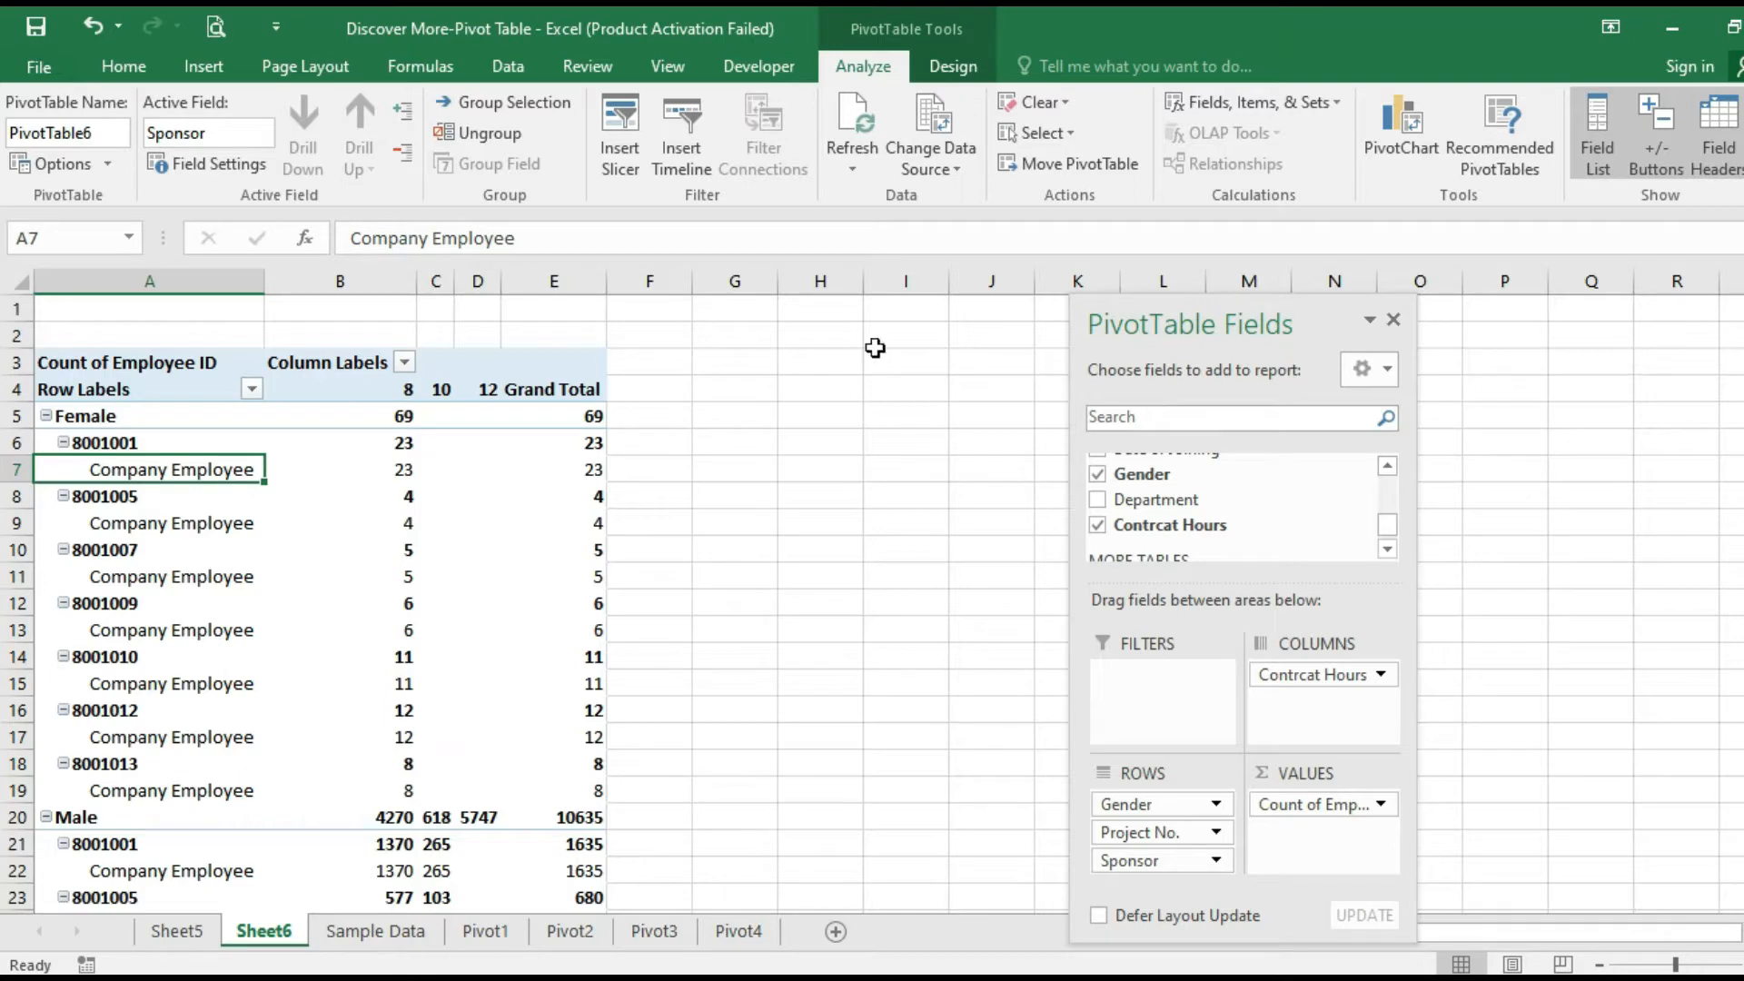
# Change the pivot table's report layout to Tabular Form
pyautogui.click(947, 66)
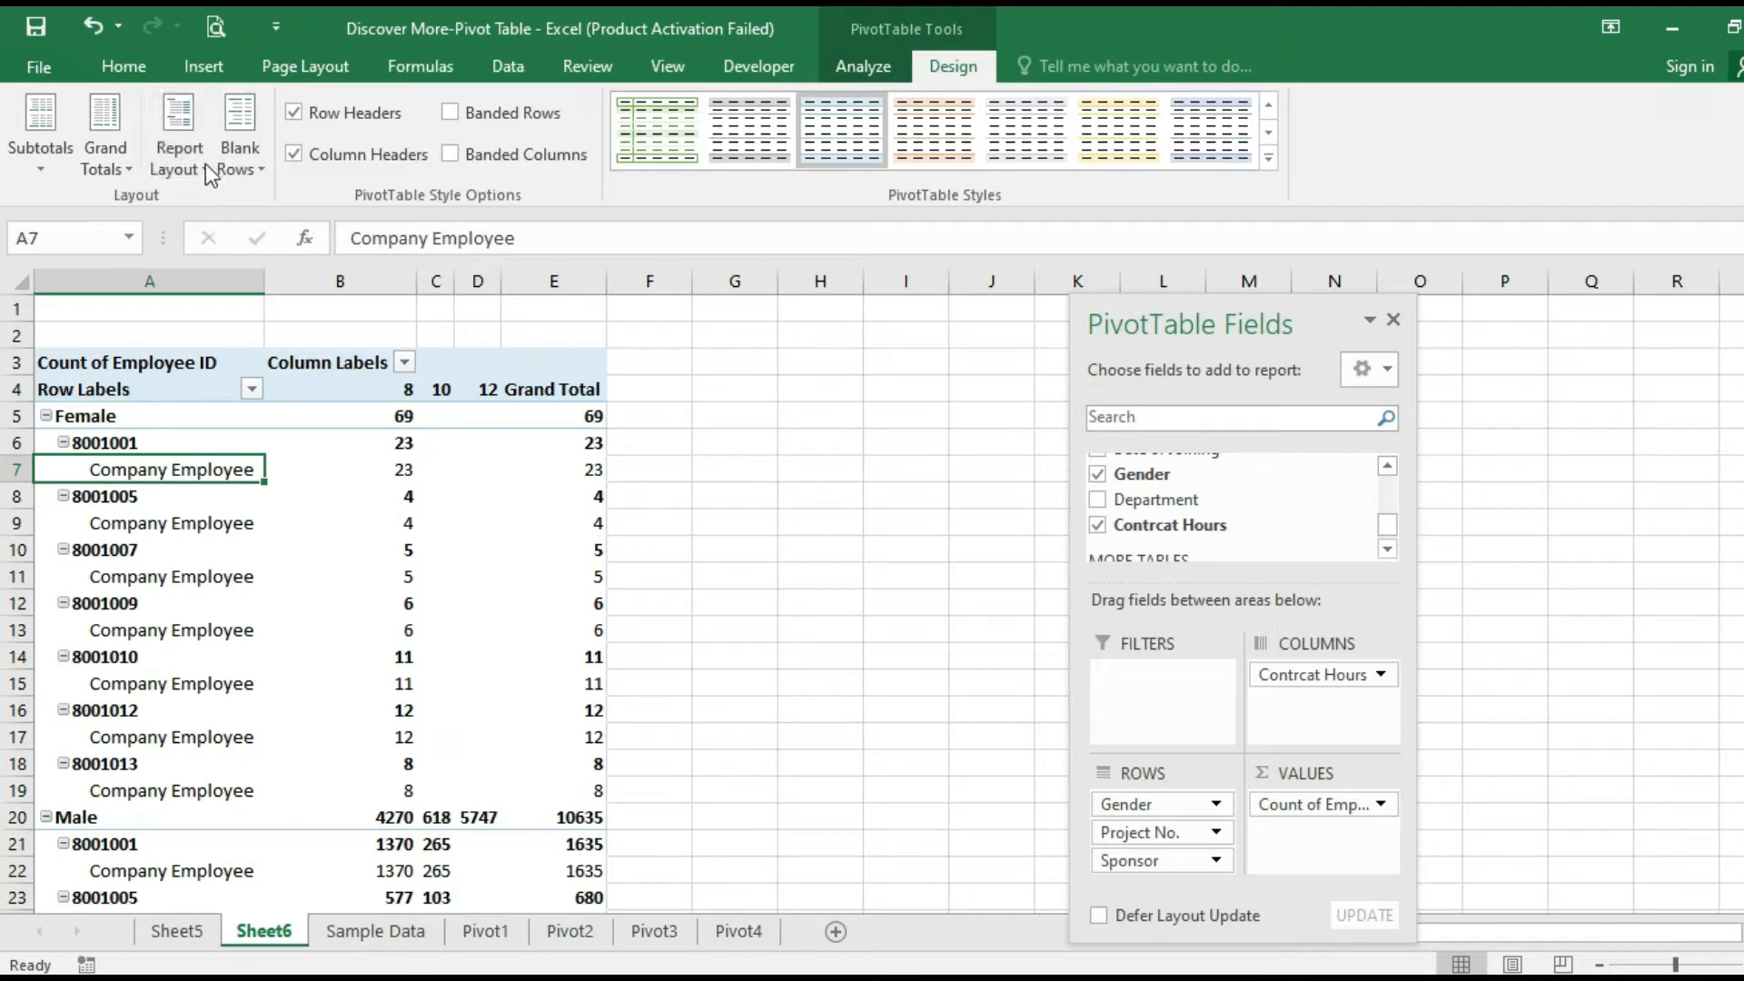
pyautogui.click(178, 167)
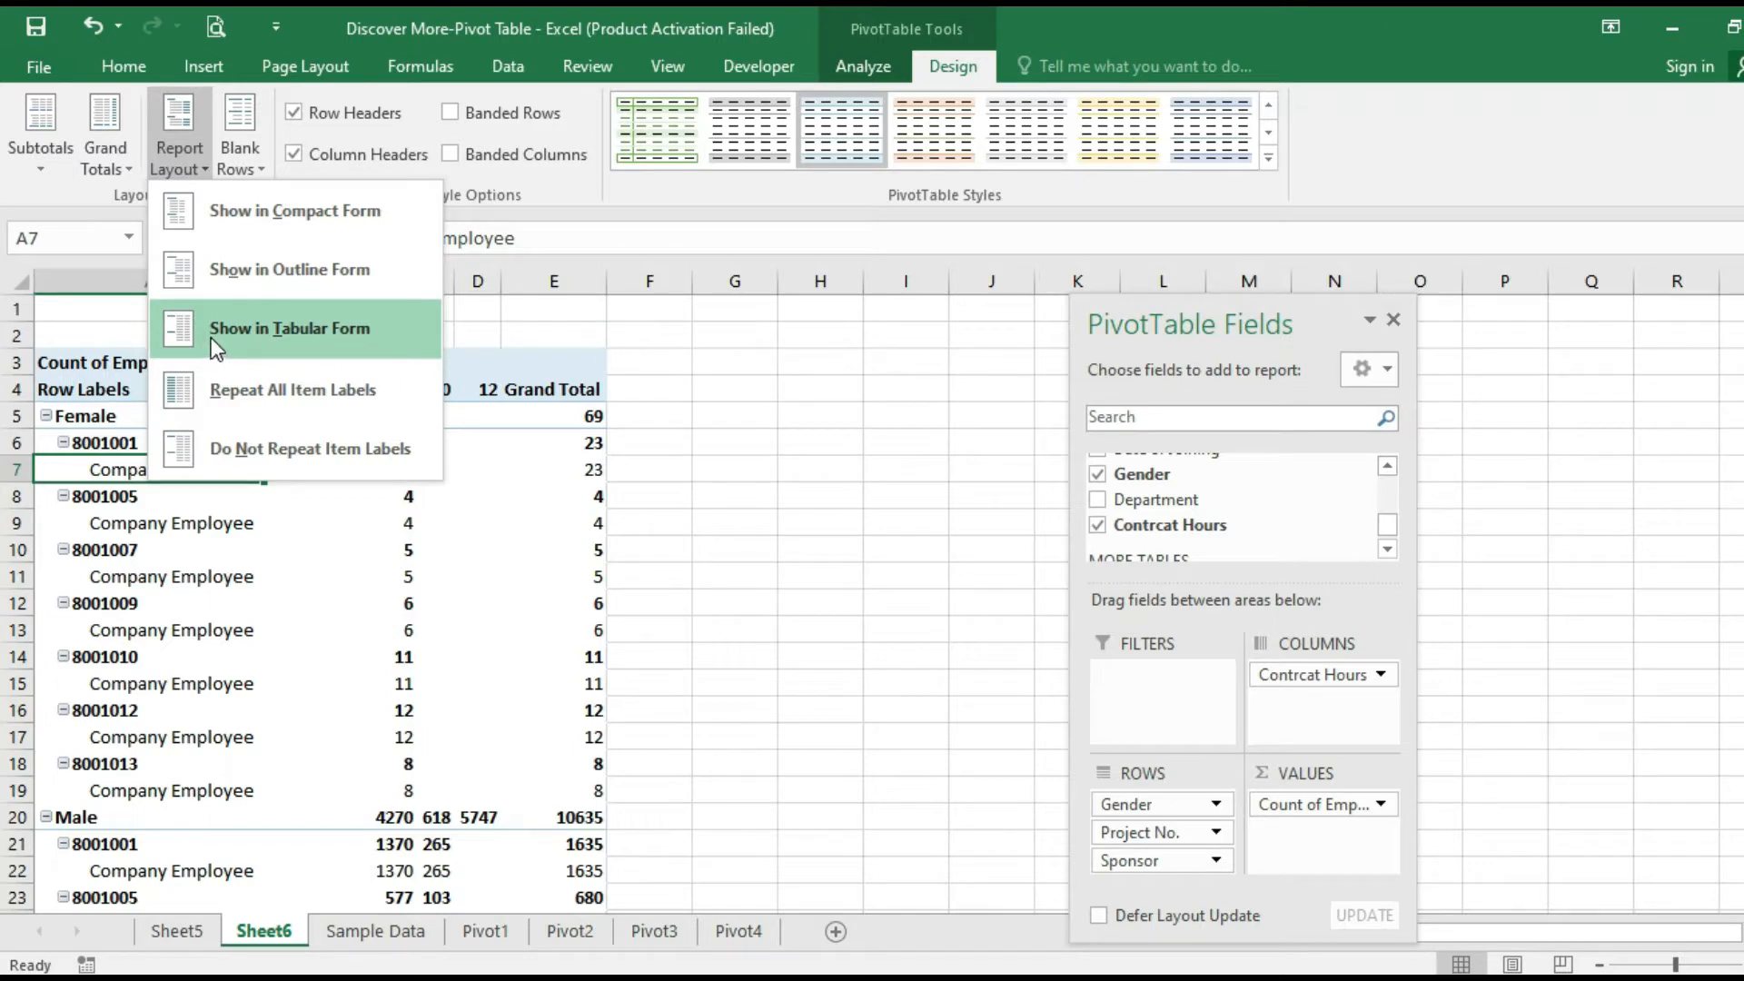
pyautogui.click(311, 330)
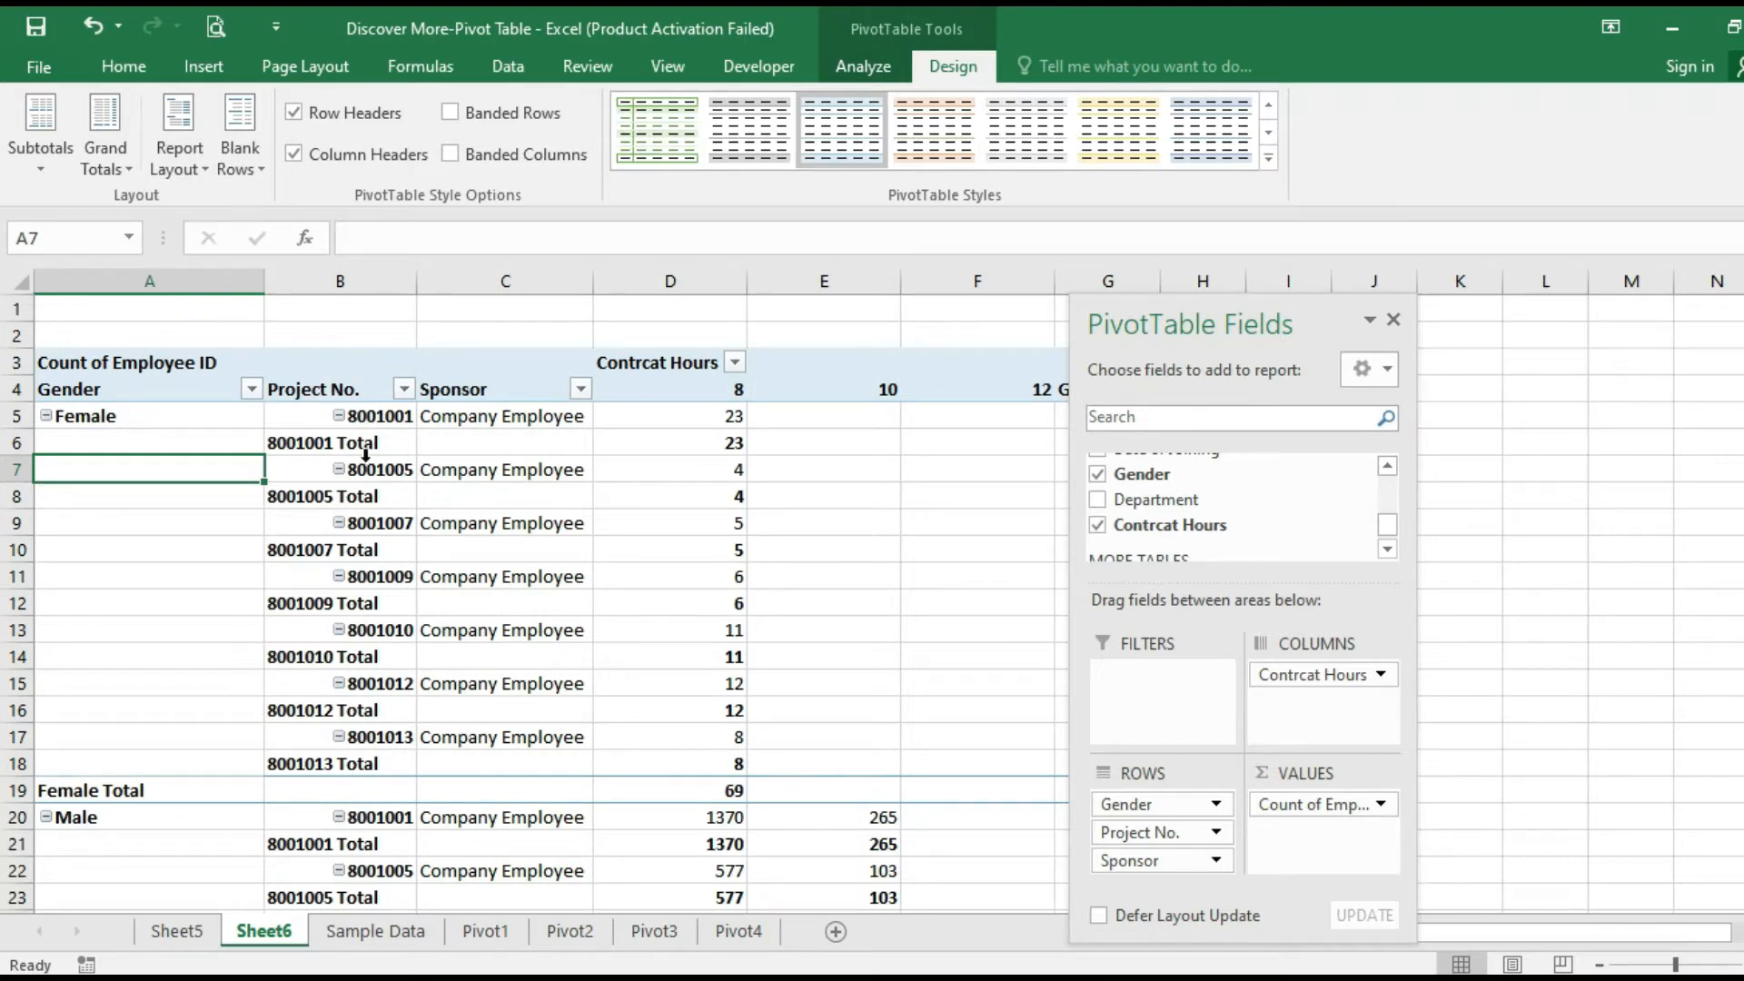
# Turn off all subtotals in the pivot table and move the field list clear of the Grand Total column
pyautogui.click(35, 168)
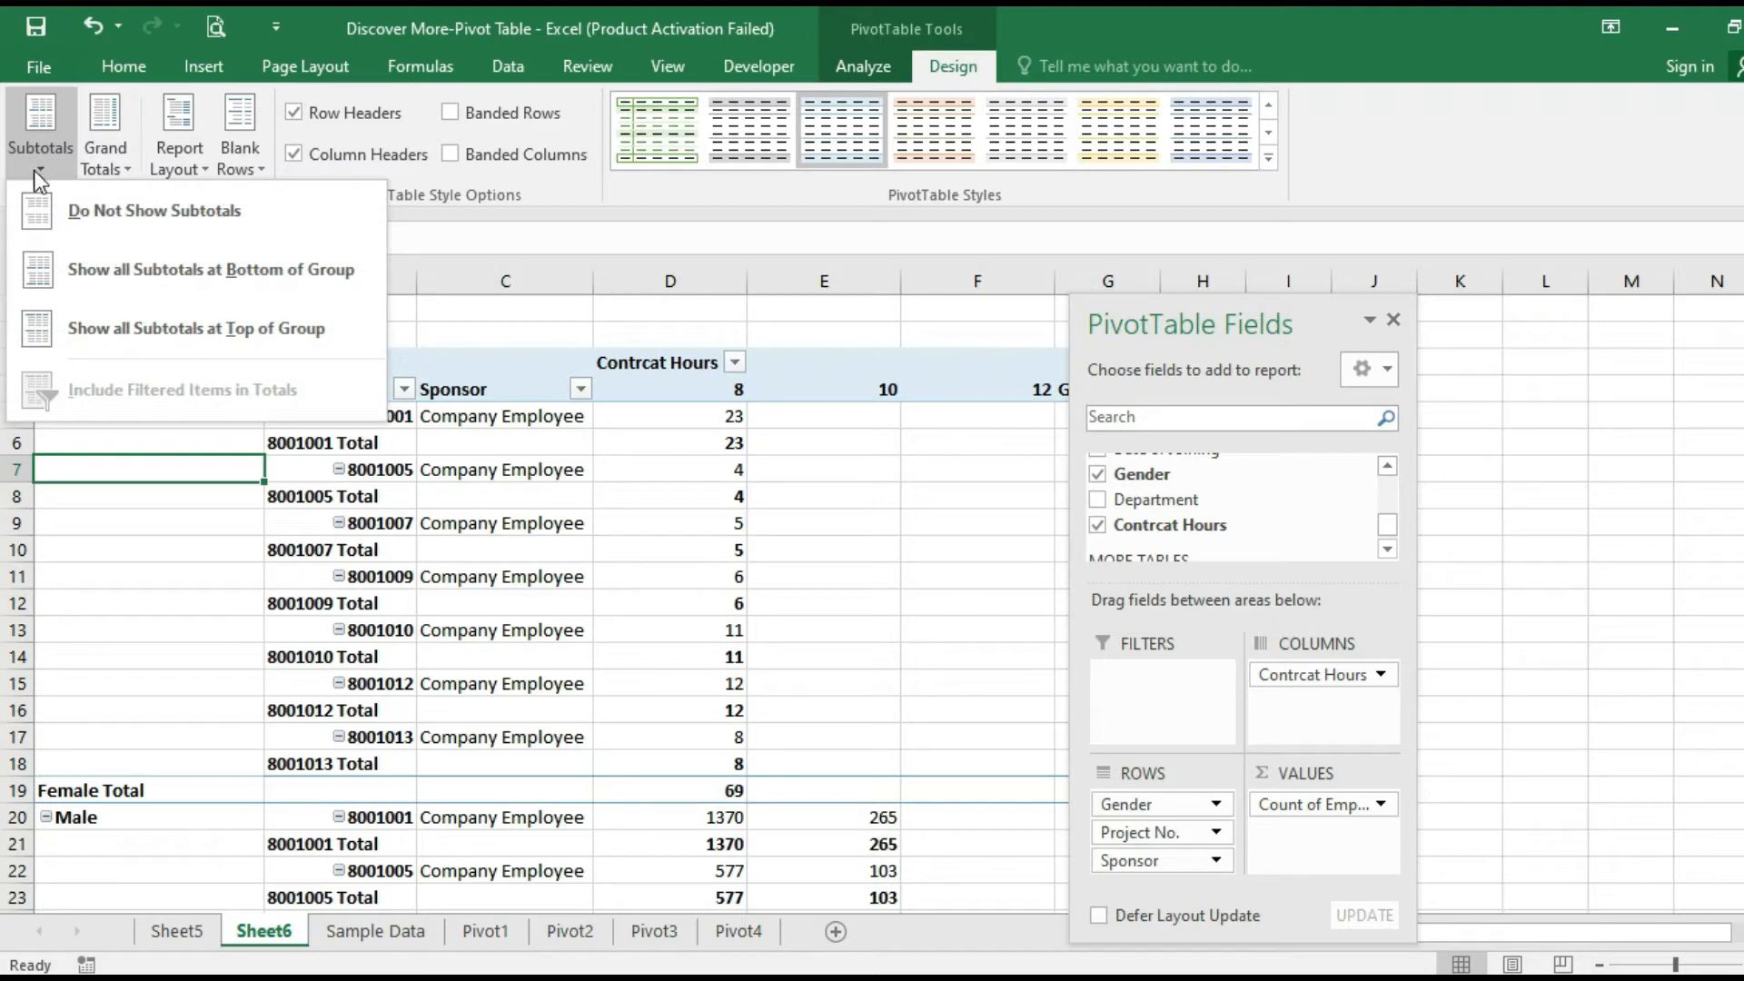
pyautogui.click(106, 211)
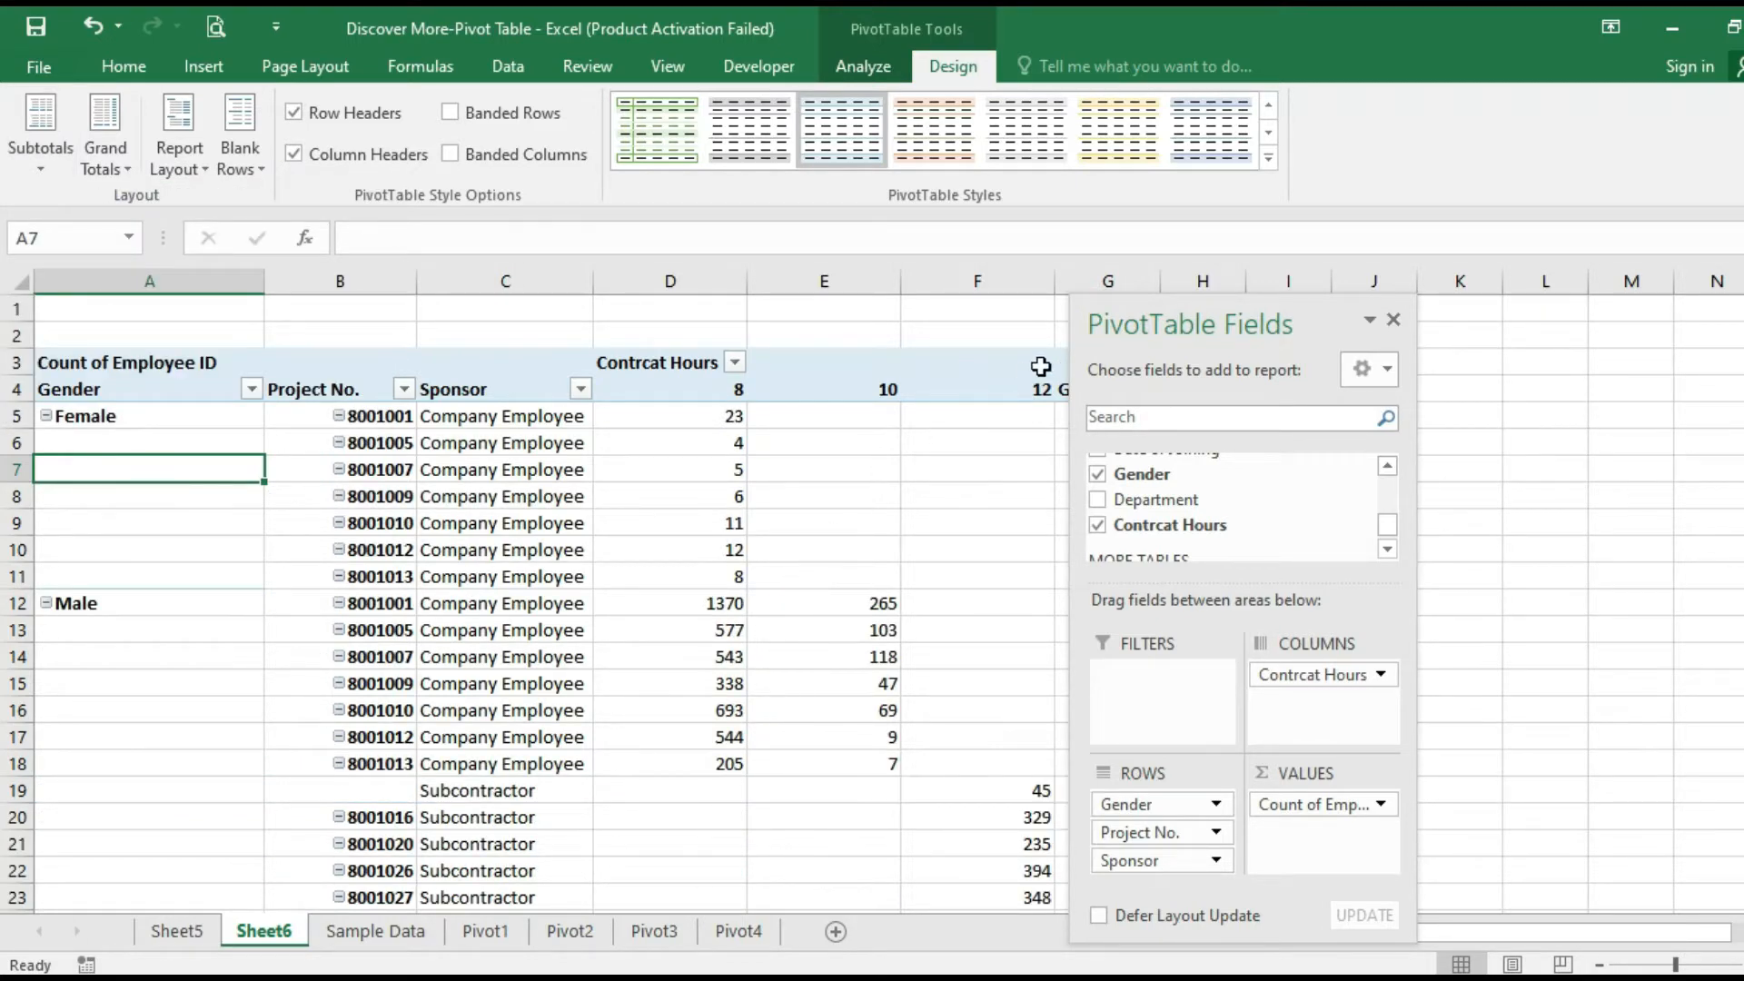
pyautogui.moveTo(1104, 325); pyautogui.dragTo(1245, 325)
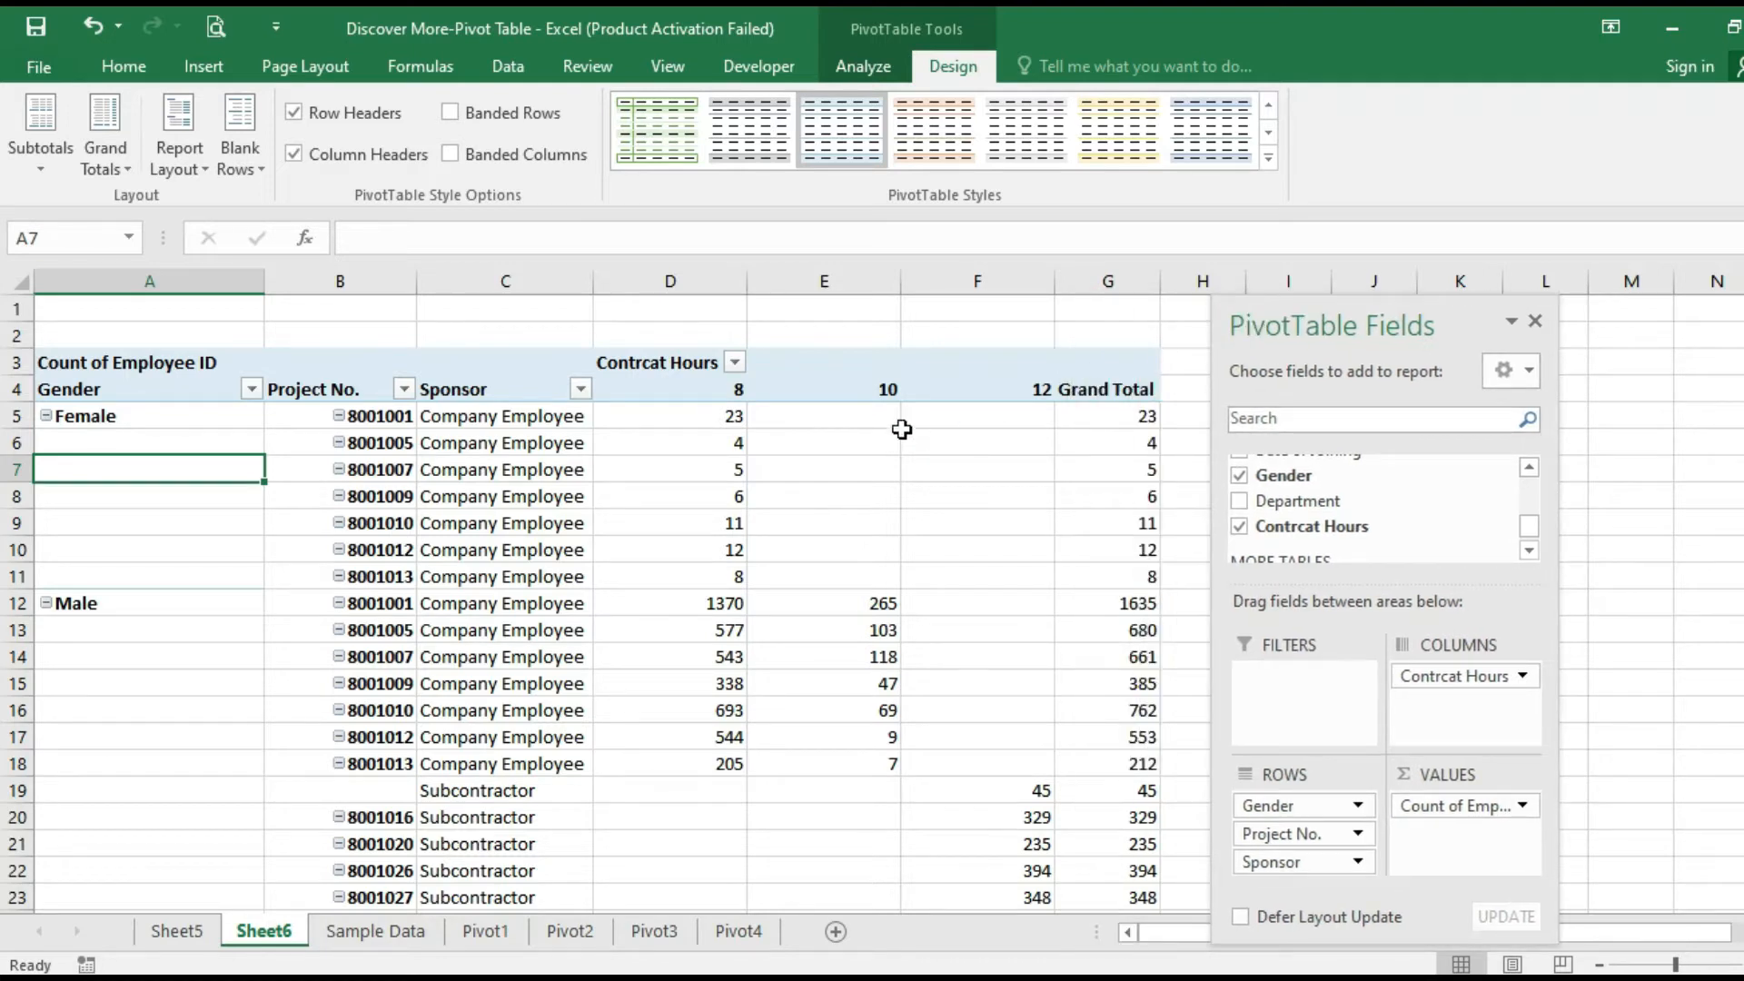
# Examine the separate Gender, Project No. and Sponsor columns and the employee counts under contract hours 8, 10 and 12
pyautogui.click(195, 434)
pyautogui.click(298, 436)
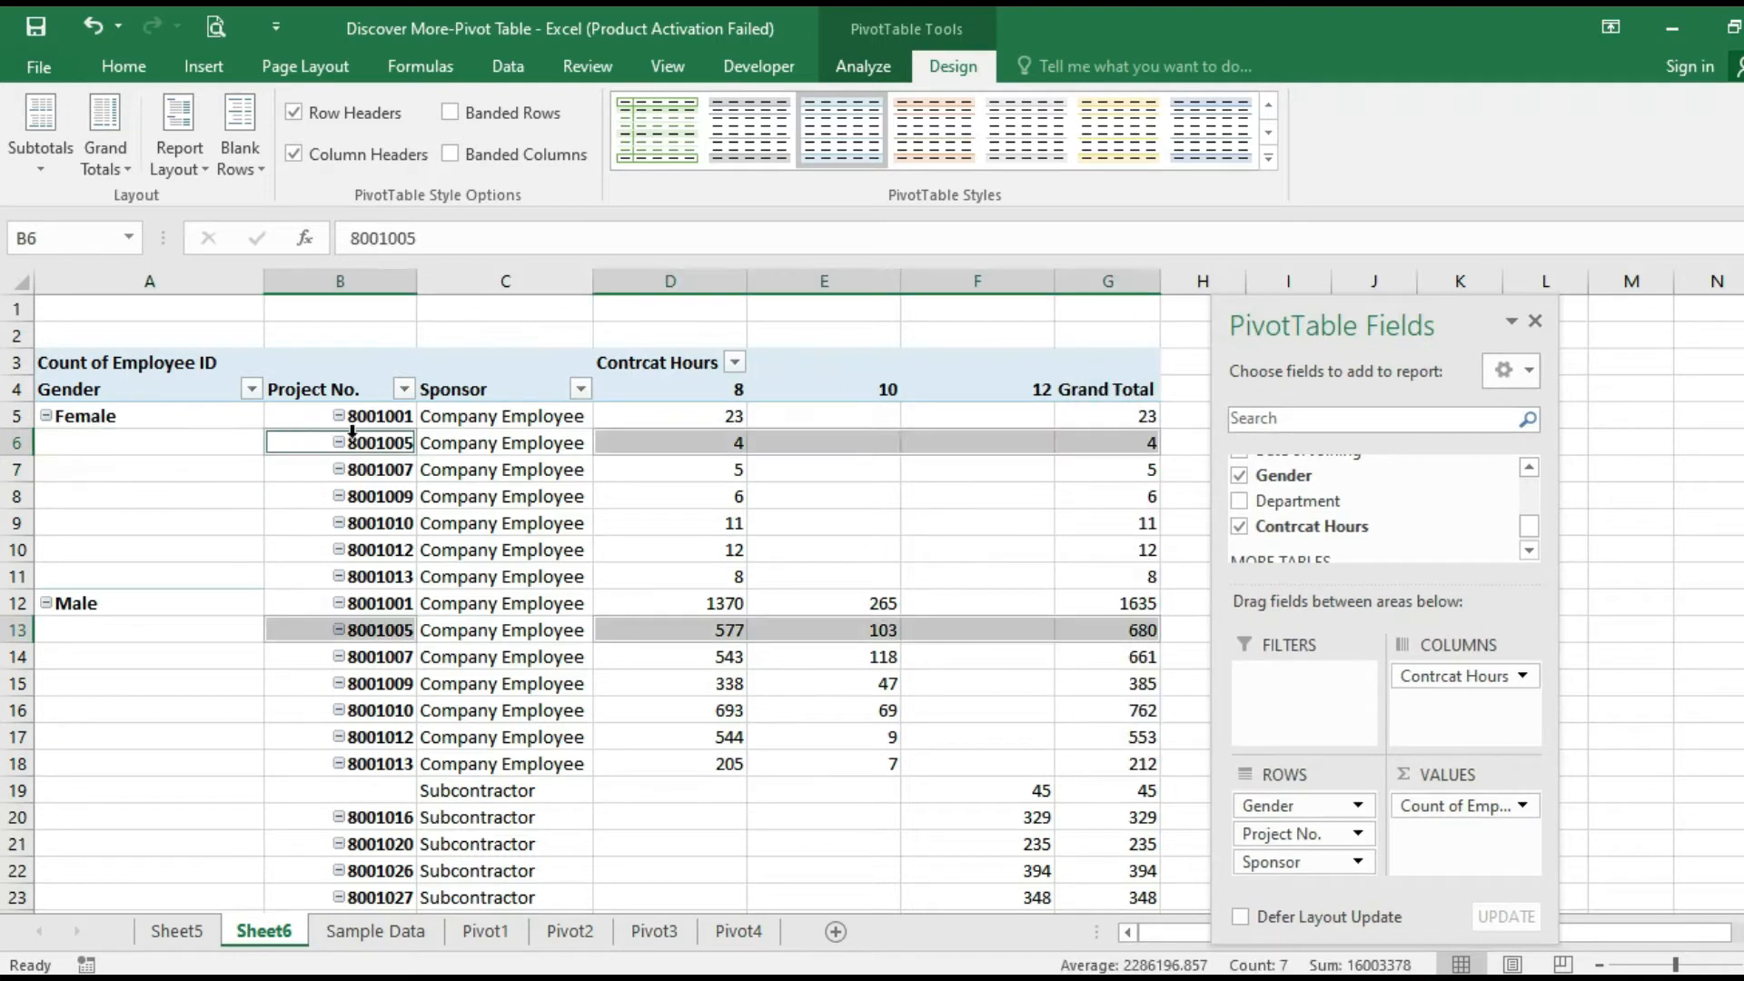
pyautogui.click(574, 450)
pyautogui.click(183, 463)
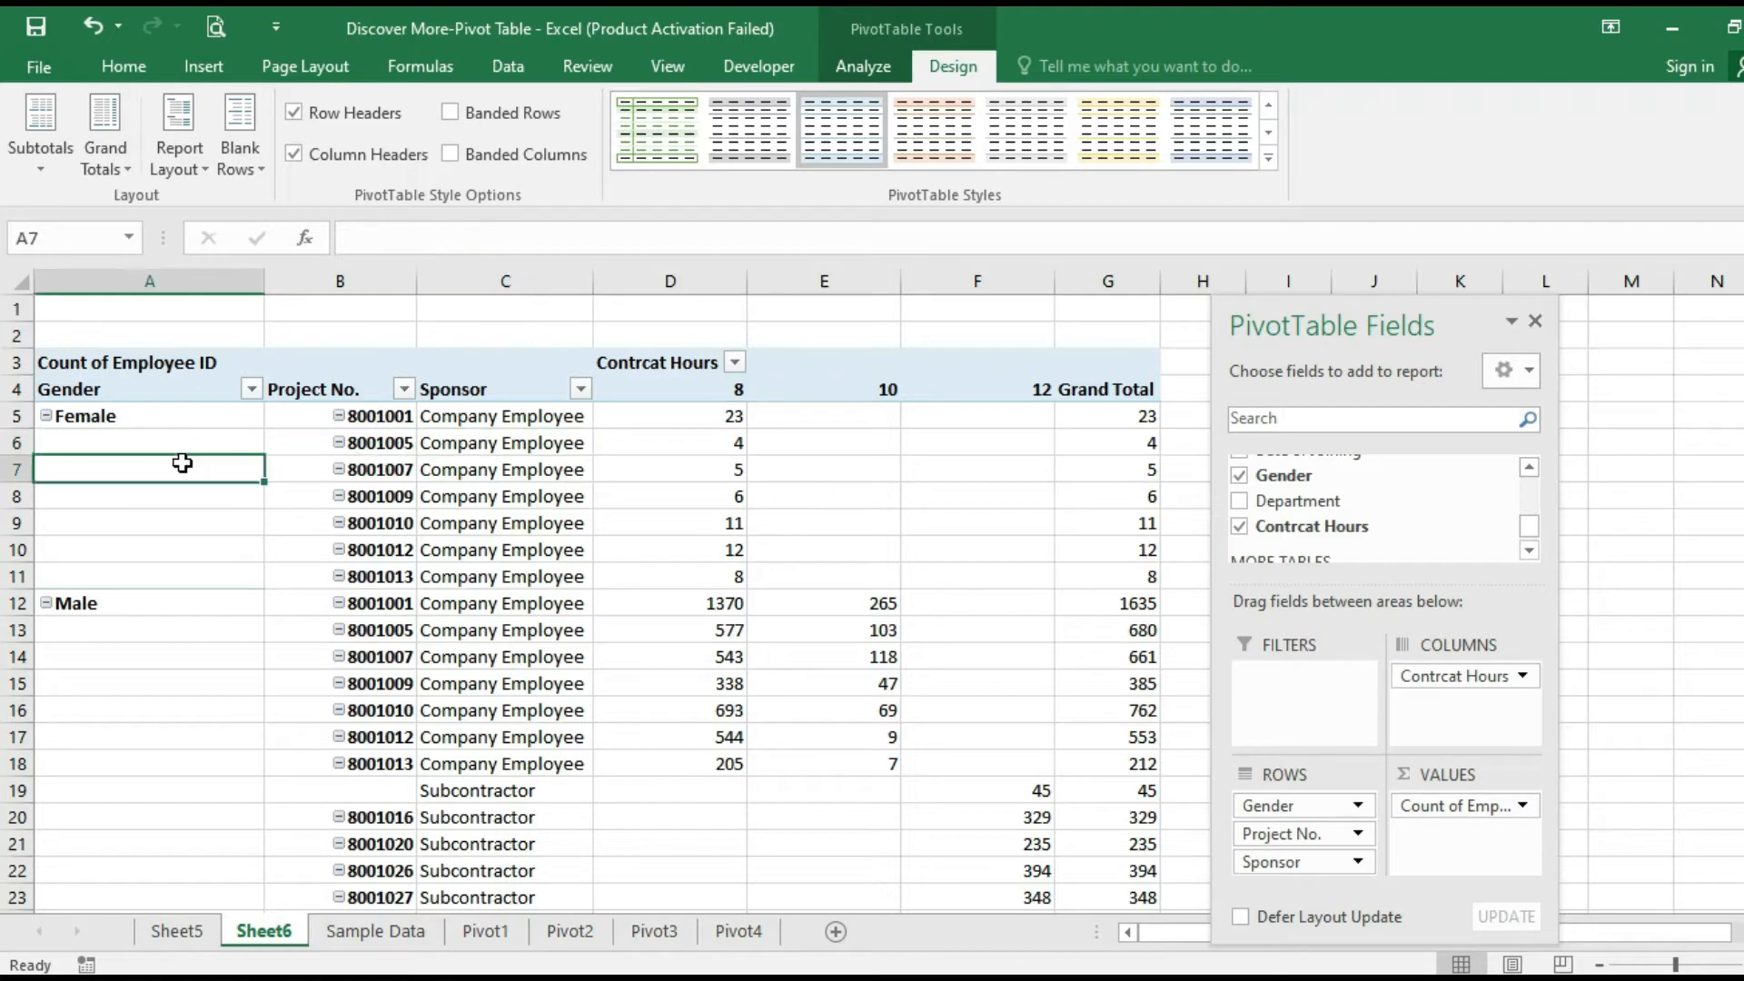
pyautogui.click(145, 440)
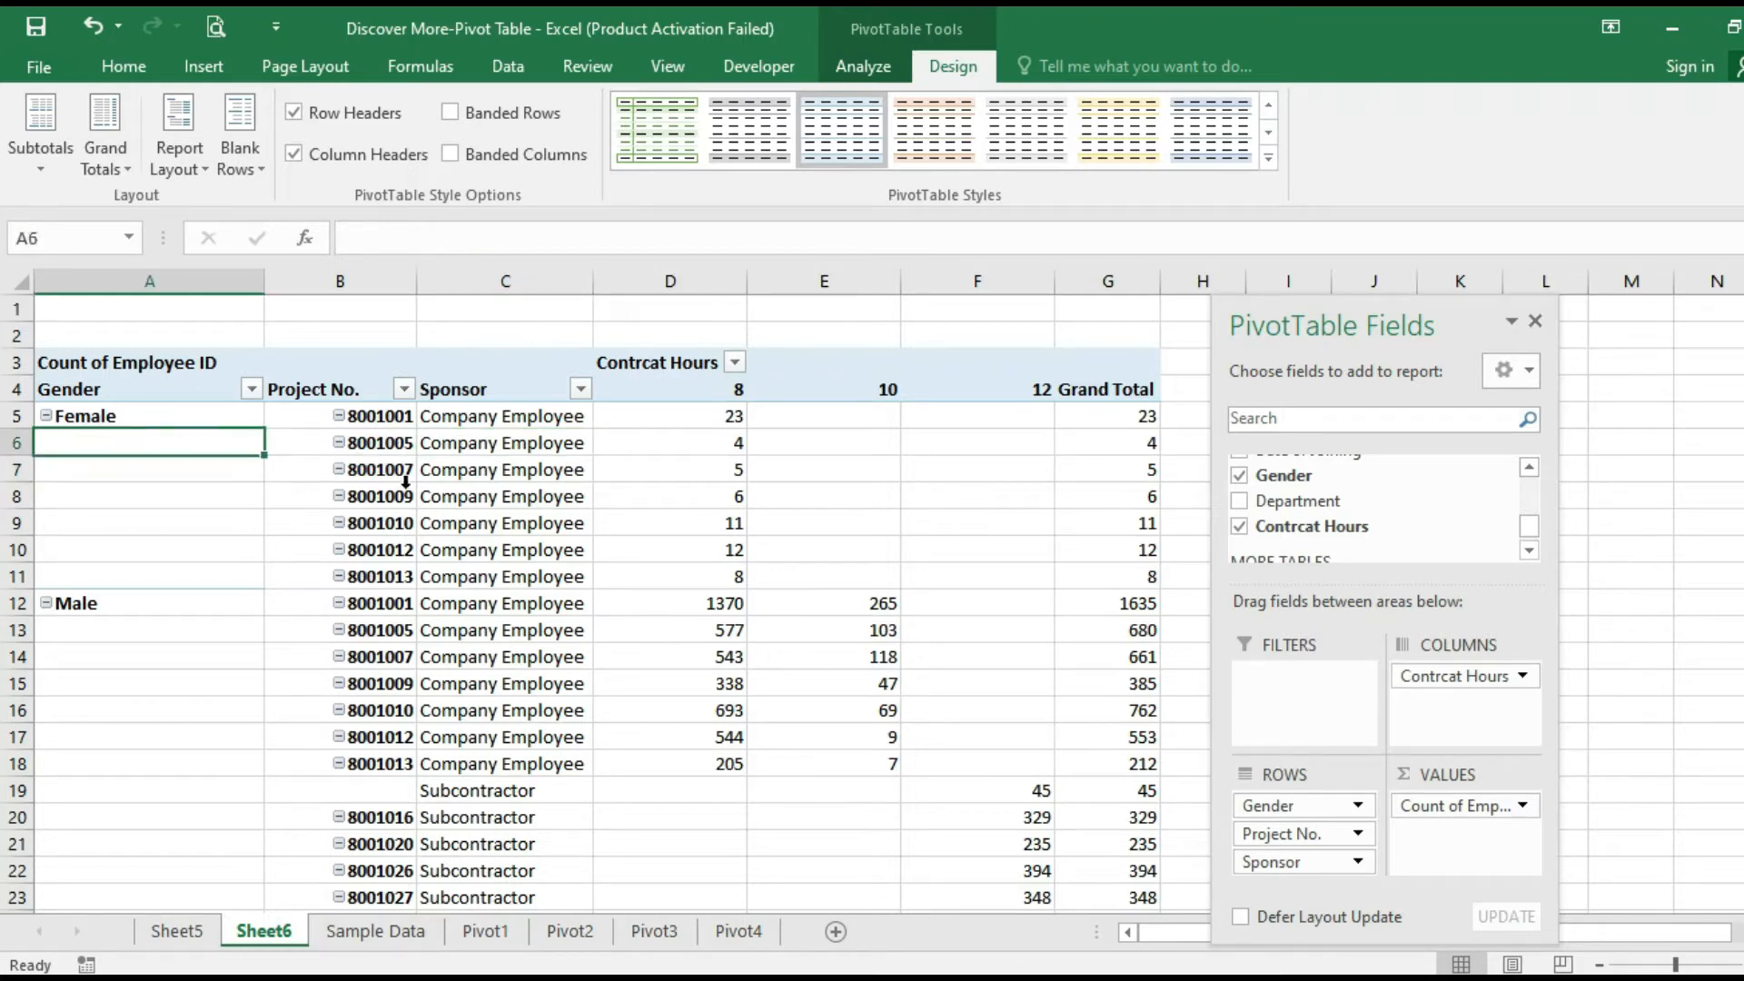
pyautogui.click(302, 449)
pyautogui.click(506, 452)
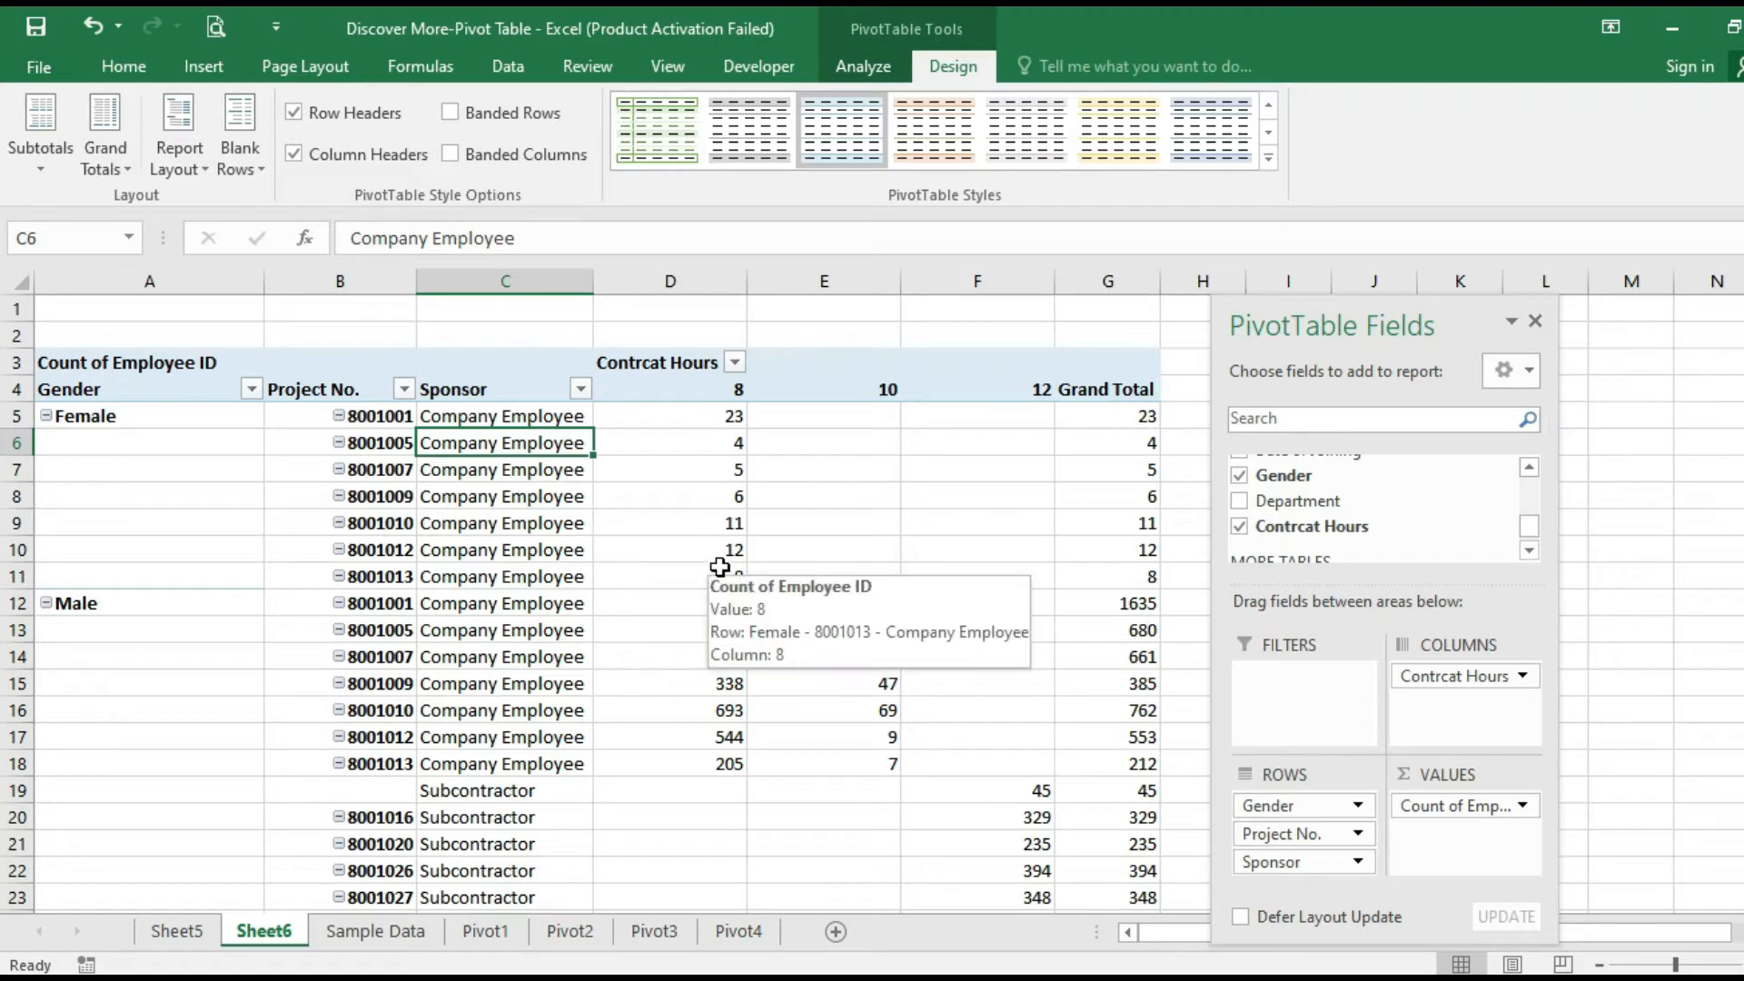
pyautogui.moveTo(726, 444); pyautogui.dragTo(1038, 767)
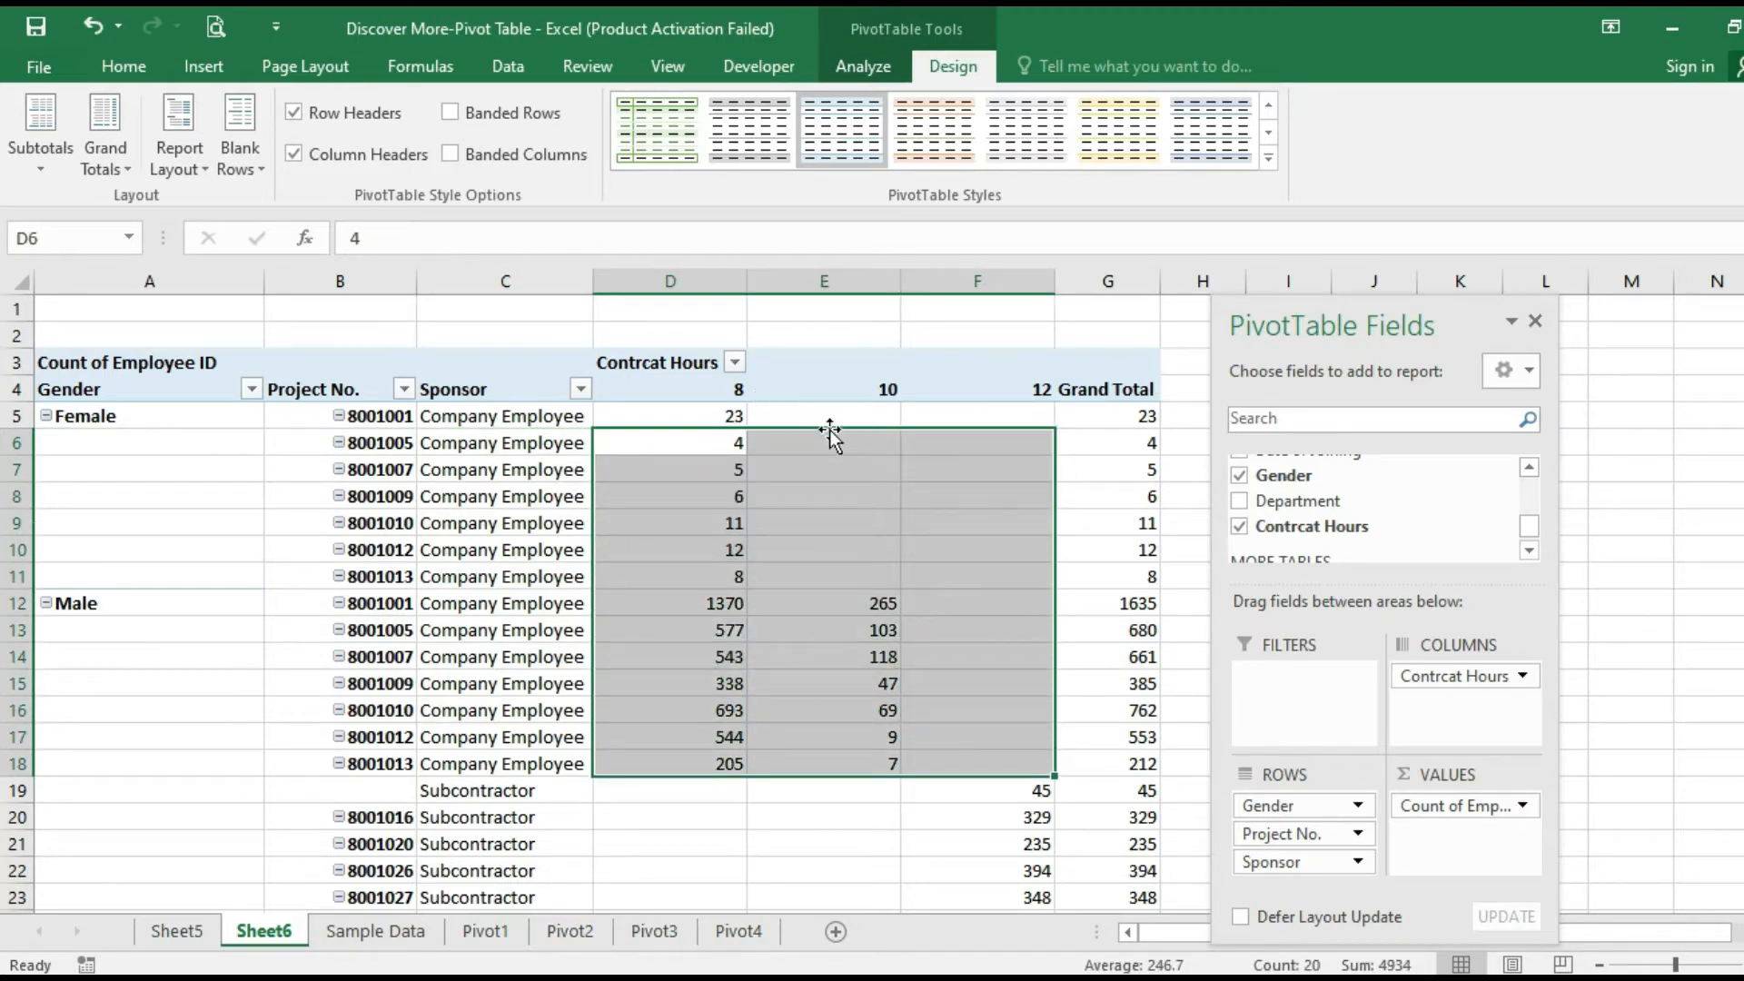
pyautogui.click(823, 420)
pyautogui.moveTo(722, 388); pyautogui.dragTo(1024, 401)
pyautogui.click(1006, 468)
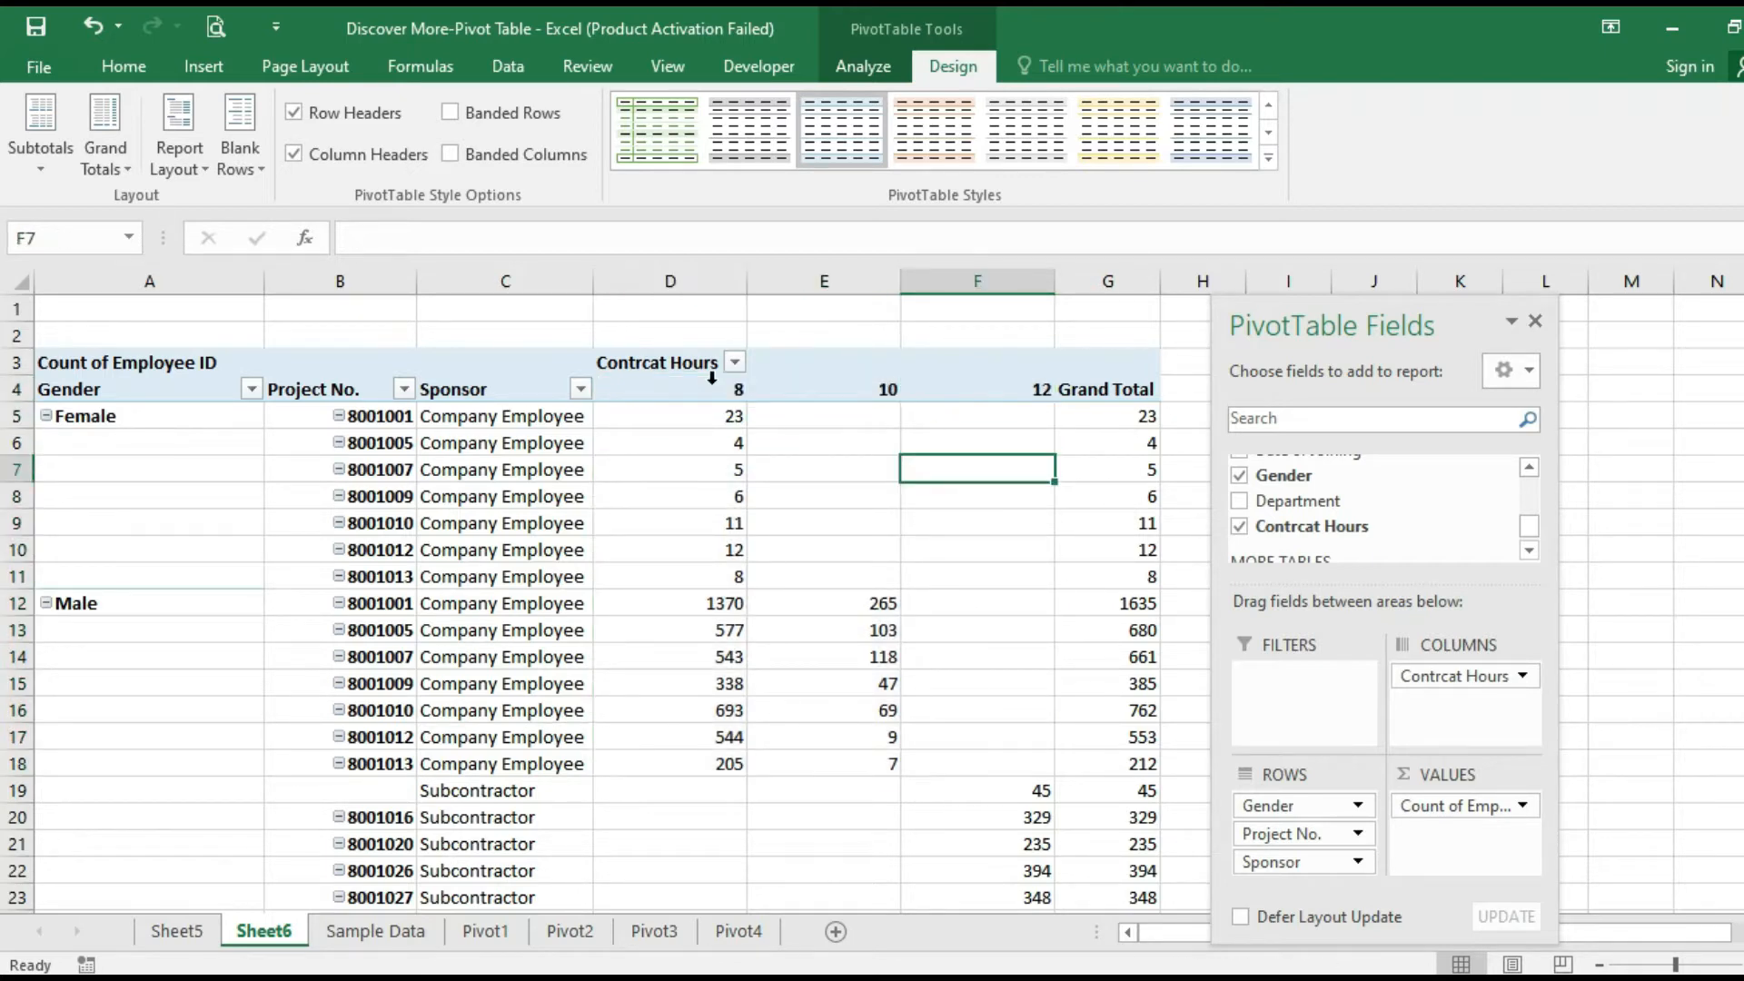
pyautogui.click(707, 395)
pyautogui.moveTo(717, 442); pyautogui.dragTo(682, 648)
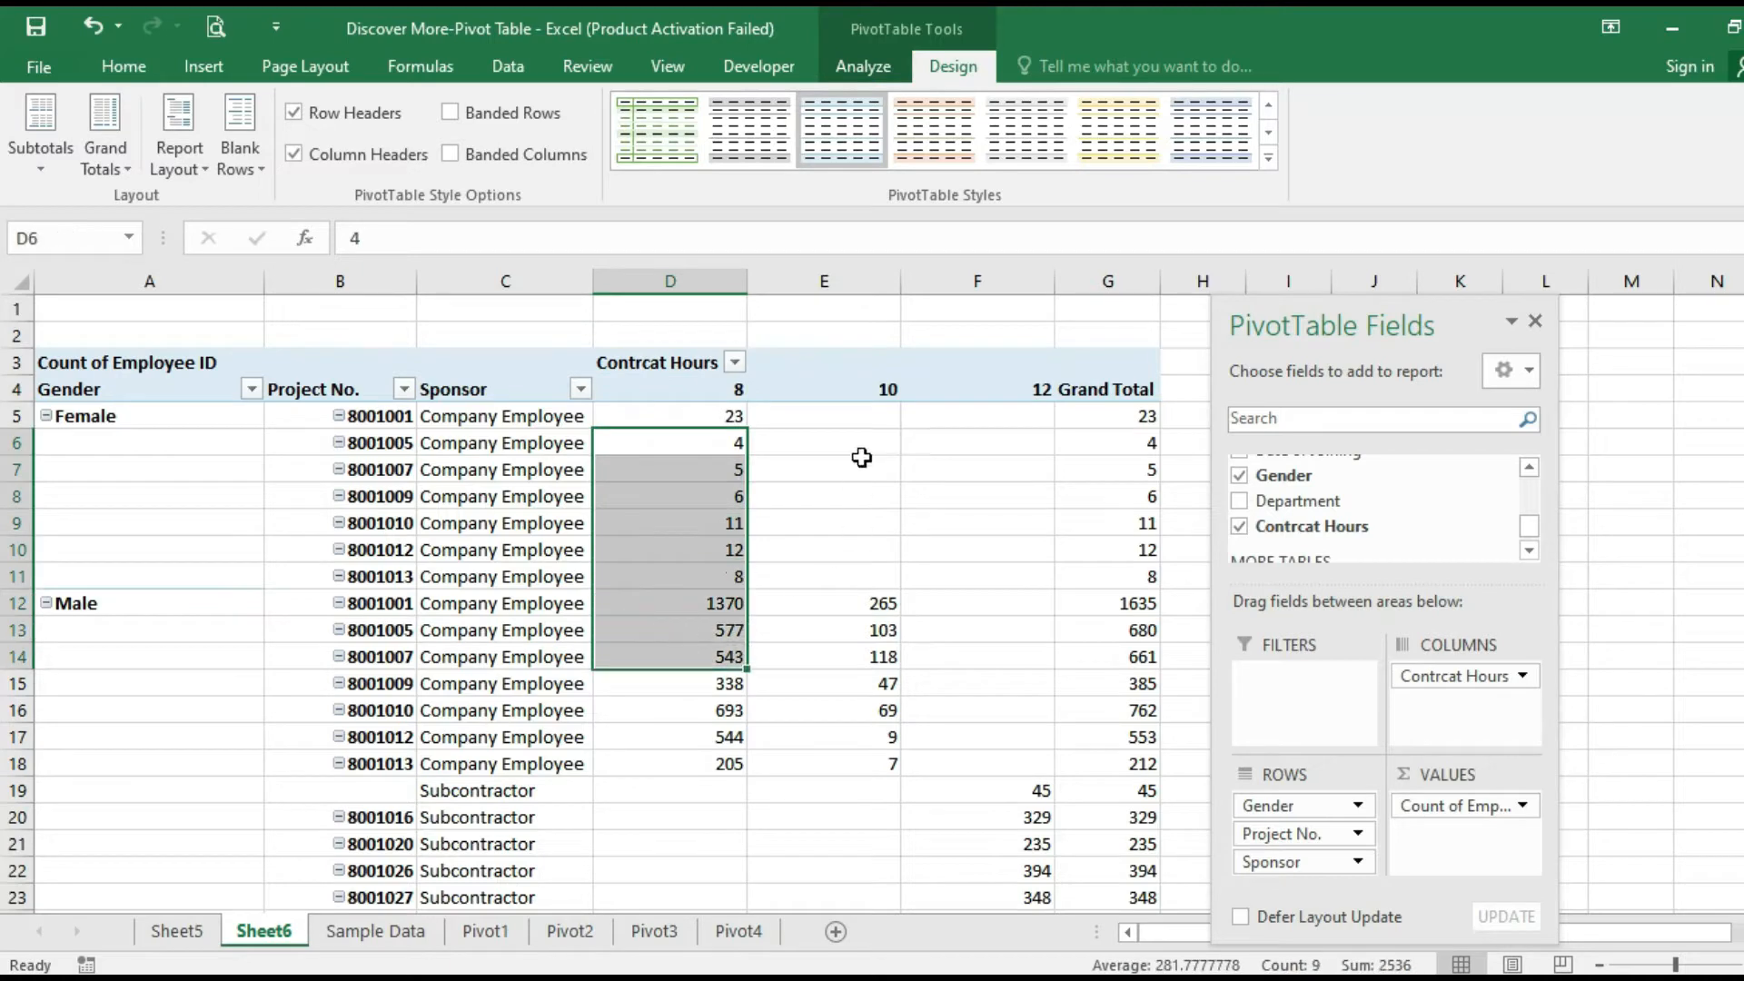
# Examine the employee counts in the contract hours 10 and 12 columns of the pivot table
pyautogui.click(842, 394)
pyautogui.moveTo(842, 418); pyautogui.dragTo(905, 633)
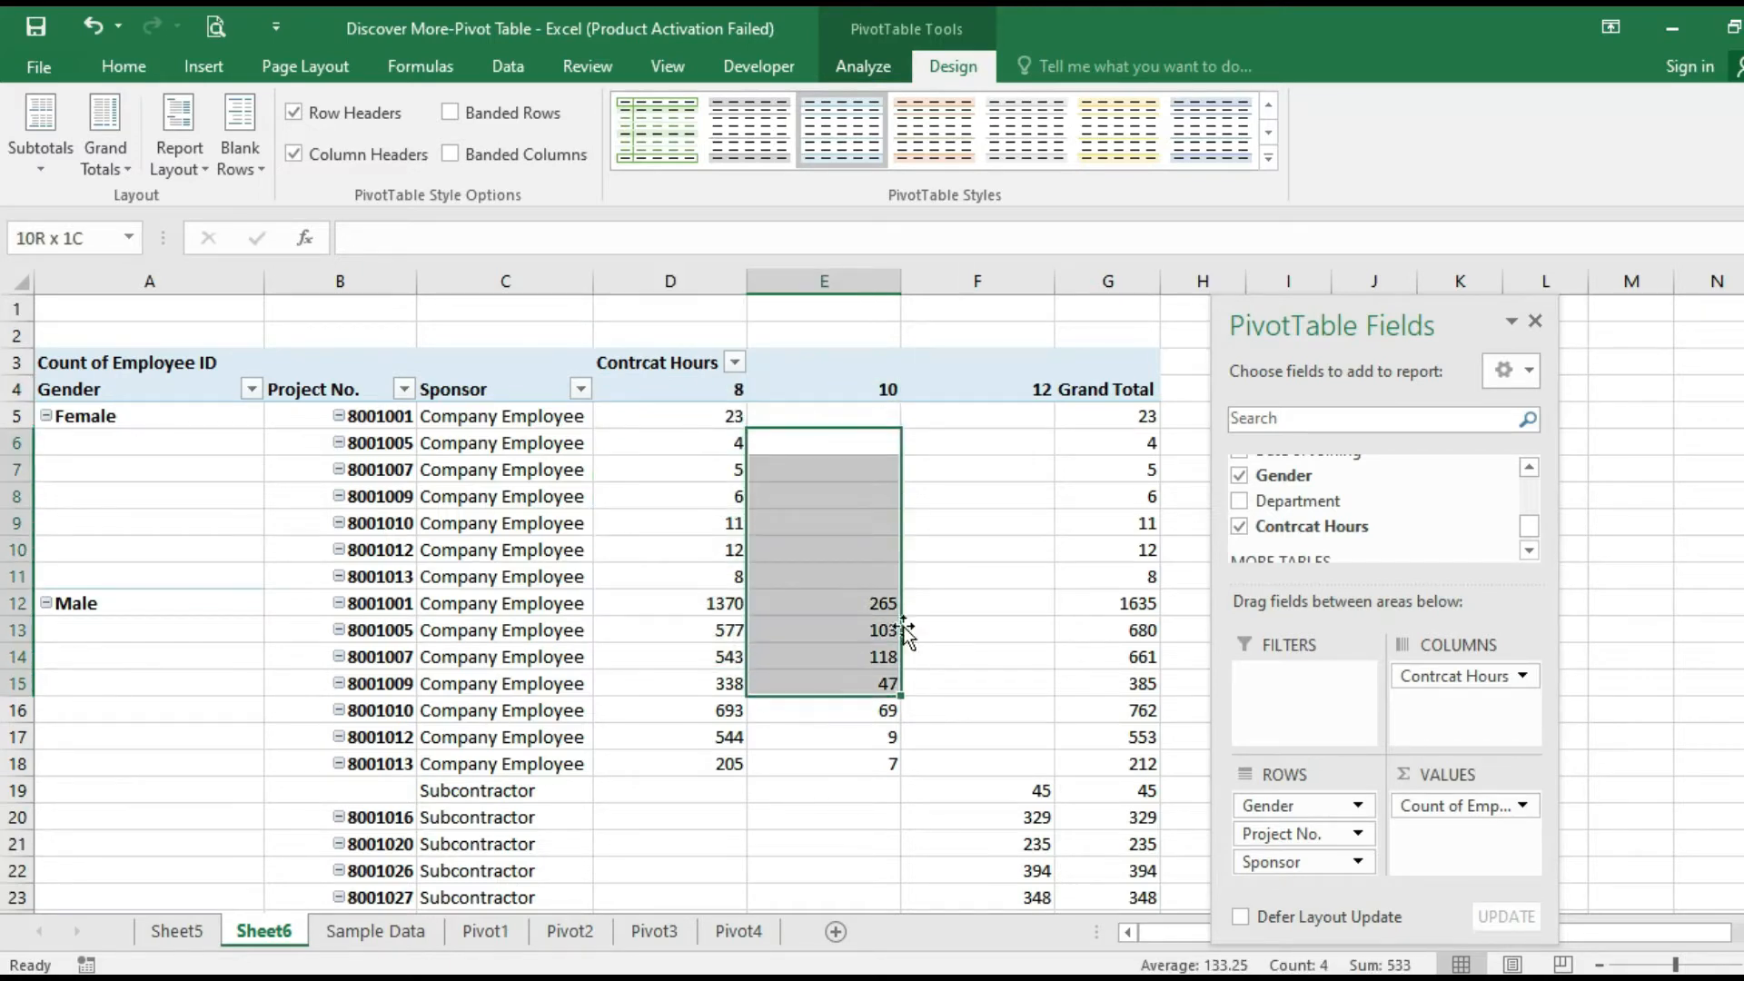
pyautogui.click(989, 385)
pyautogui.moveTo(1016, 436); pyautogui.dragTo(1008, 840)
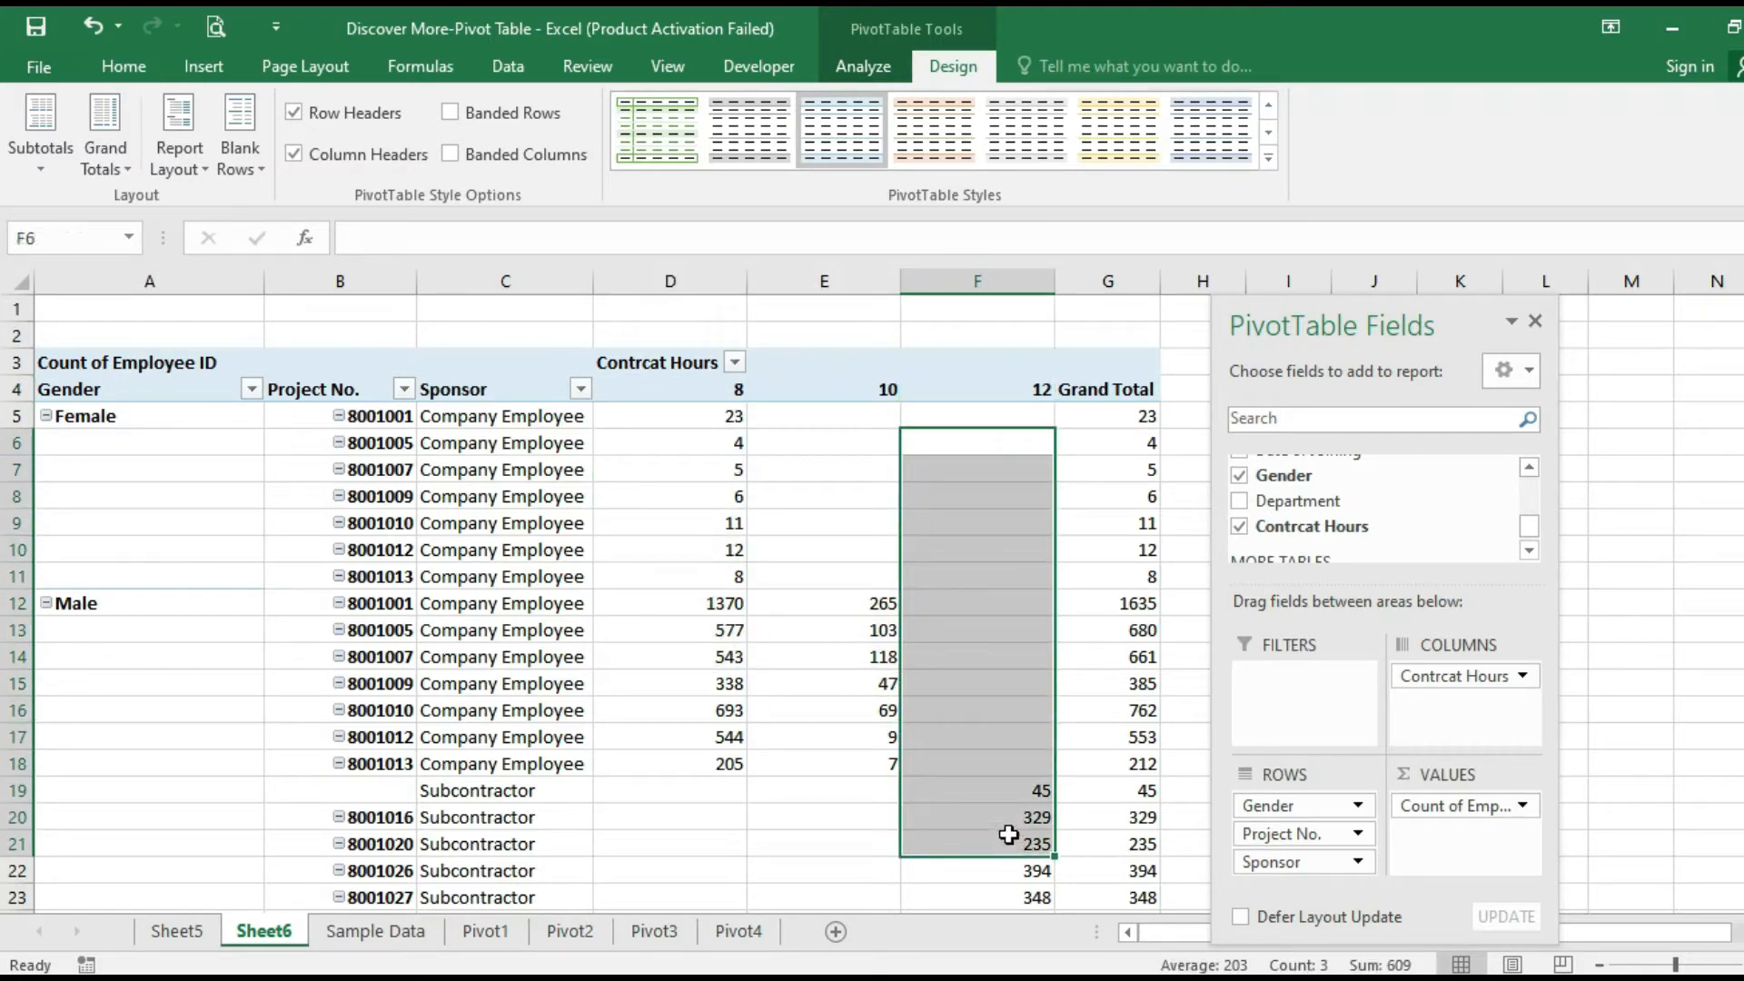
pyautogui.click(843, 494)
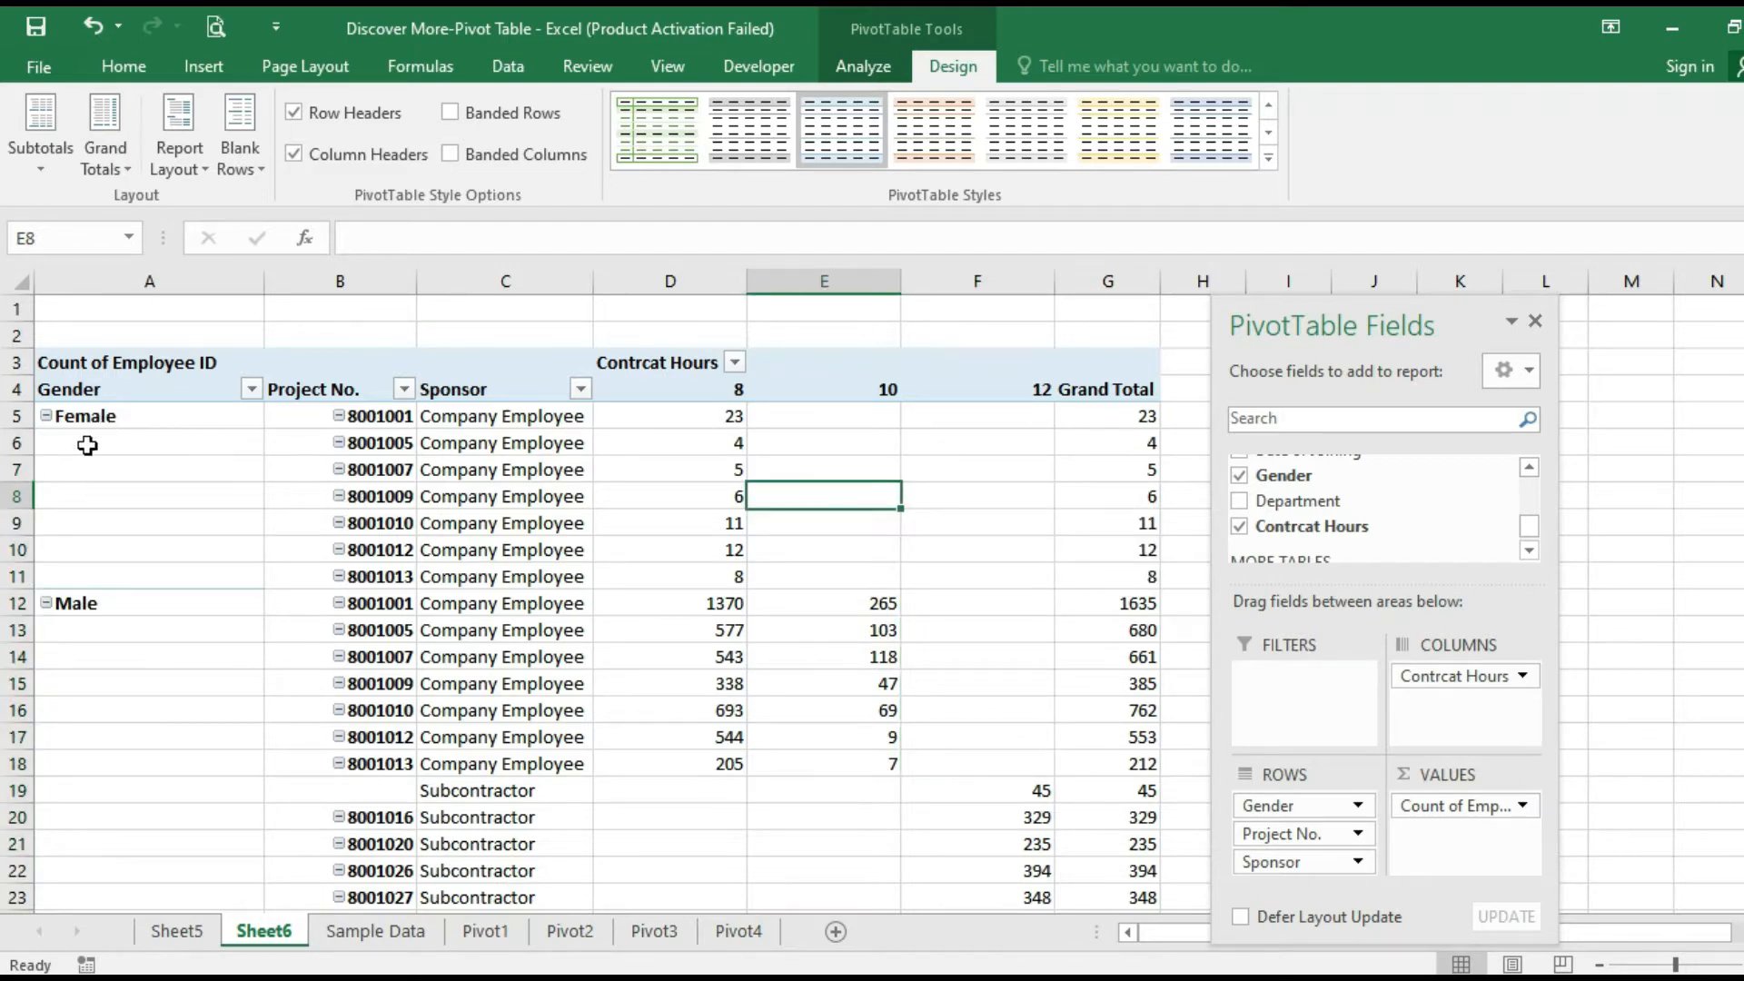
# Examine the blank cells beneath the Female and Male labels in the Gender column
pyautogui.click(80, 443)
pyautogui.click(67, 553)
pyautogui.click(79, 452)
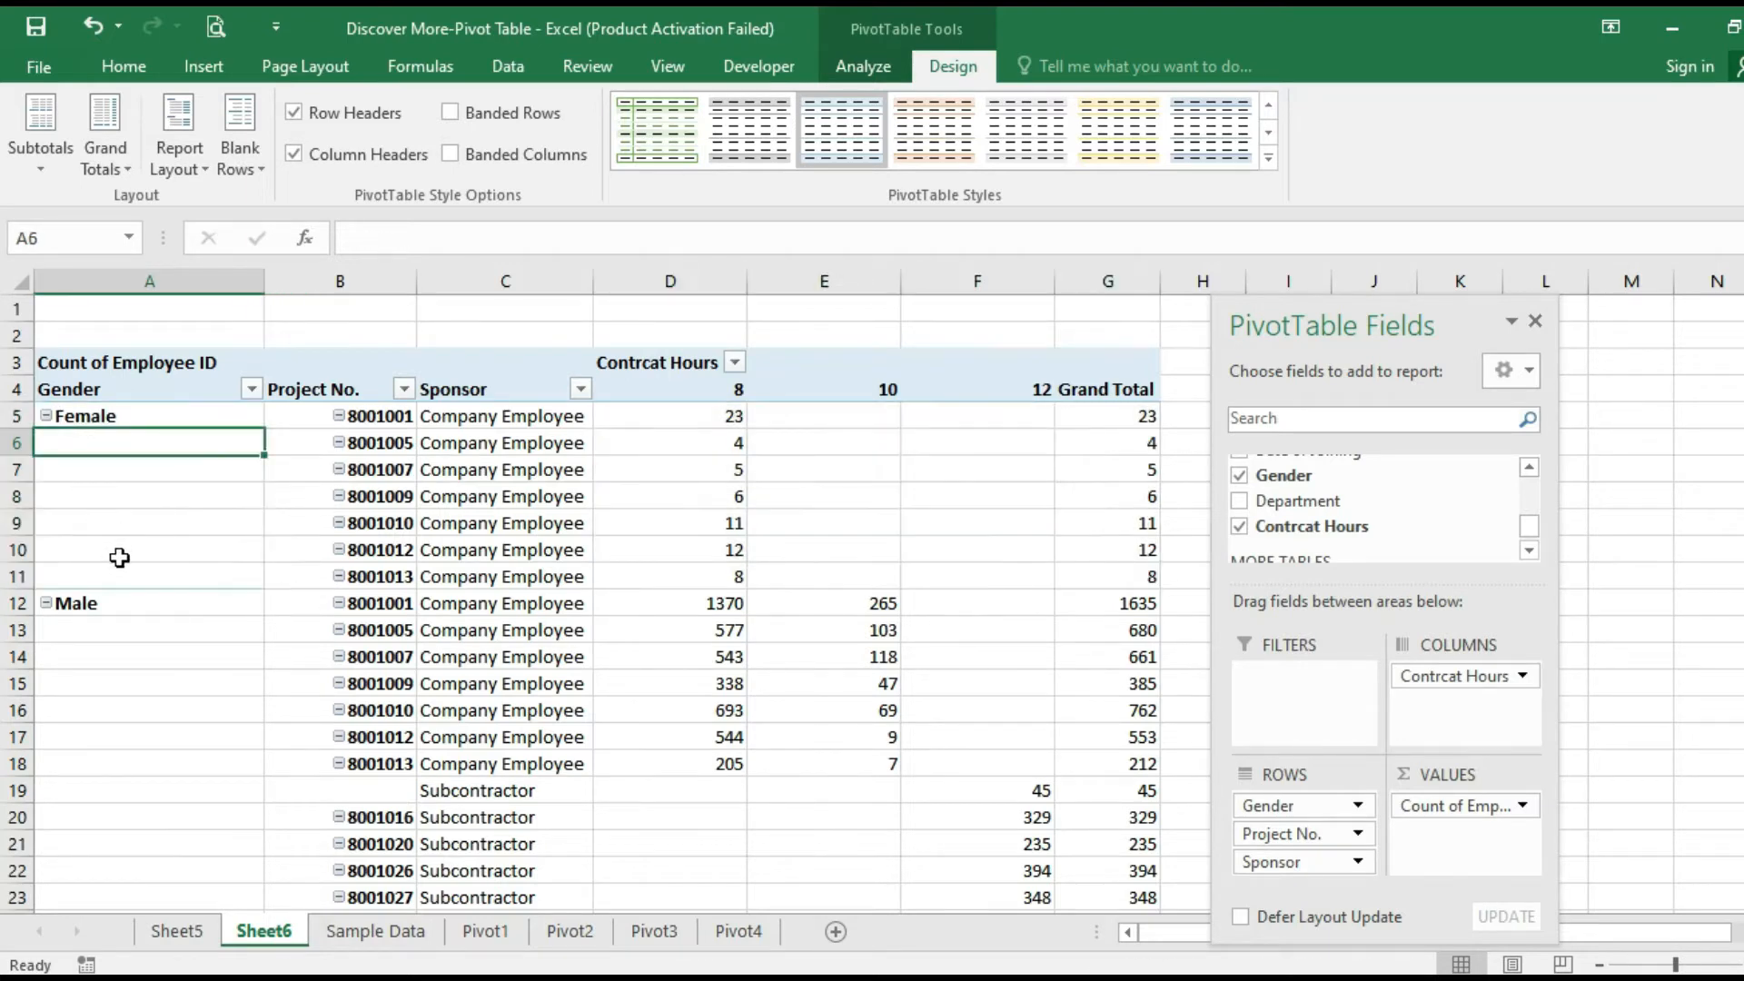
pyautogui.moveTo(109, 635); pyautogui.dragTo(97, 828)
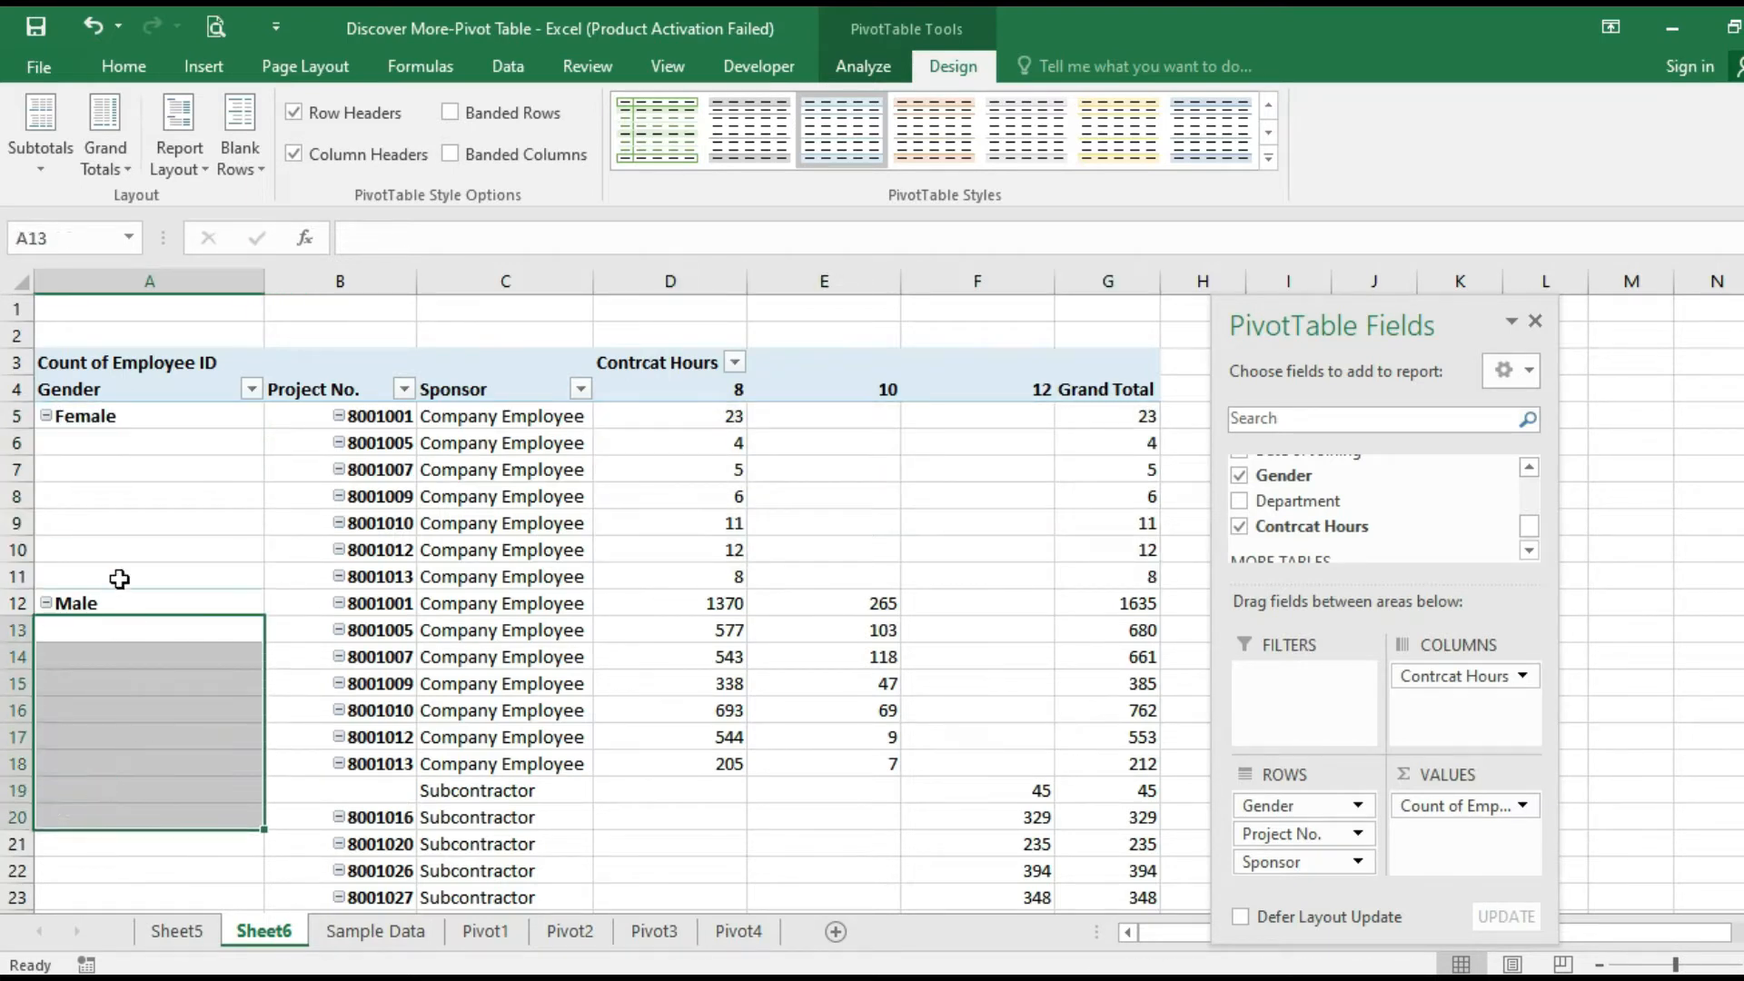
pyautogui.moveTo(97, 445); pyautogui.dragTo(97, 572)
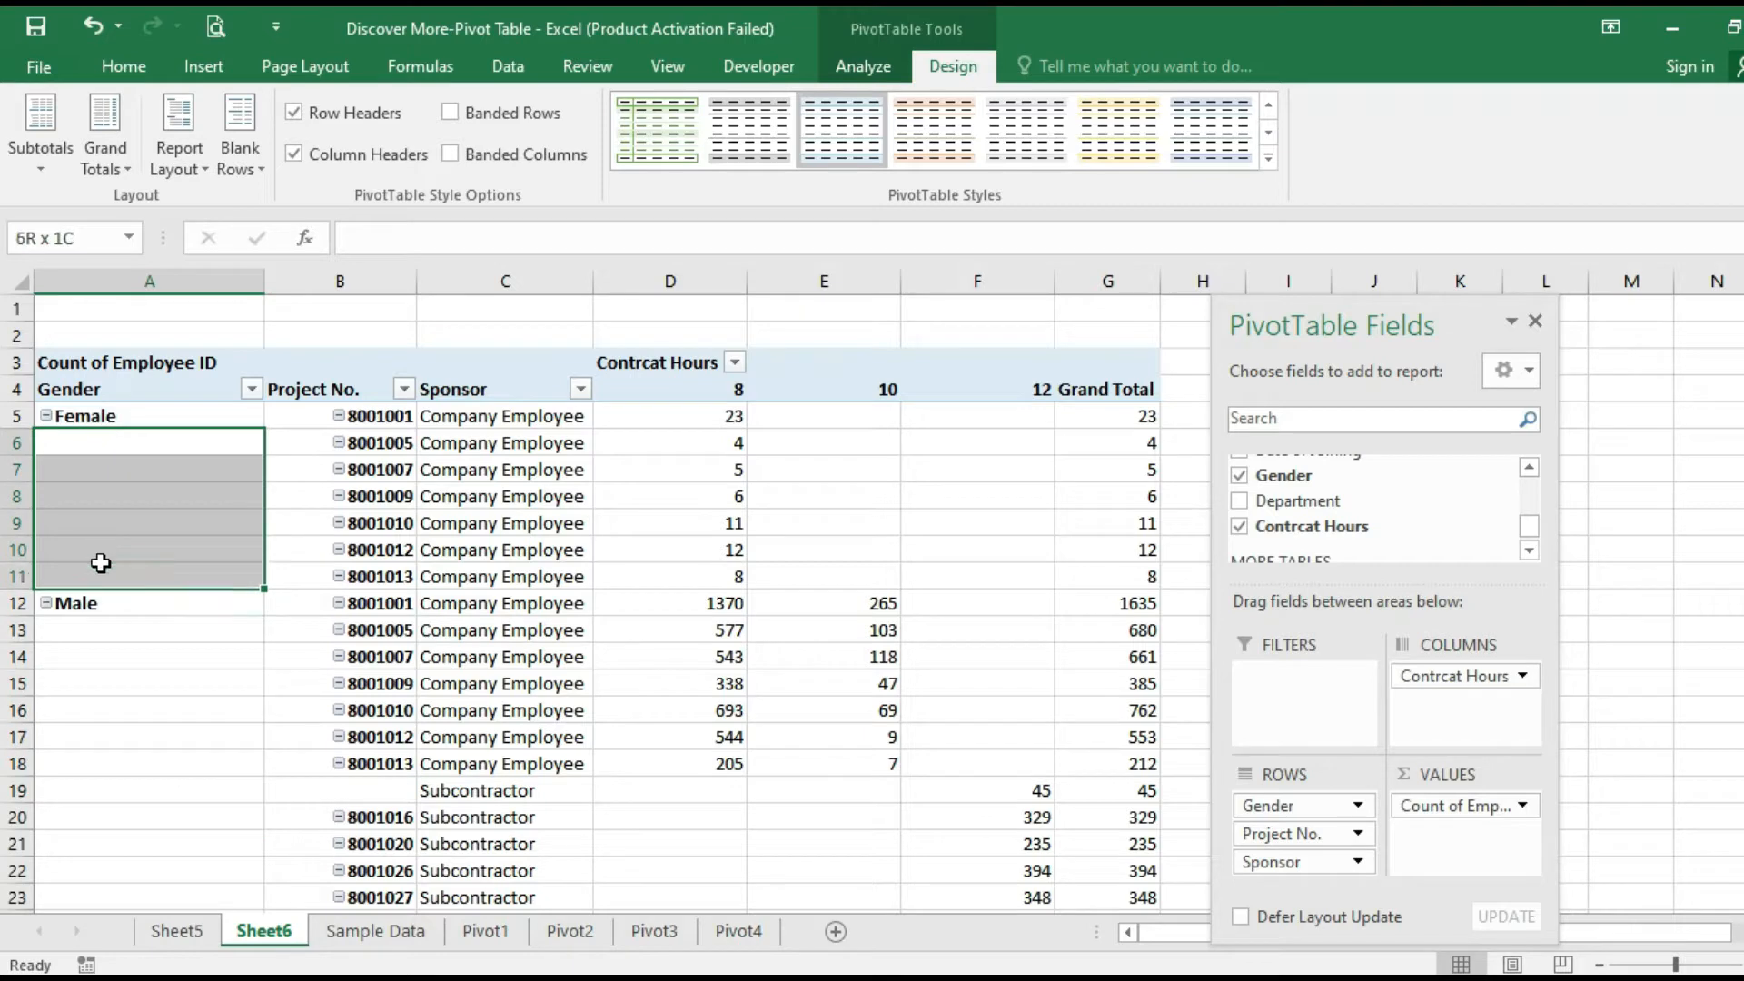
pyautogui.click(161, 414)
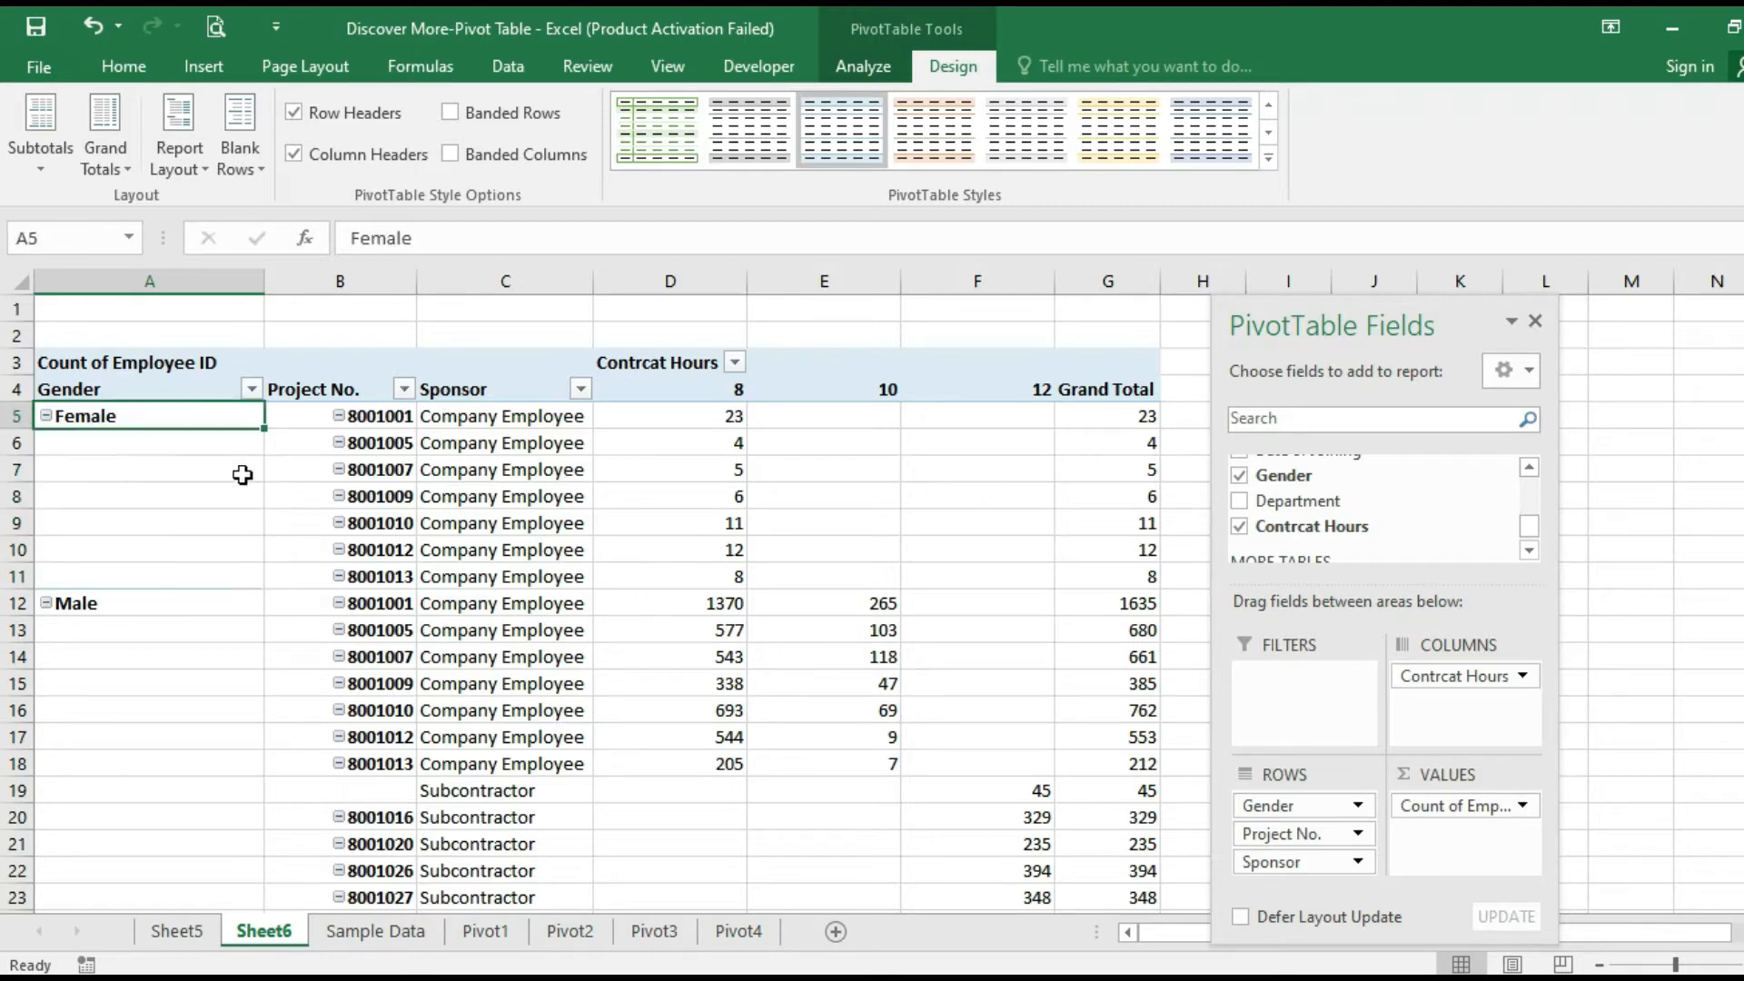
pyautogui.moveTo(182, 451); pyautogui.dragTo(173, 521)
pyautogui.click(129, 462)
pyautogui.click(141, 438)
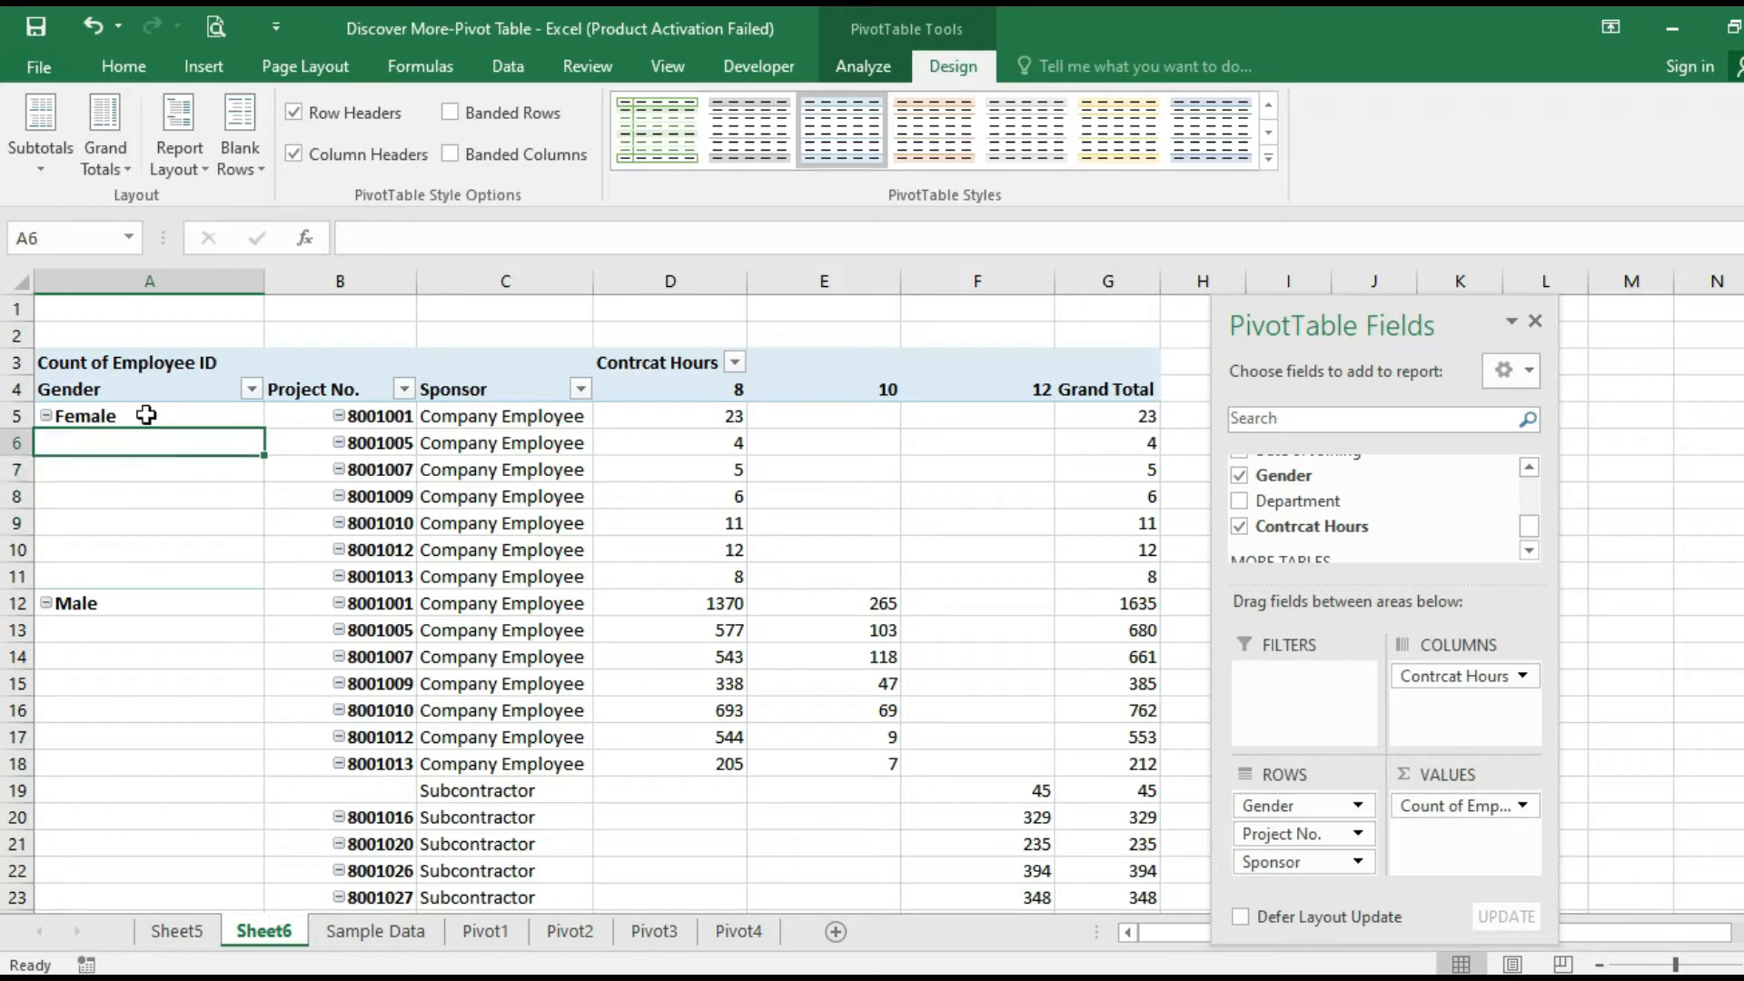
# Set the pivot table's report layout to Repeat All Item Labels
pyautogui.click(144, 413)
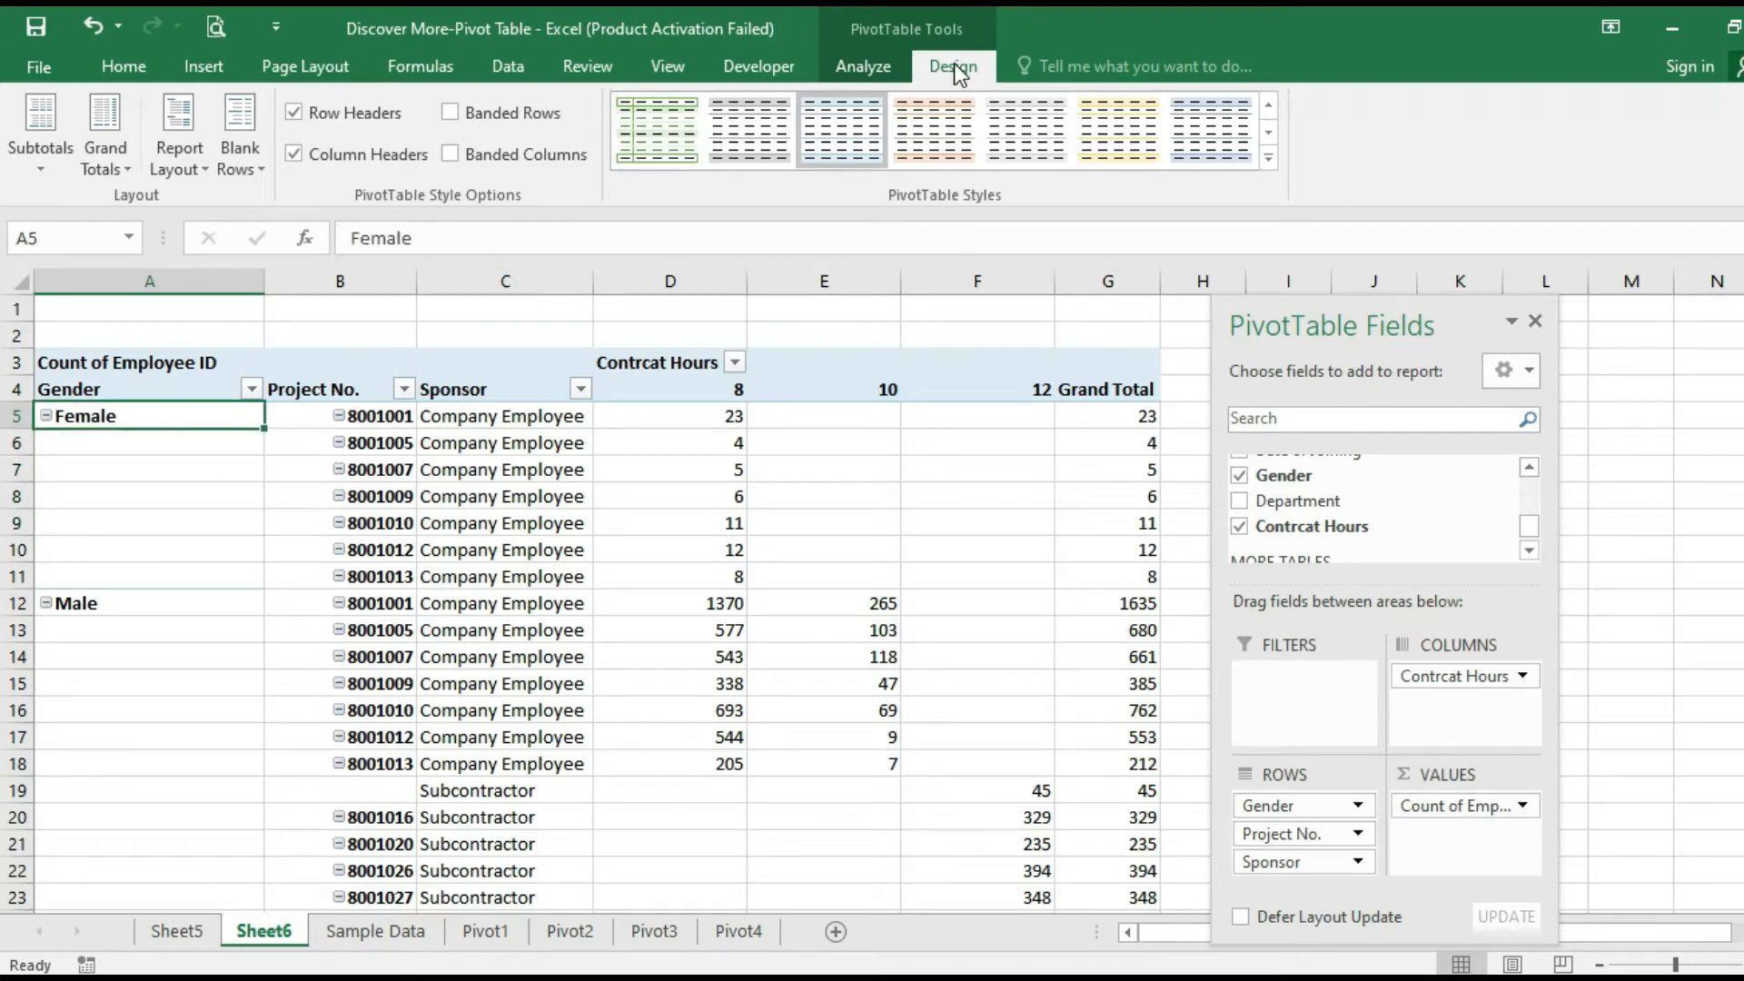
pyautogui.click(172, 168)
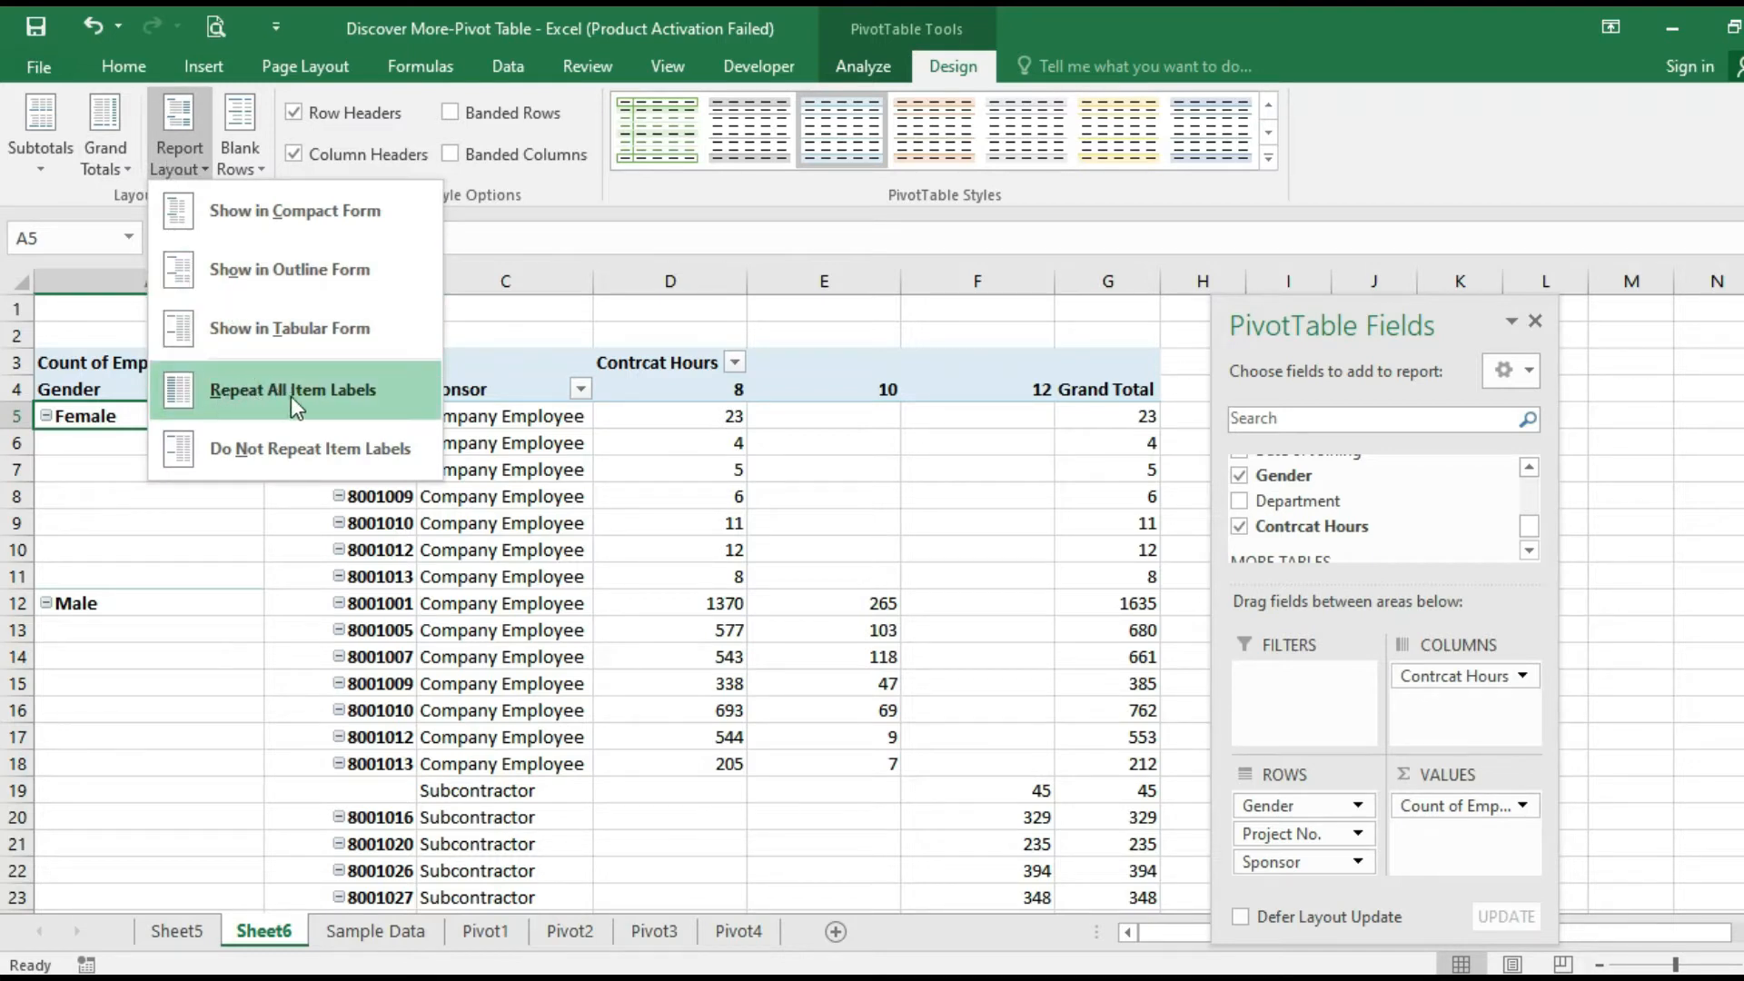
pyautogui.click(242, 391)
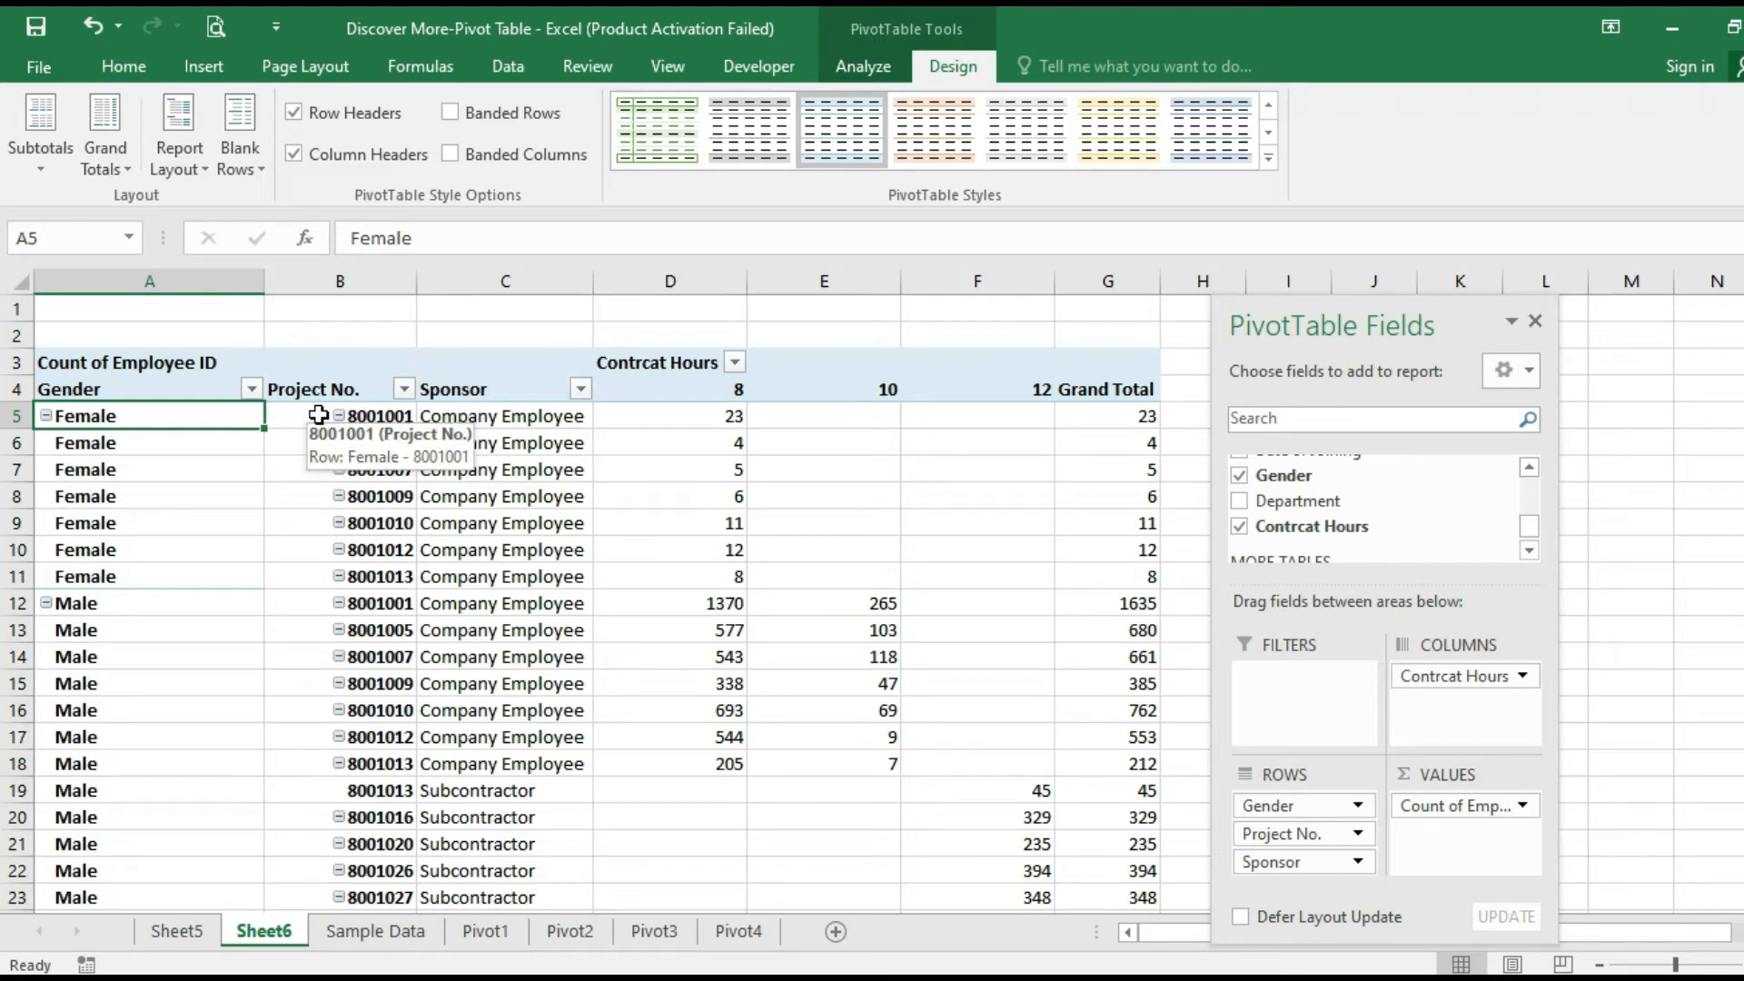
# Review the Female and Male rows with their repeated gender labels, project numbers, sponsors and counts
pyautogui.click(224, 462)
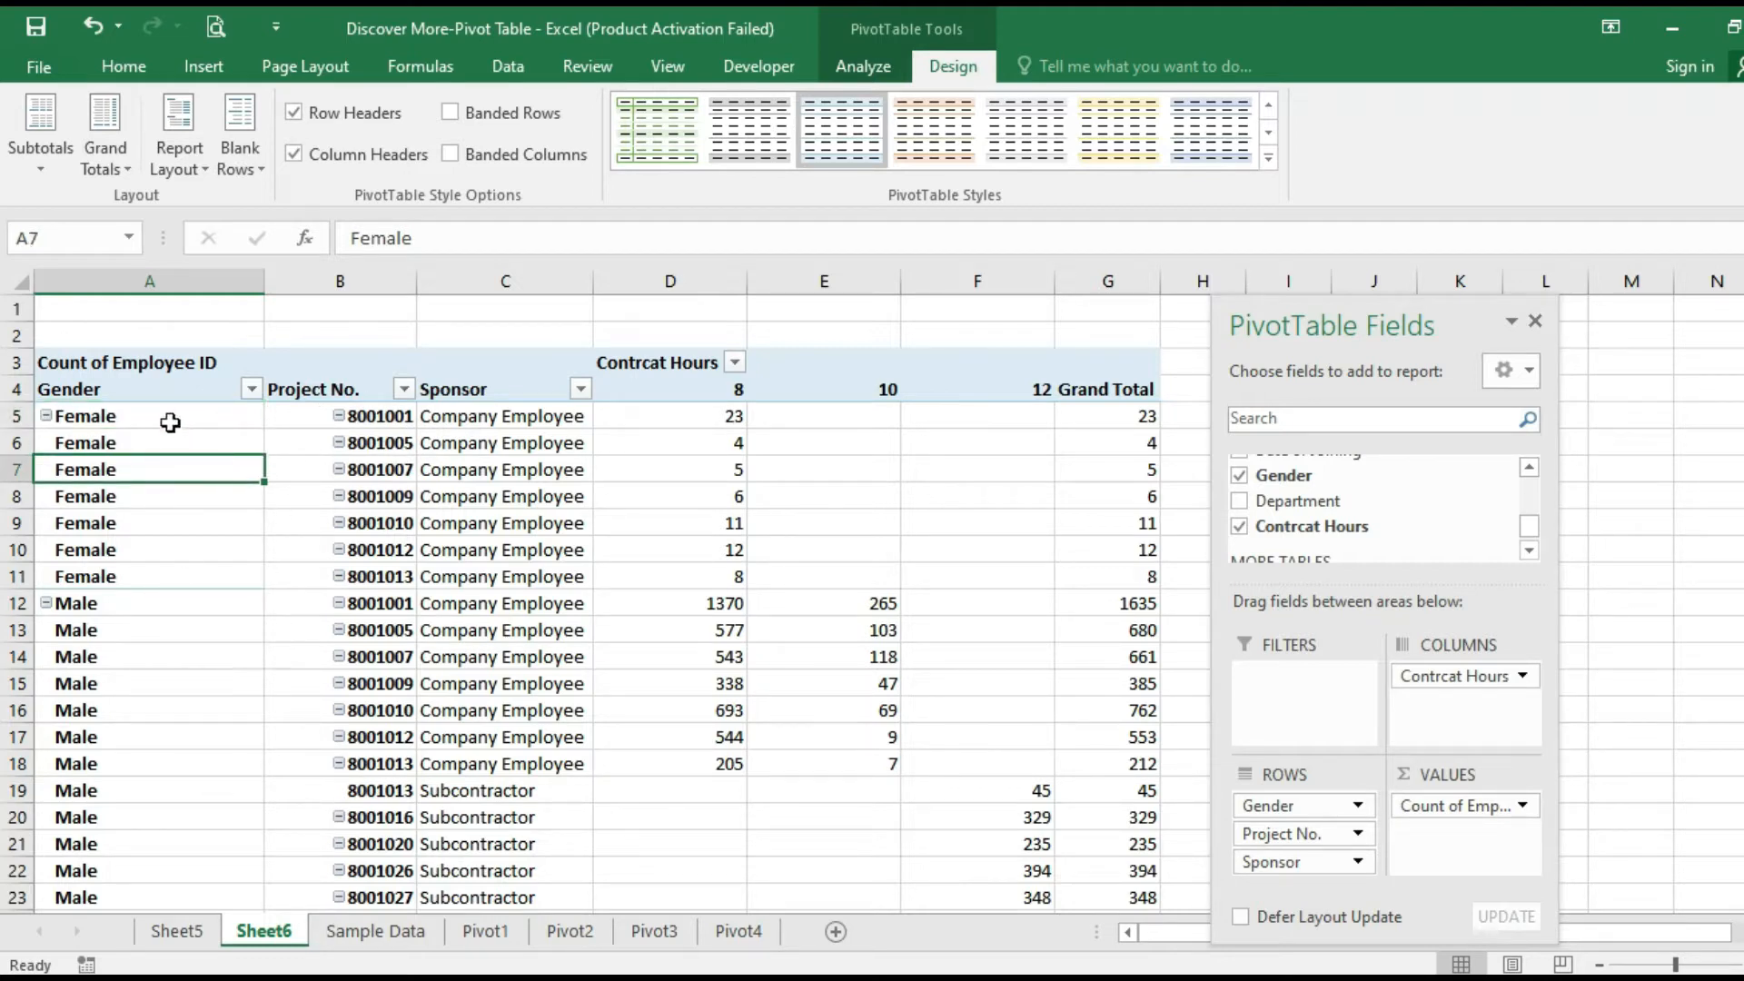
pyautogui.moveTo(171, 418); pyautogui.dragTo(861, 582)
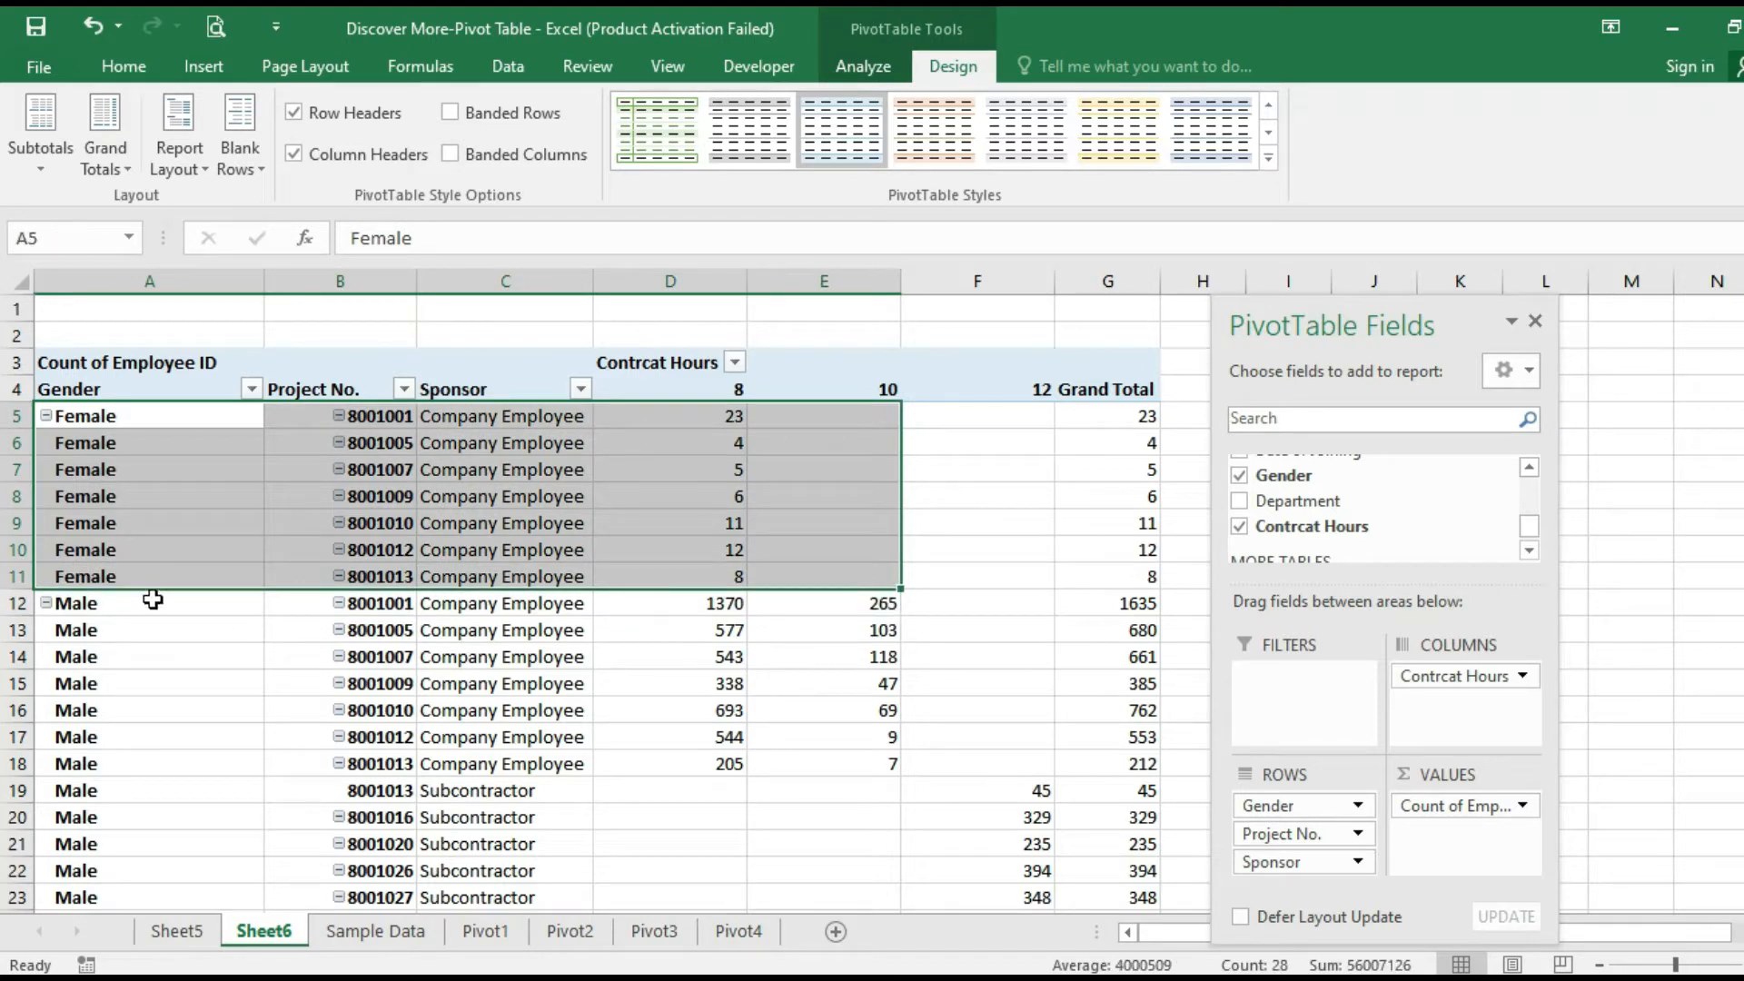
pyautogui.moveTo(152, 600); pyautogui.dragTo(944, 807)
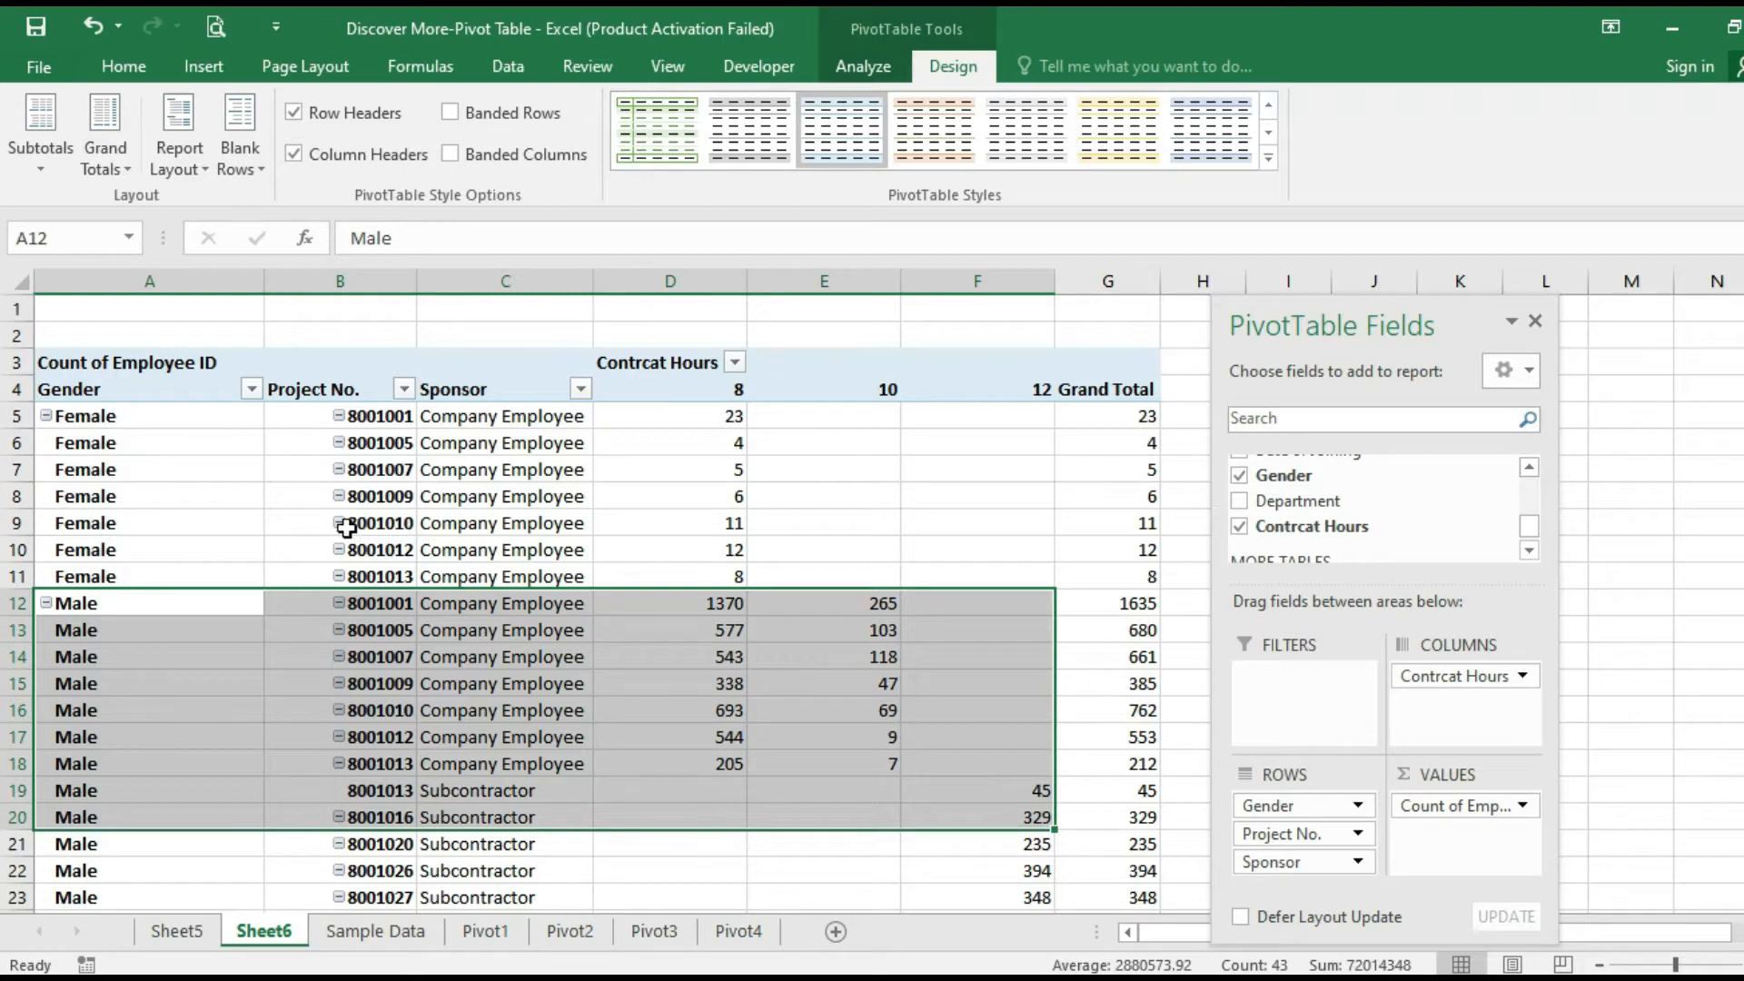
pyautogui.click(214, 463)
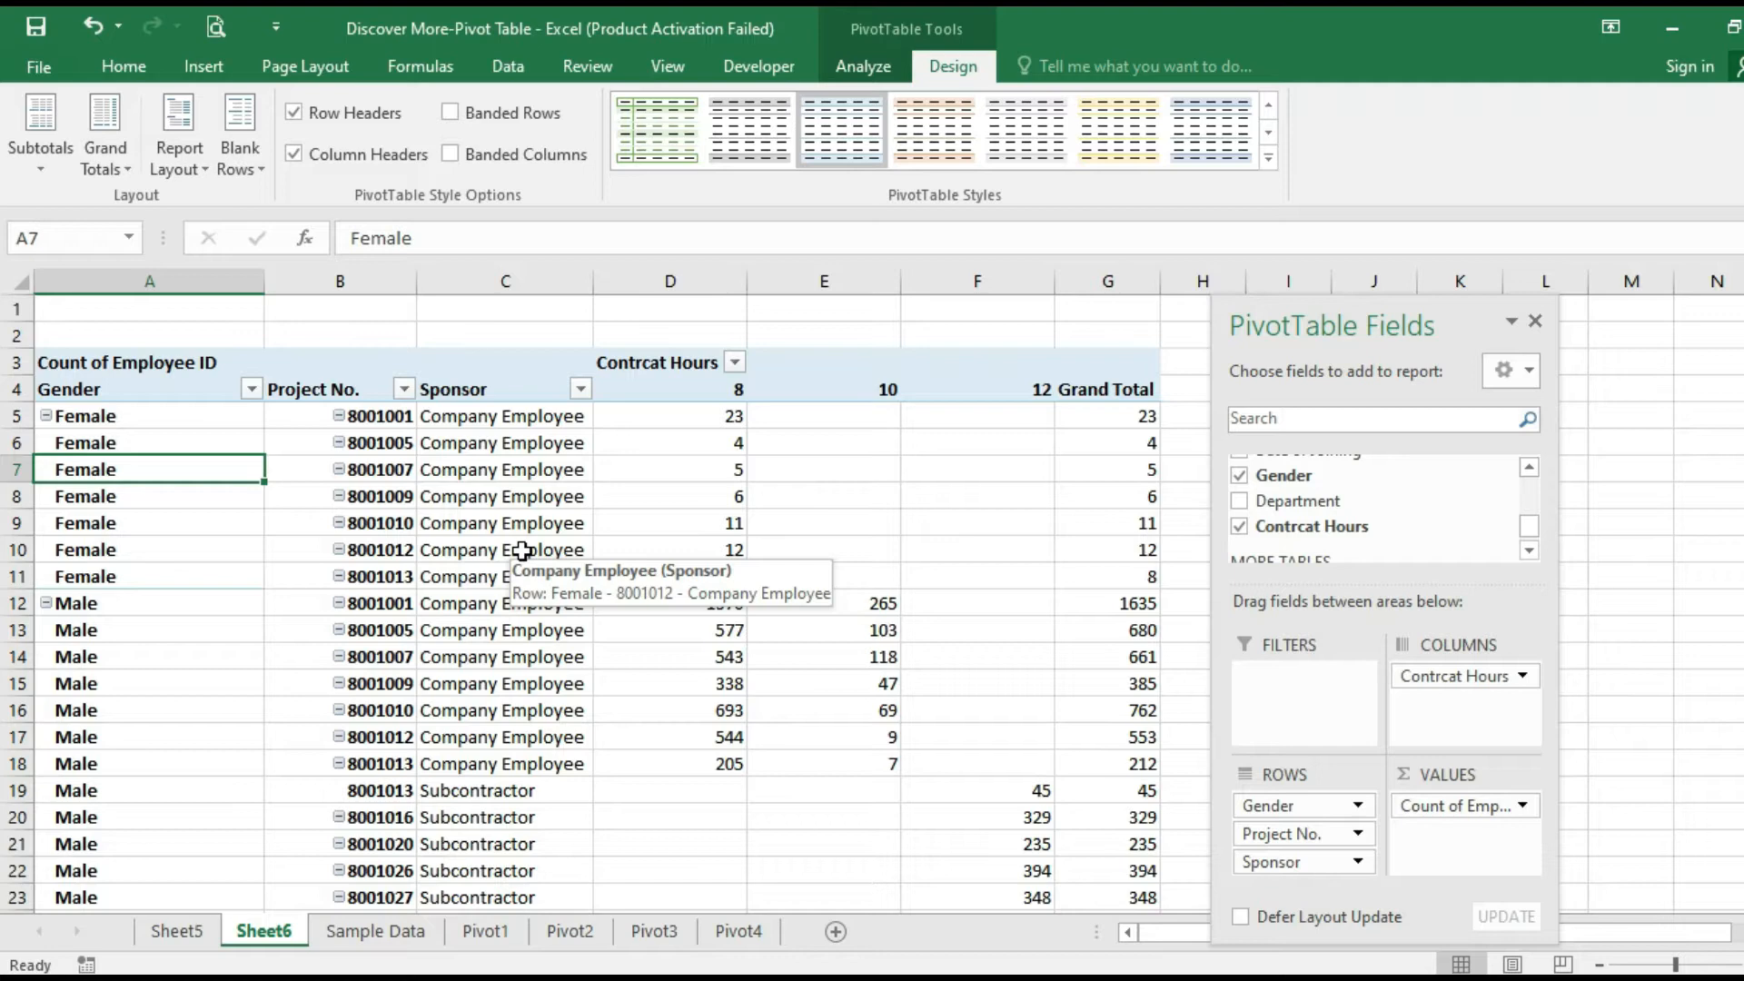
# Turn on subtotals for the Gender field only
pyautogui.click(215, 570)
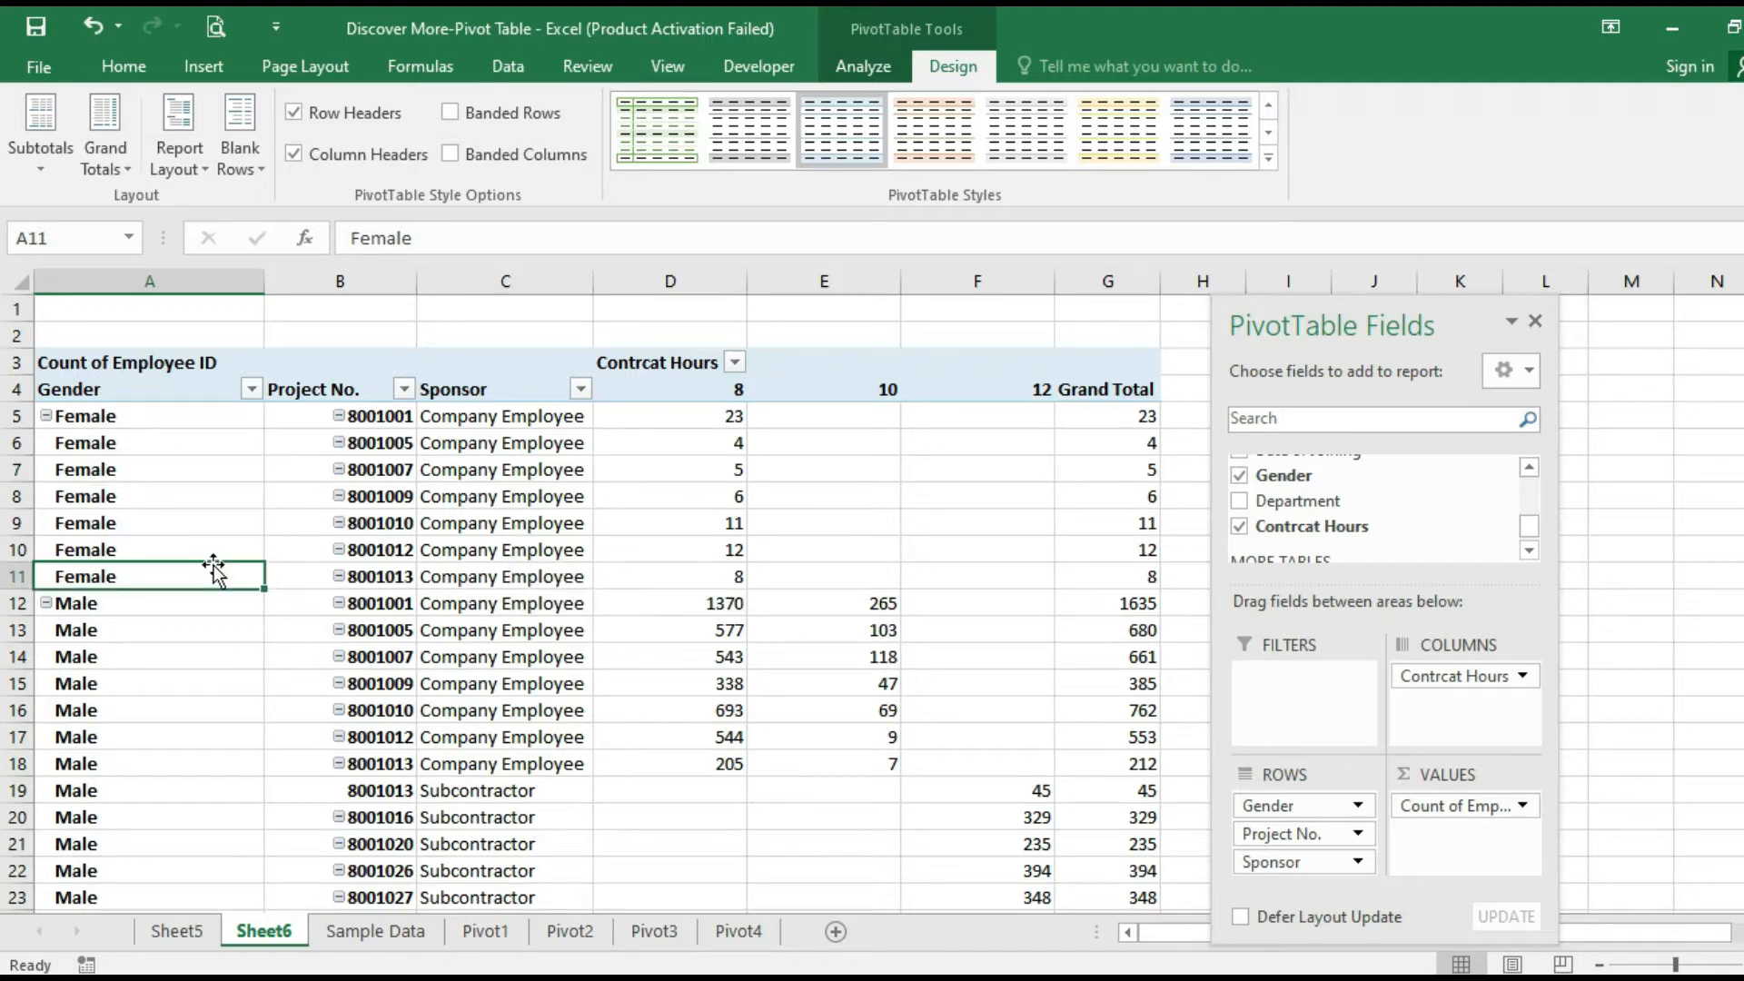
pyautogui.rightClick(207, 578)
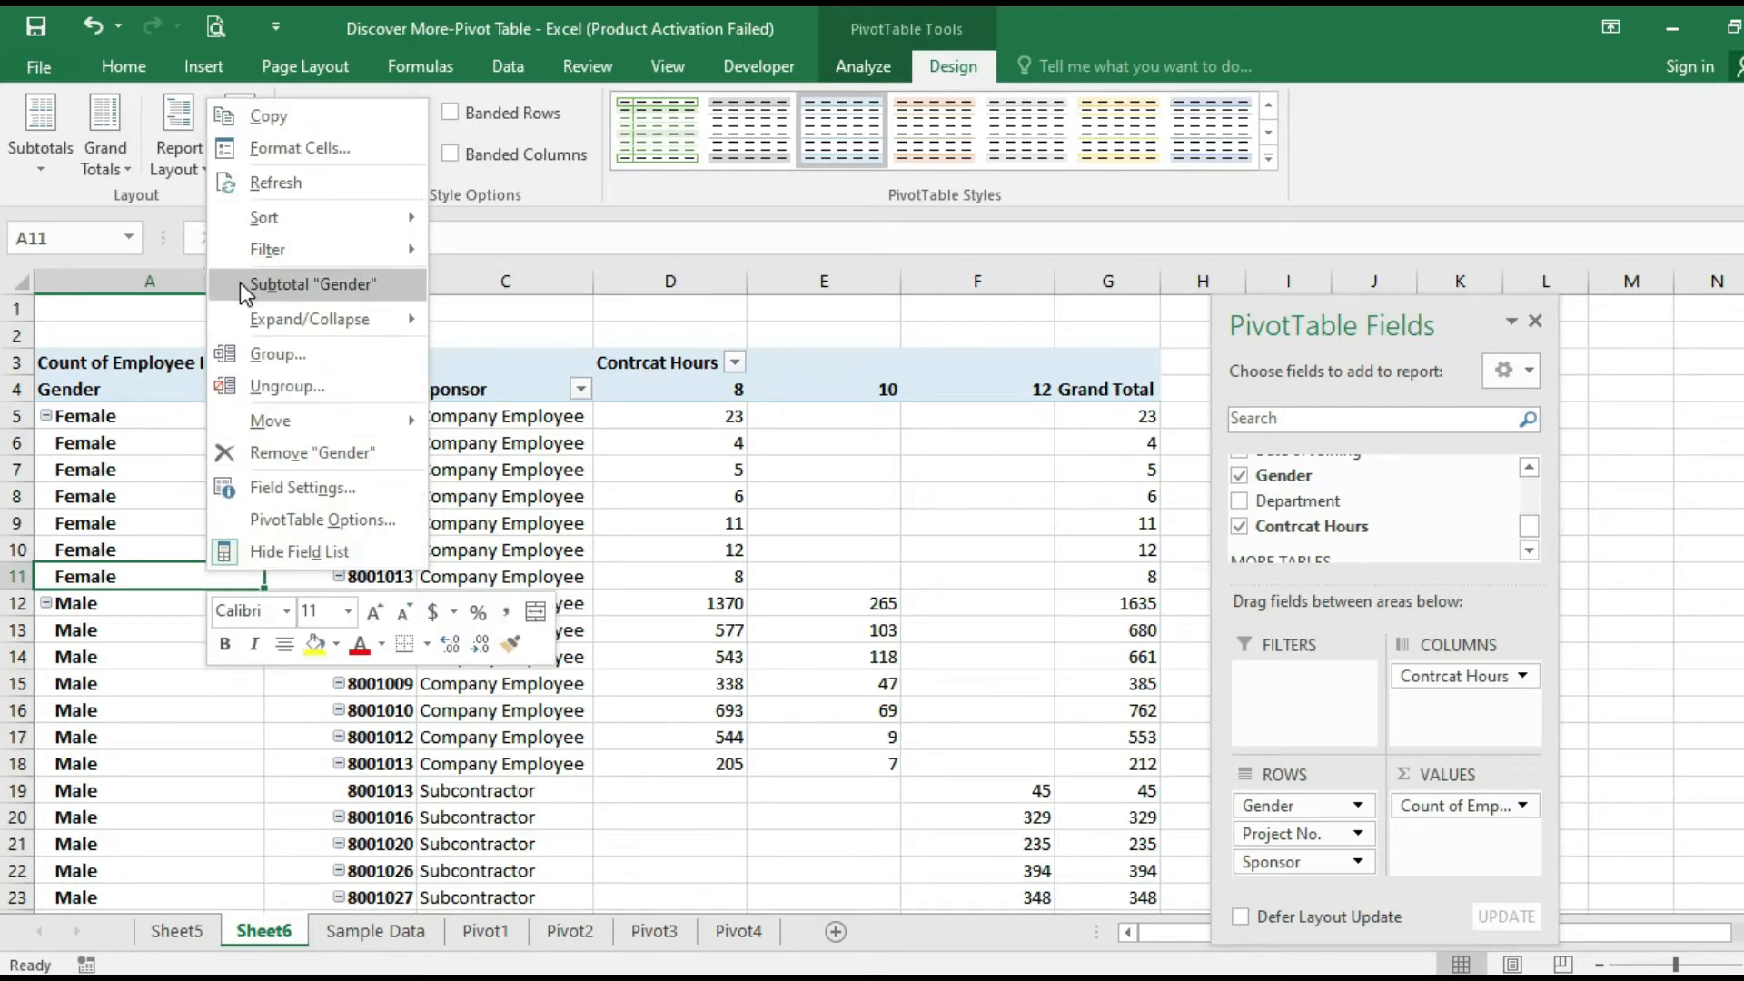
pyautogui.click(308, 286)
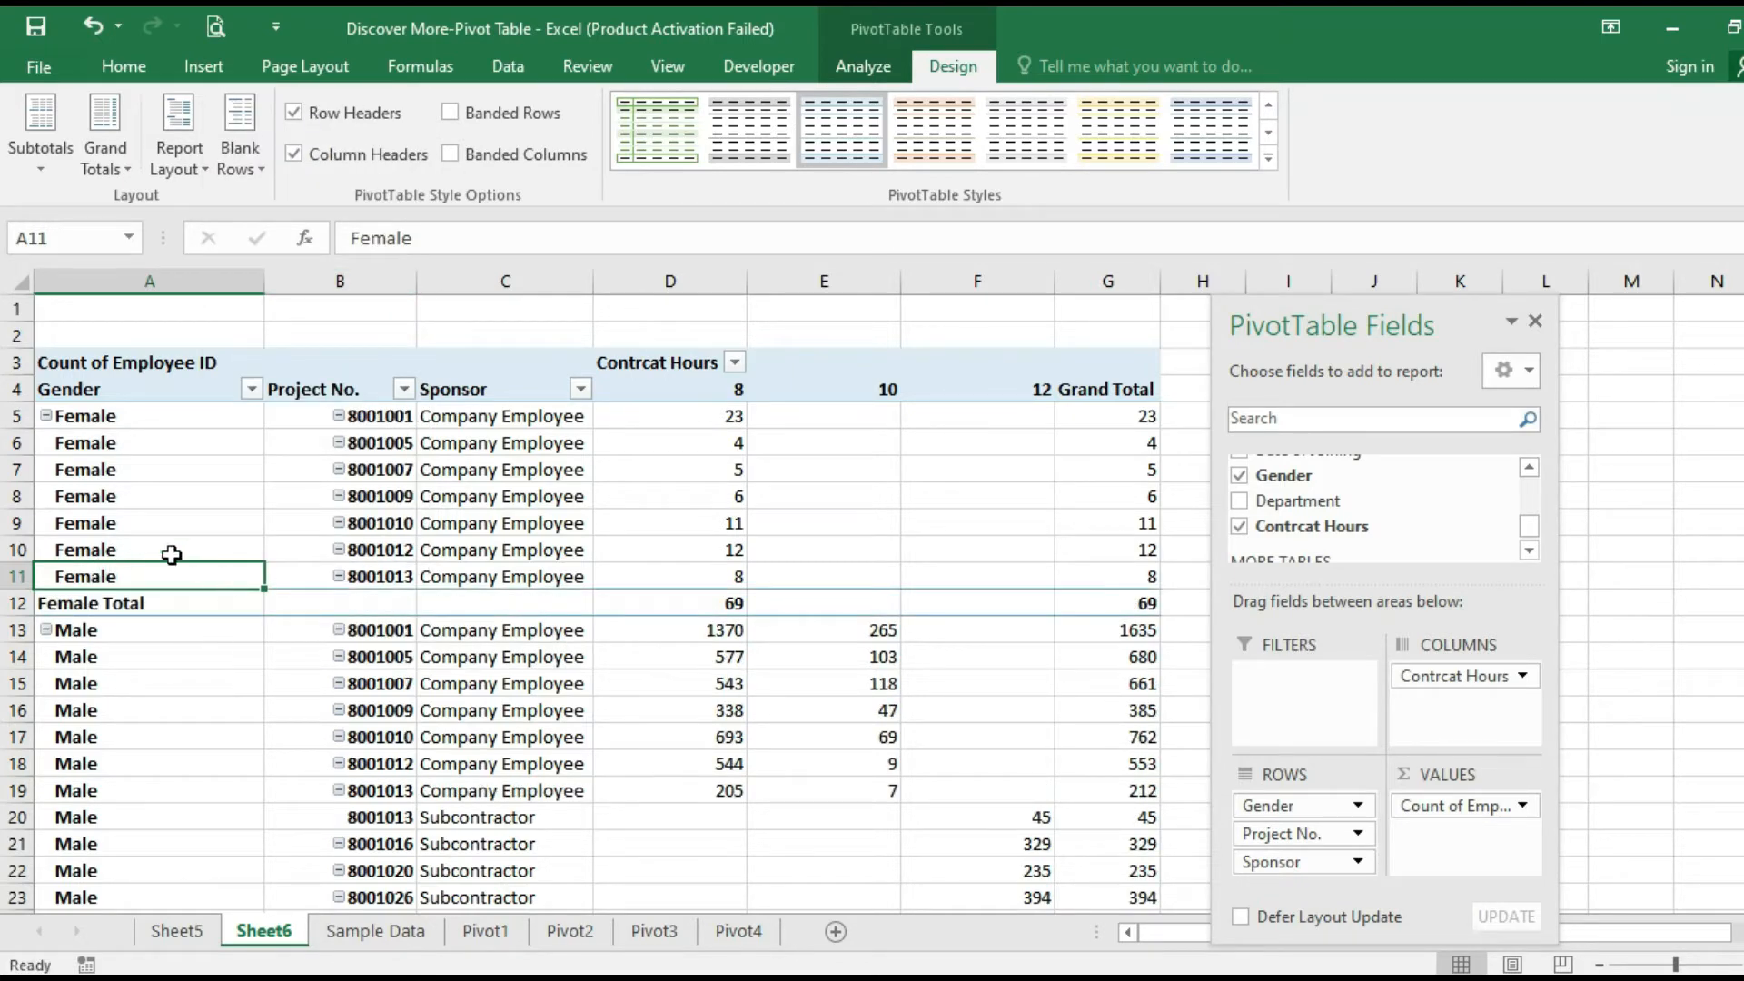
# Check the Female Total and Male Total rows in the pivot table
pyautogui.moveTo(100, 606); pyautogui.dragTo(782, 605)
pyautogui.scroll(-1, 690, 609)
pyautogui.scroll(-4, 691, 608)
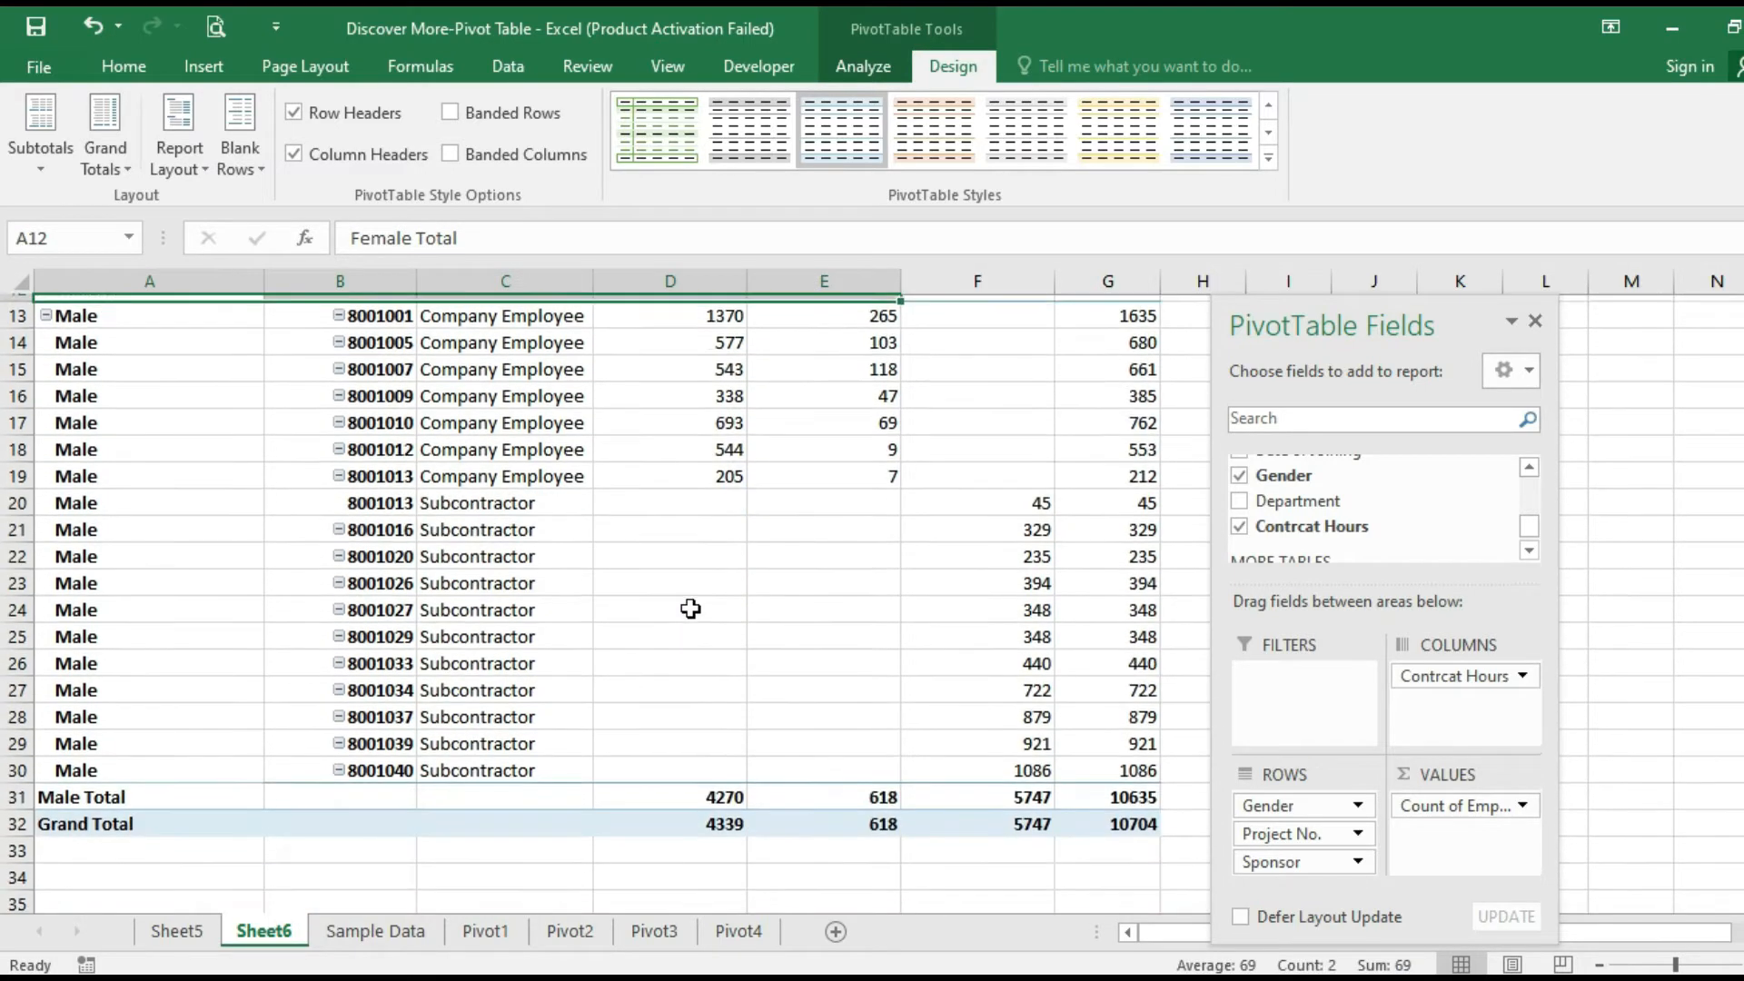
pyautogui.click(57, 710)
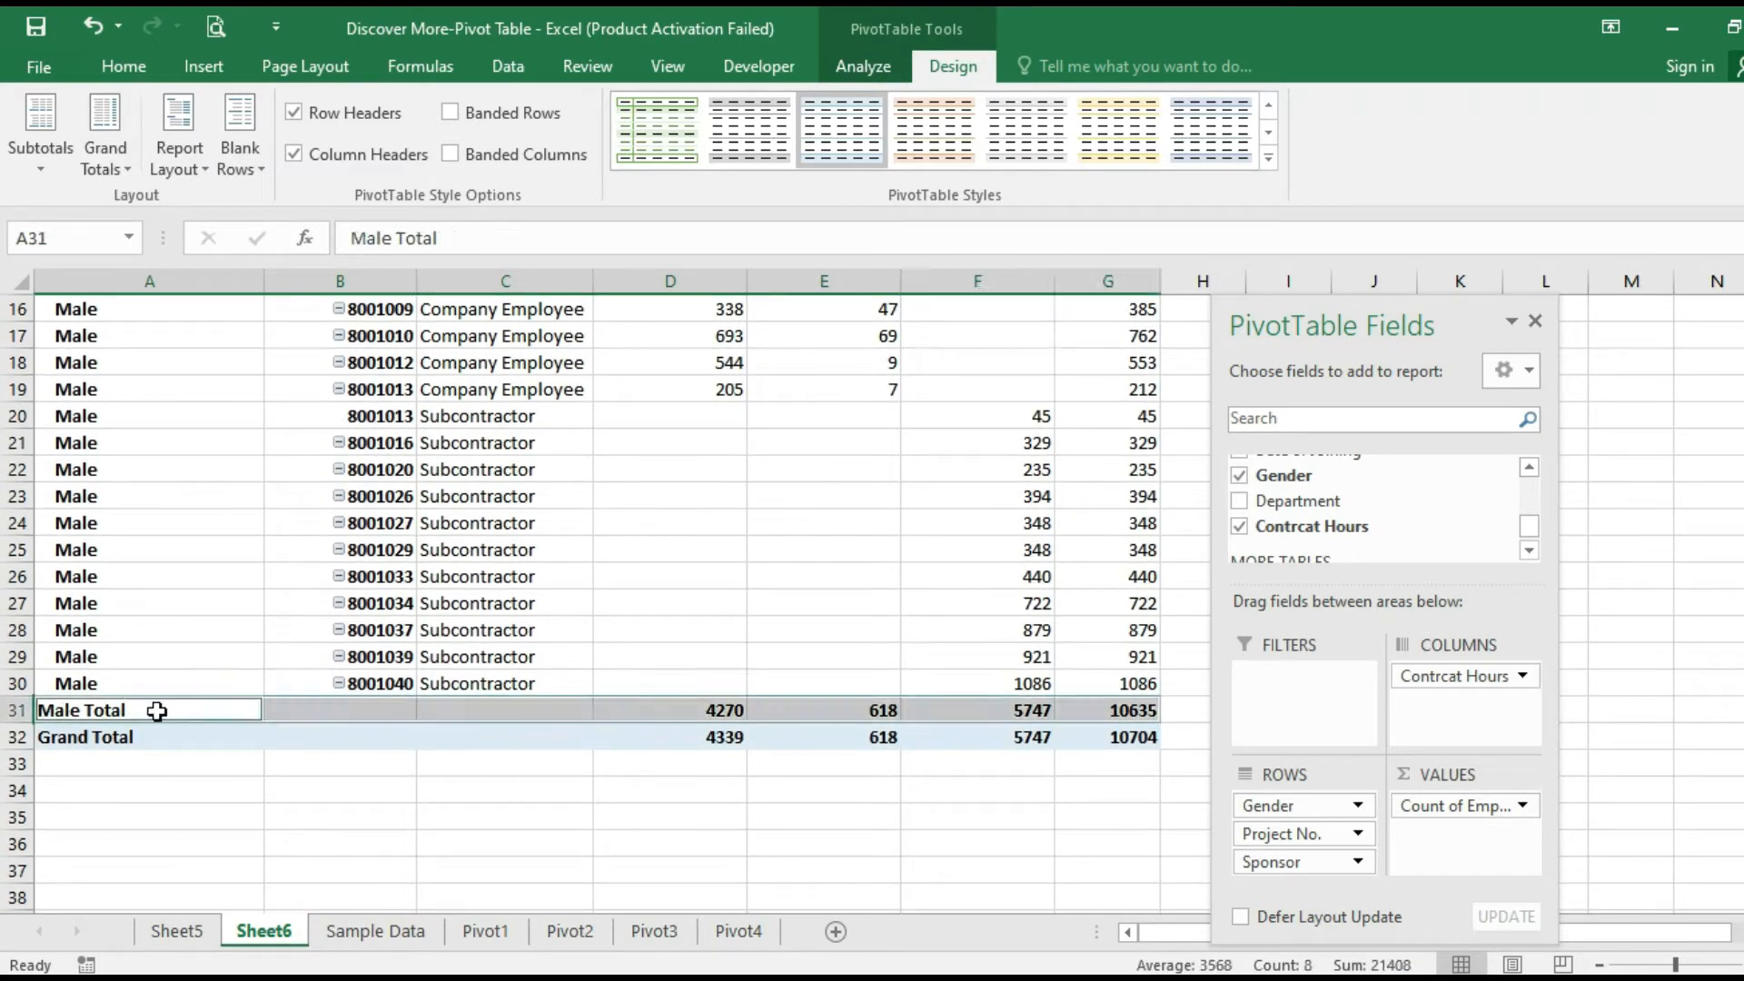
pyautogui.scroll(5, 685, 605)
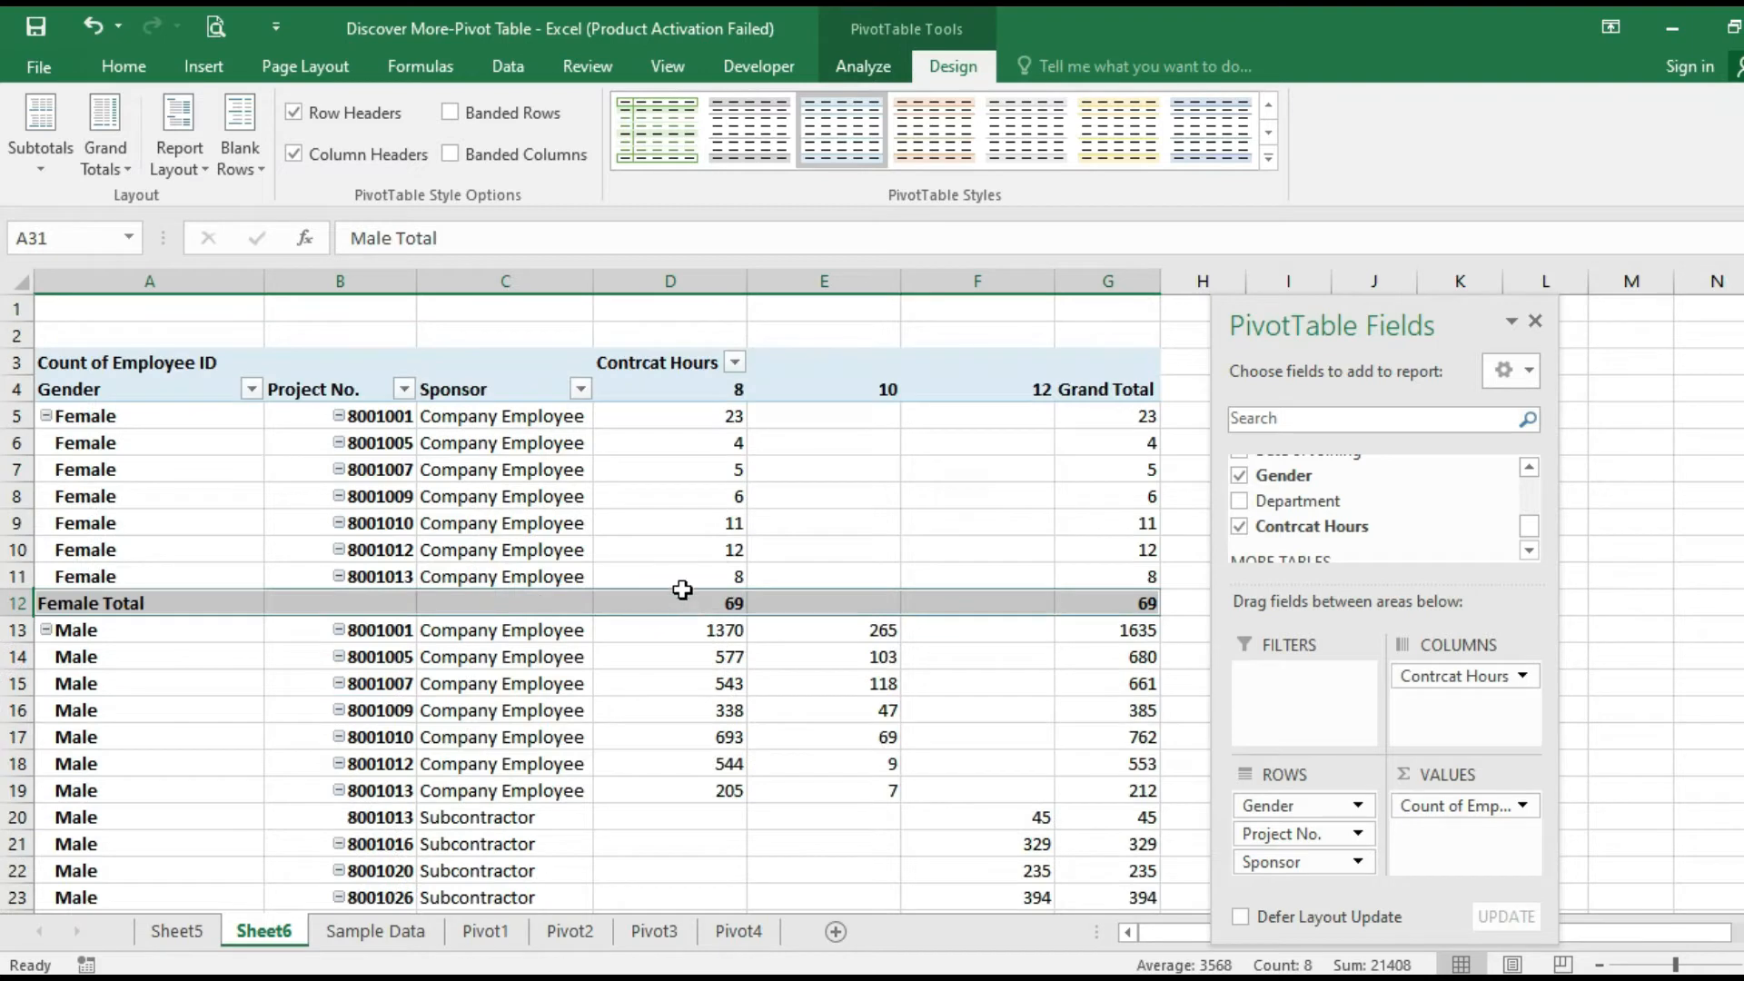
# Apply the Medium table style with a dark blue header and solid blue Gender column, and review it down to the Grand Total
pyautogui.click(198, 463)
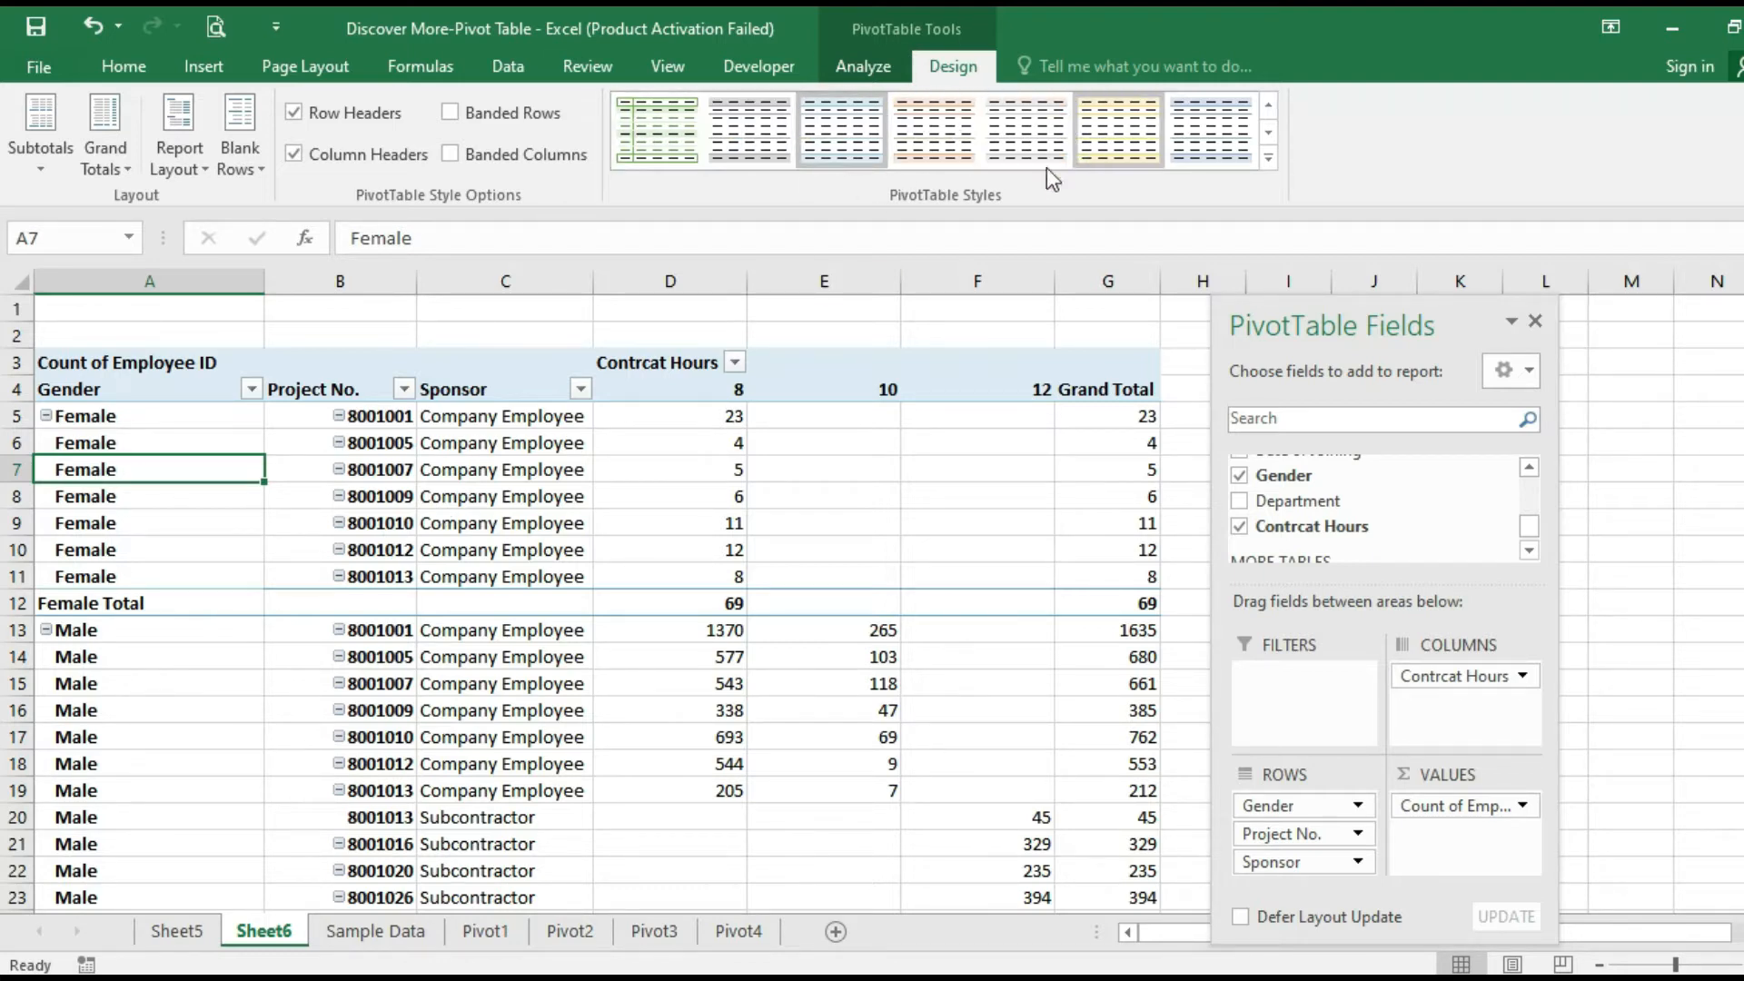
pyautogui.click(124, 66)
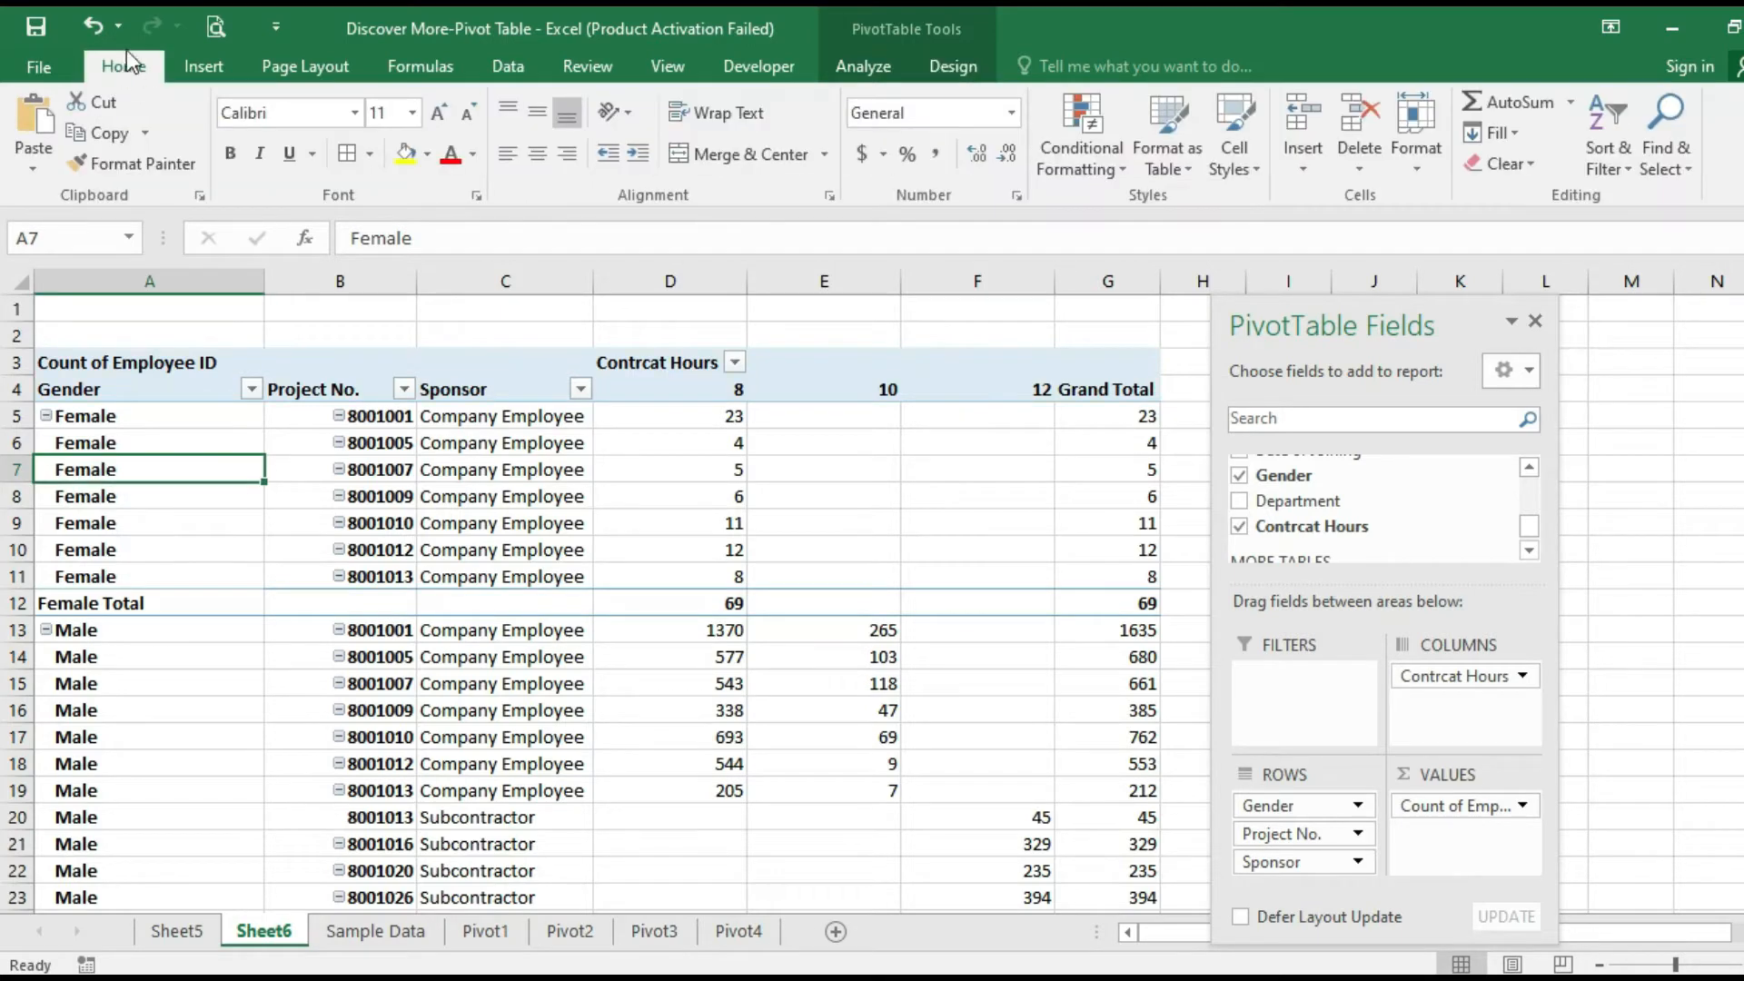
pyautogui.click(1174, 171)
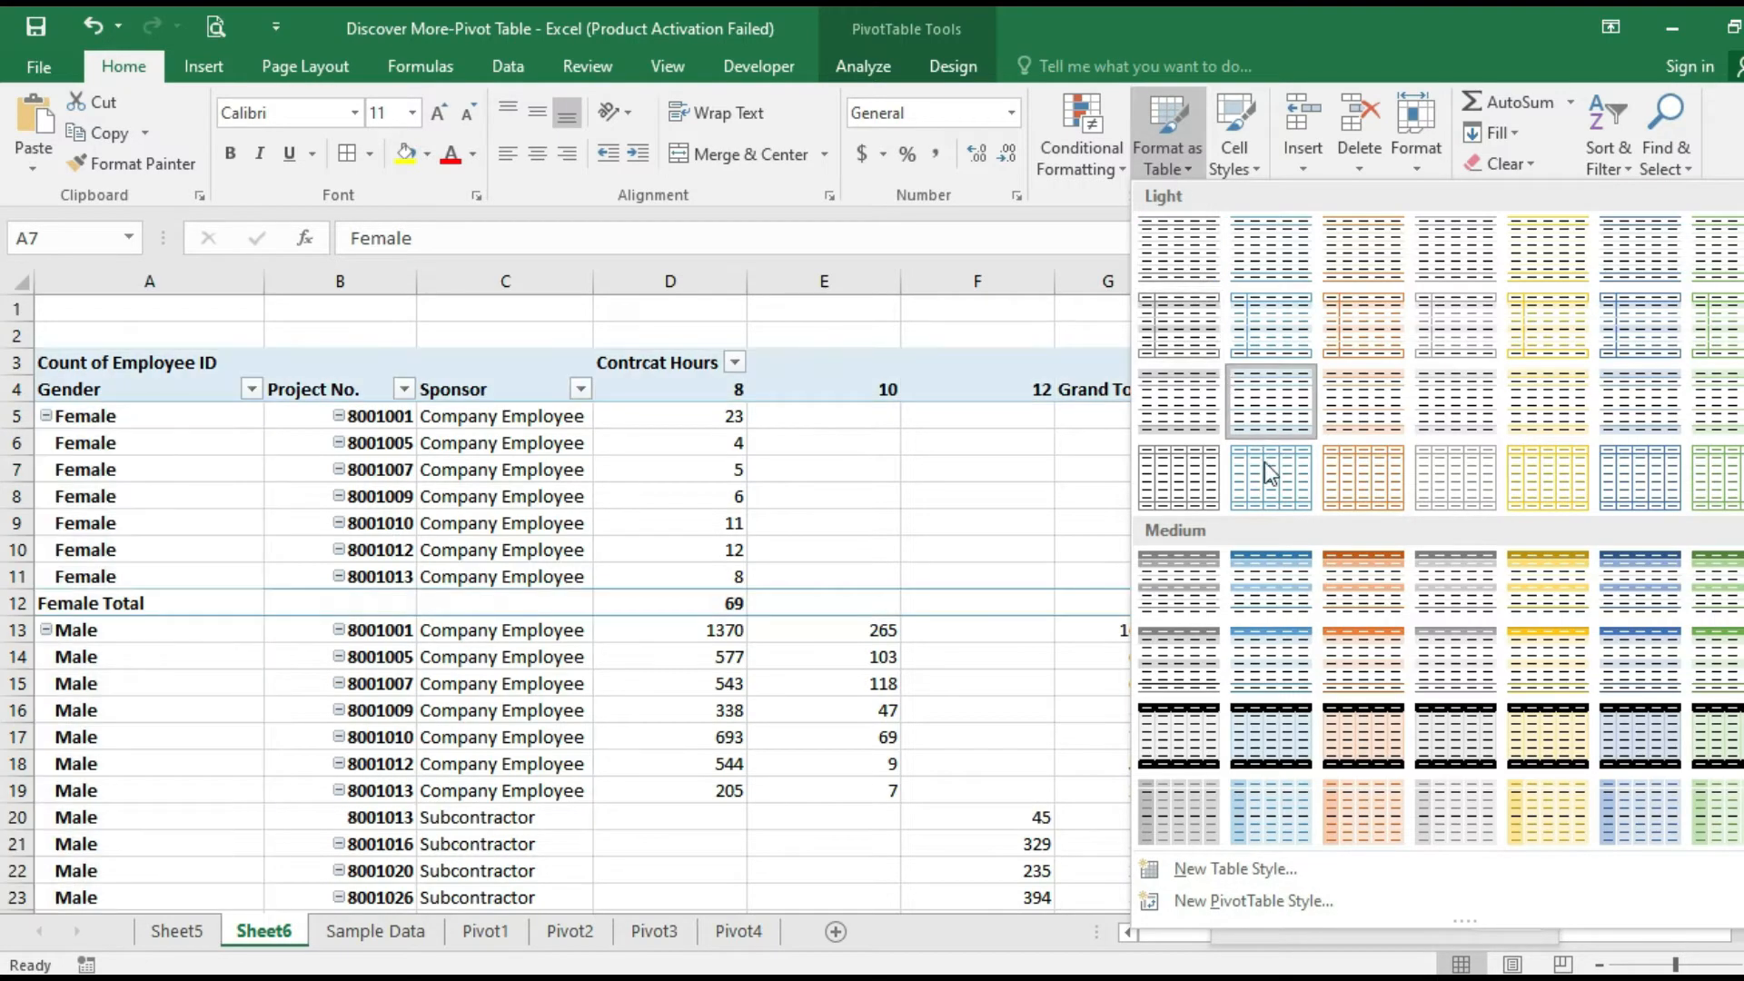
pyautogui.click(1268, 599)
pyautogui.click(636, 444)
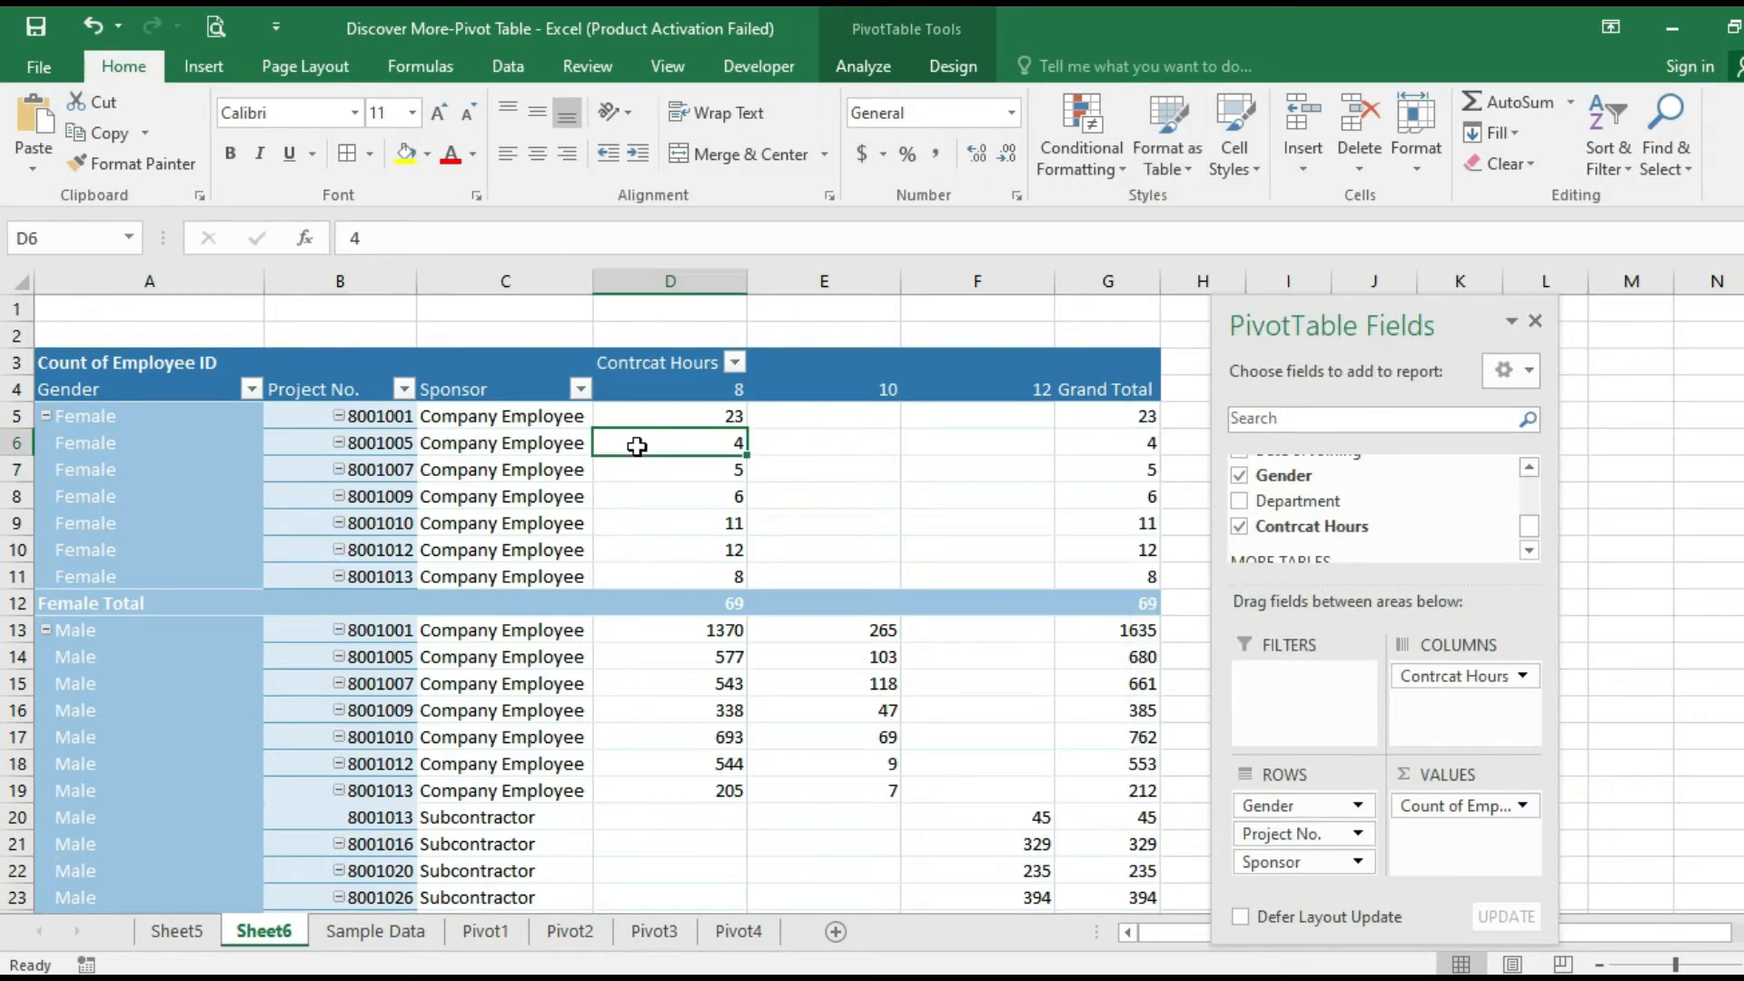
pyautogui.scroll(-7, 640, 444)
pyautogui.scroll(7, 642, 445)
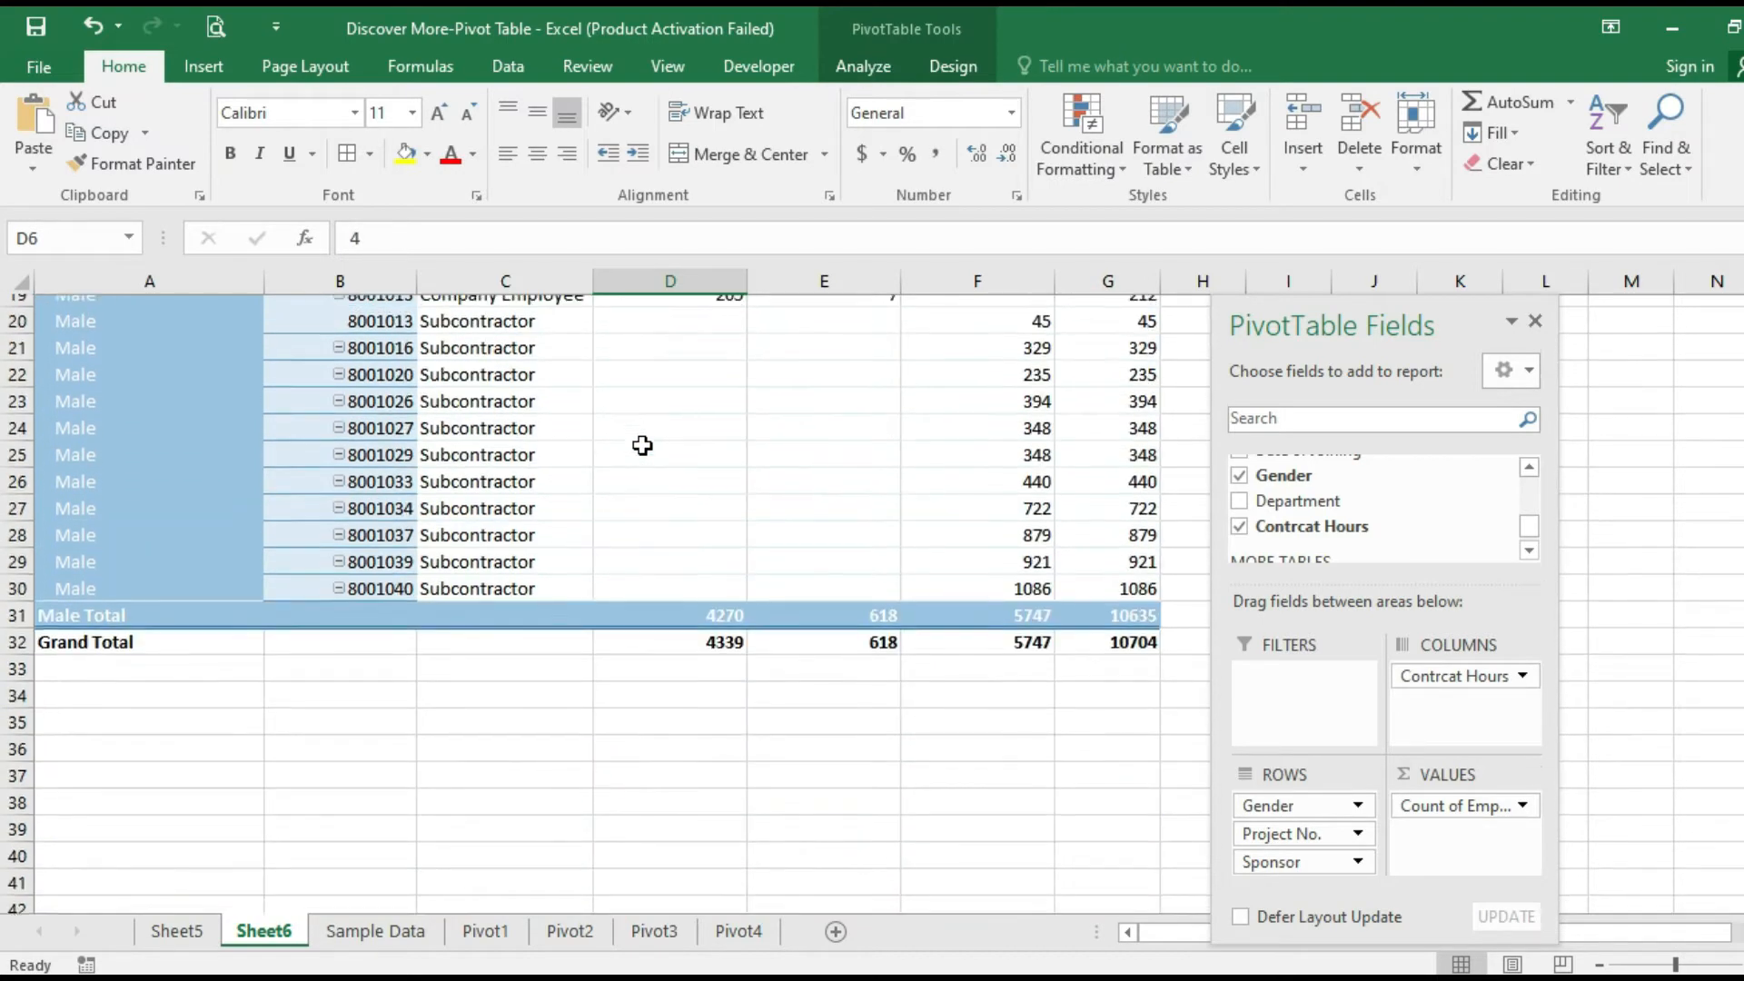
# Apply the blue Medium table style with a light blue Gender column and light blue total rows to the pivot table
pyautogui.click(1157, 165)
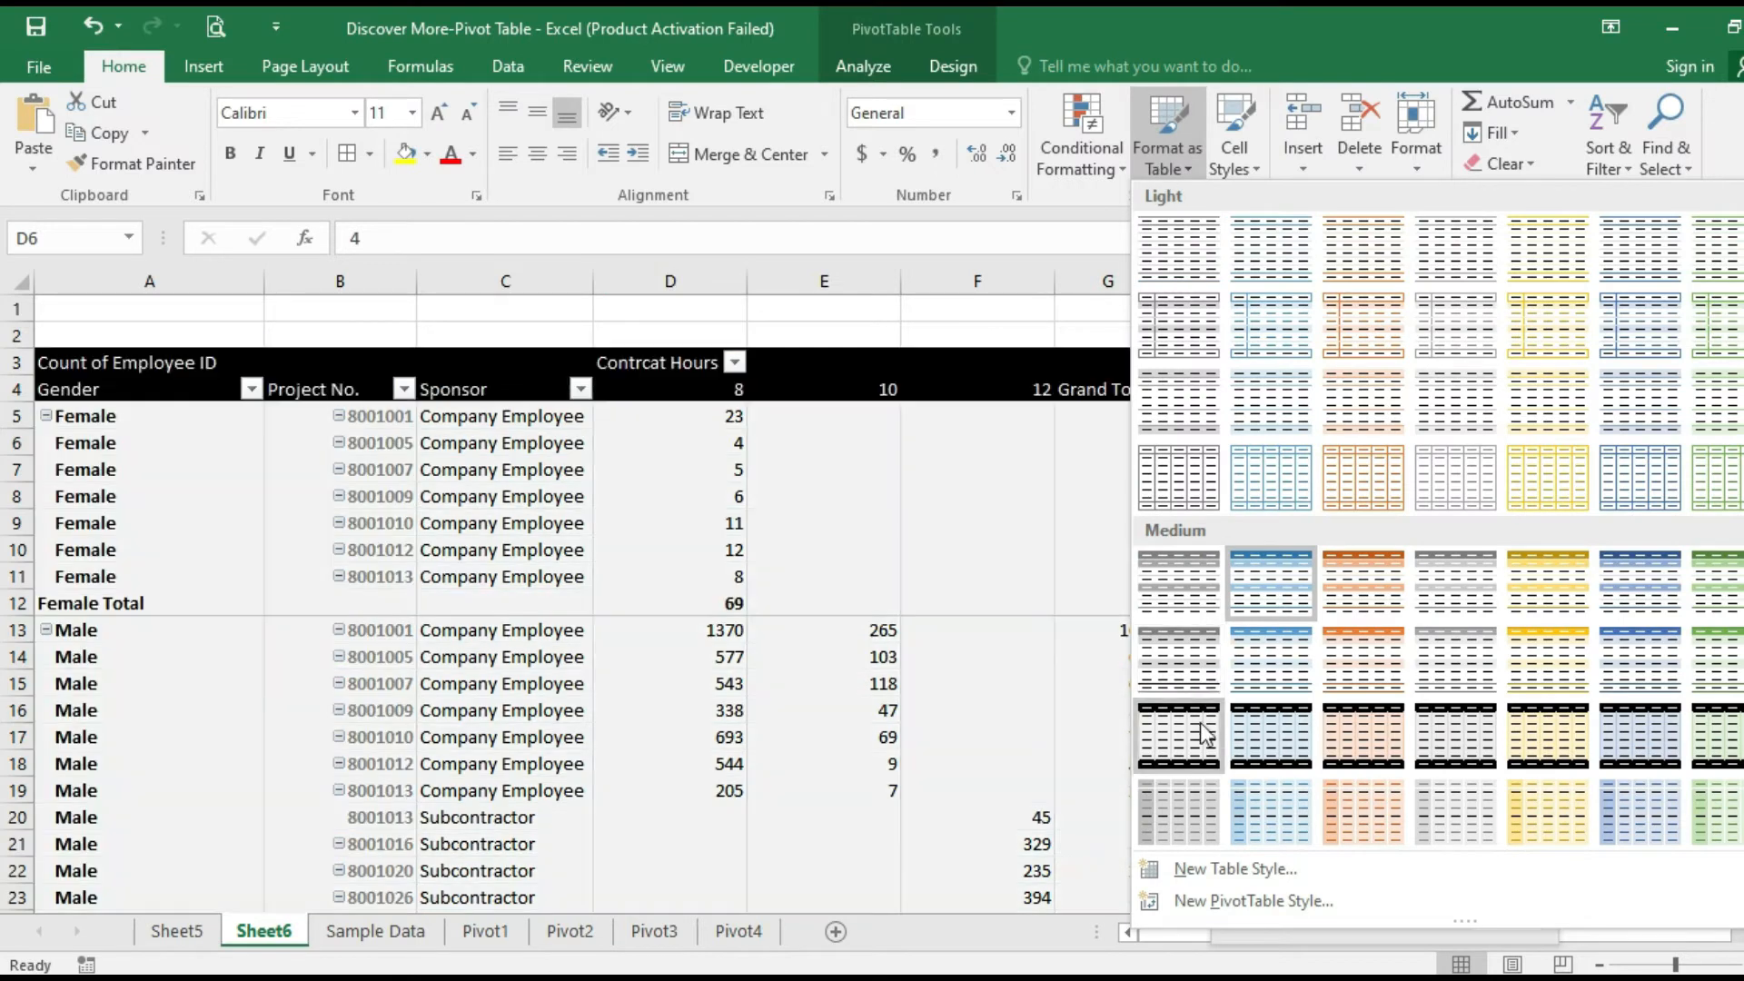
pyautogui.click(1266, 672)
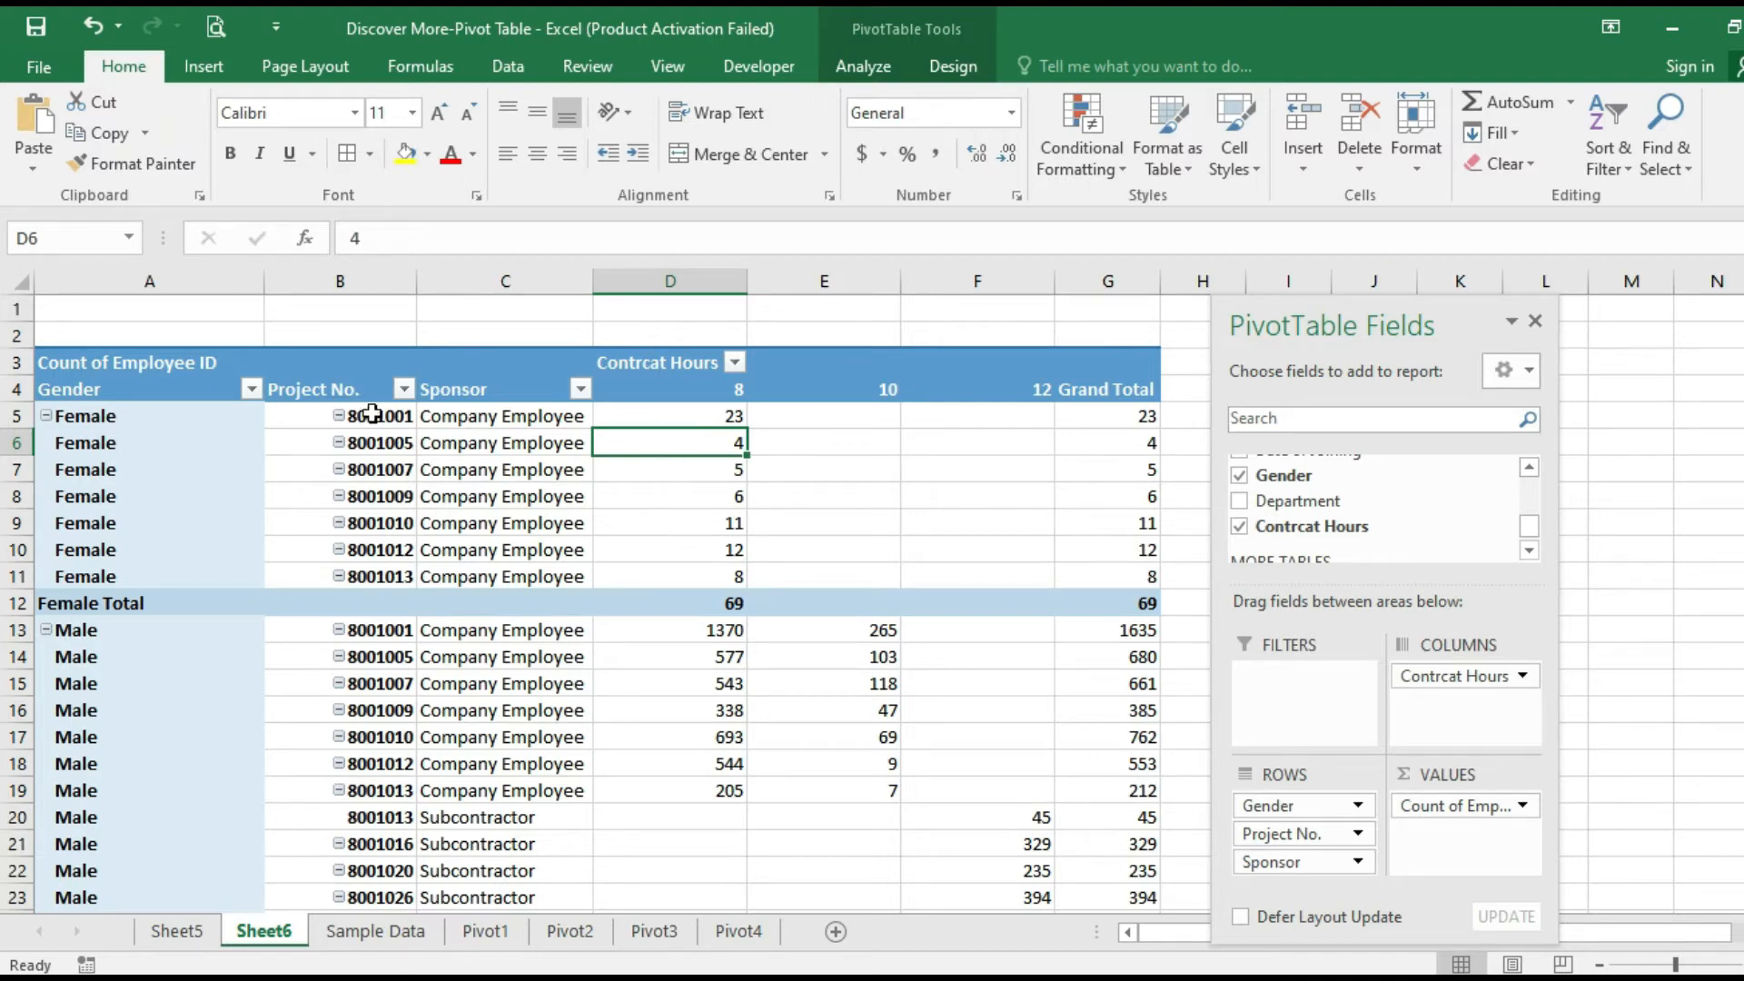
pyautogui.click(706, 519)
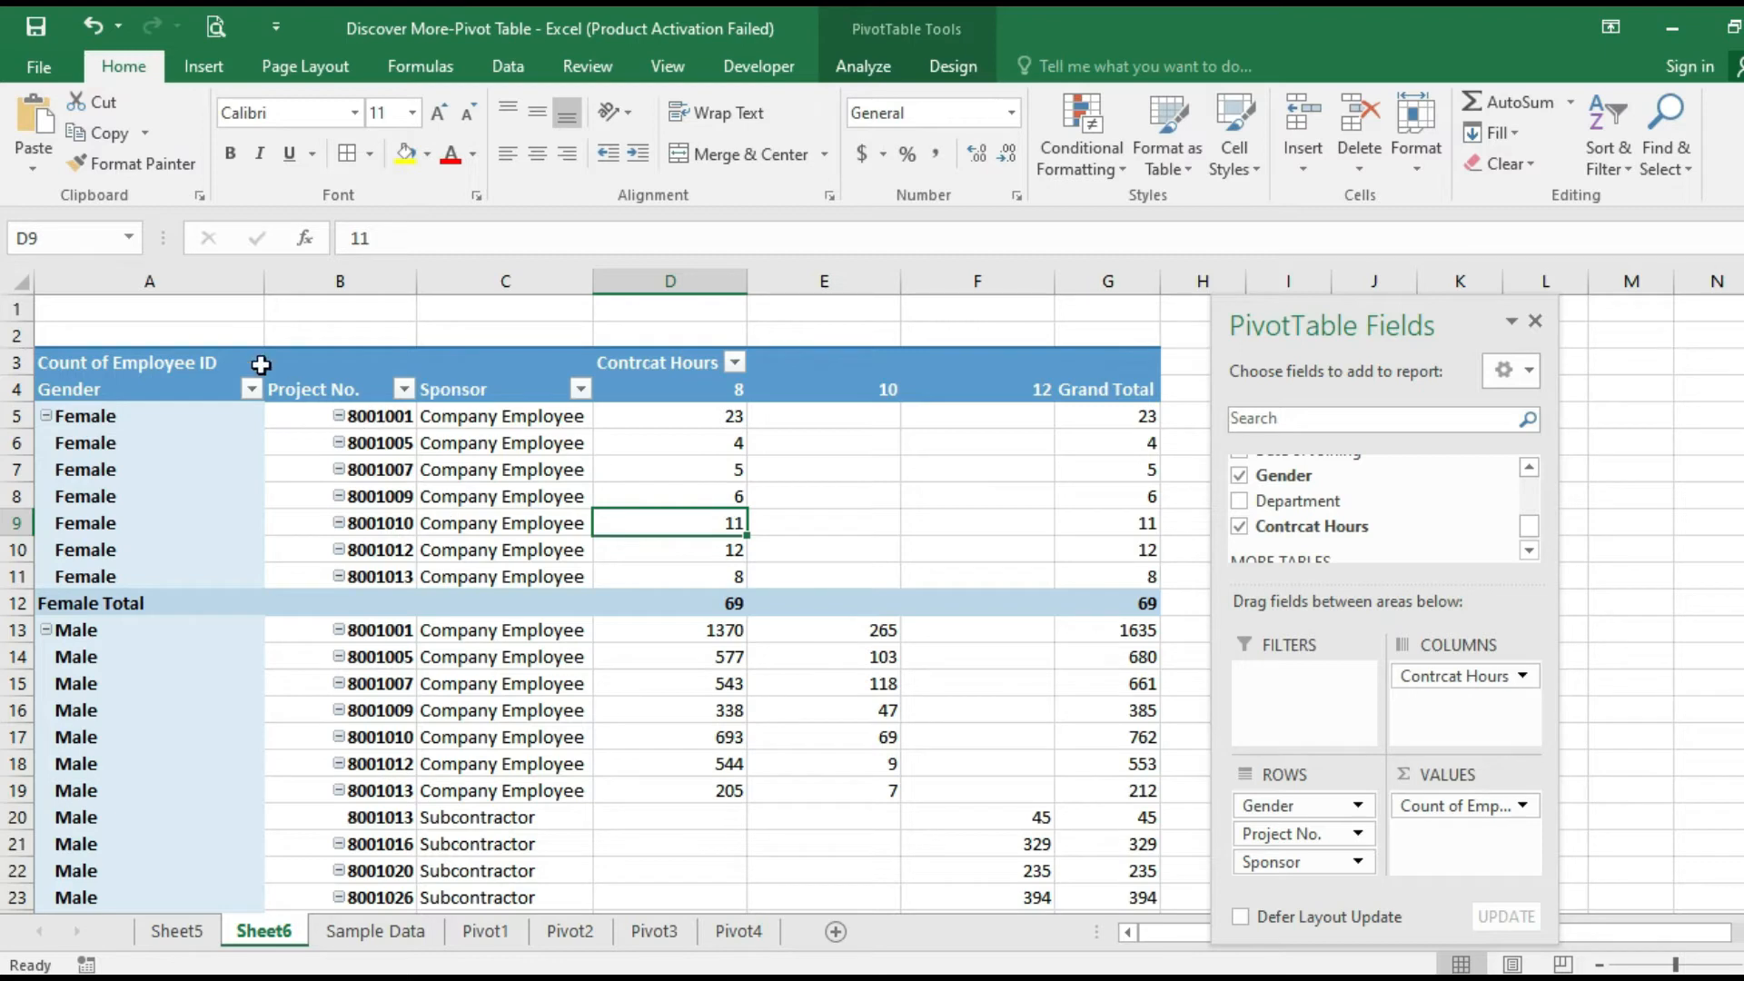
# Narrow the Gender, Project No. and contract hours 8, 10 and 12 columns, and widen the Sponsor column
pyautogui.moveTo(263, 281); pyautogui.dragTo(175, 291)
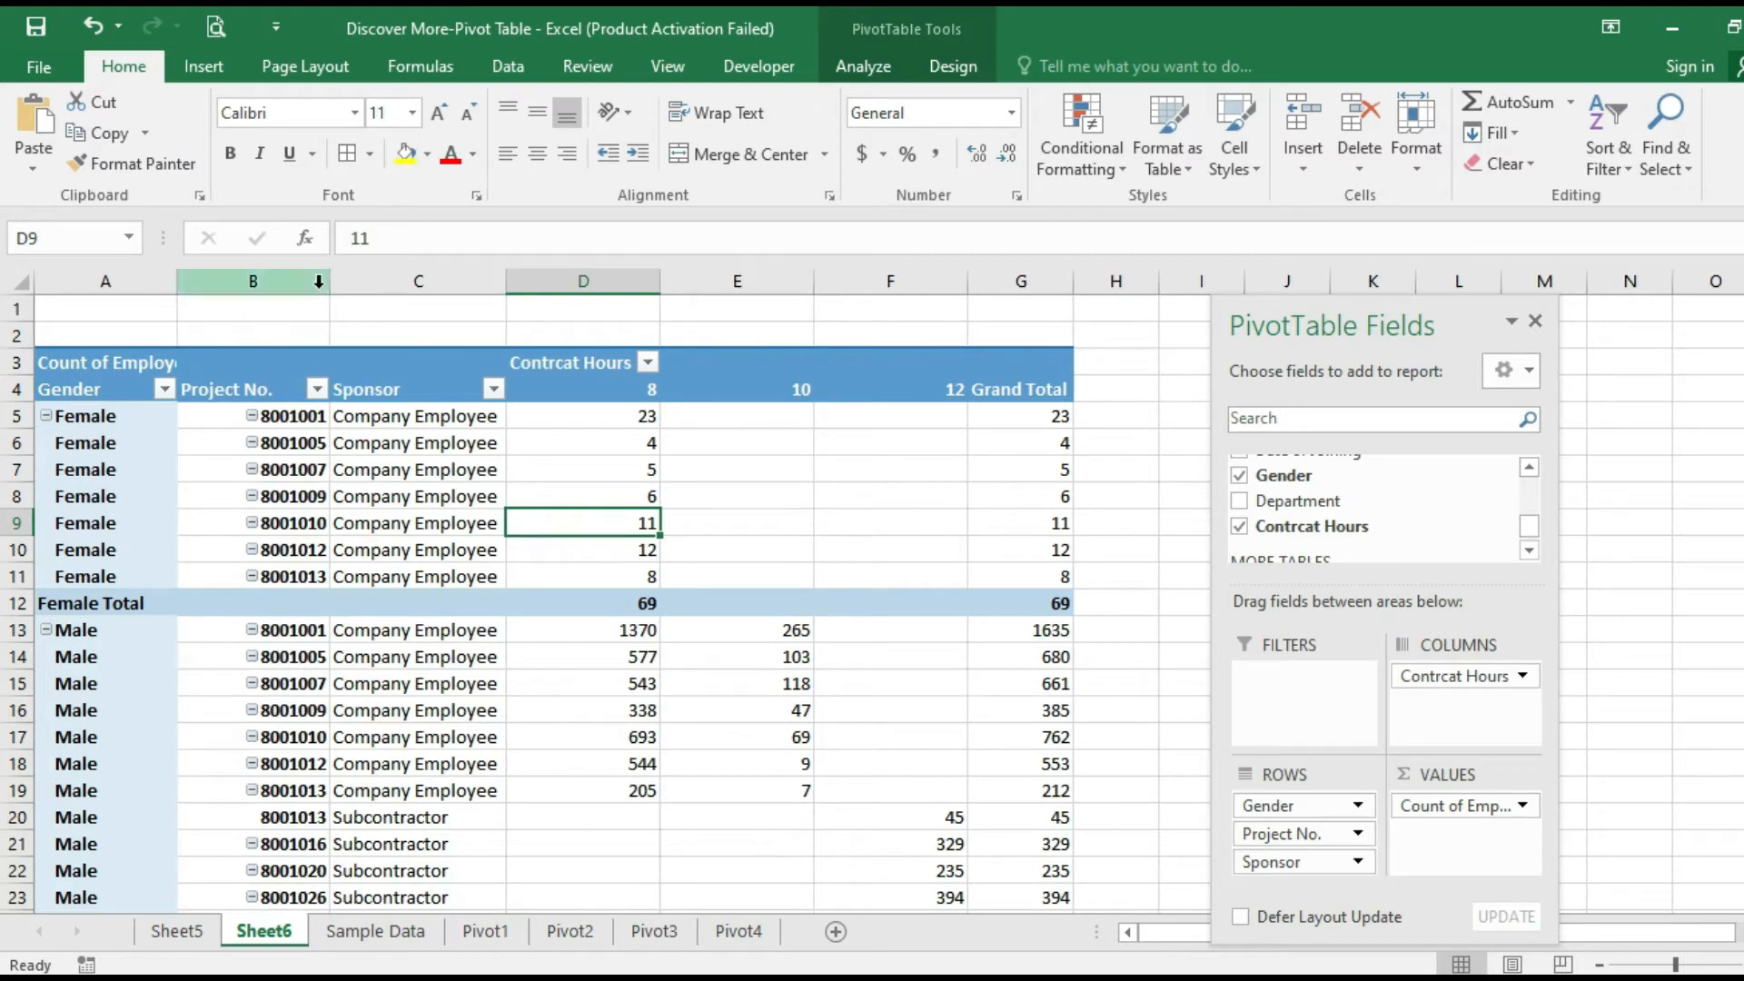
pyautogui.moveTo(330, 279); pyautogui.dragTo(271, 280)
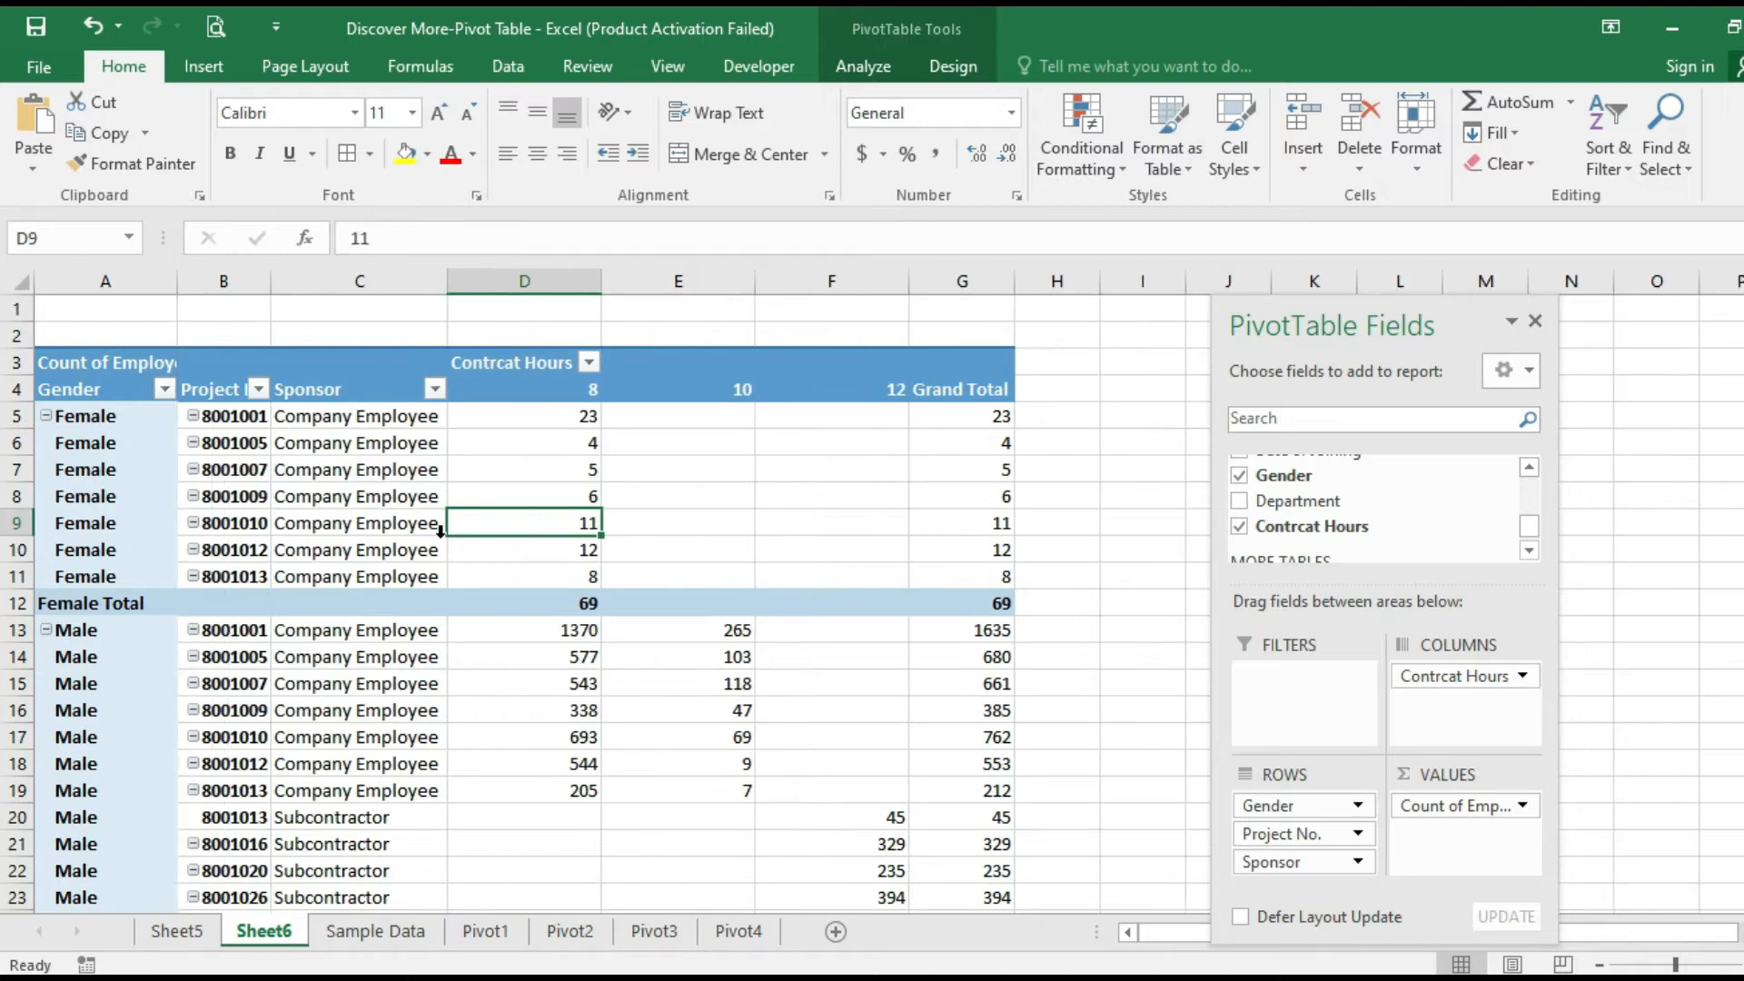
pyautogui.moveTo(447, 280); pyautogui.dragTo(515, 301)
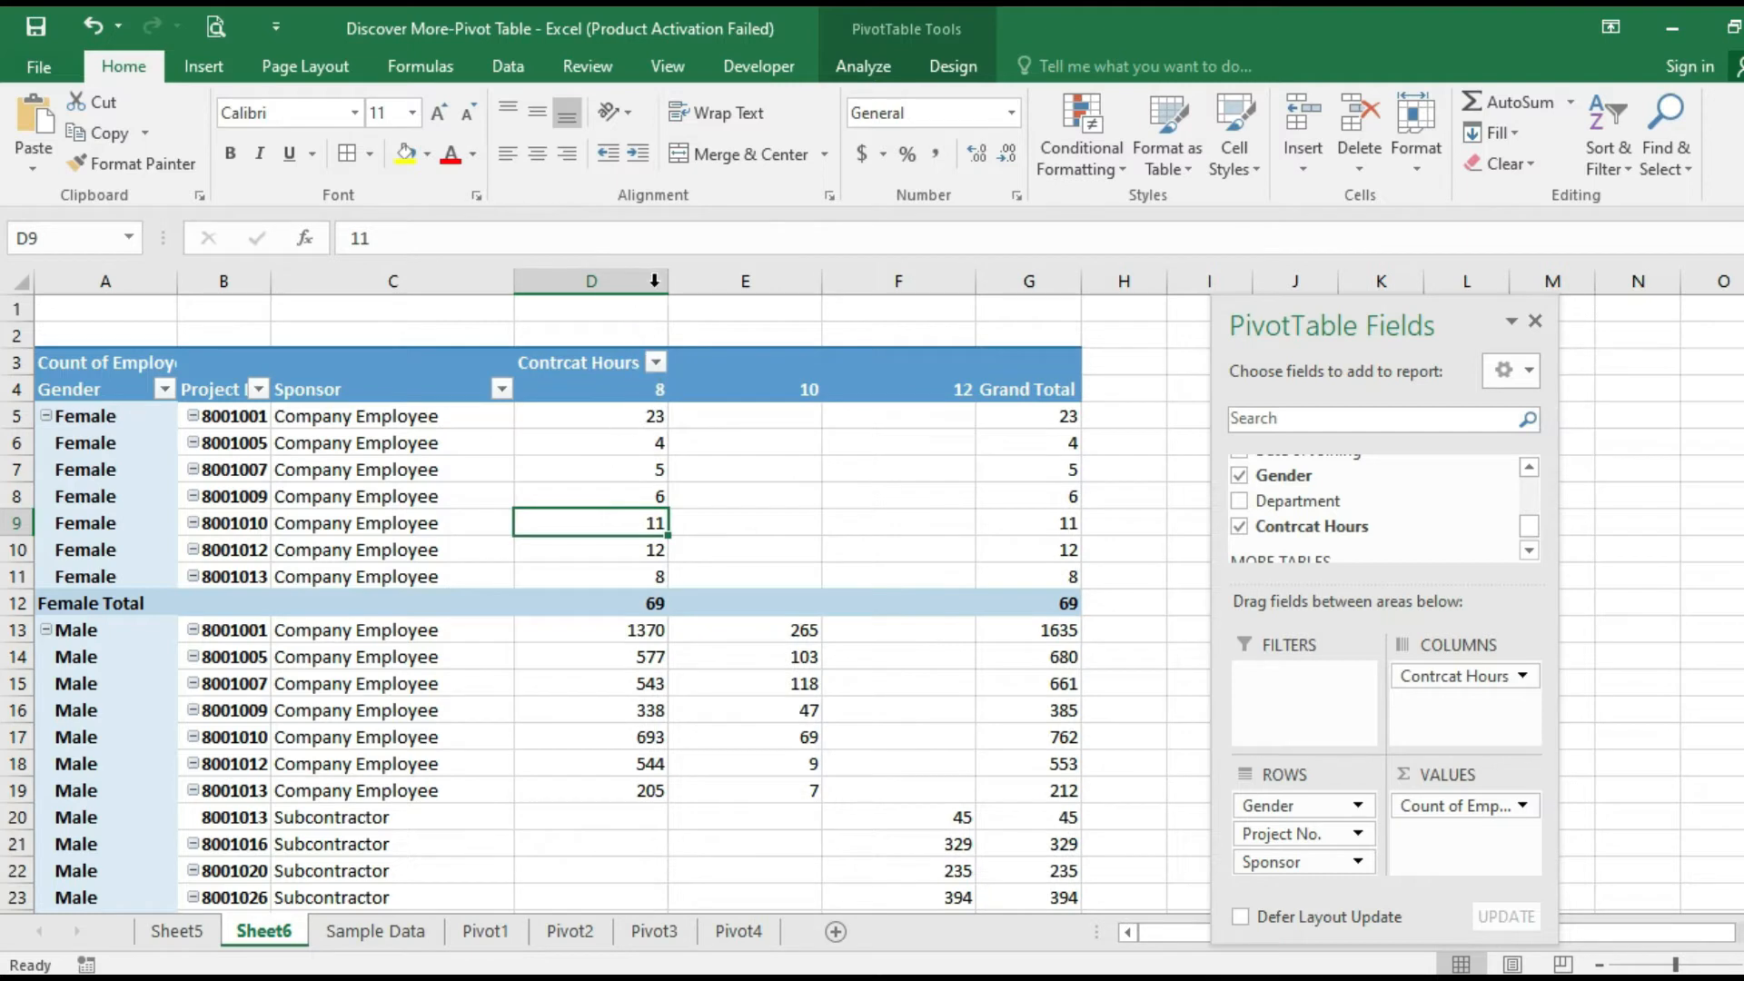
pyautogui.moveTo(667, 281); pyautogui.dragTo(577, 303)
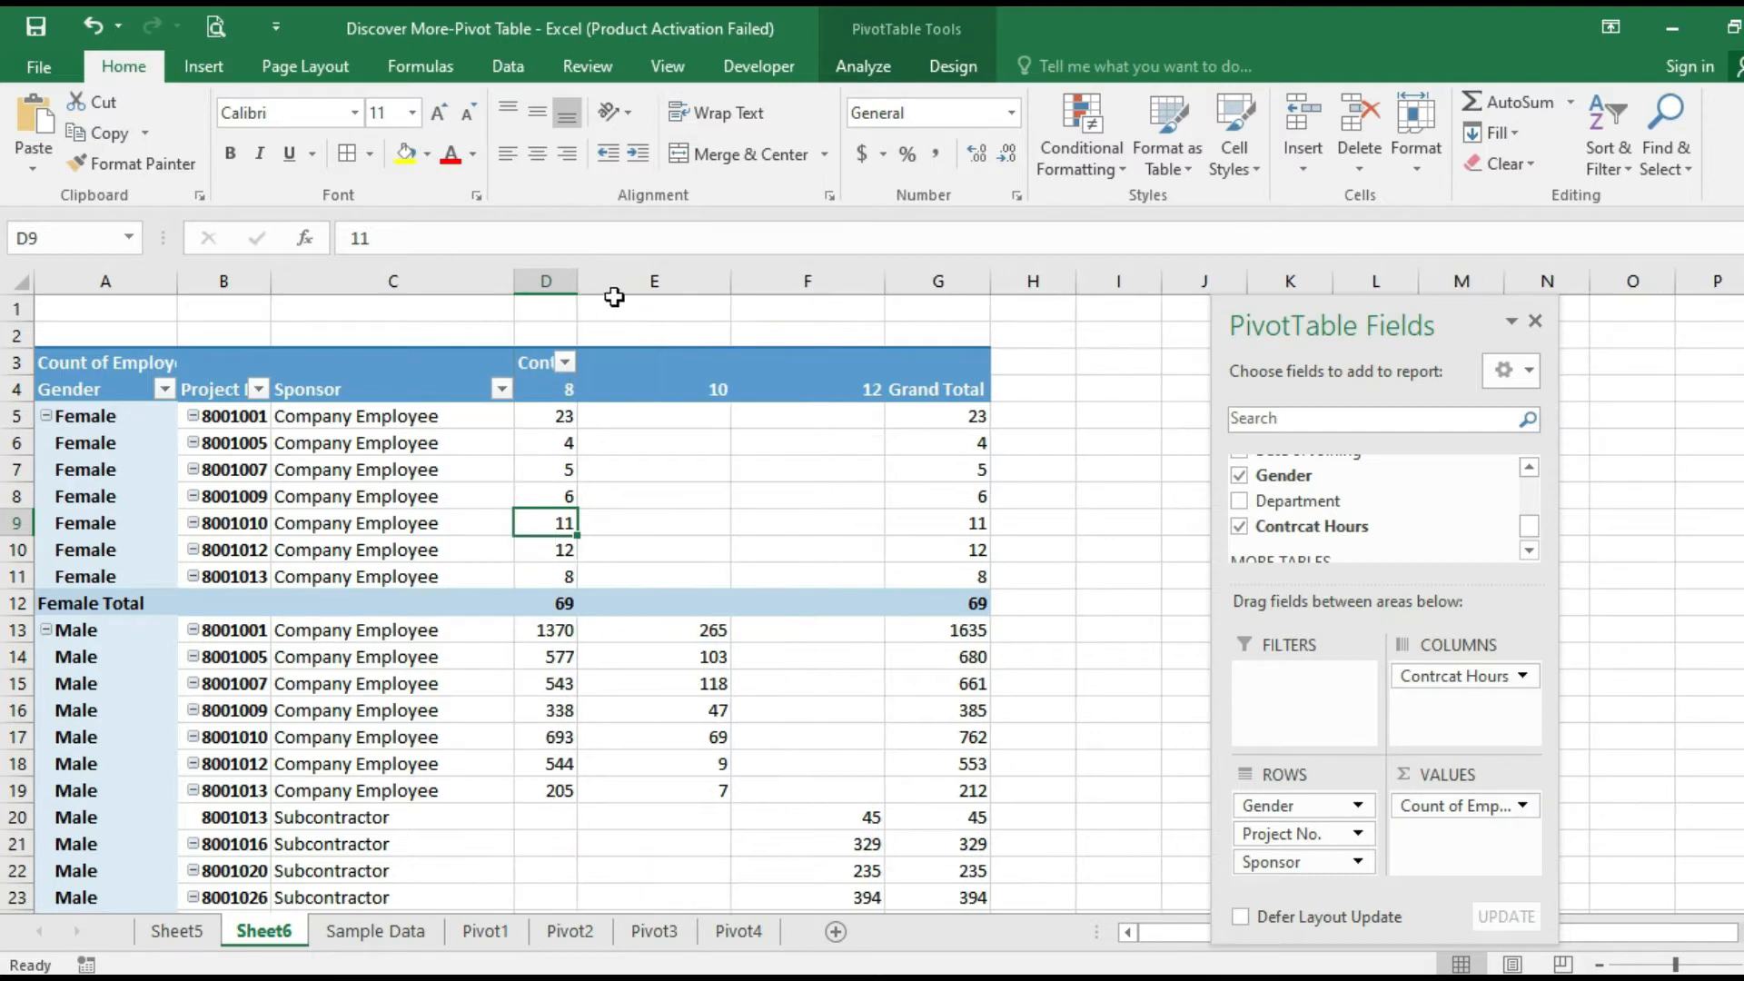
pyautogui.moveTo(732, 277); pyautogui.dragTo(641, 303)
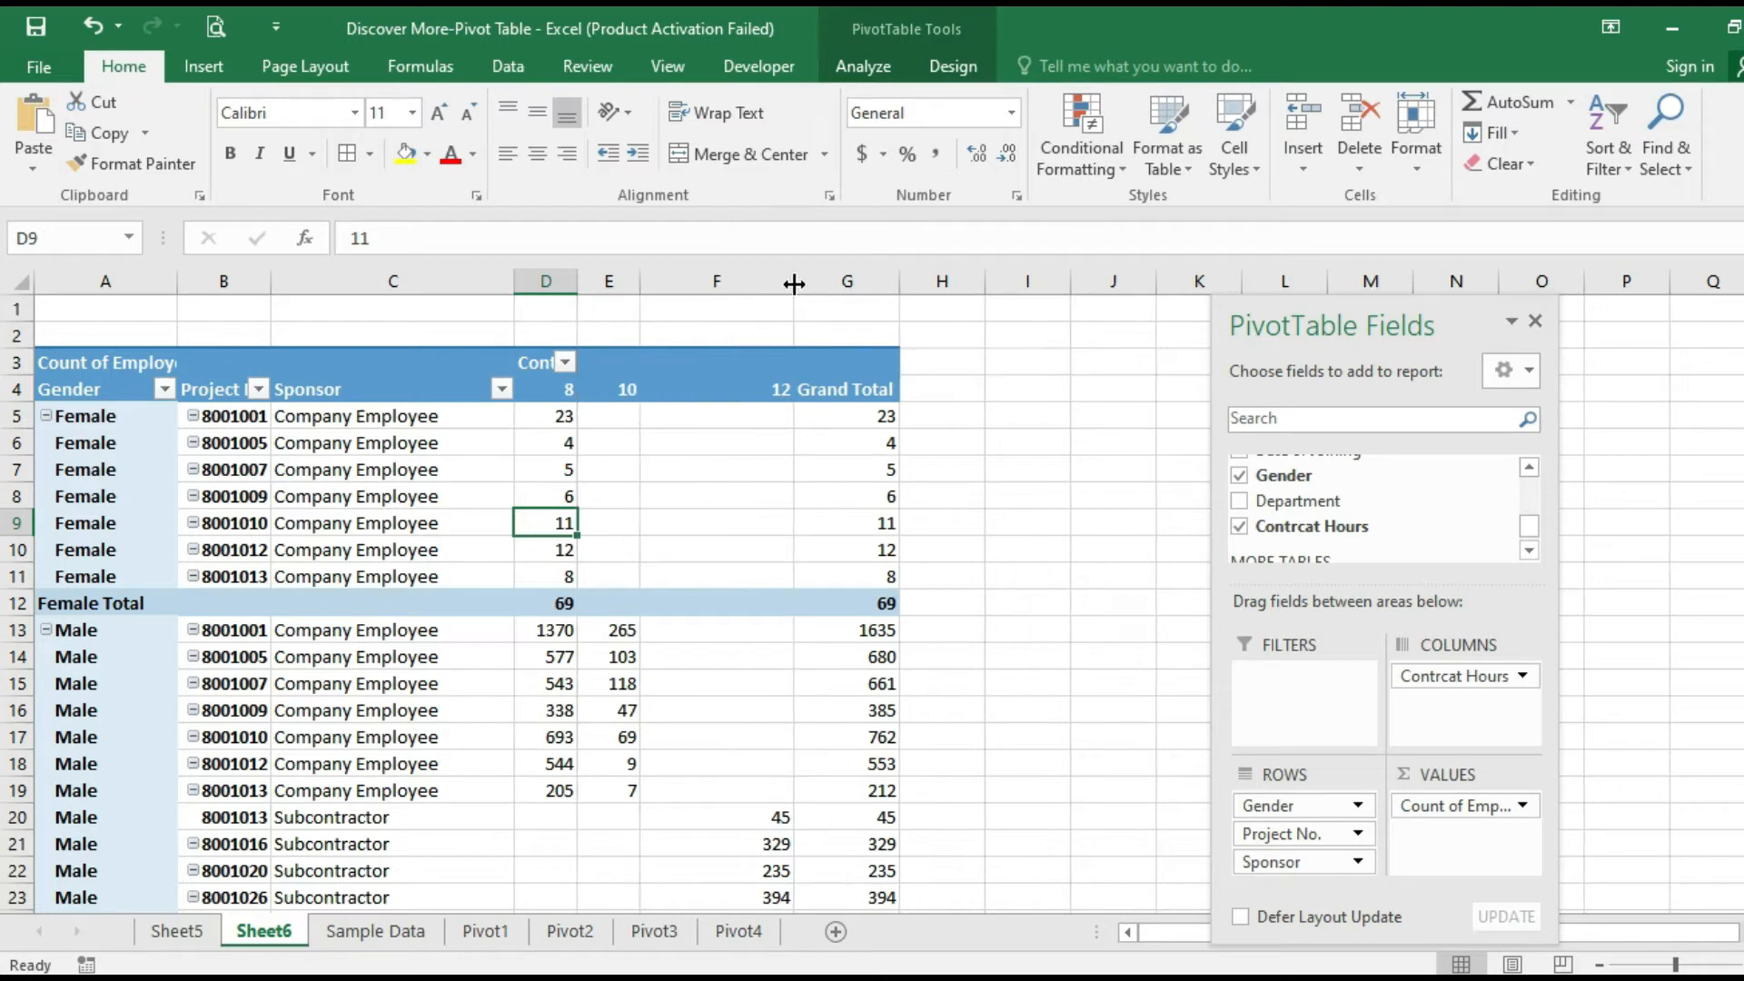
pyautogui.moveTo(793, 281); pyautogui.dragTo(699, 302)
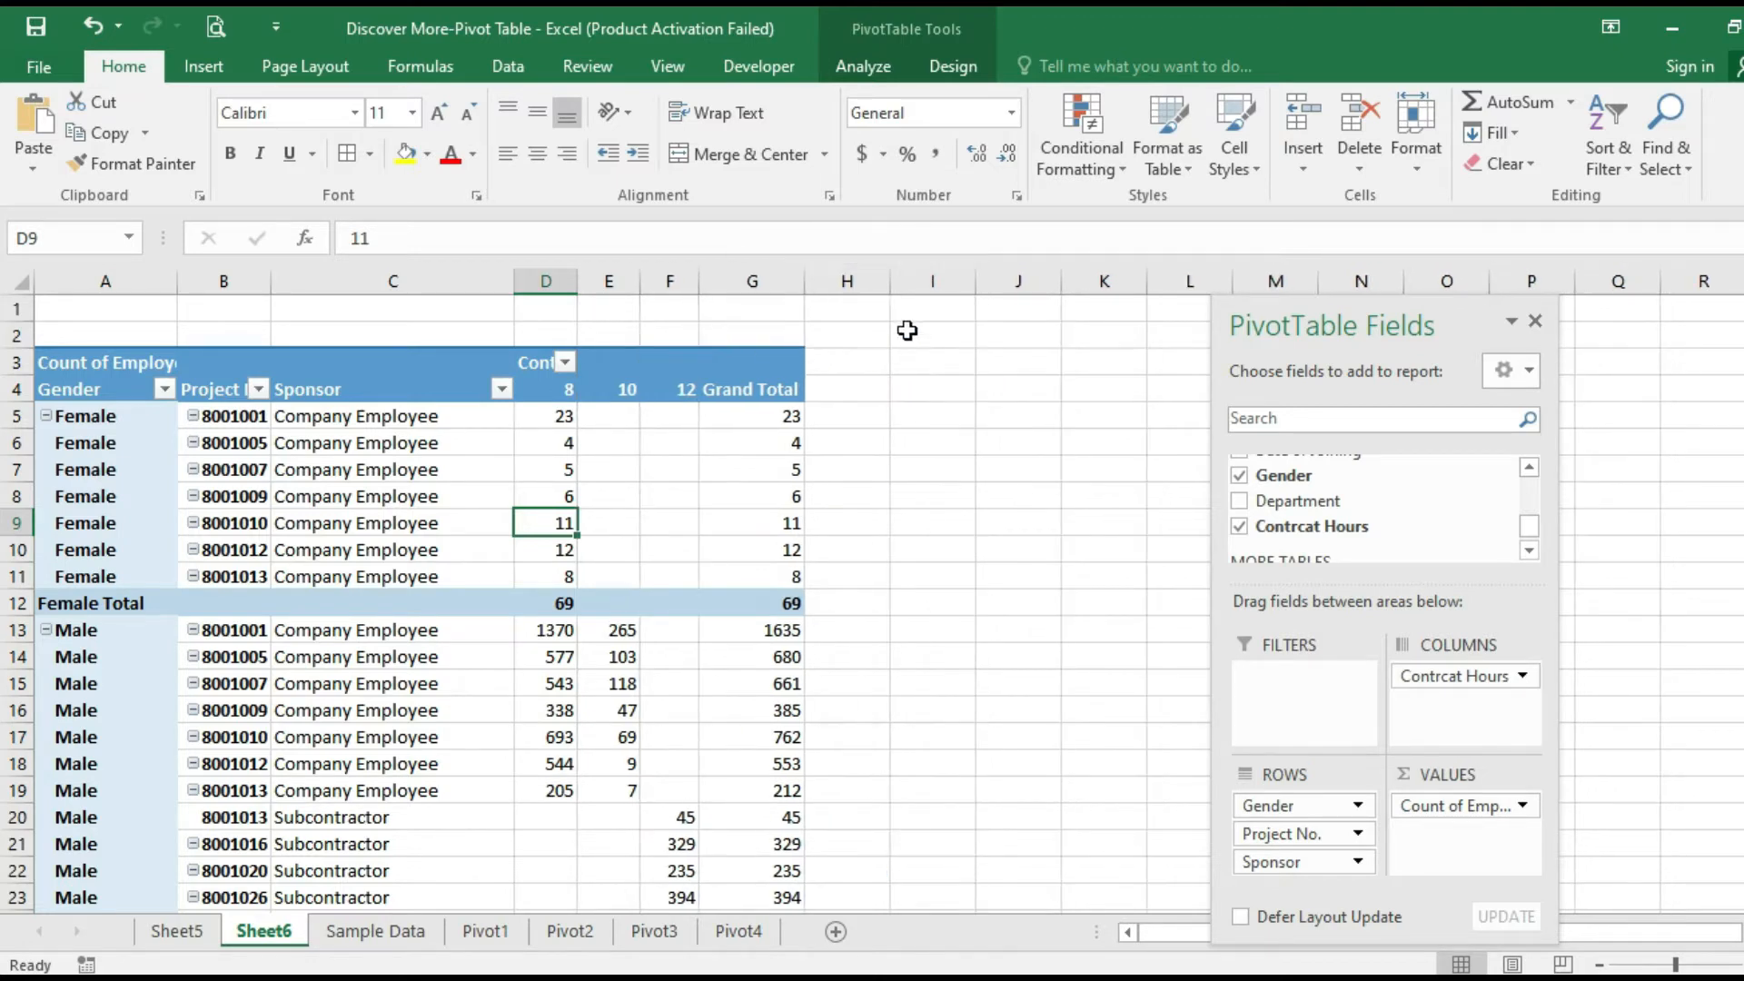
# Refresh the pivot table to test how its manually fitted column widths respond to an update
pyautogui.click(769, 391)
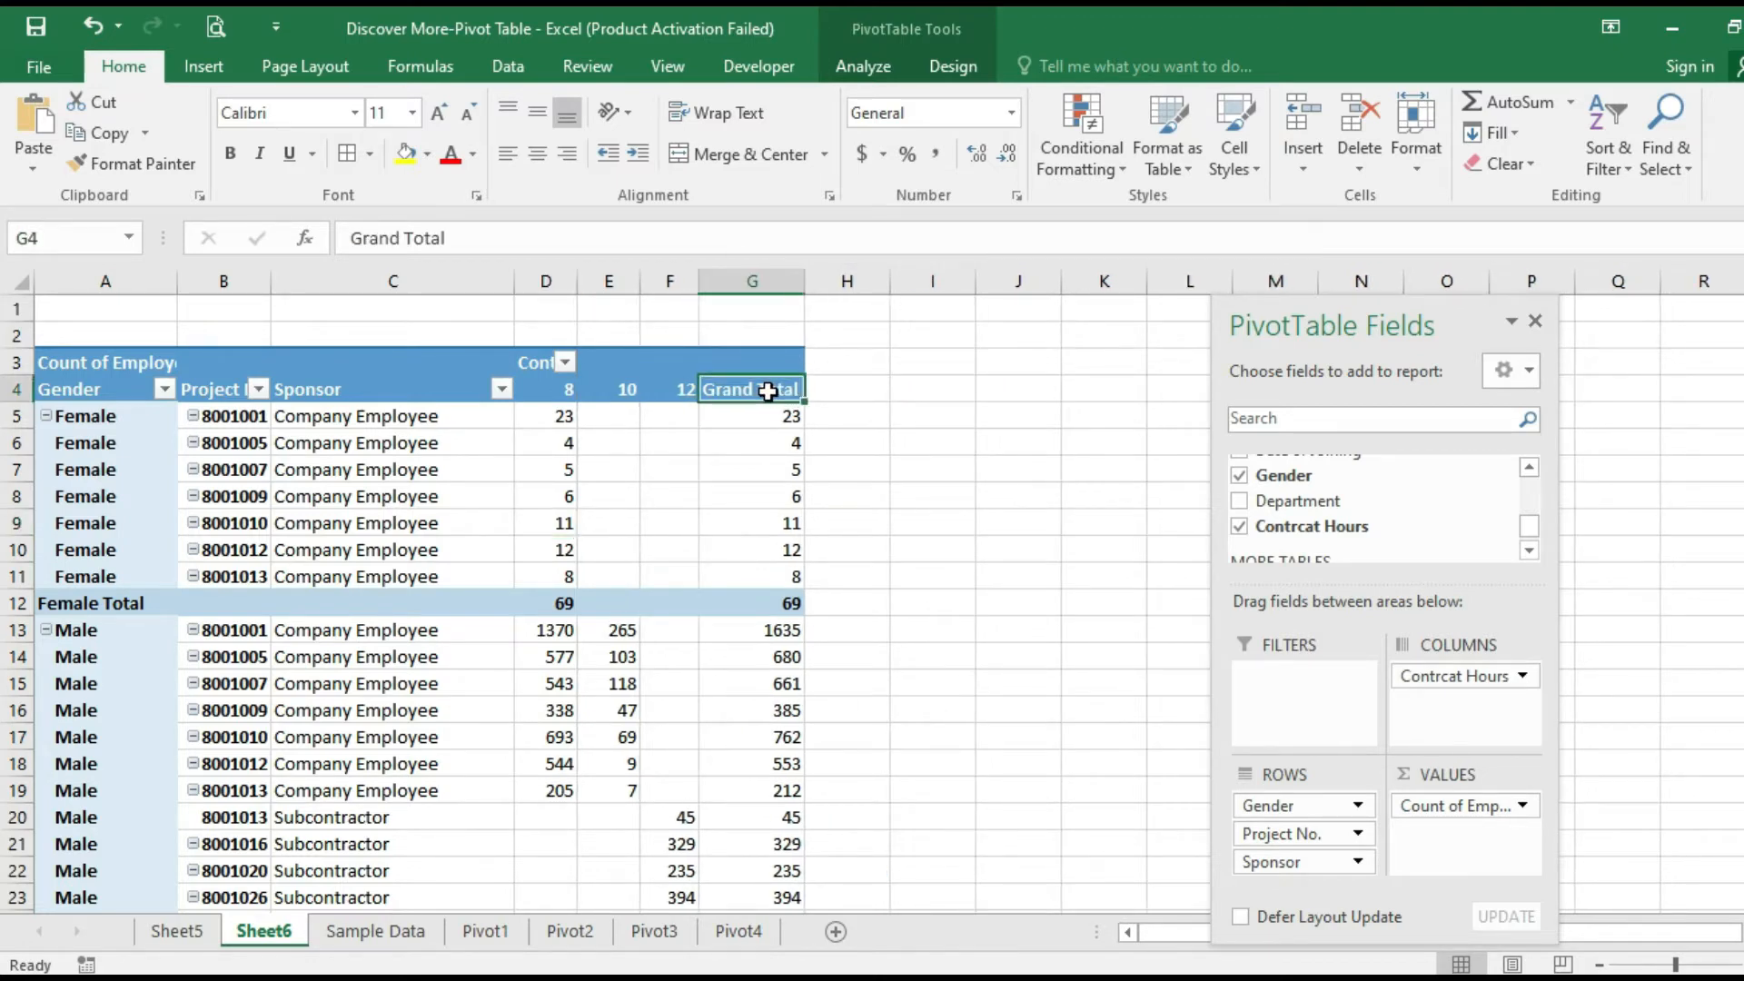
pyautogui.click(476, 442)
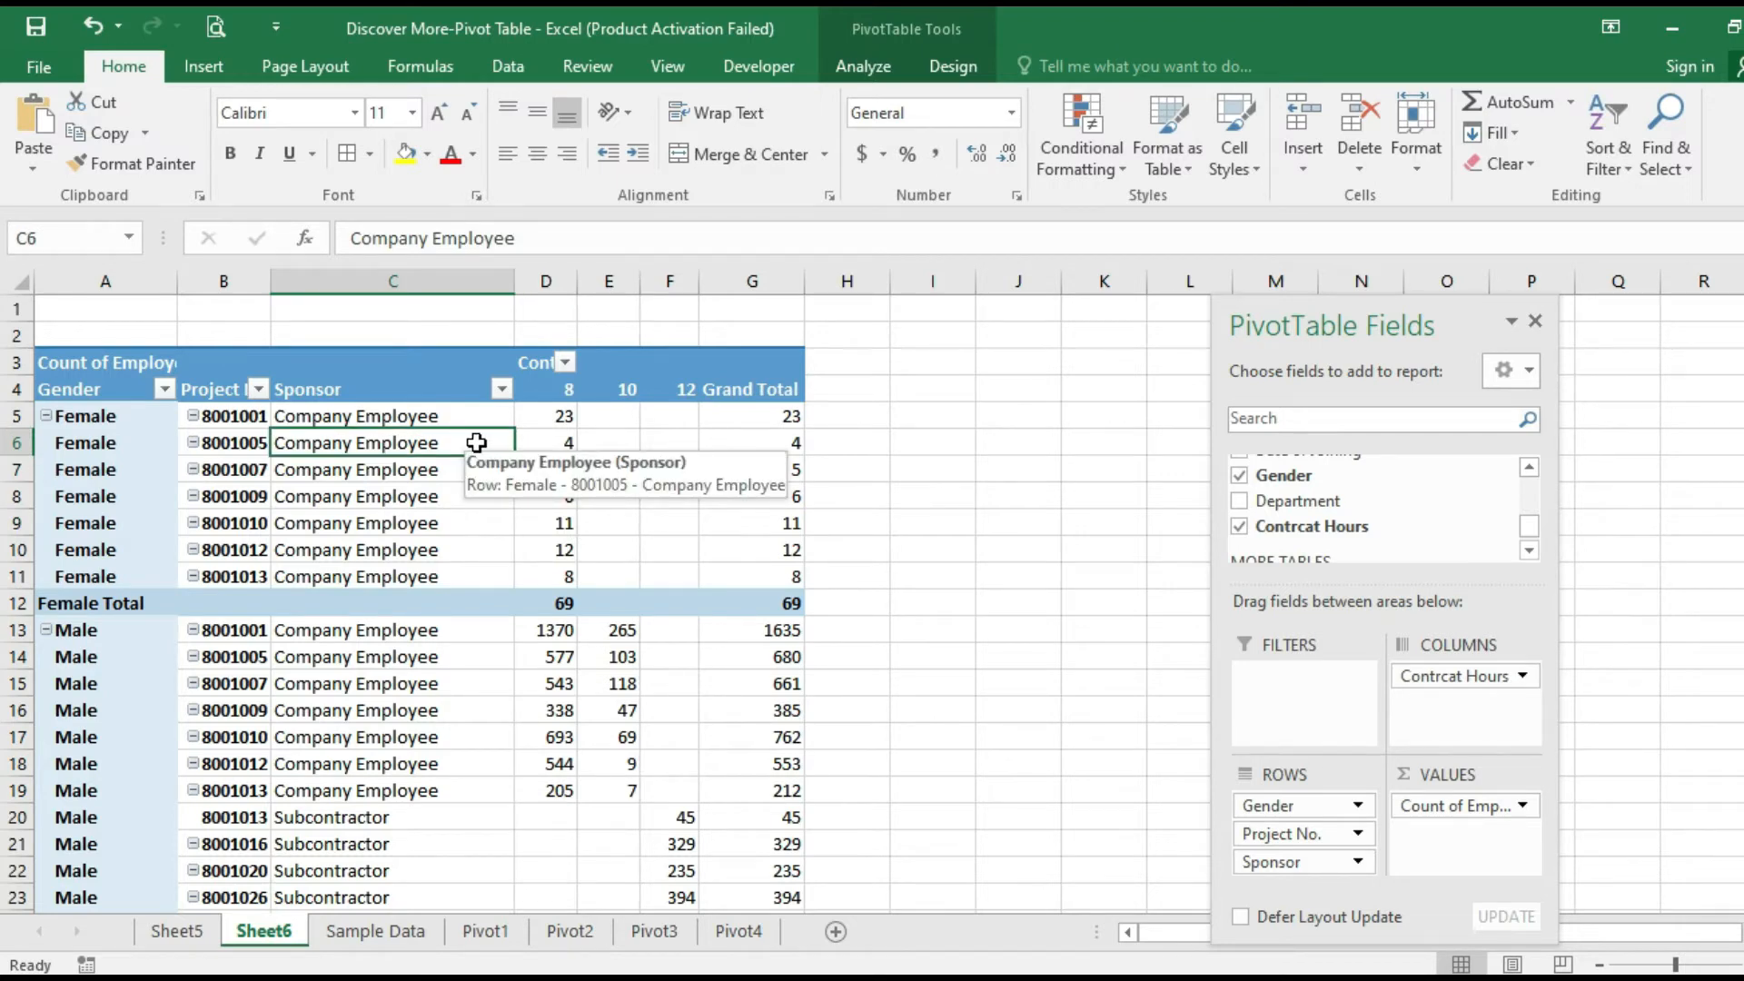
pyautogui.click(498, 57)
pyautogui.click(603, 169)
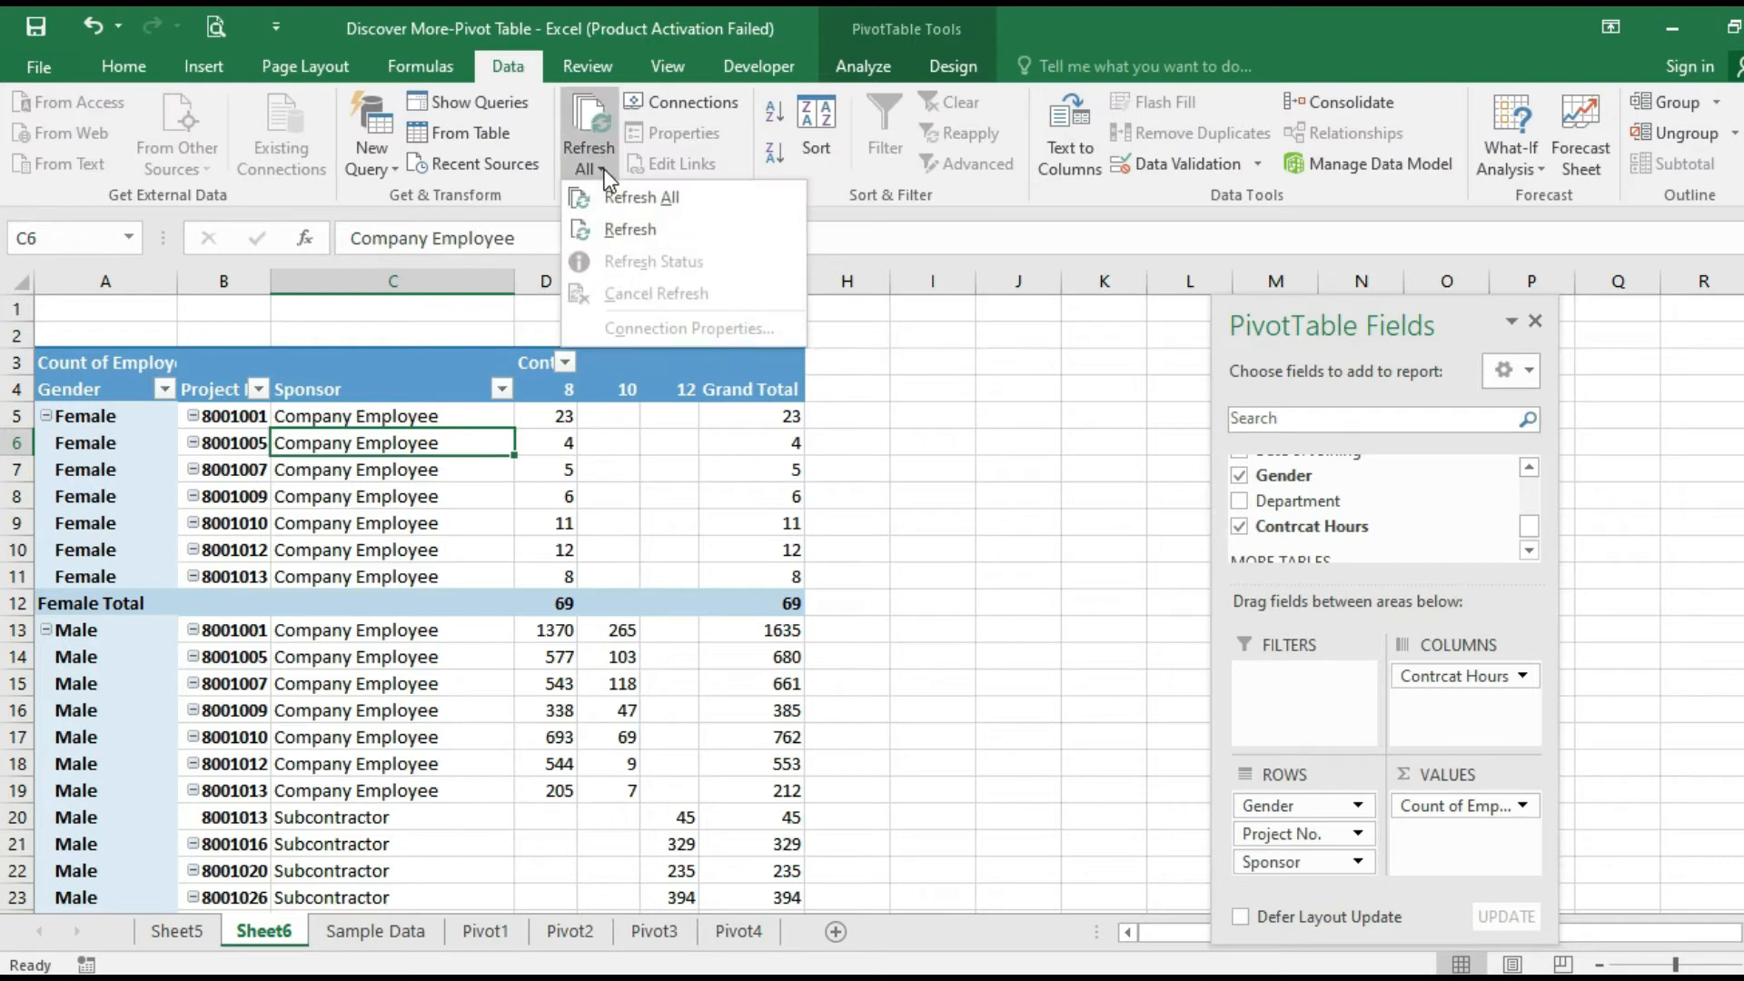
pyautogui.click(634, 227)
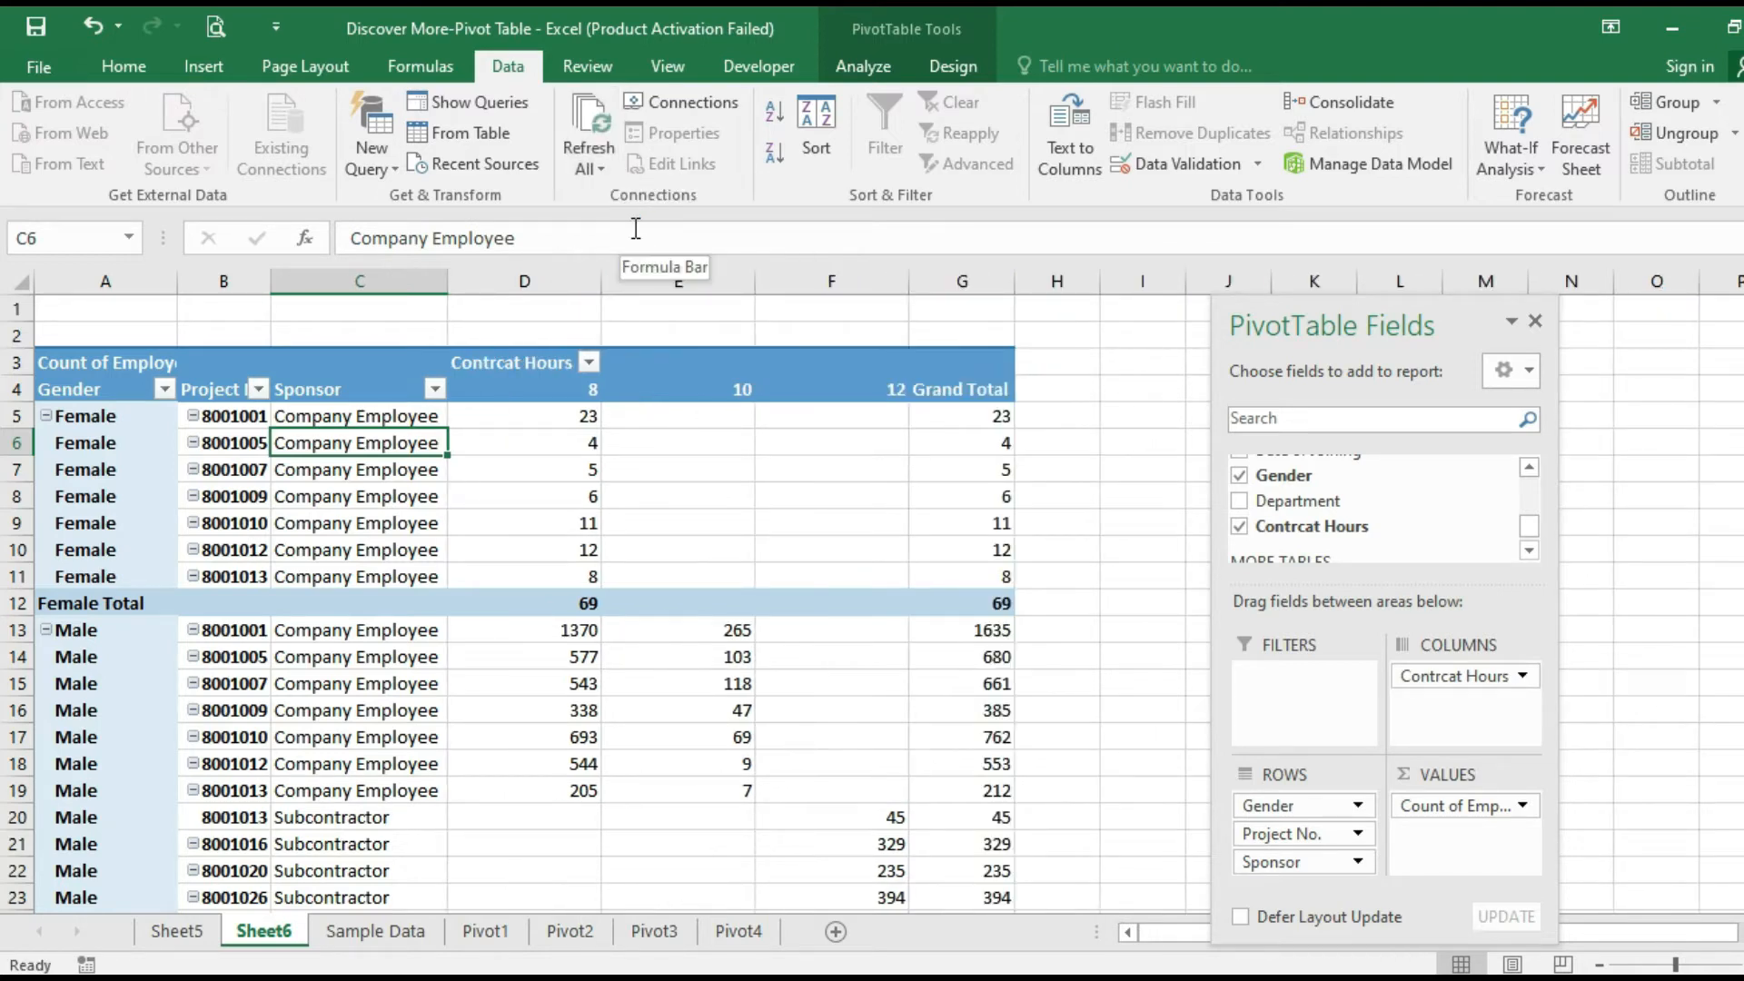
# Turn off Autofit column widths on update in the PivotTable options
pyautogui.moveTo(838, 448)
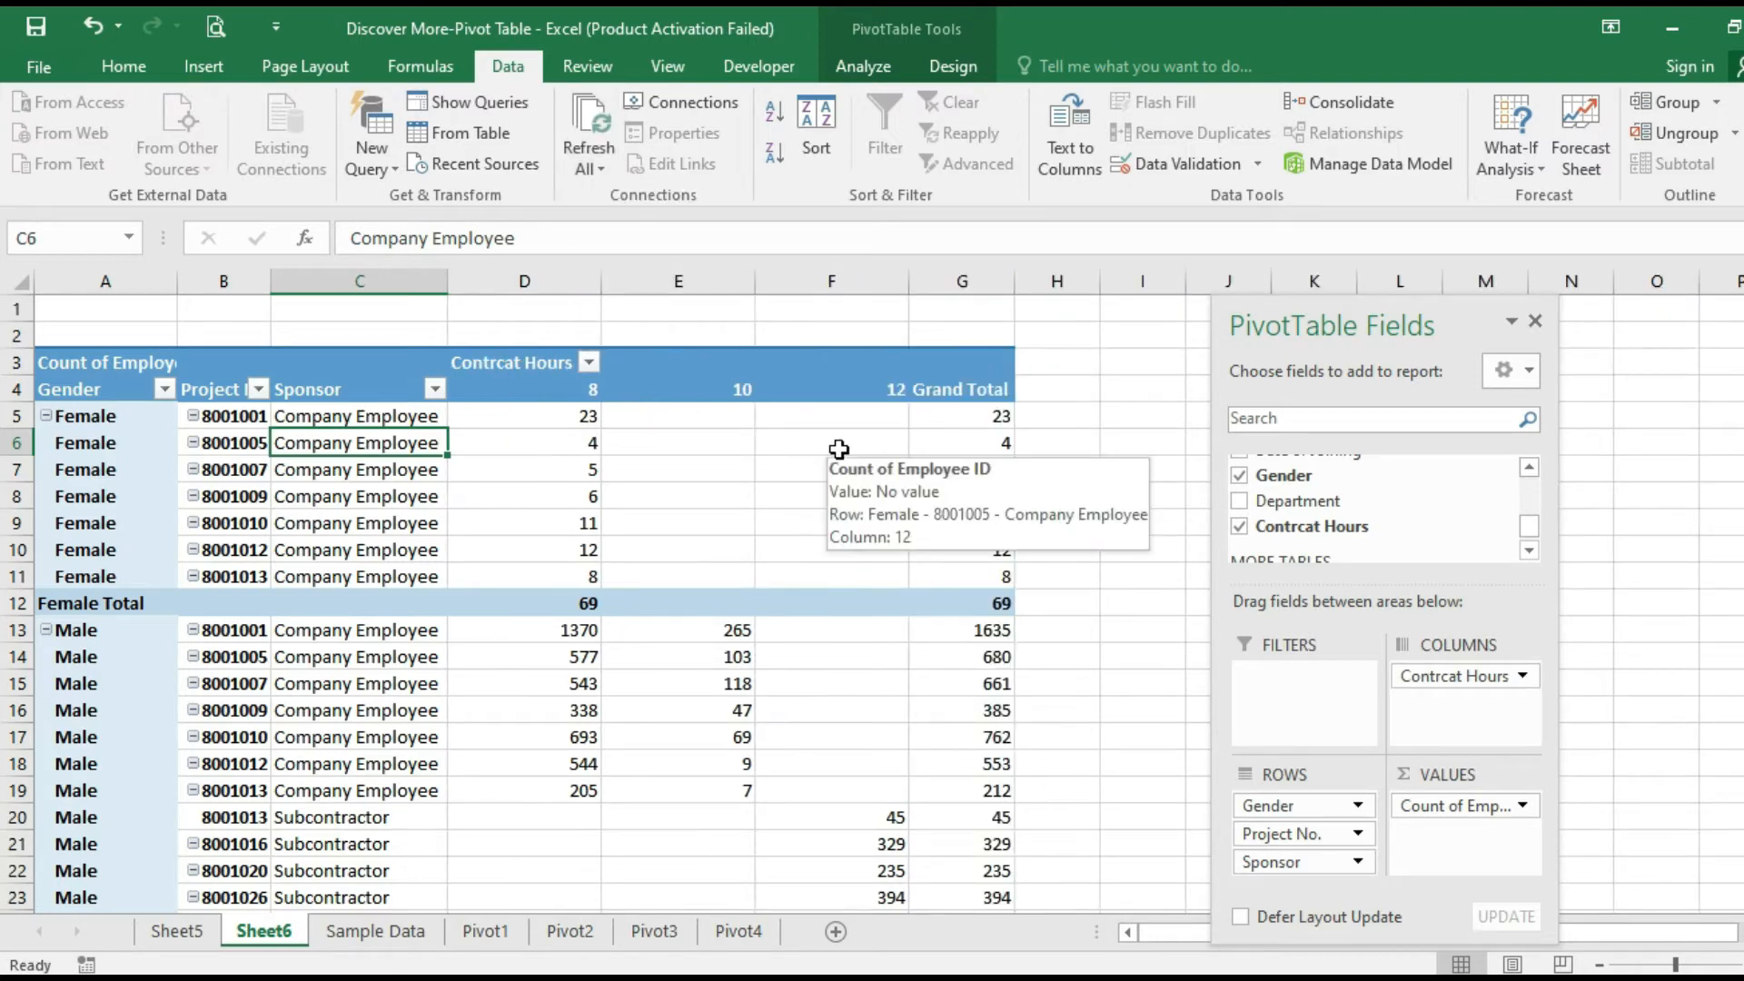
pyautogui.moveTo(626, 436)
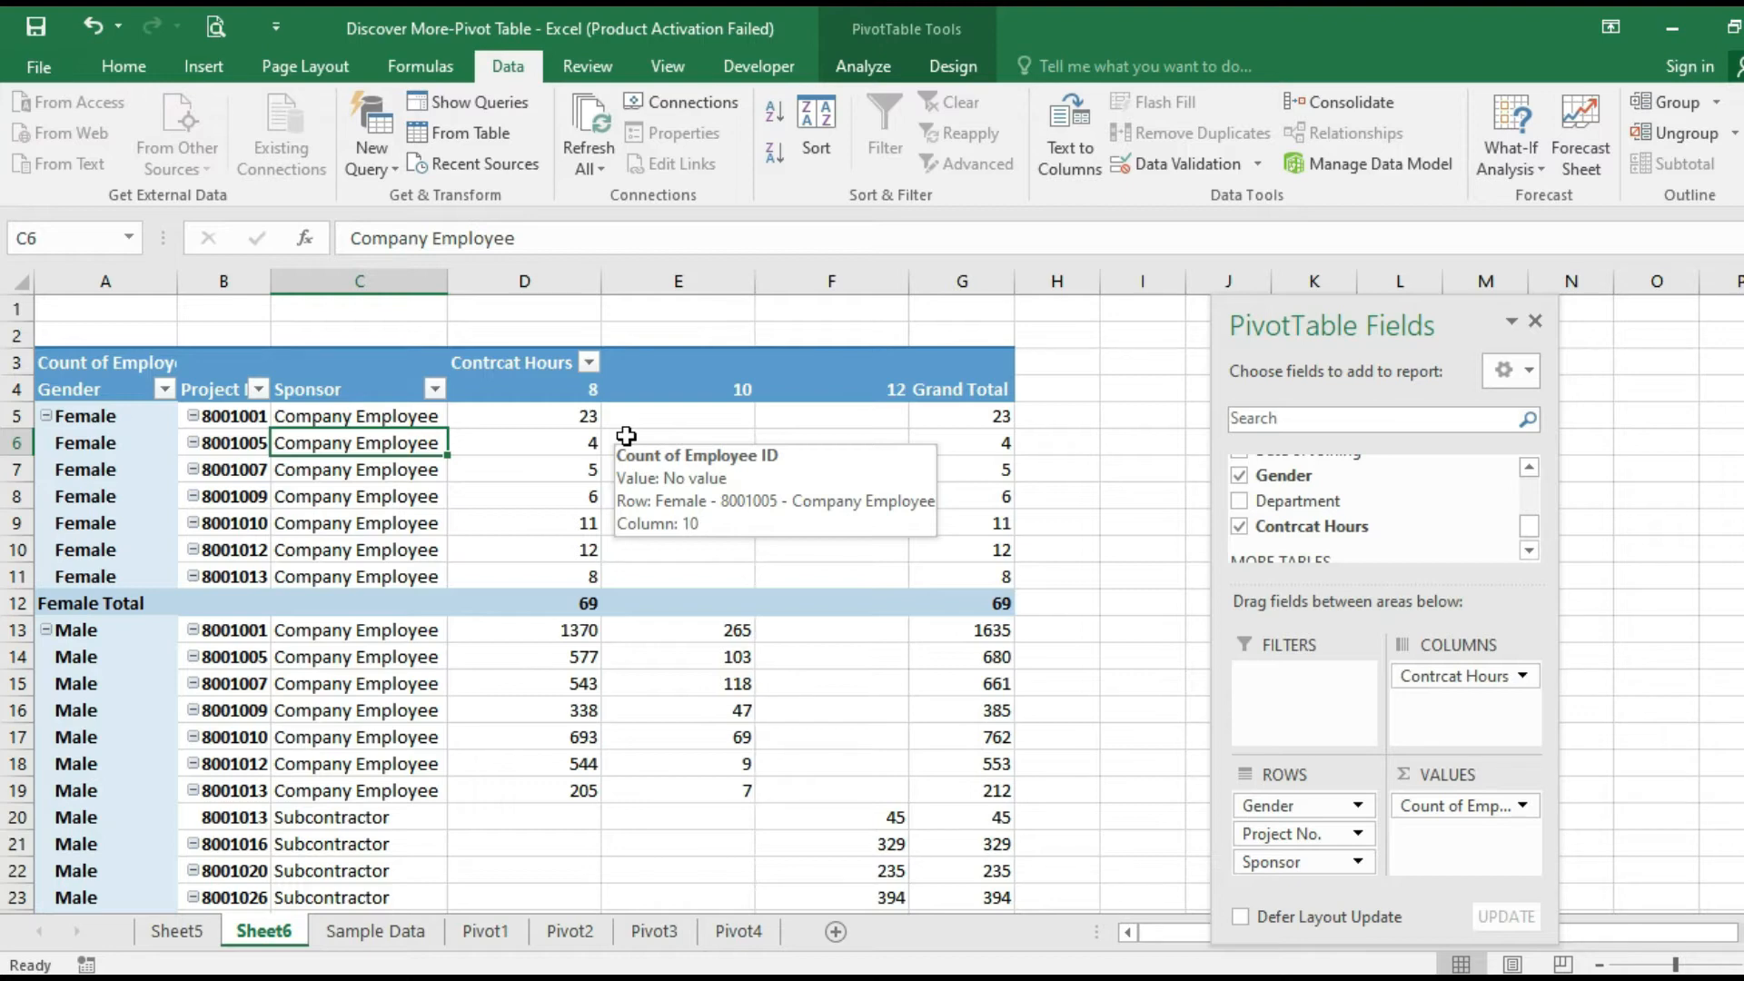
pyautogui.rightClick(518, 417)
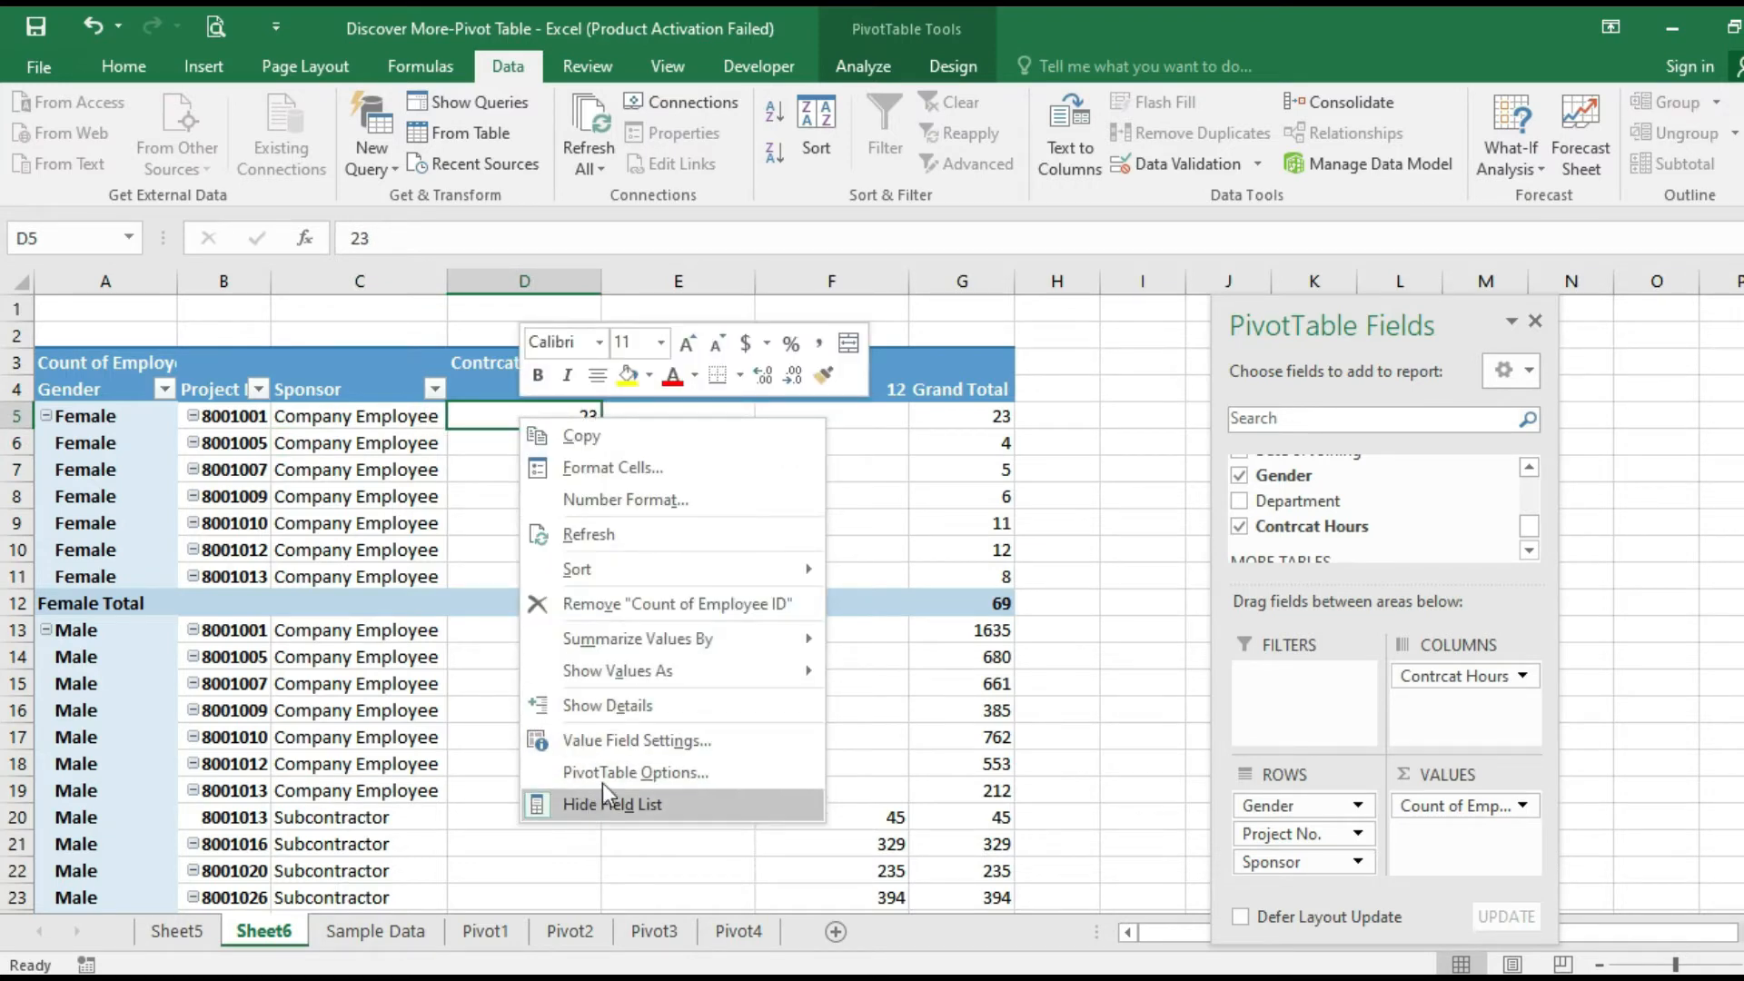
pyautogui.click(652, 773)
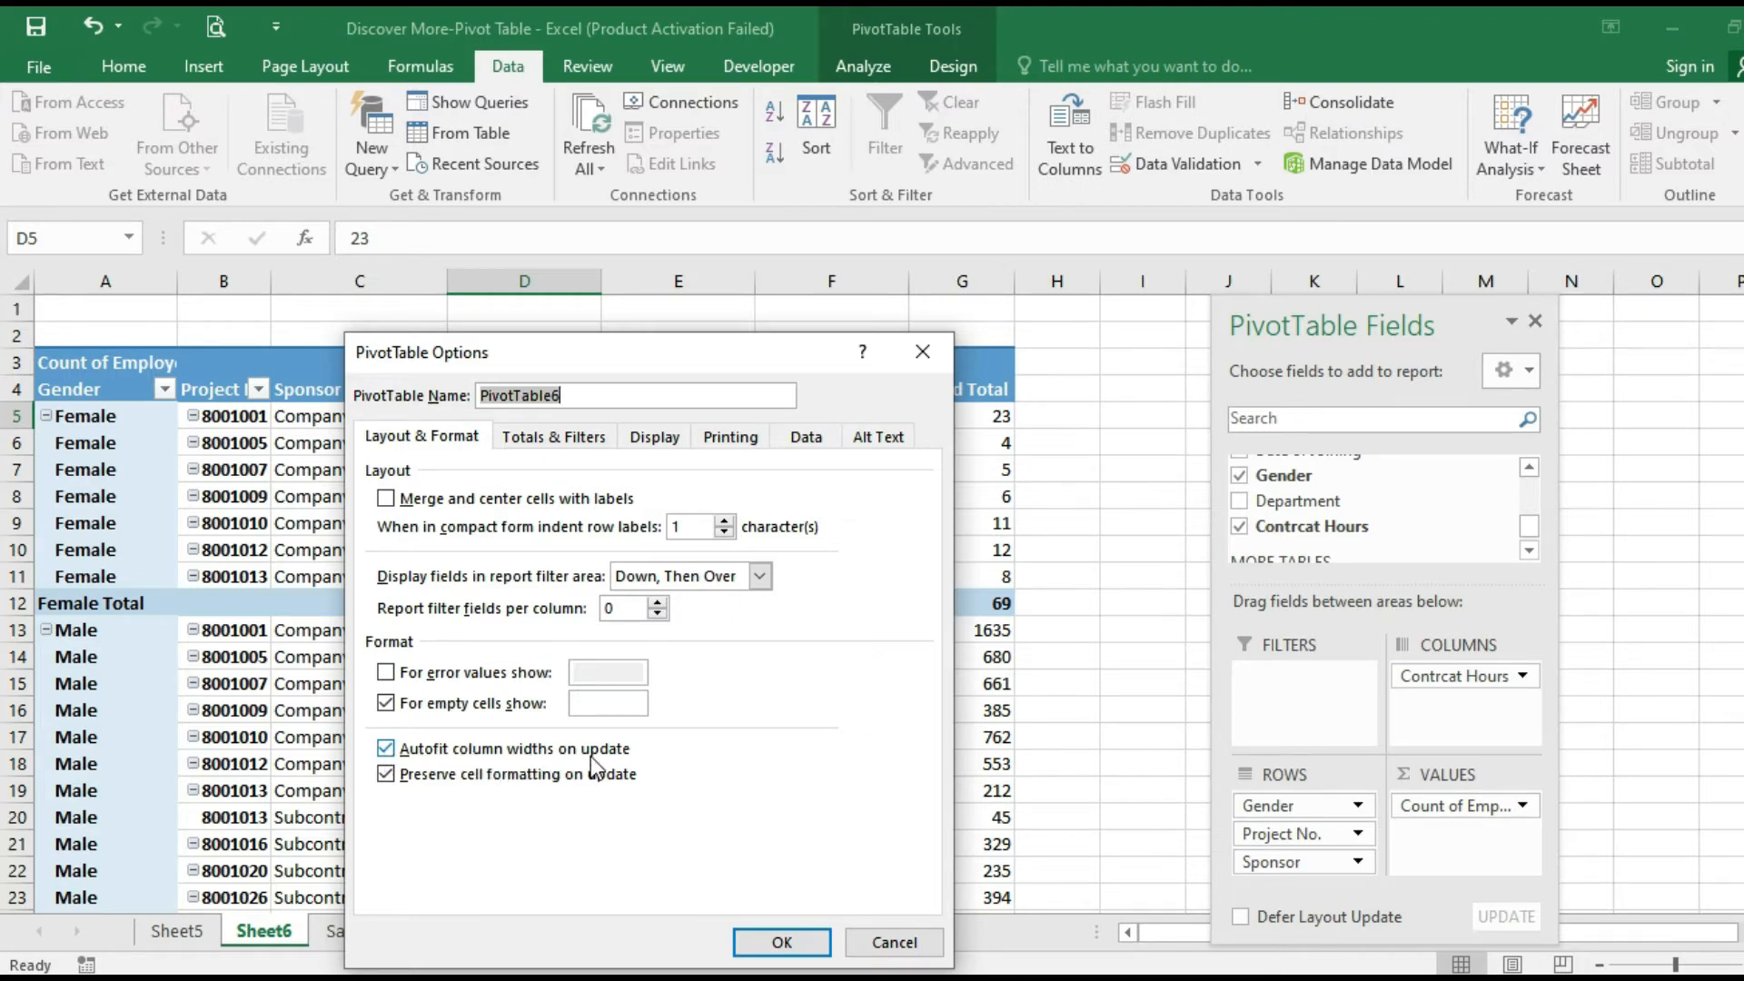
pyautogui.click(386, 750)
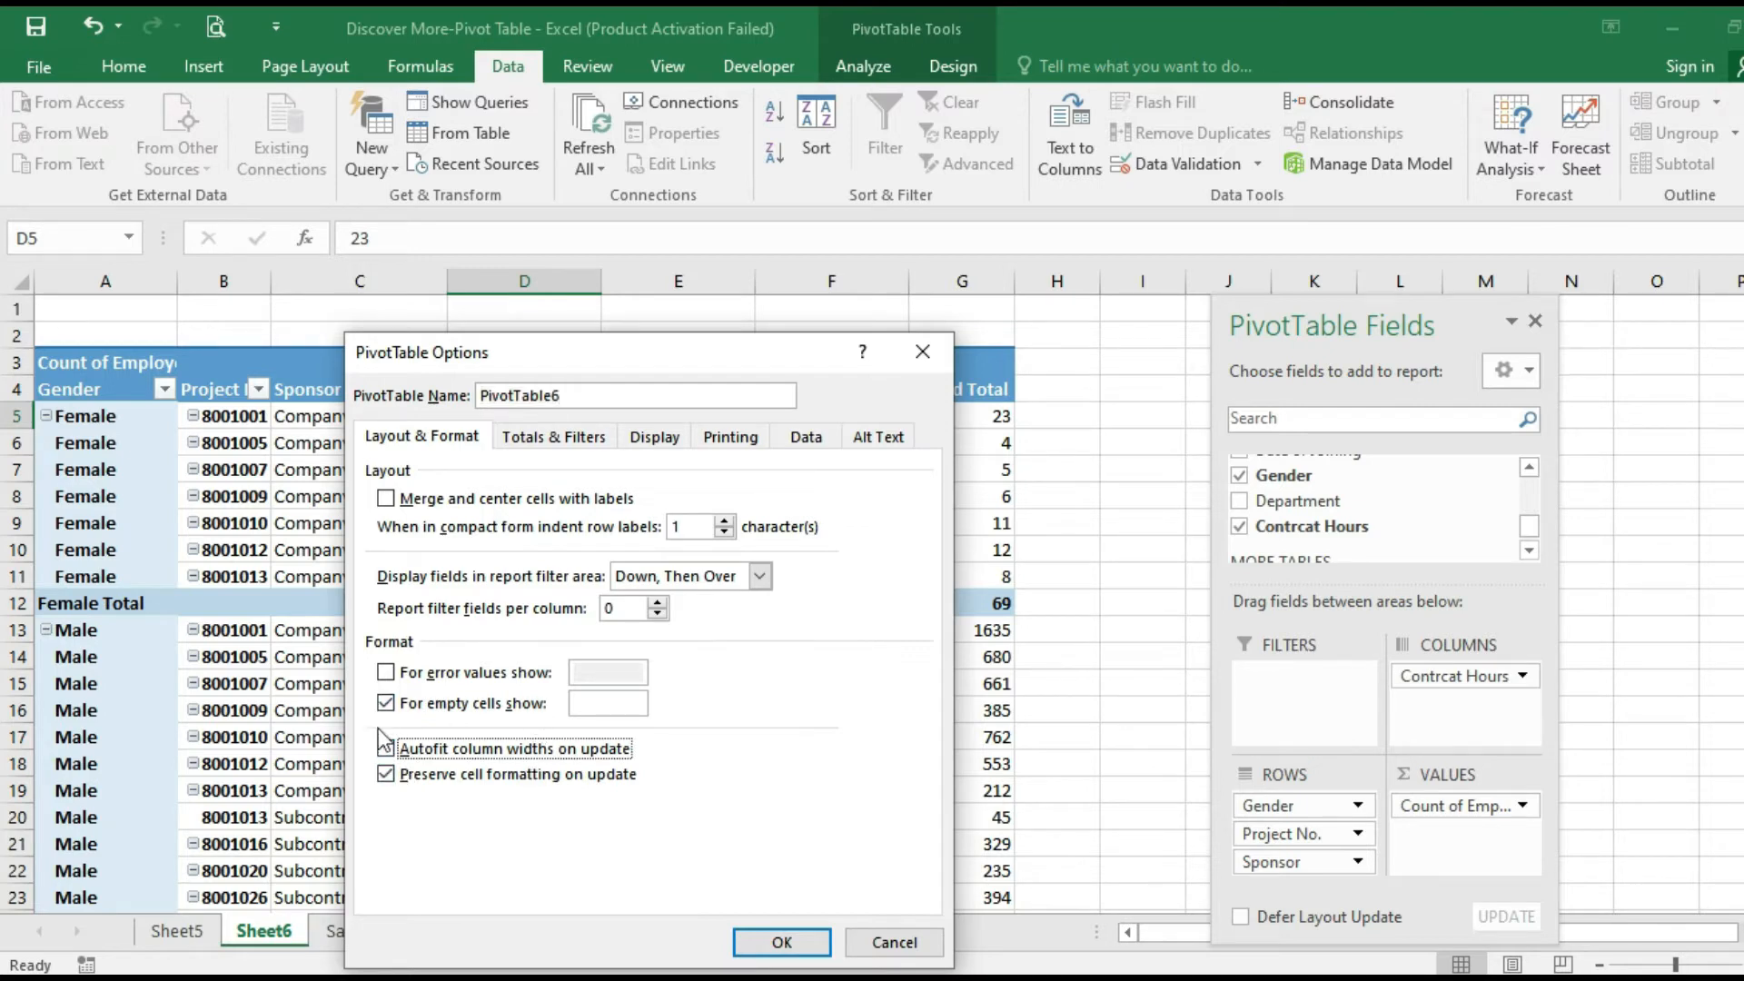
pyautogui.click(782, 942)
# Narrow the contract hours 8, 10 and 12 columns, and slightly widen the Grand Total column
pyautogui.click(572, 465)
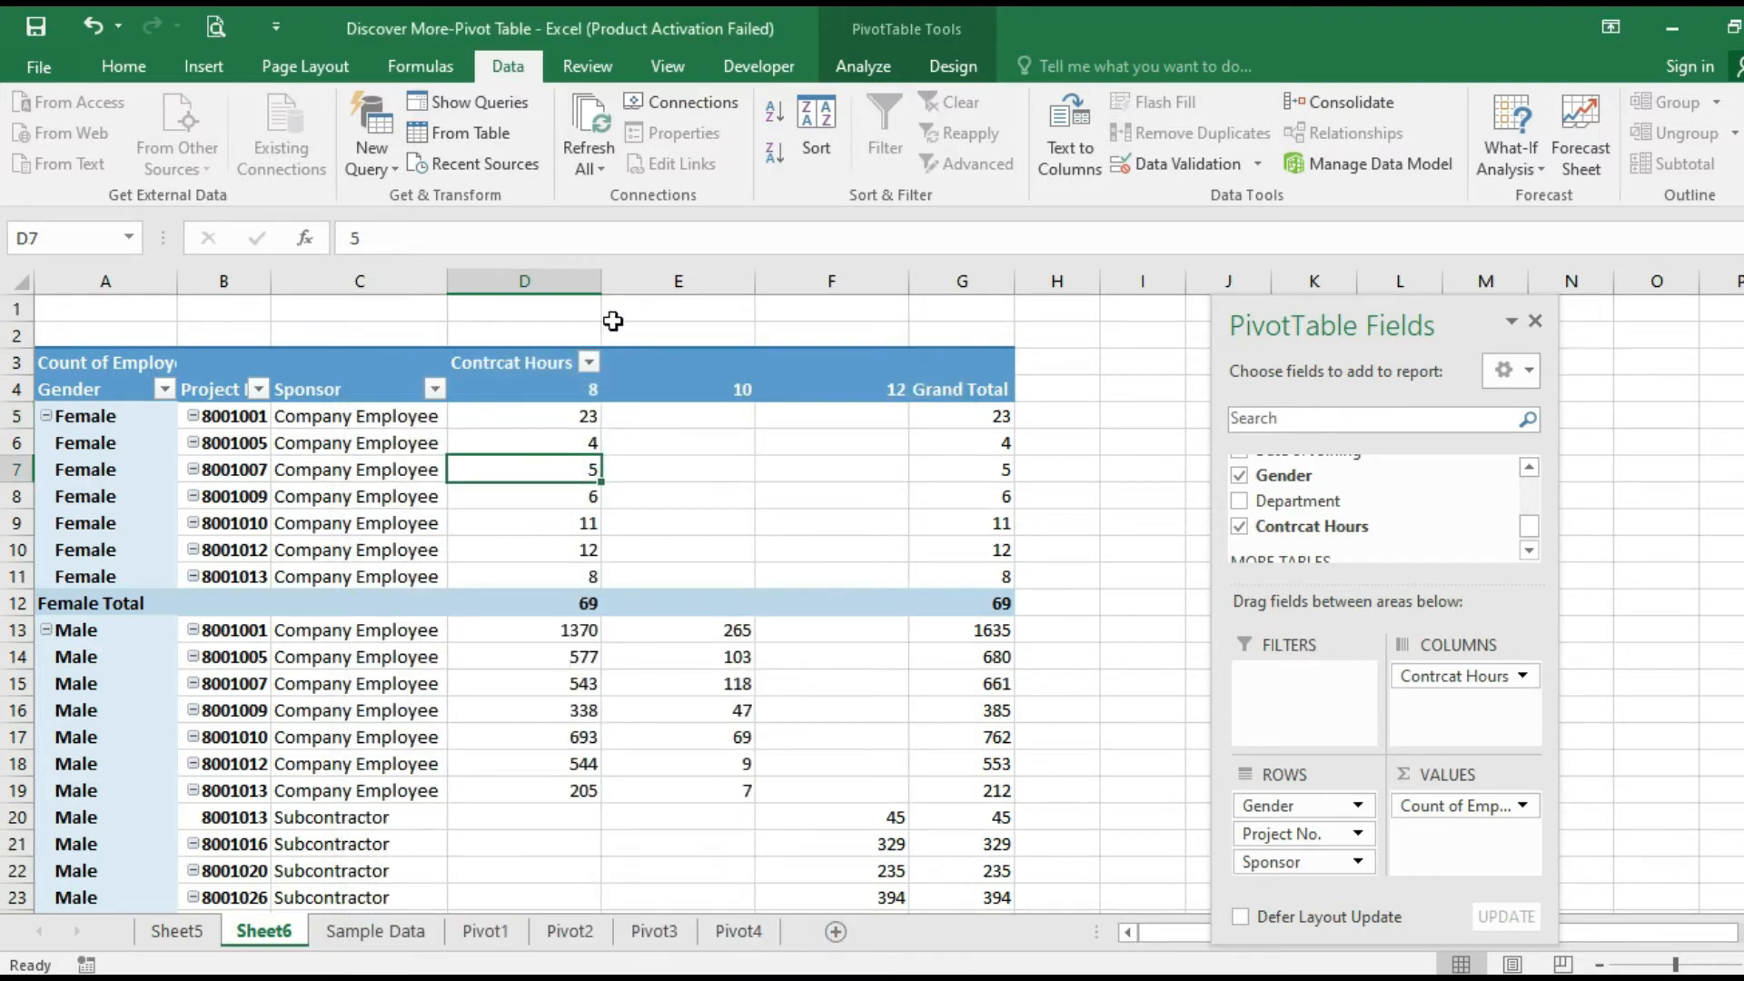
pyautogui.moveTo(601, 280); pyautogui.dragTo(514, 284)
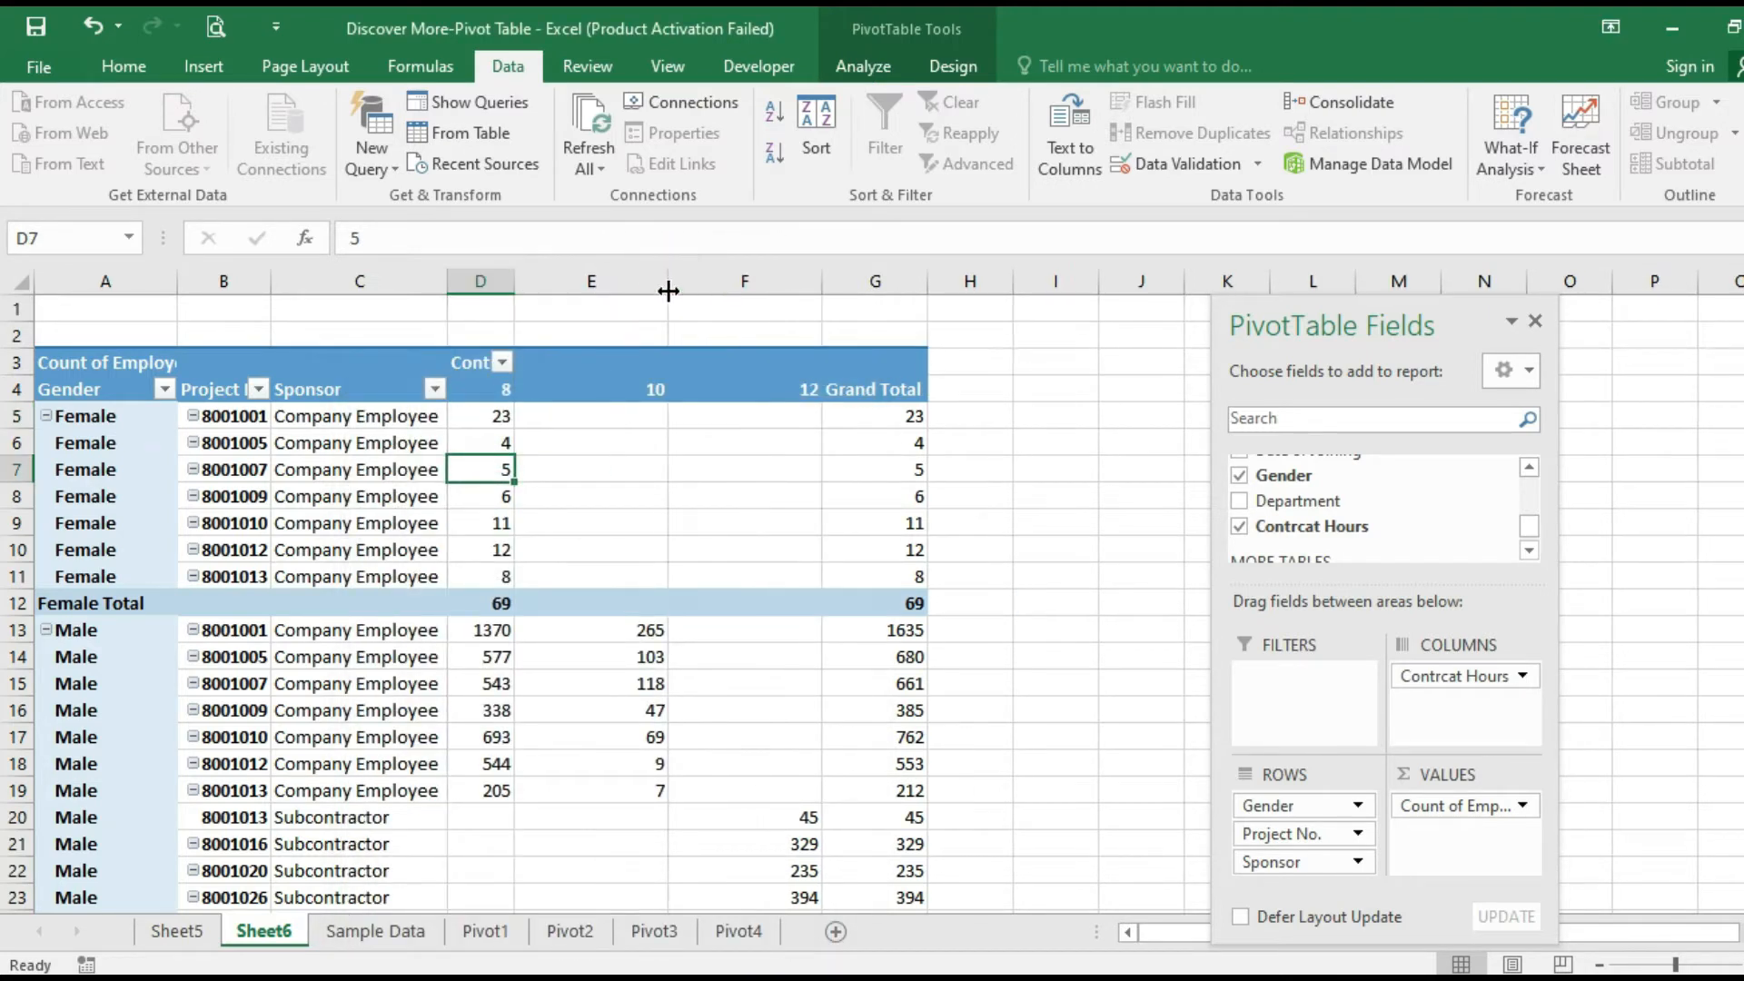
pyautogui.moveTo(669, 283); pyautogui.dragTo(564, 301)
pyautogui.moveTo(718, 283); pyautogui.dragTo(621, 304)
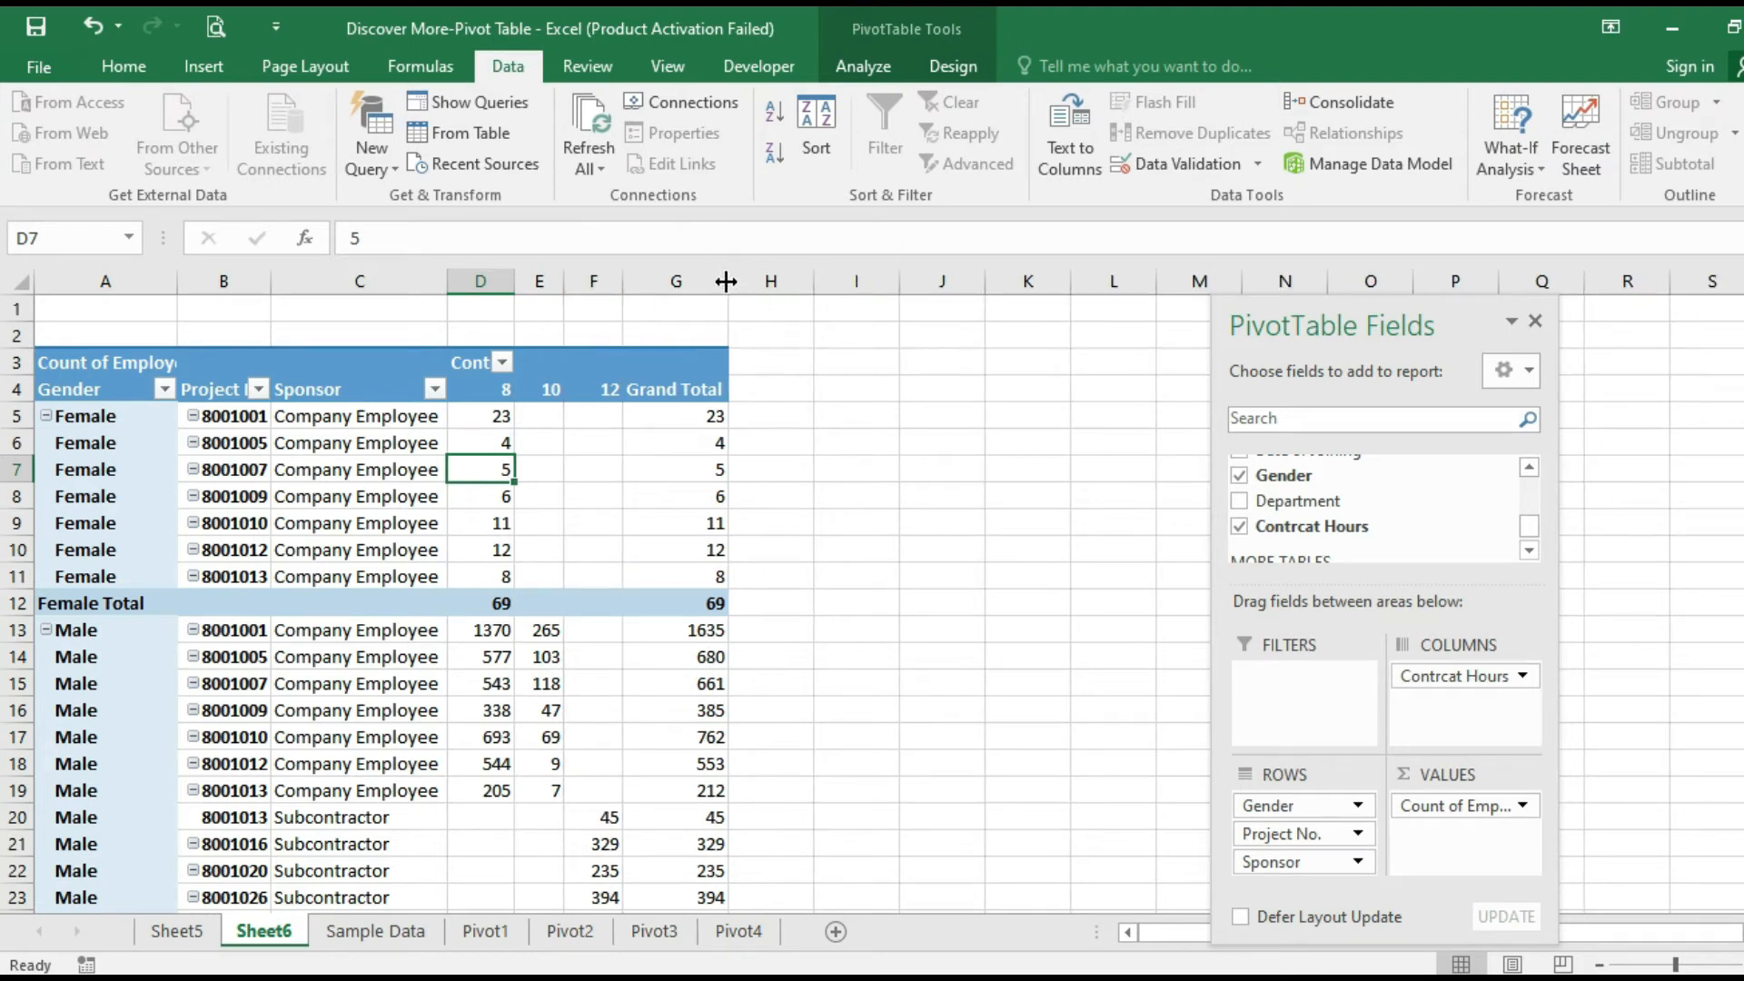
pyautogui.click(592, 442)
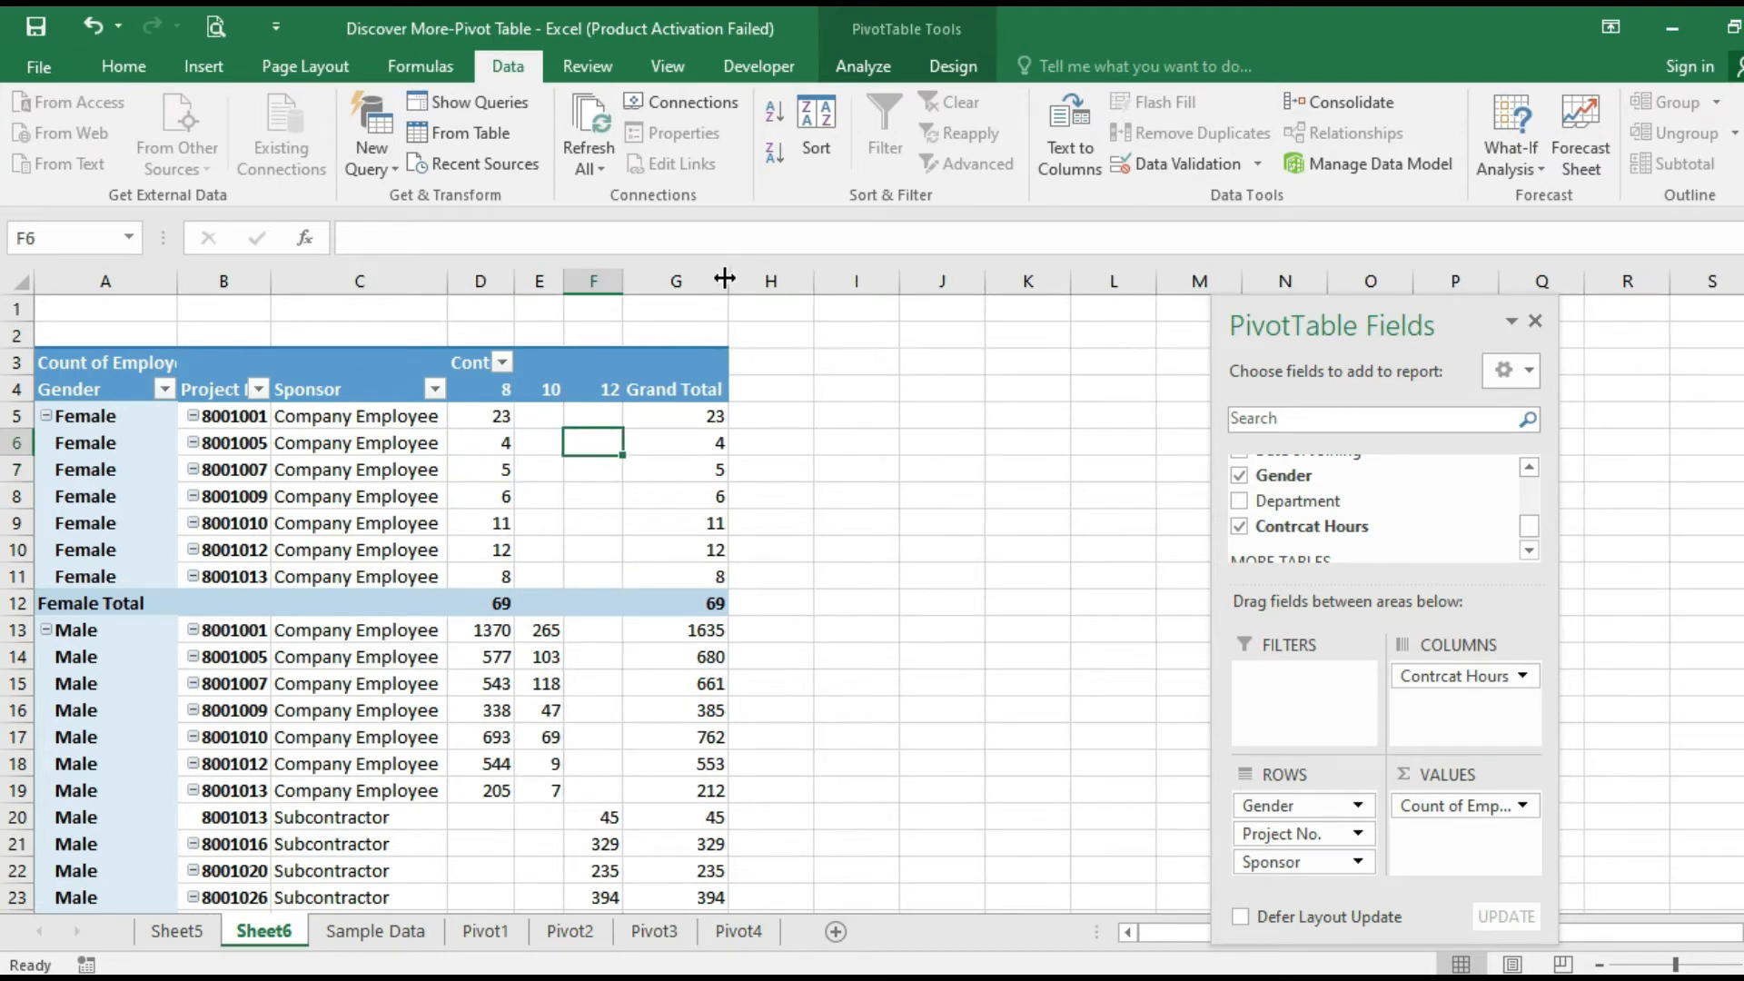
pyautogui.moveTo(727, 281); pyautogui.dragTo(757, 281)
# Refresh the pivot table with column autofit turned off
pyautogui.click(592, 416)
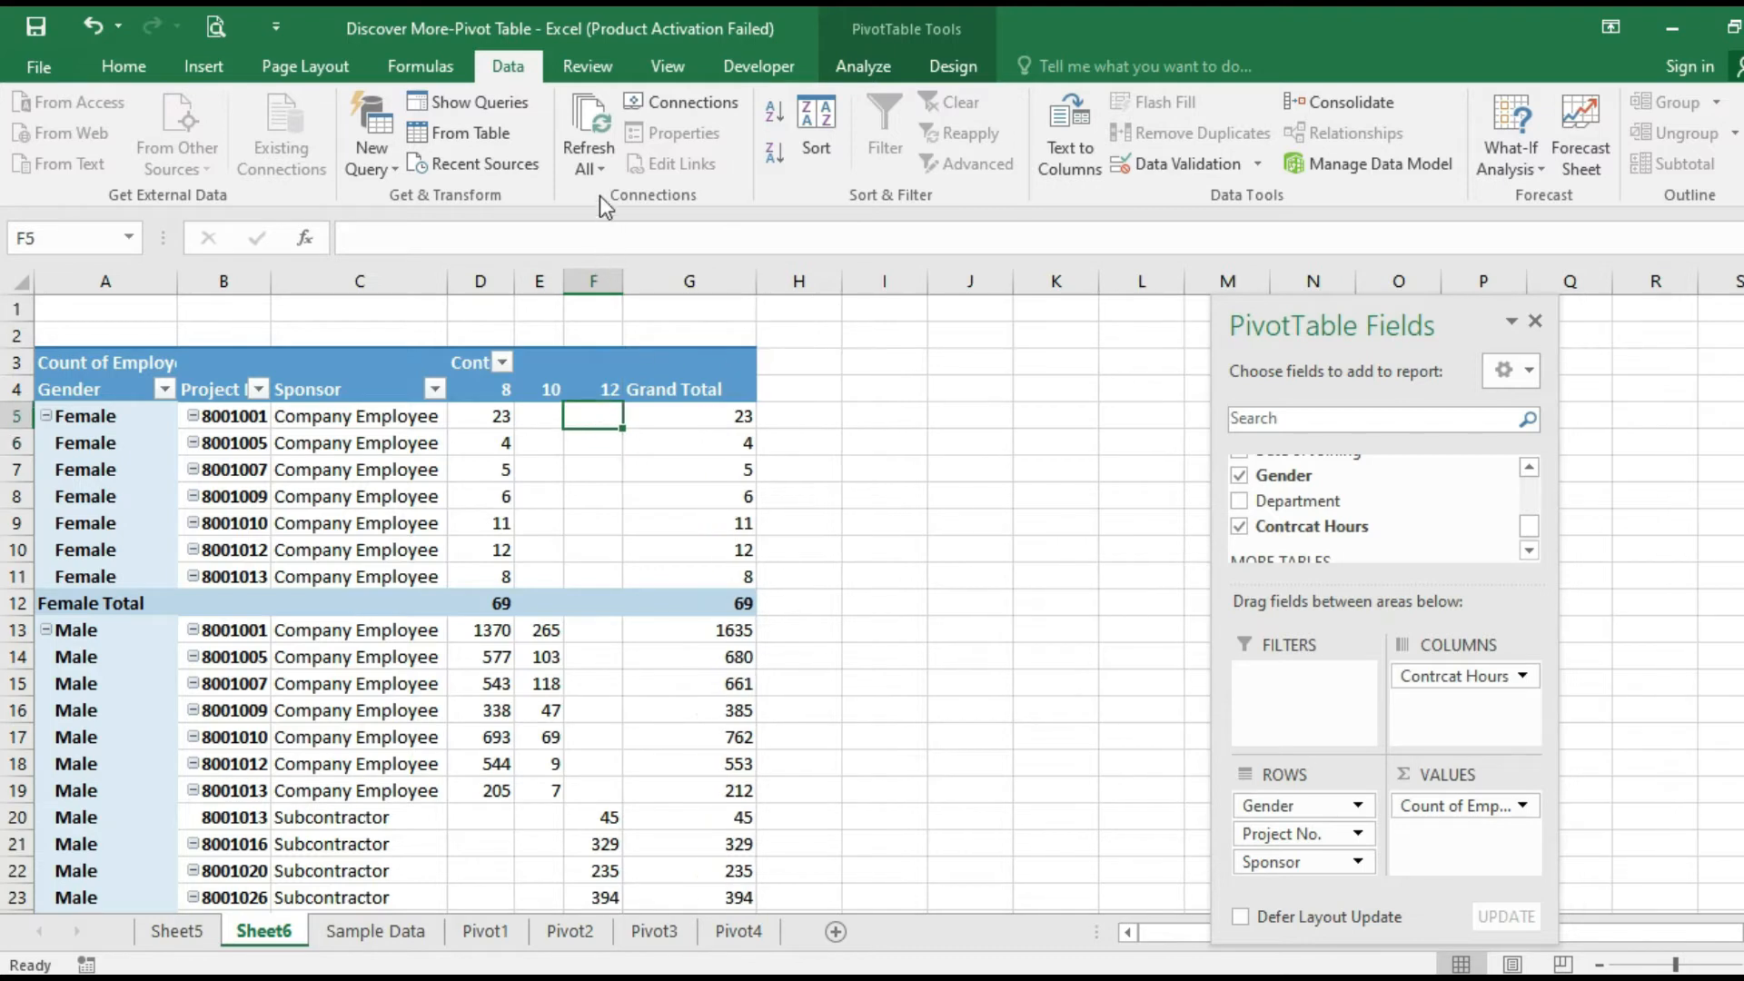
pyautogui.click(592, 168)
pyautogui.click(592, 226)
# Check the Autofit column widths on update setting in the PivotTable options without changing it
pyautogui.rightClick(538, 417)
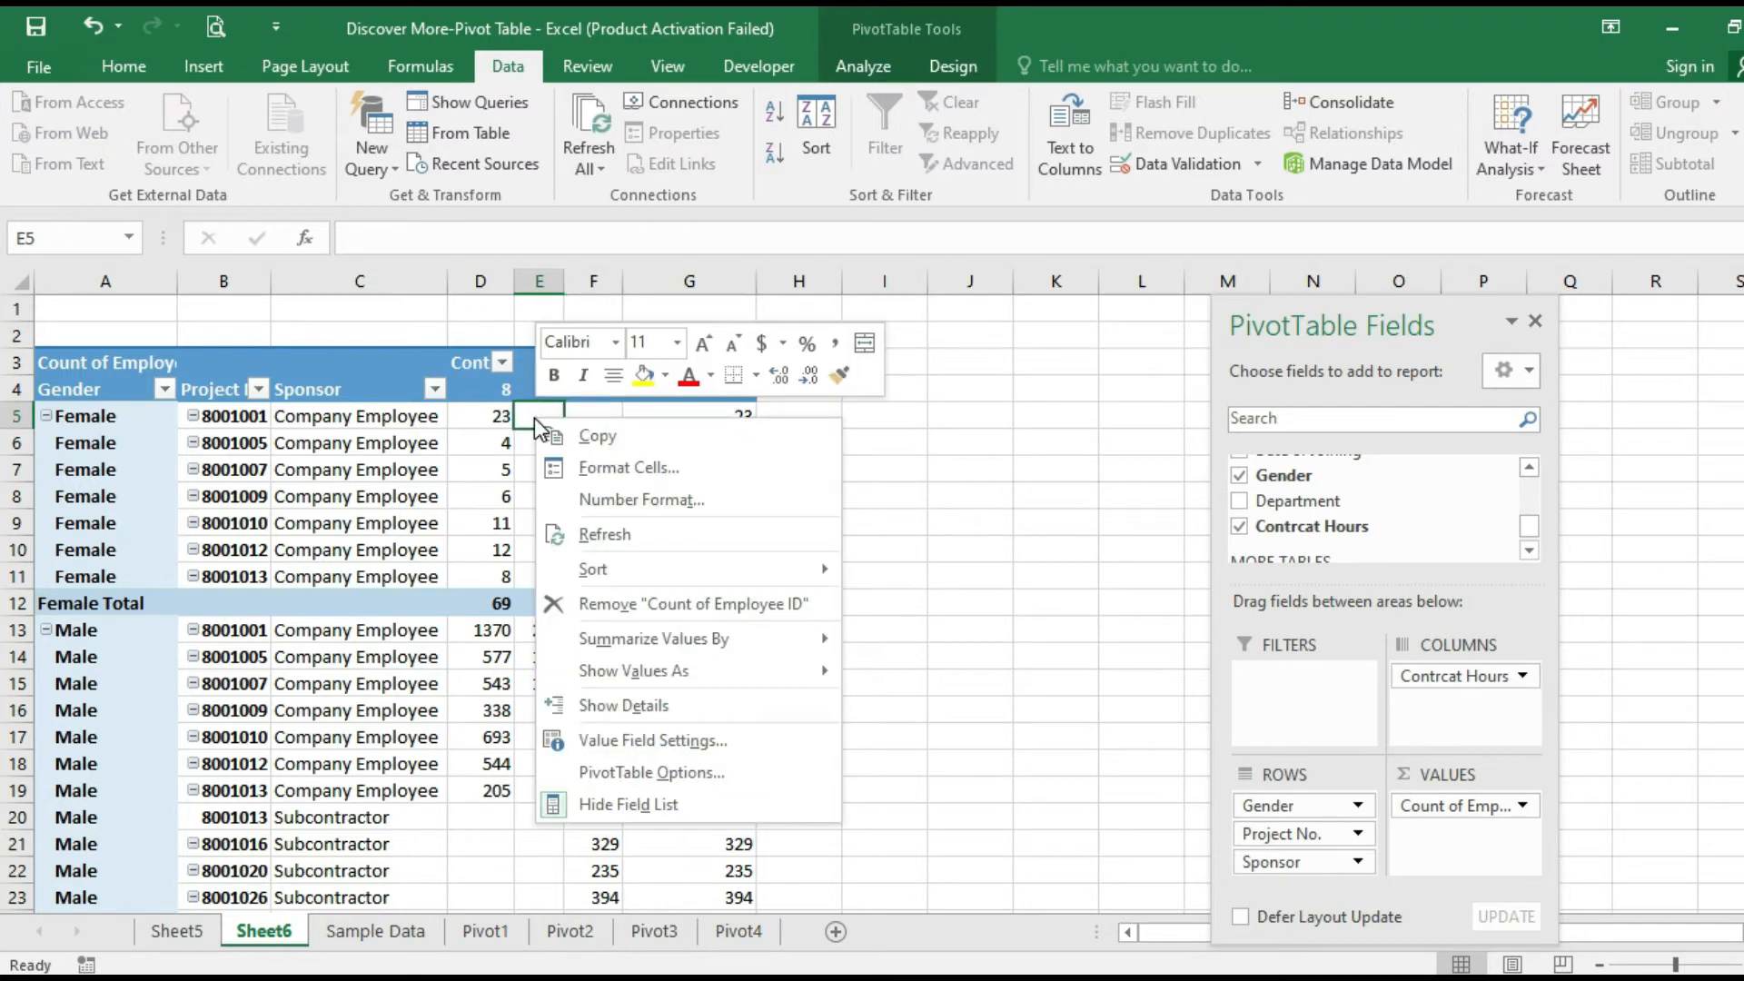
pyautogui.click(618, 773)
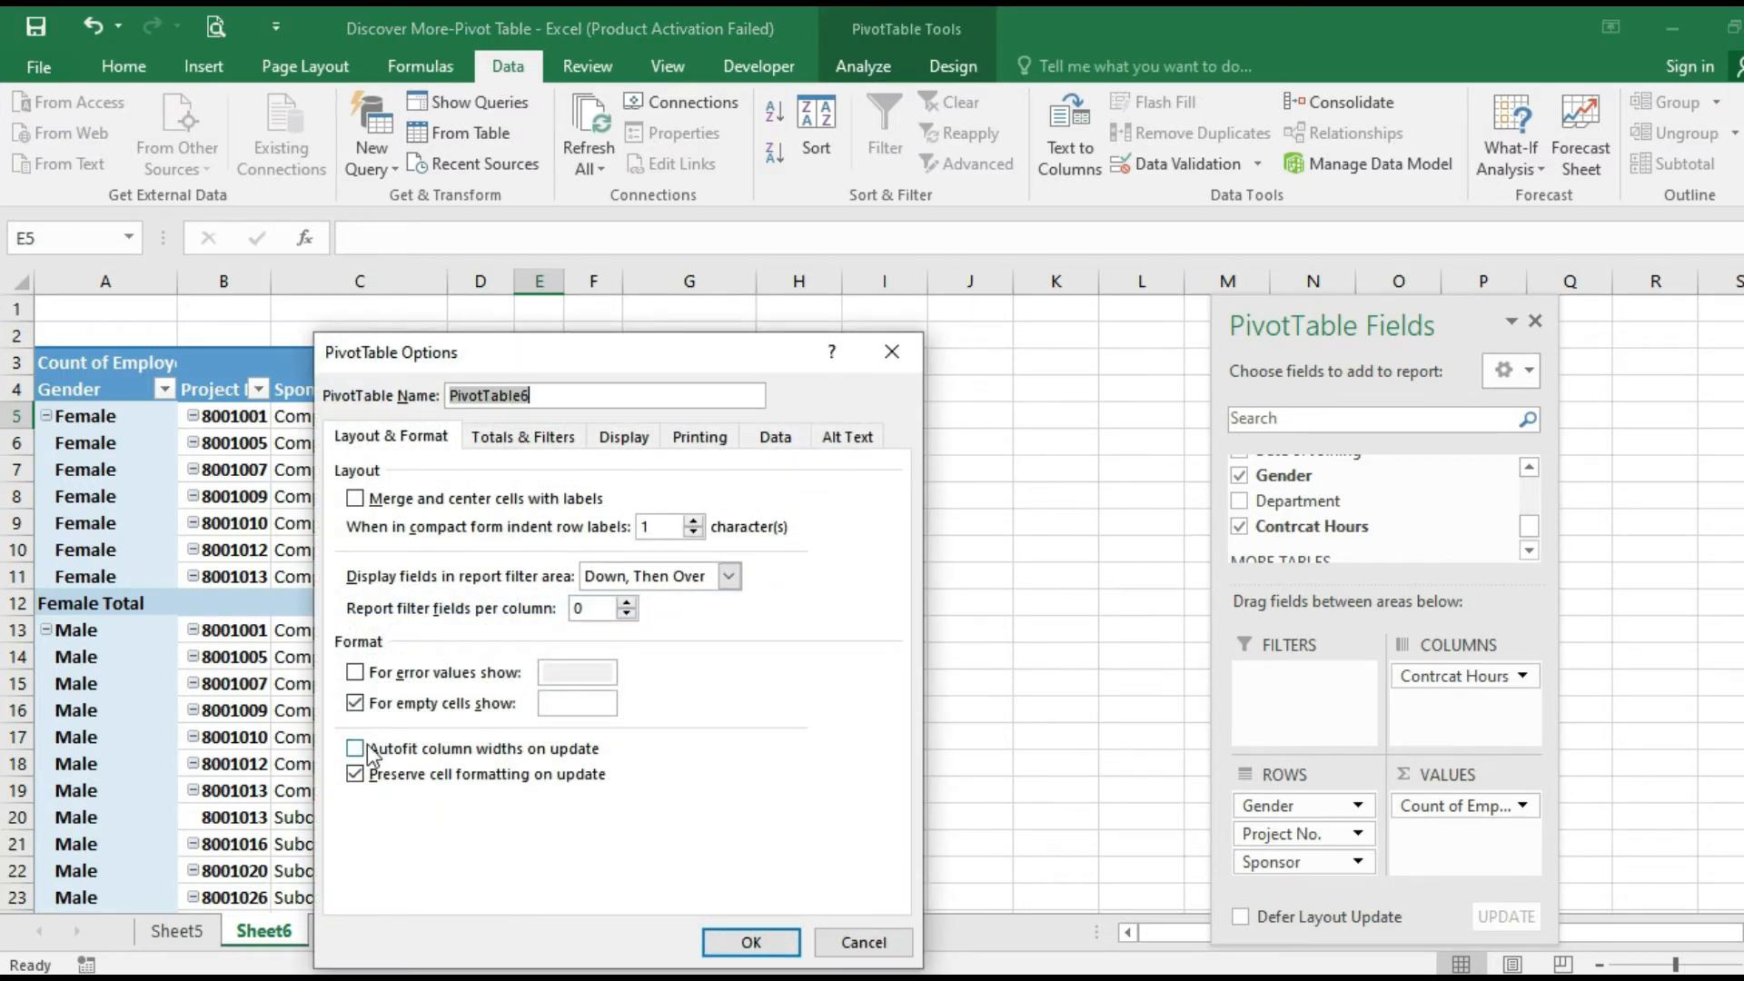
pyautogui.click(864, 945)
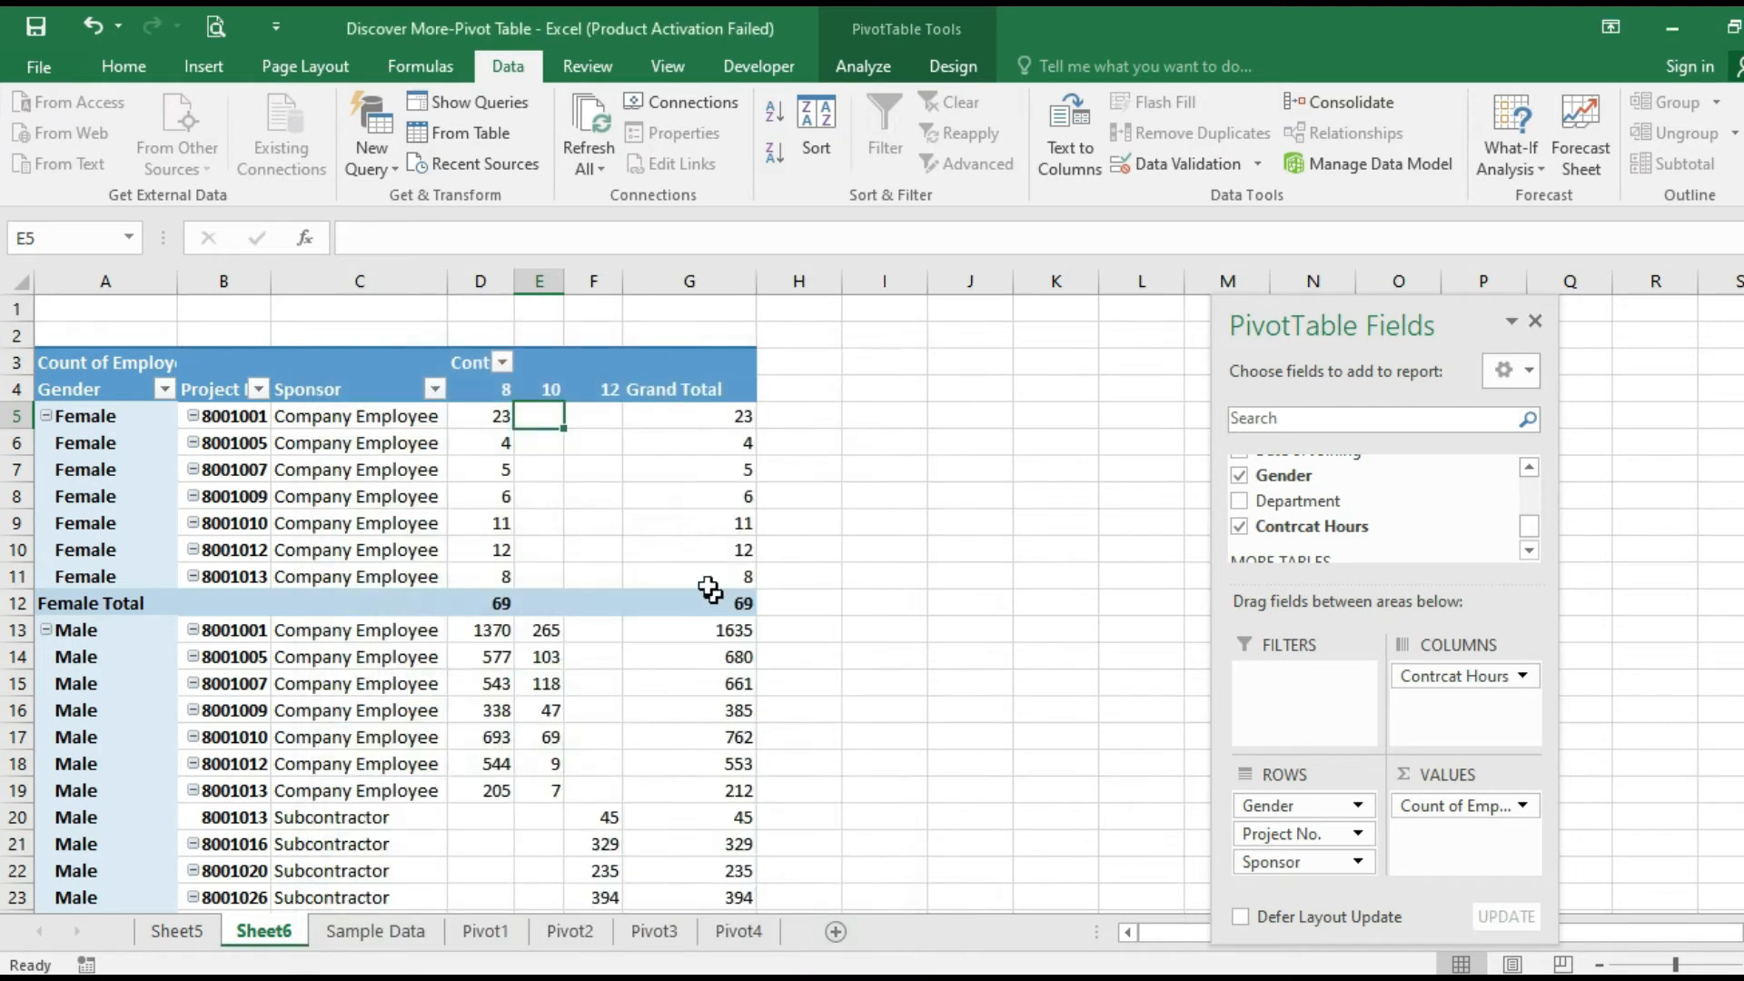
pyautogui.click(633, 514)
pyautogui.click(608, 470)
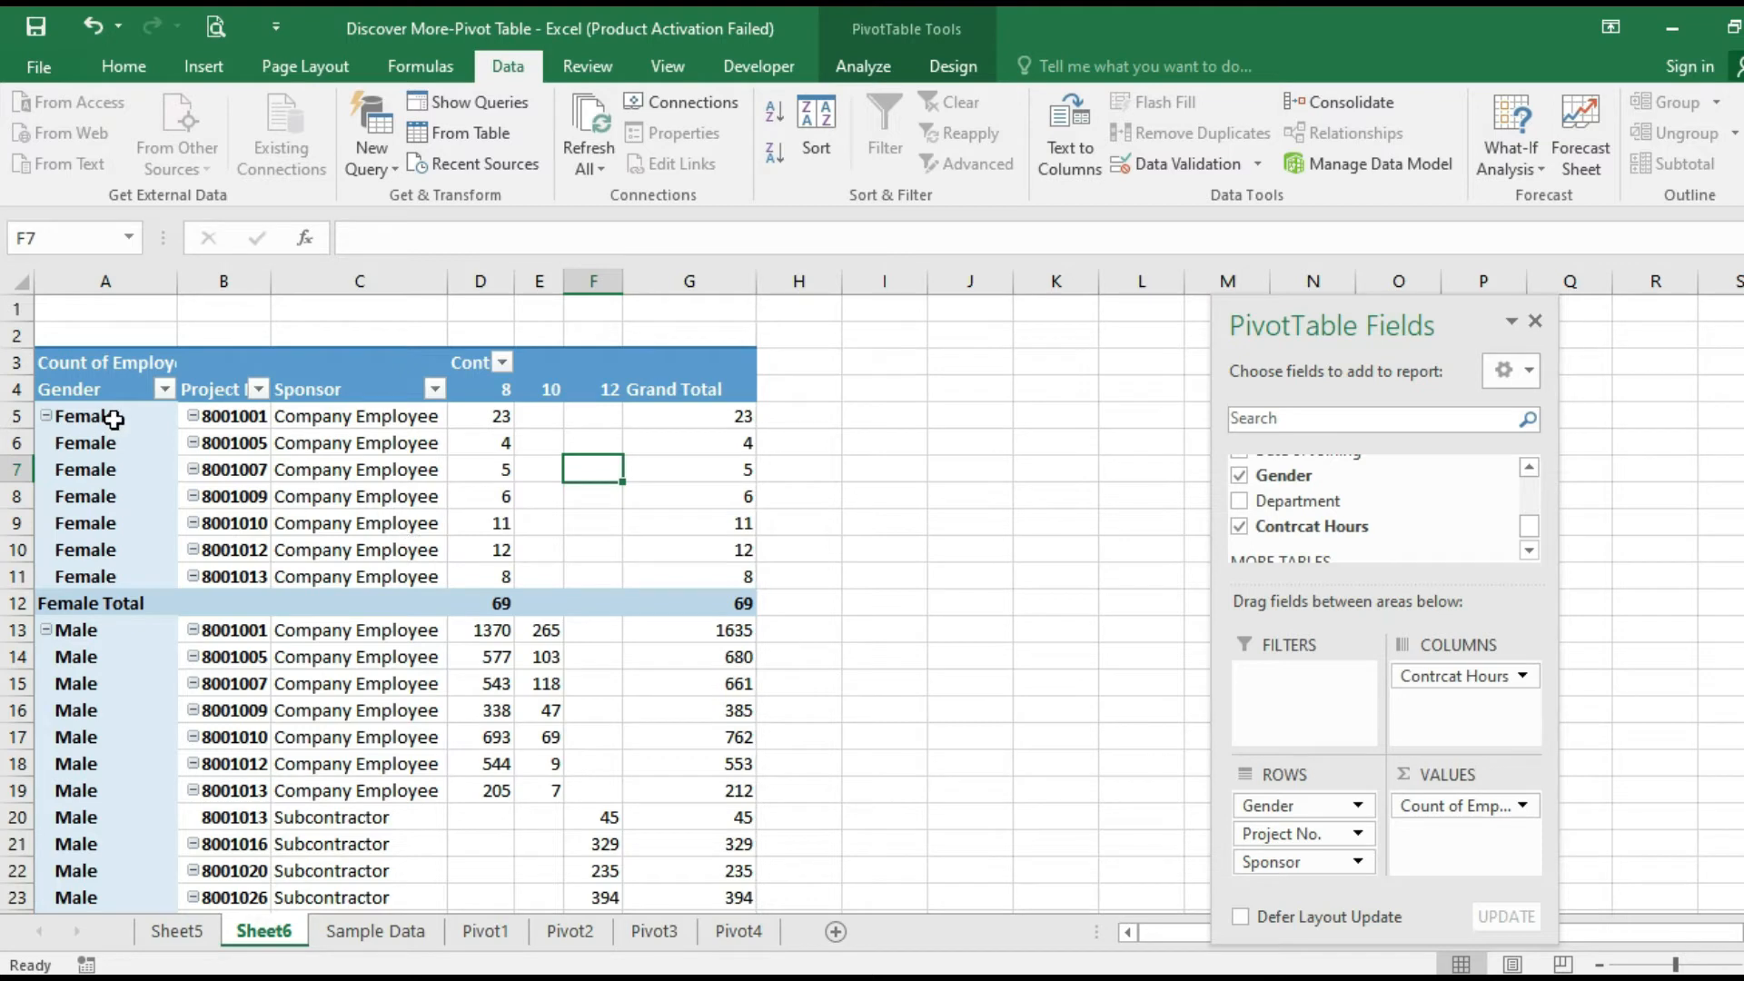
# Turn on Merge and center cells with labels in the PivotTable options, and inspect the Gender, Project No. and Sponsor cells
pyautogui.moveTo(107, 418); pyautogui.dragTo(111, 572)
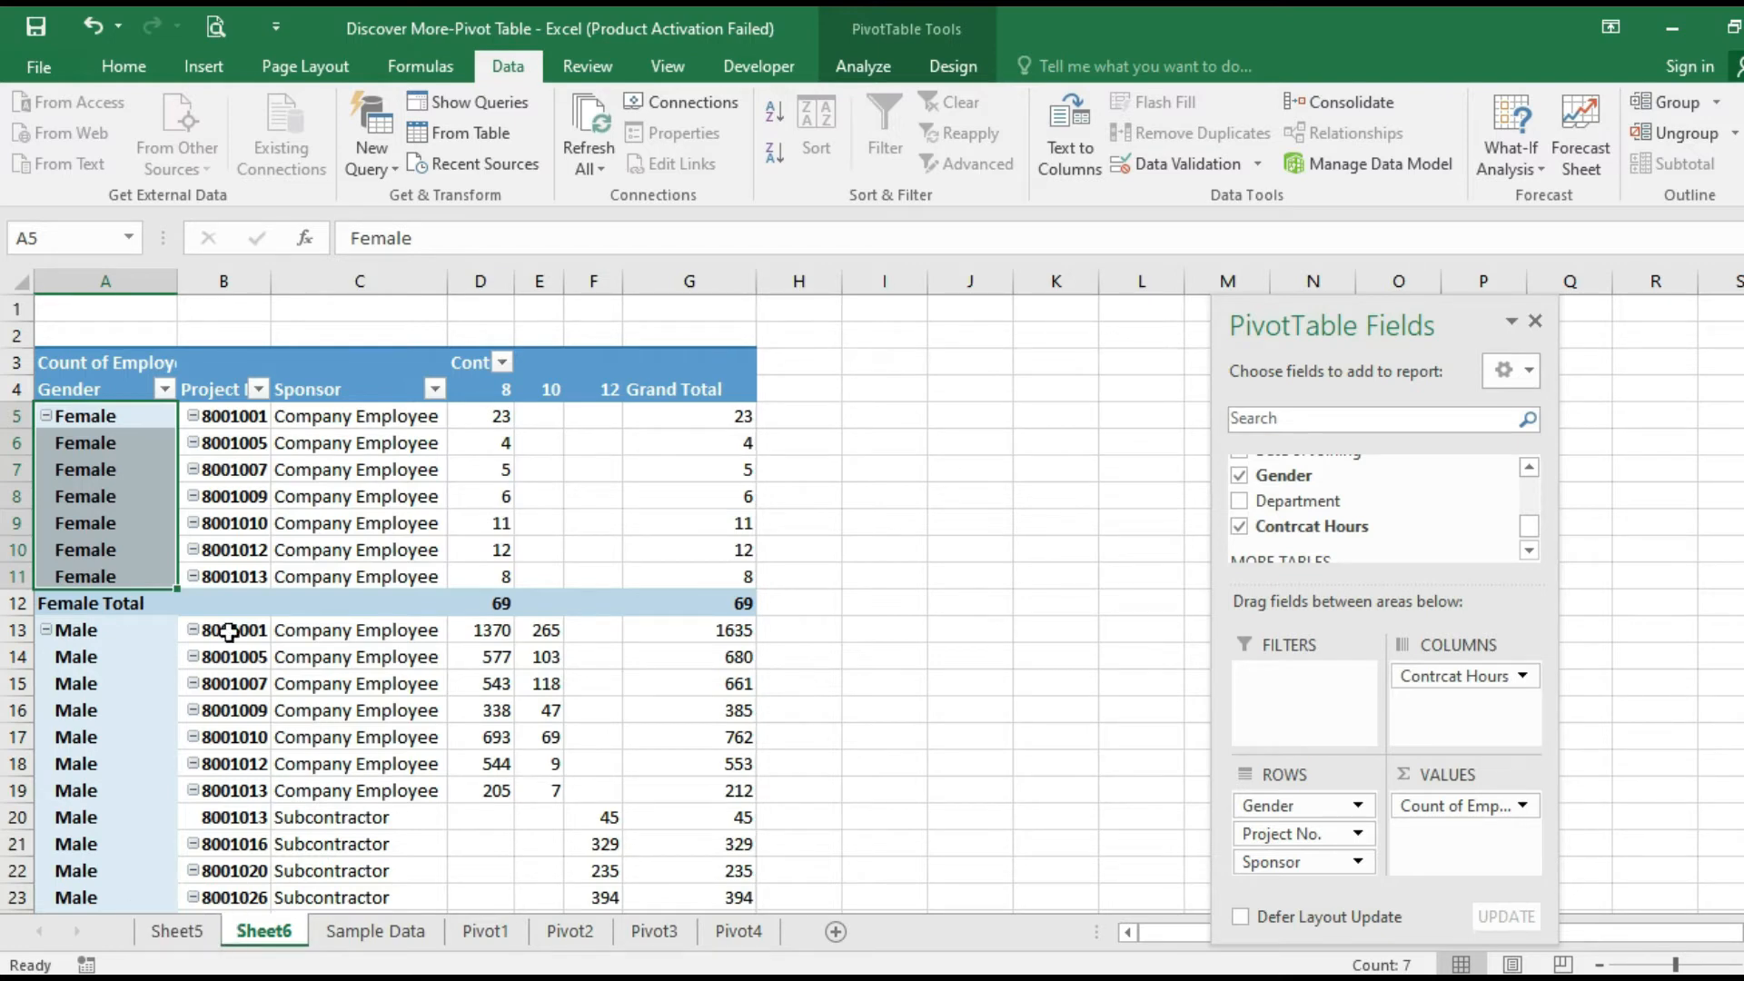
pyautogui.rightClick(146, 442)
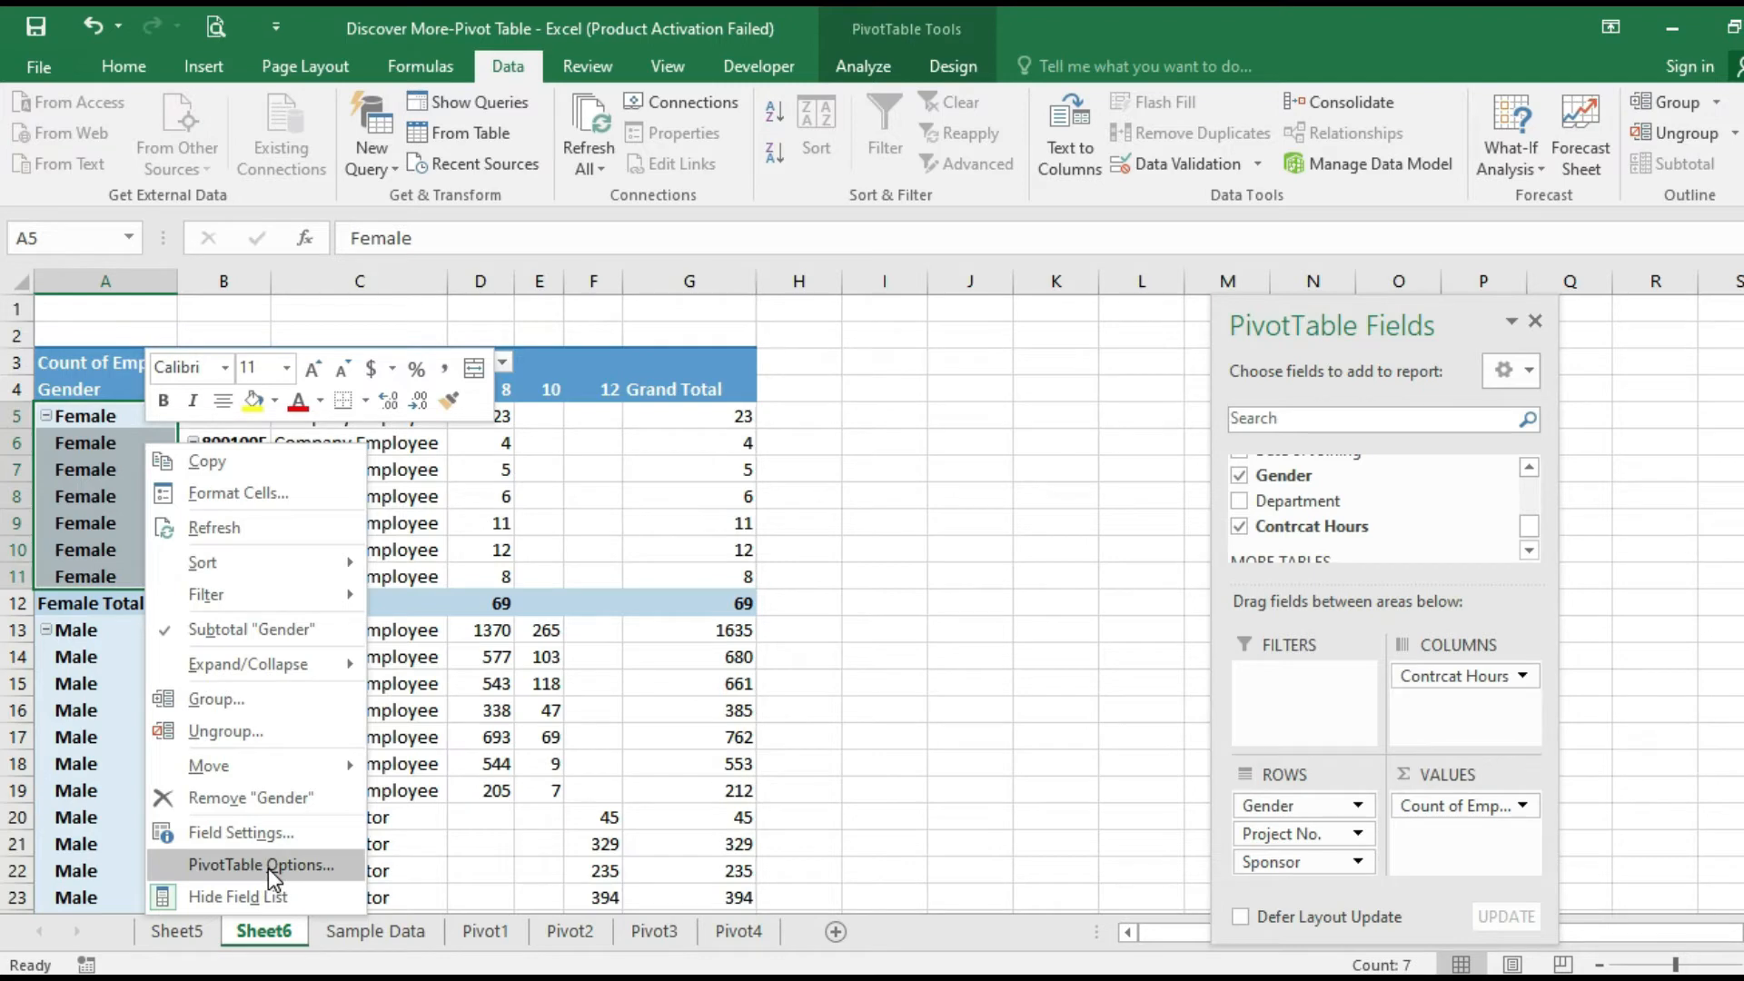
pyautogui.click(269, 864)
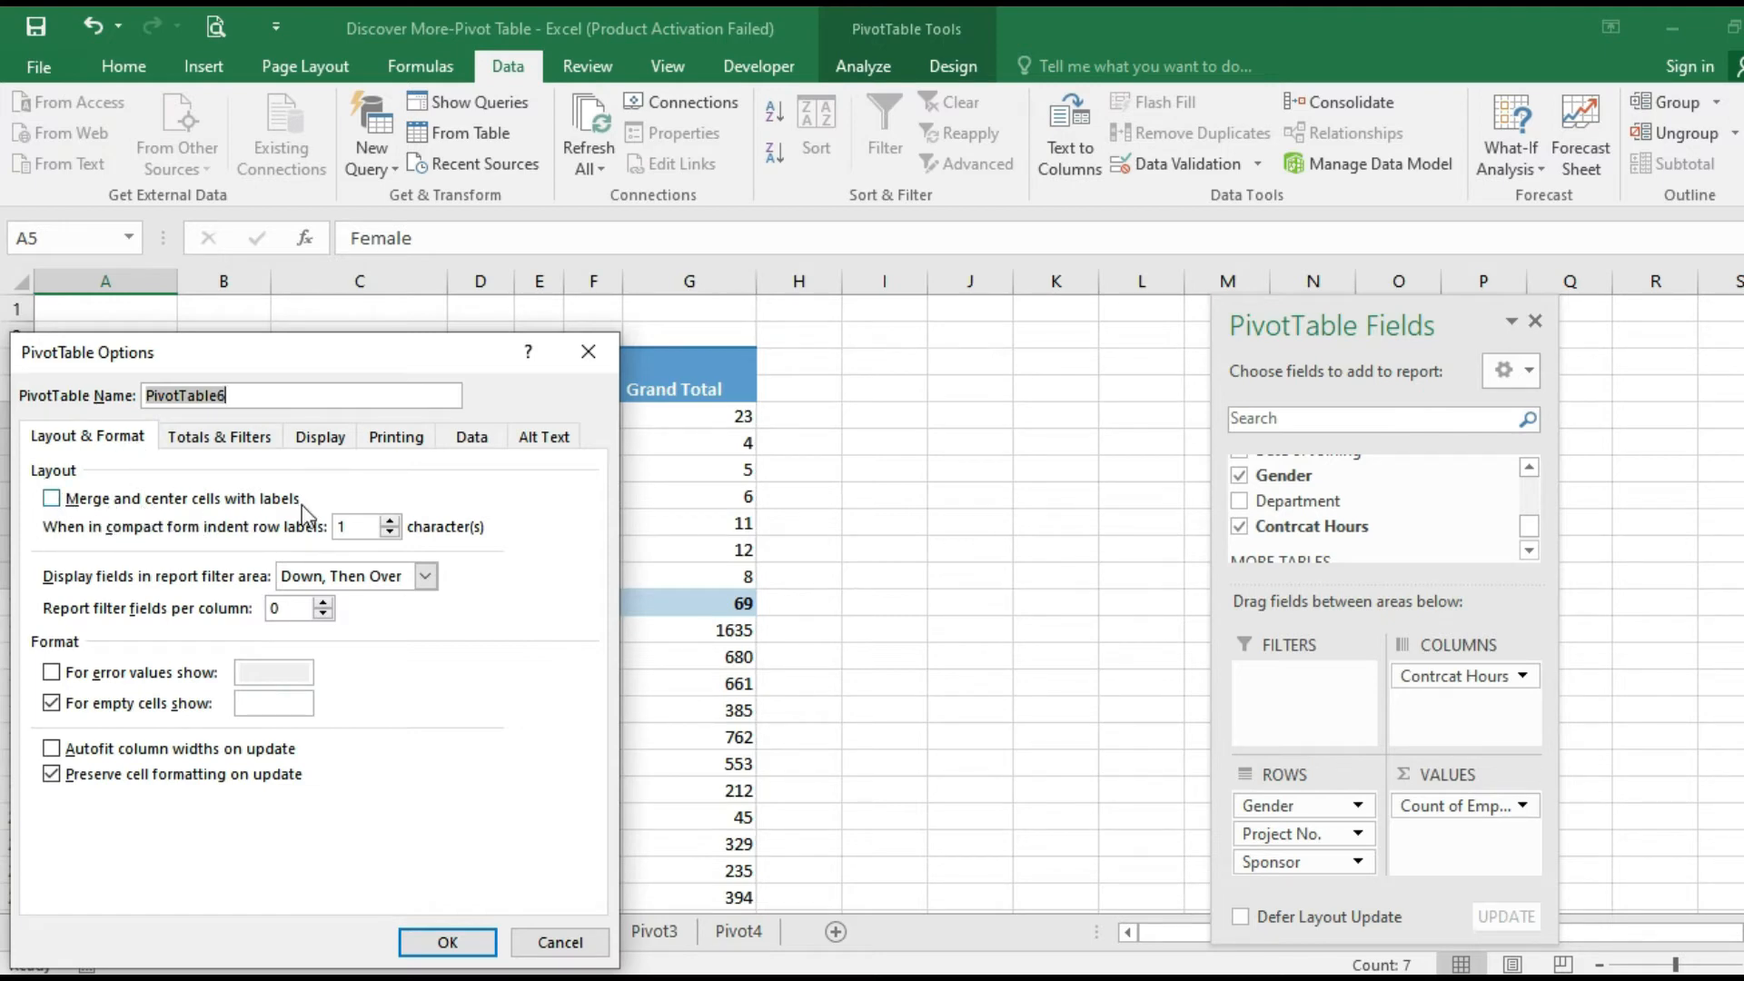
pyautogui.click(53, 498)
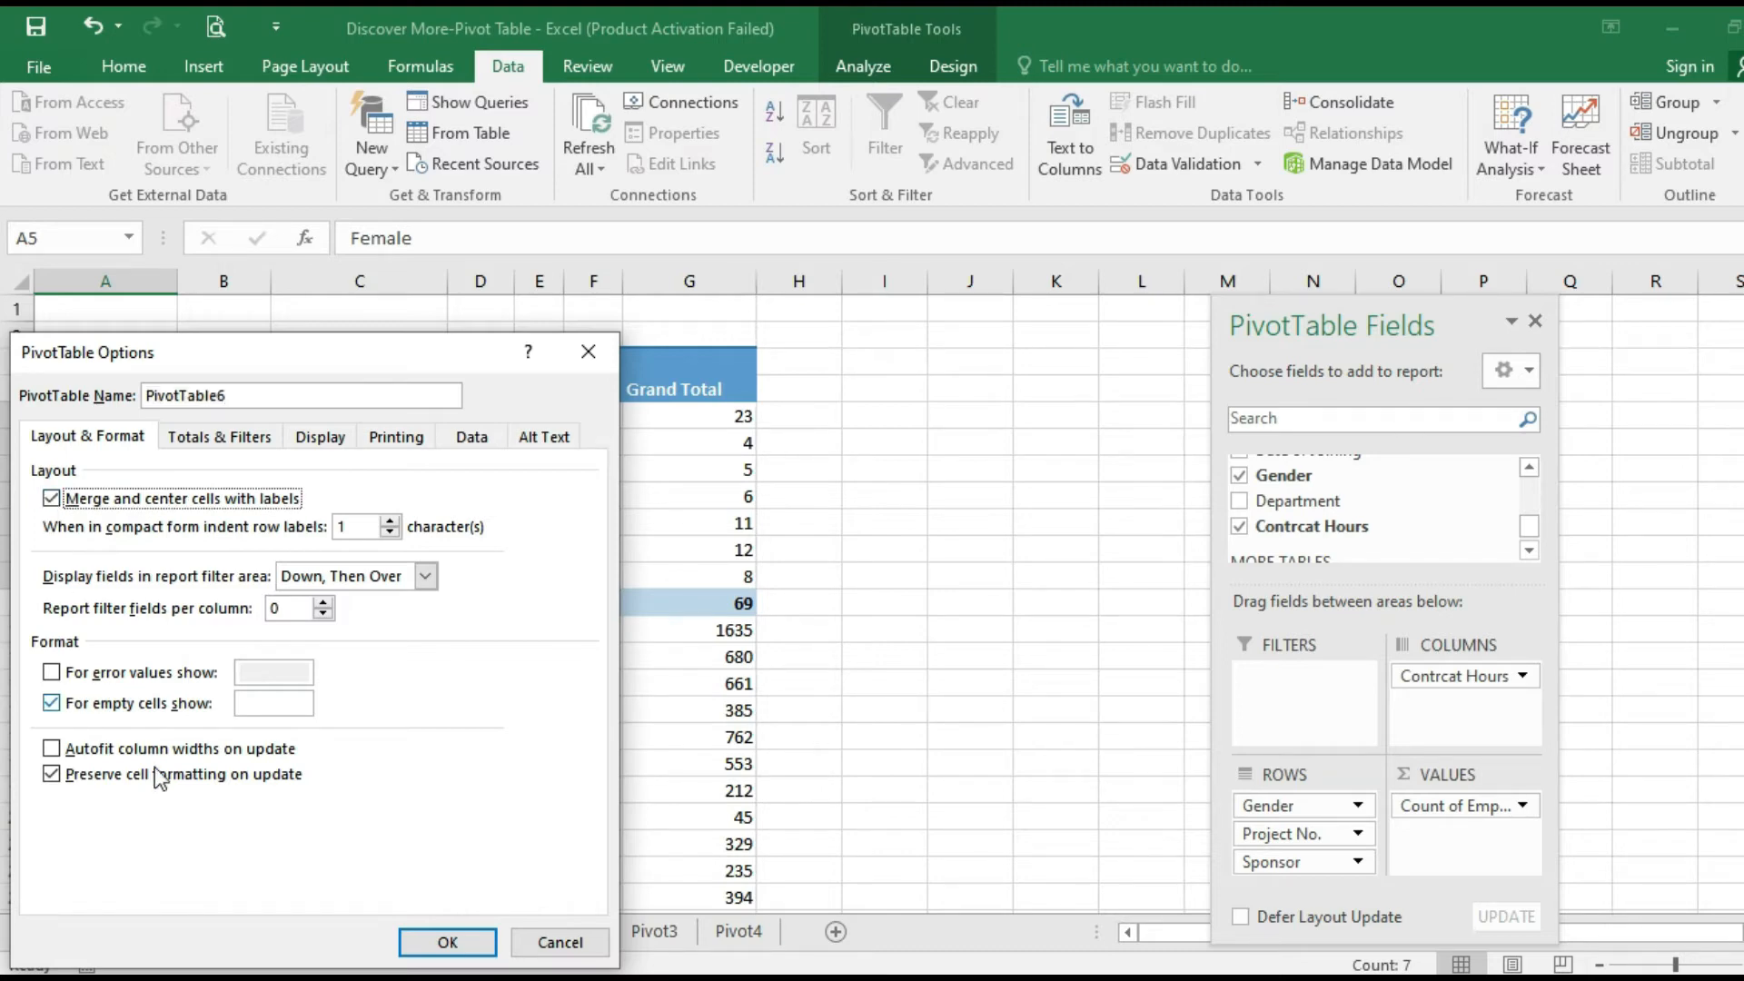
pyautogui.click(442, 941)
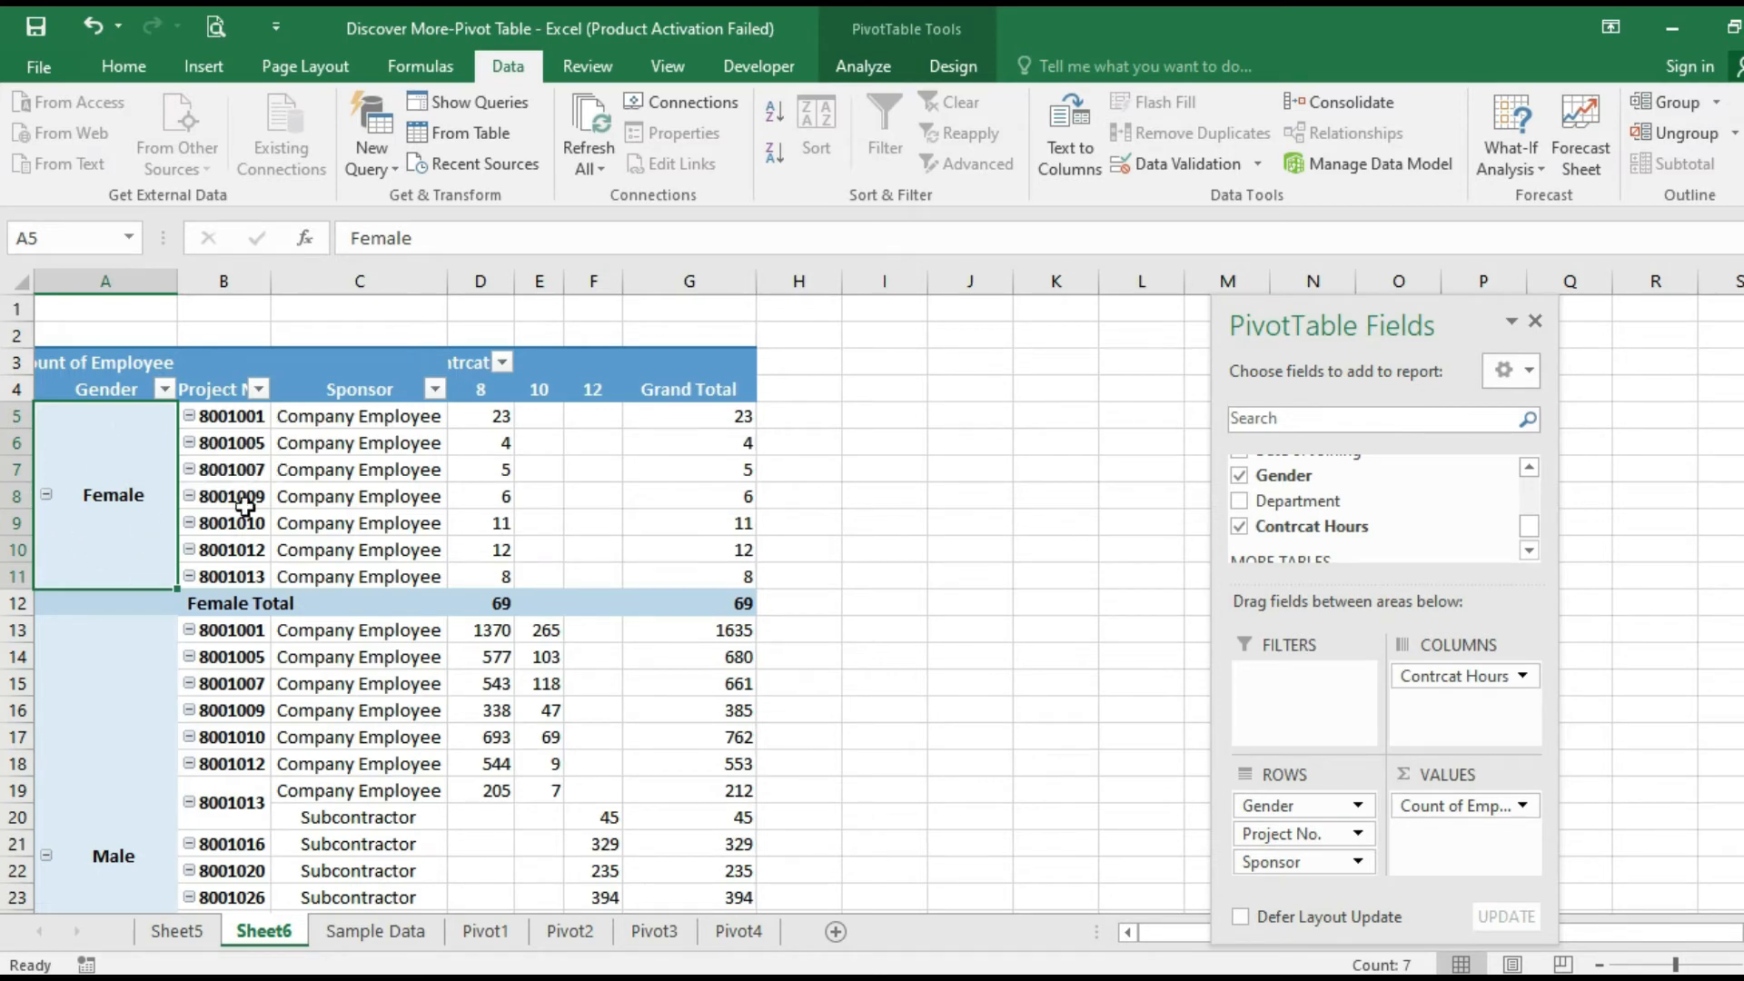
pyautogui.click(218, 417)
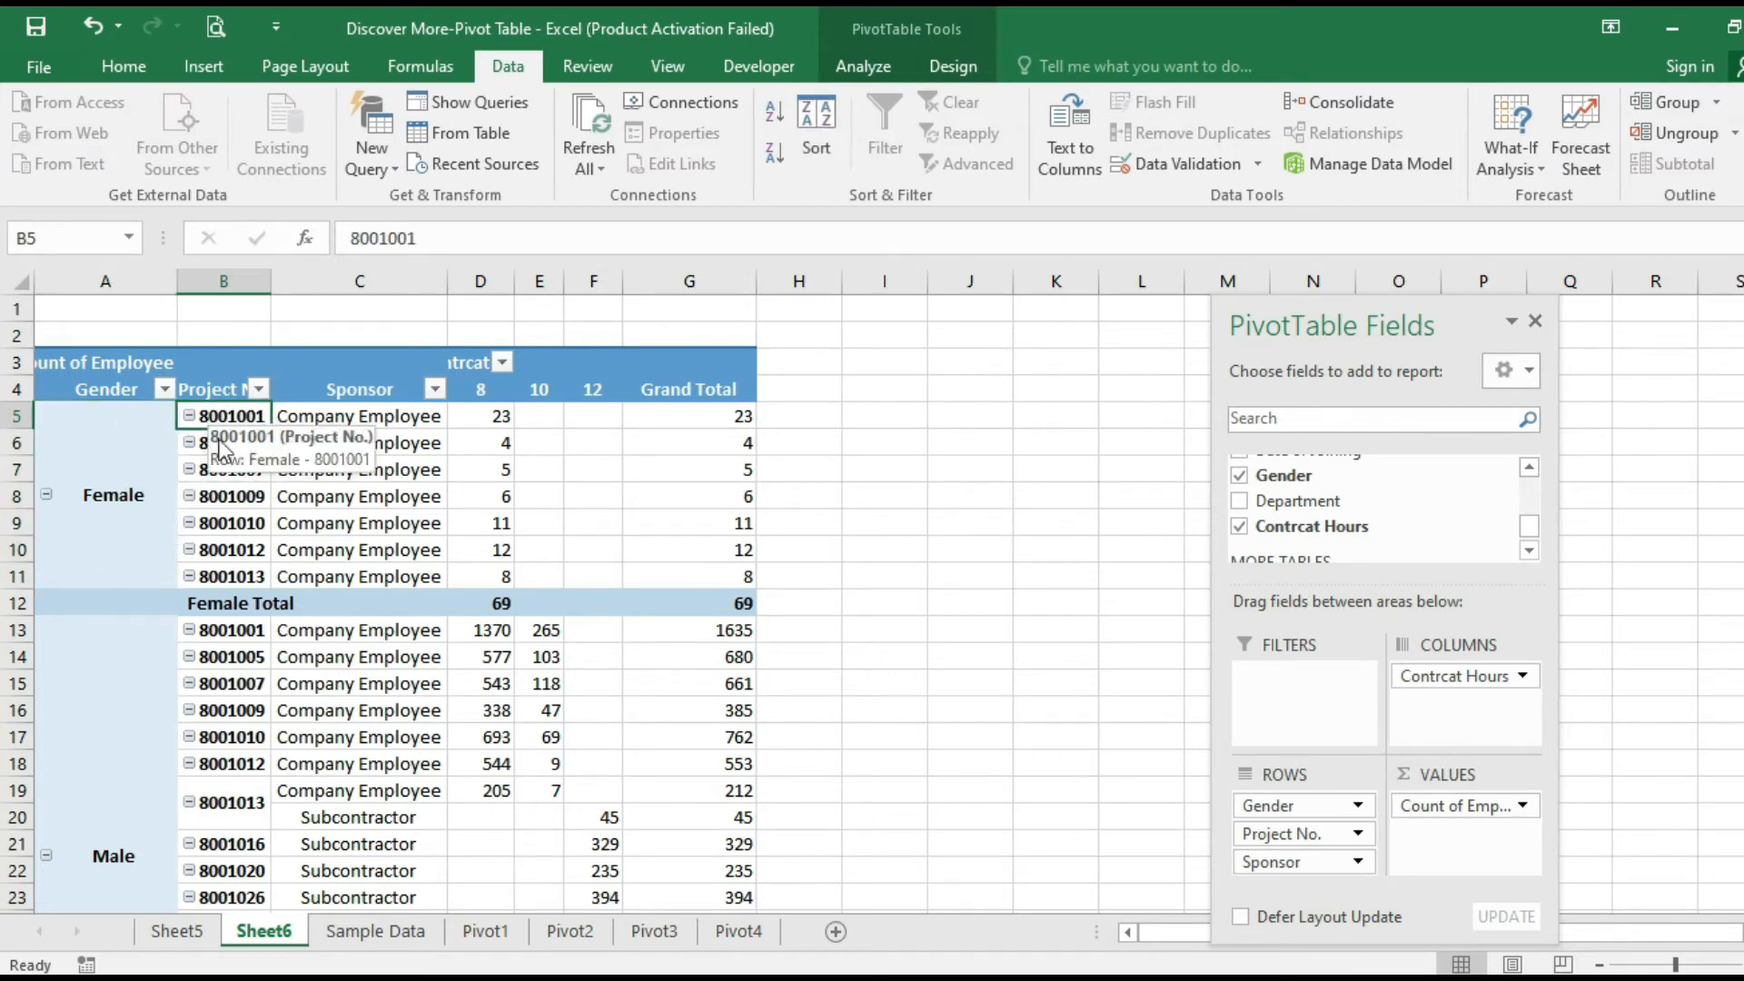
pyautogui.click(125, 484)
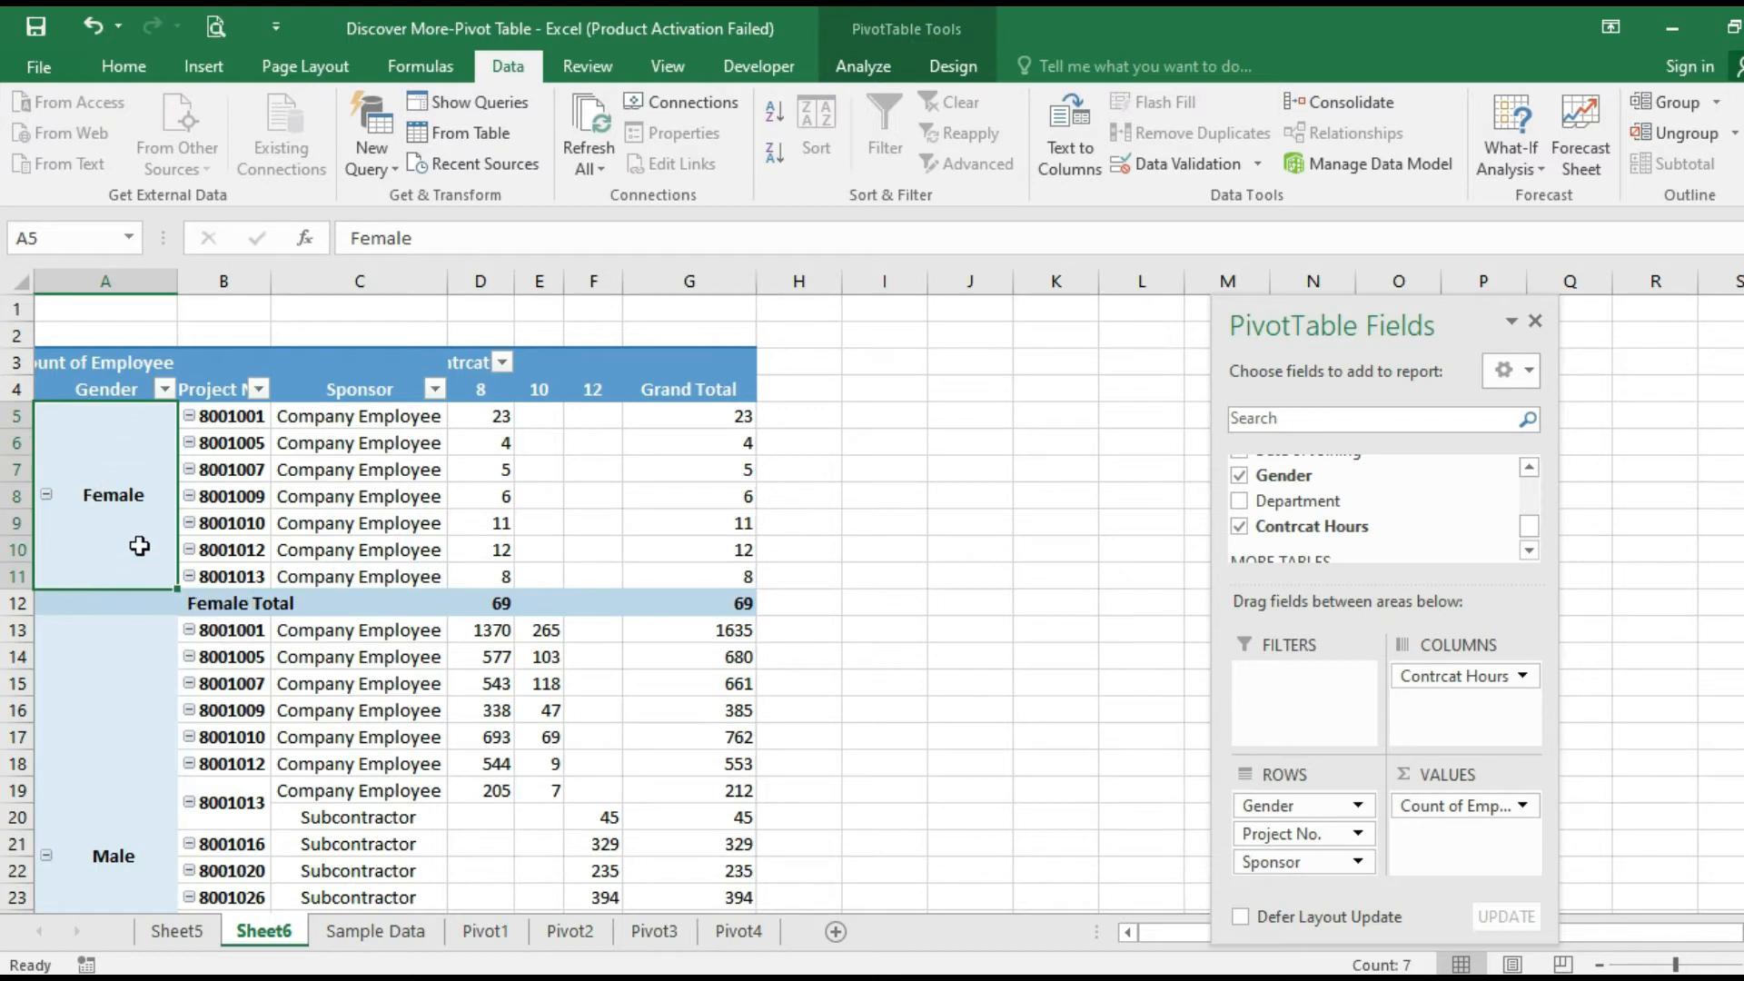
pyautogui.moveTo(354, 476); pyautogui.dragTo(367, 498)
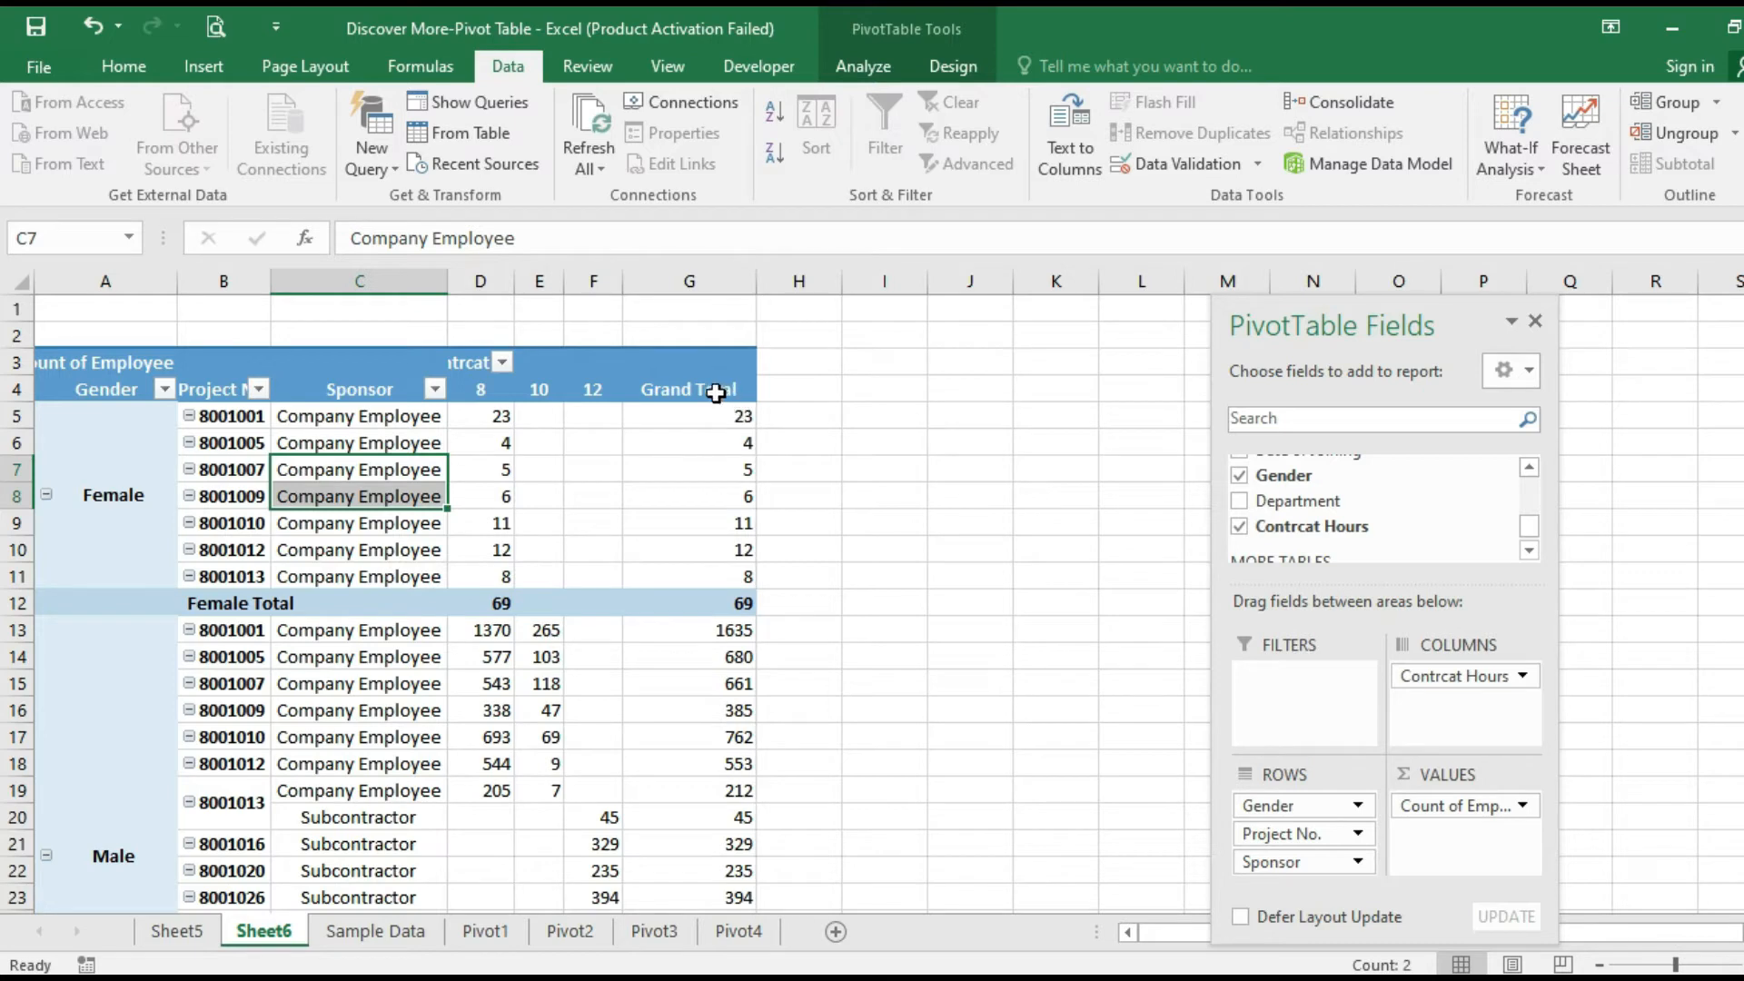
# Try hiding the Grand Total column by shrinking its width to nothing, and undo the change
pyautogui.moveTo(722, 395); pyautogui.dragTo(714, 785)
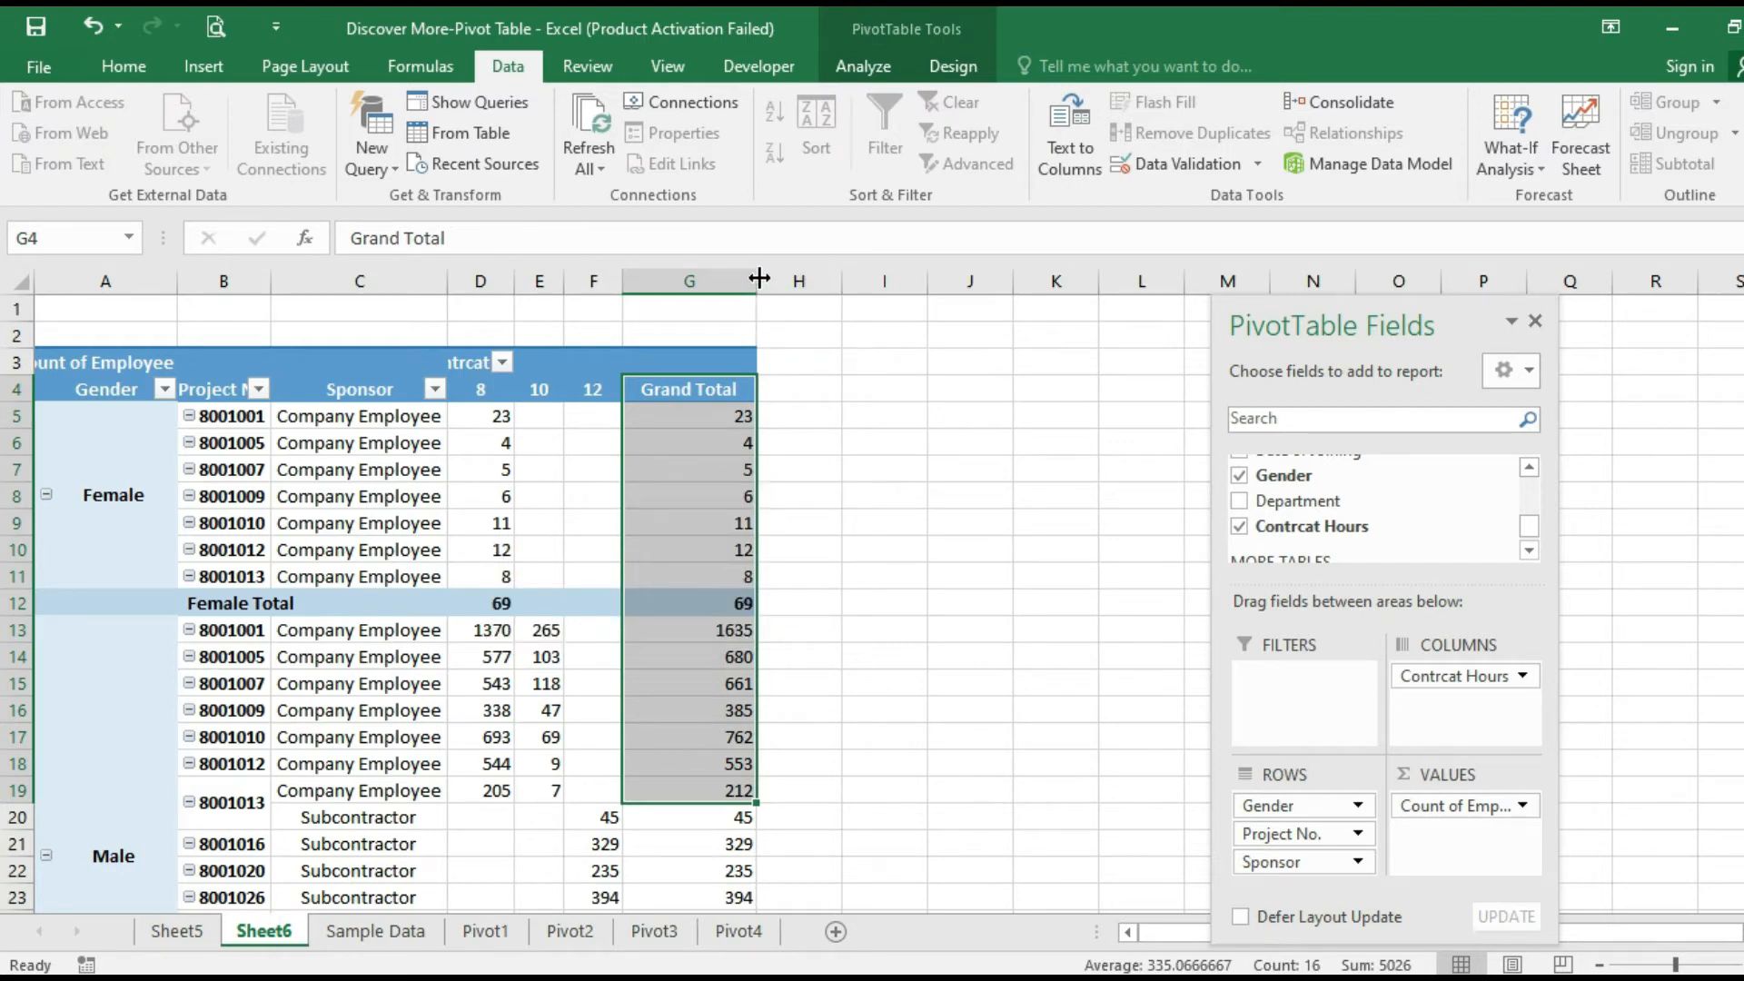
pyautogui.moveTo(759, 279); pyautogui.dragTo(623, 283)
pyautogui.click(607, 496)
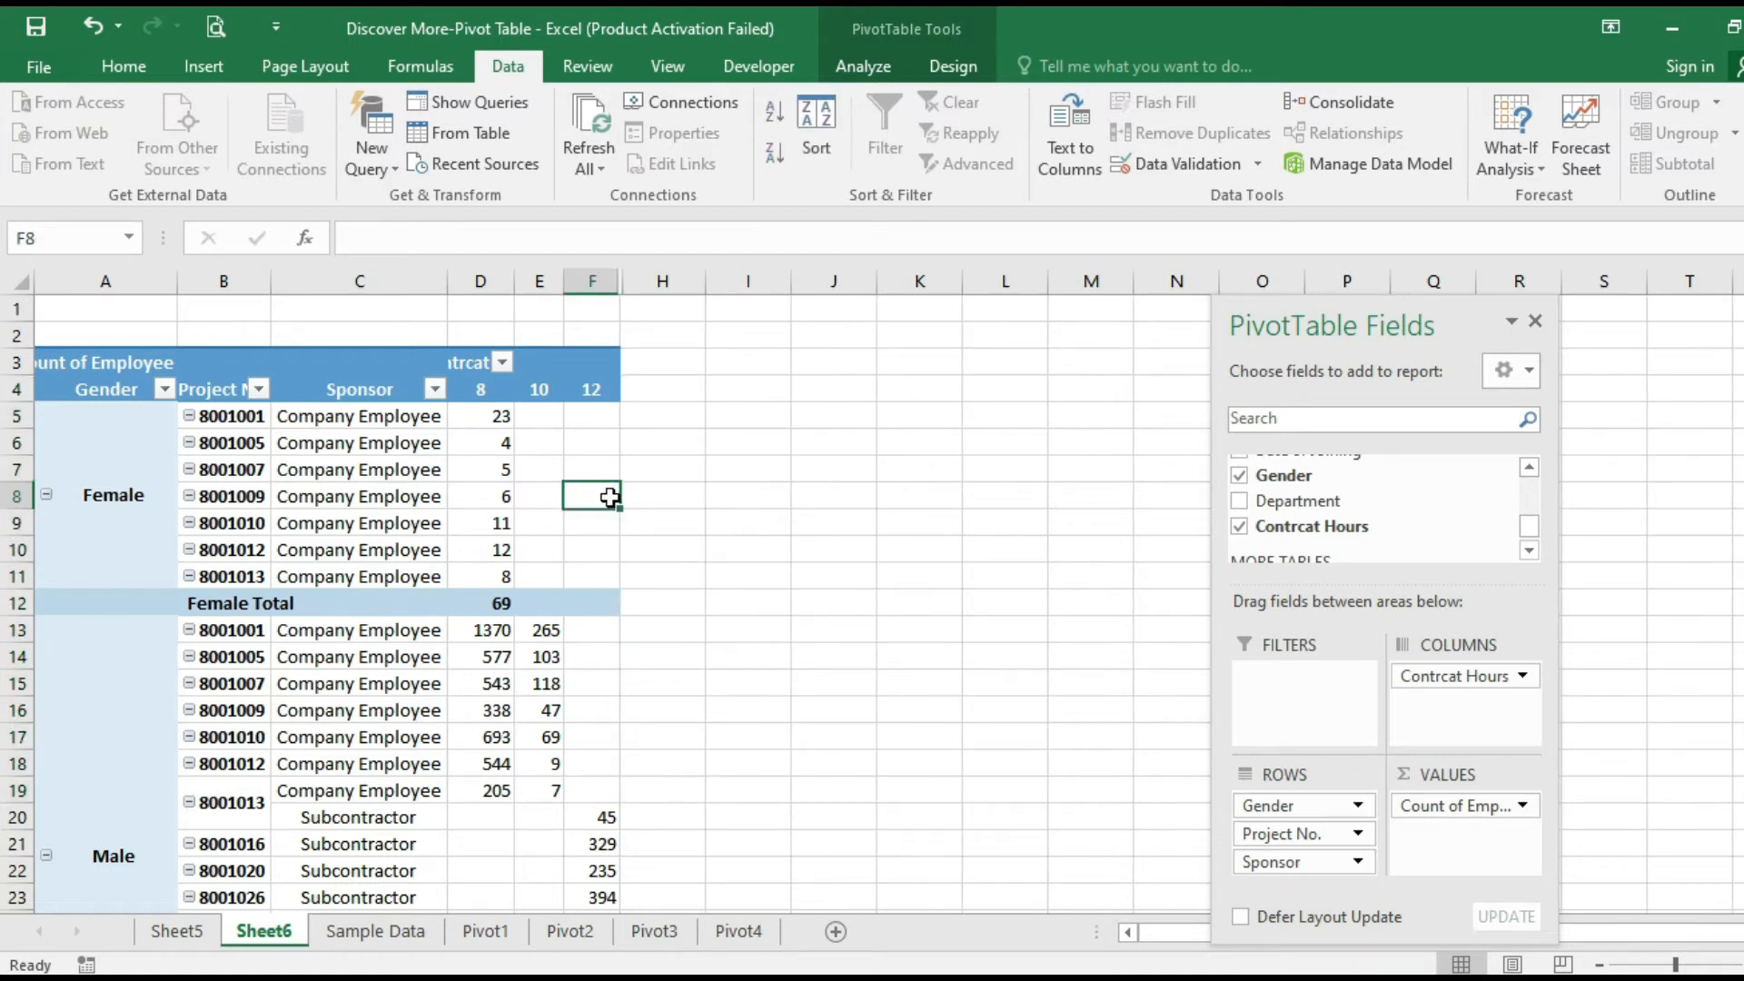
pyautogui.moveTo(608, 496)
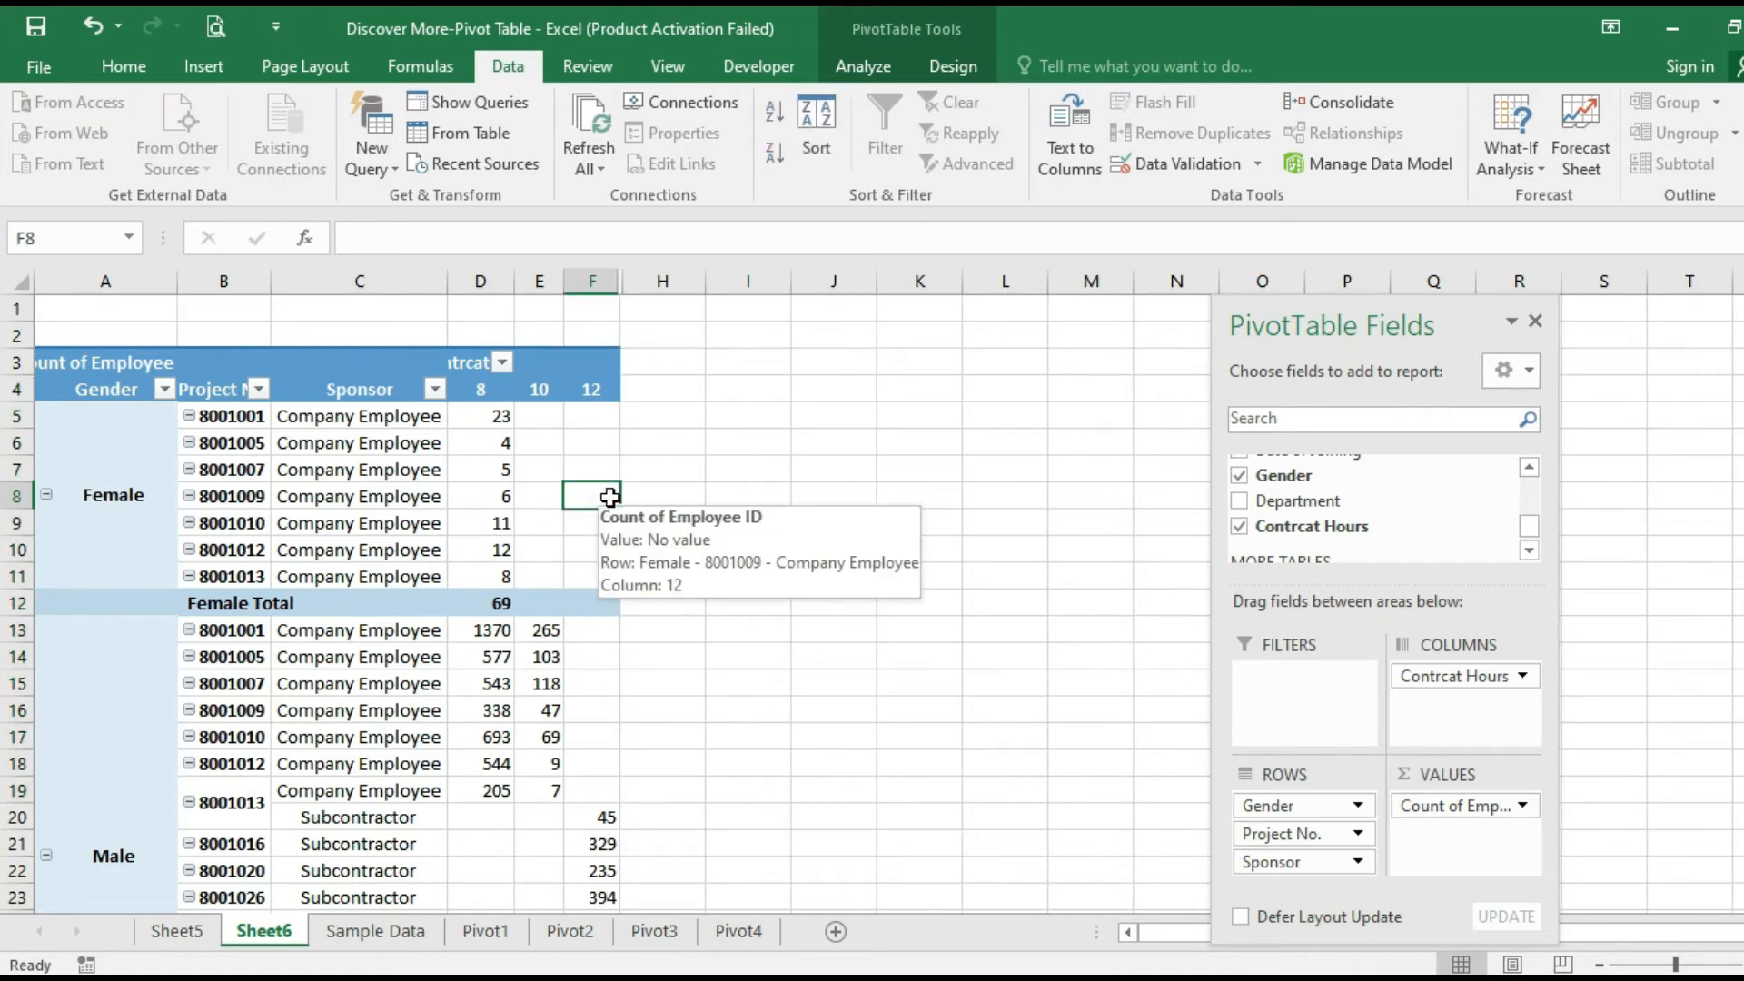
pyautogui.hotkey('ctrl', 'z')
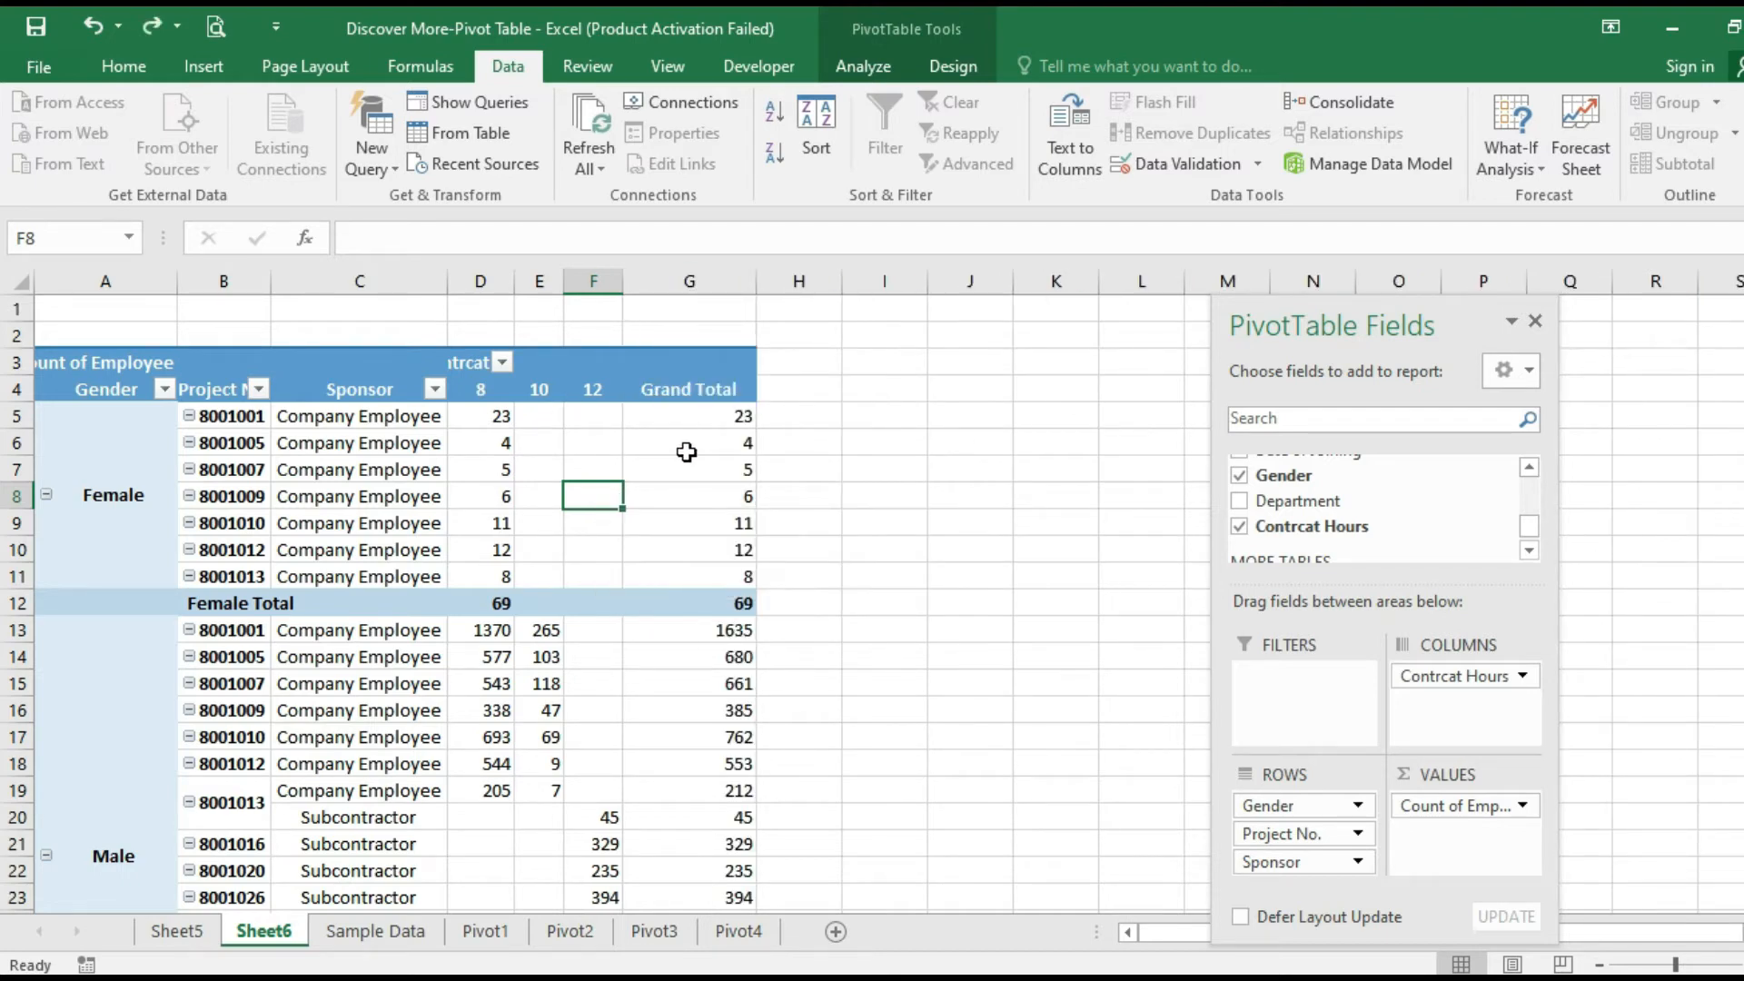
# Review the row and column grand total settings in the PivotTable options, and look at the table's Grand Total row
pyautogui.rightClick(656, 417)
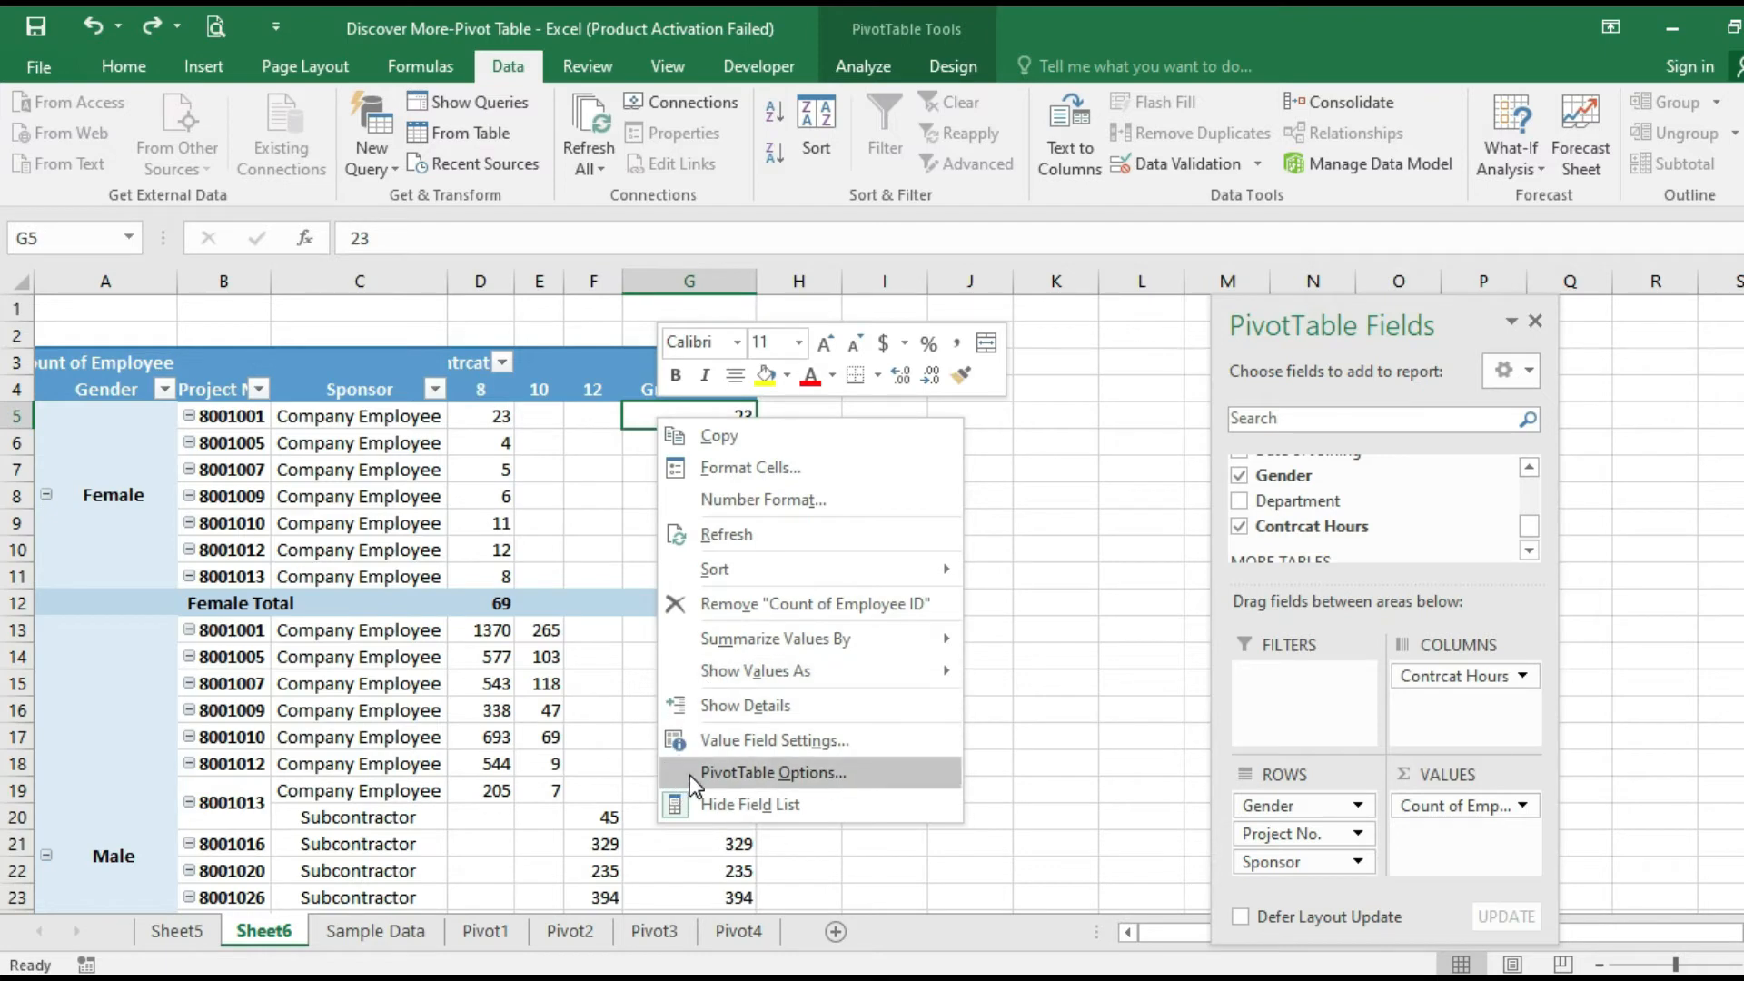
pyautogui.click(689, 776)
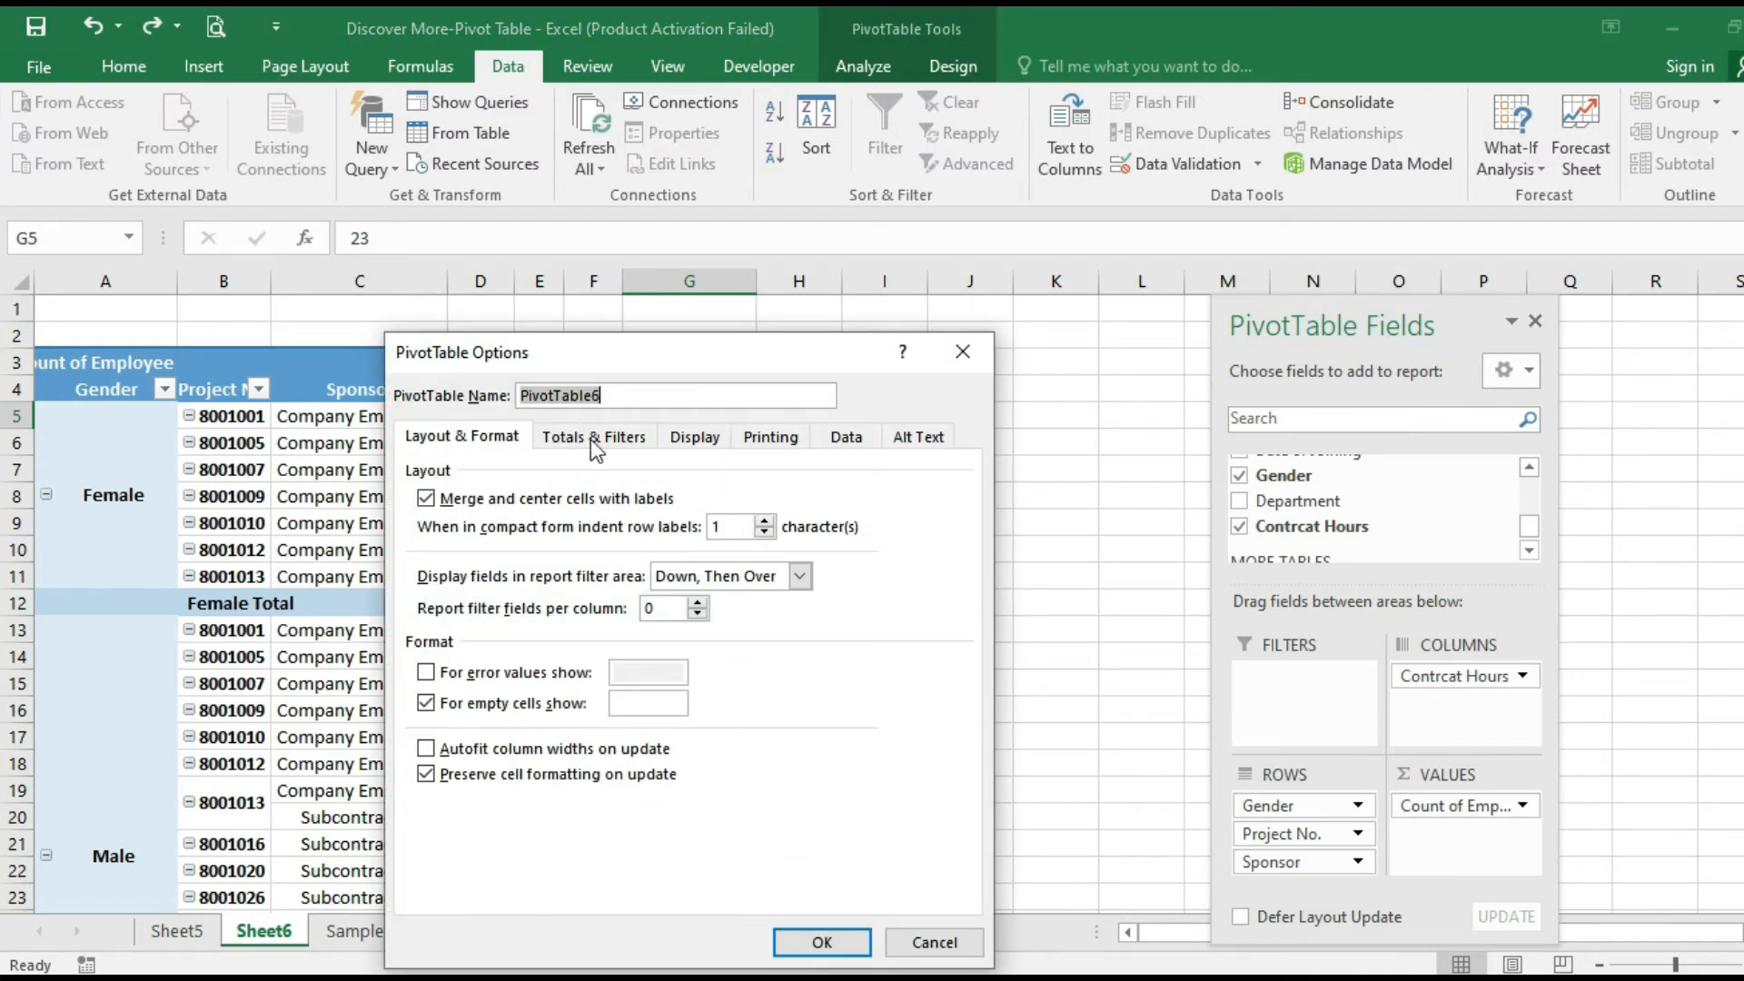
pyautogui.click(563, 438)
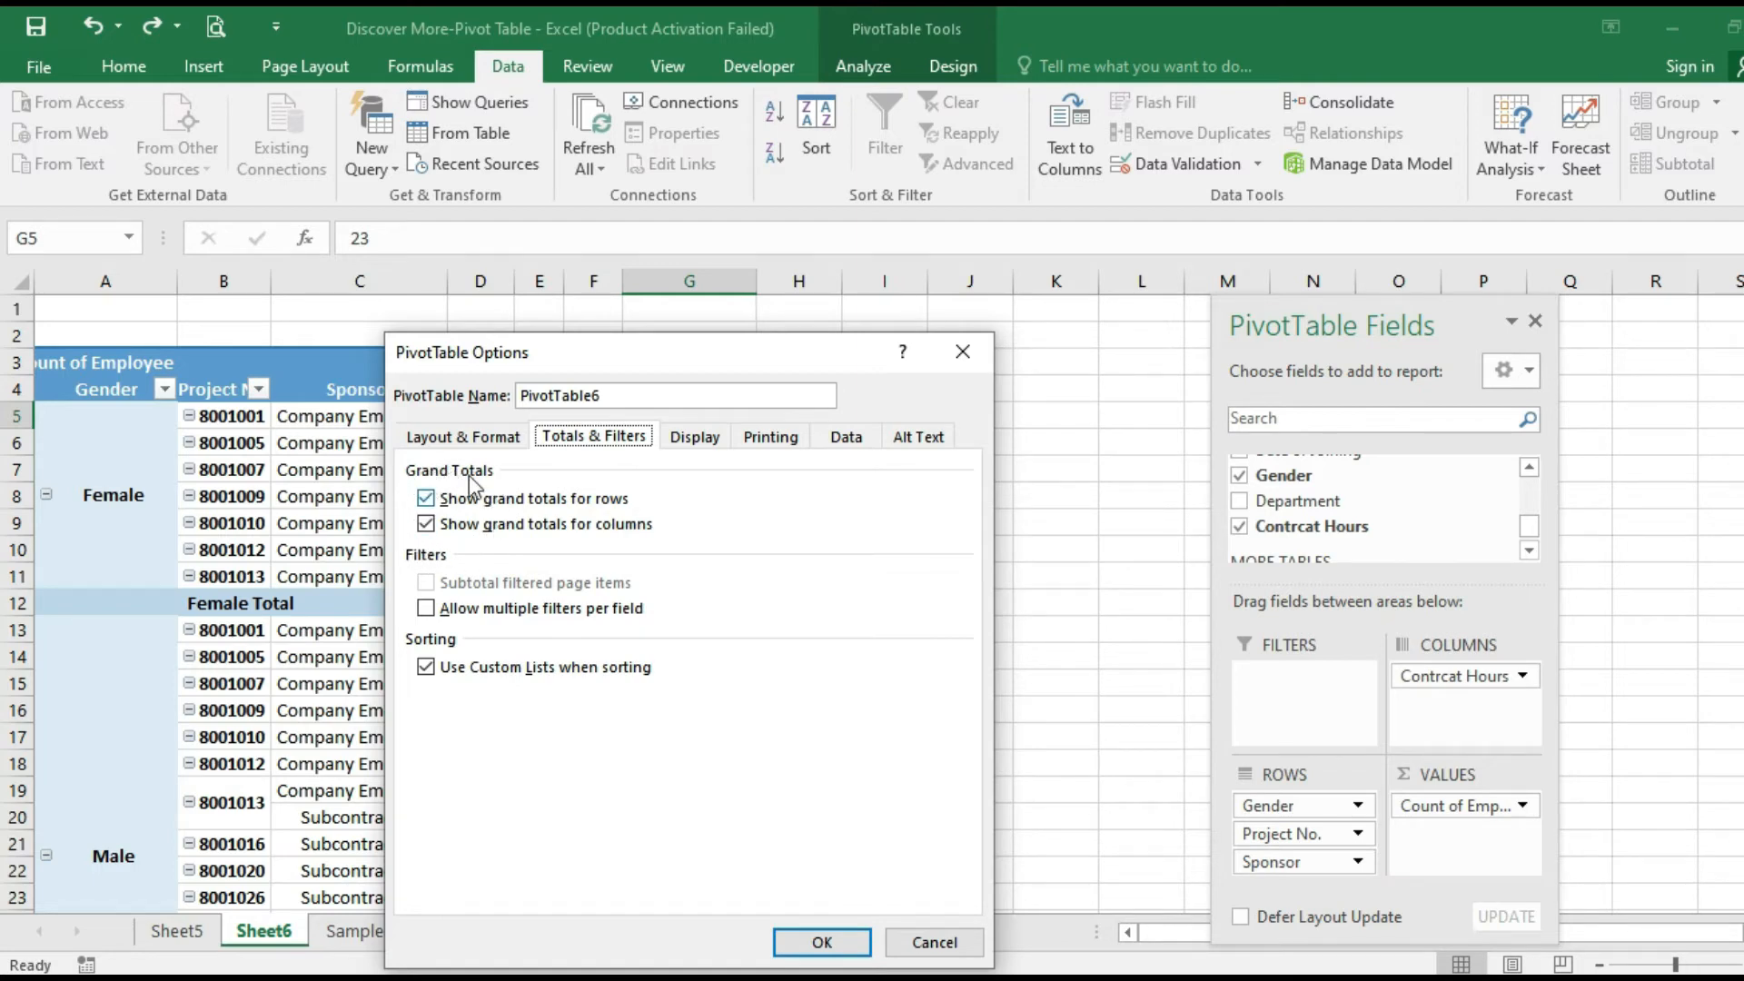
pyautogui.moveTo(549, 341); pyautogui.dragTo(957, 324)
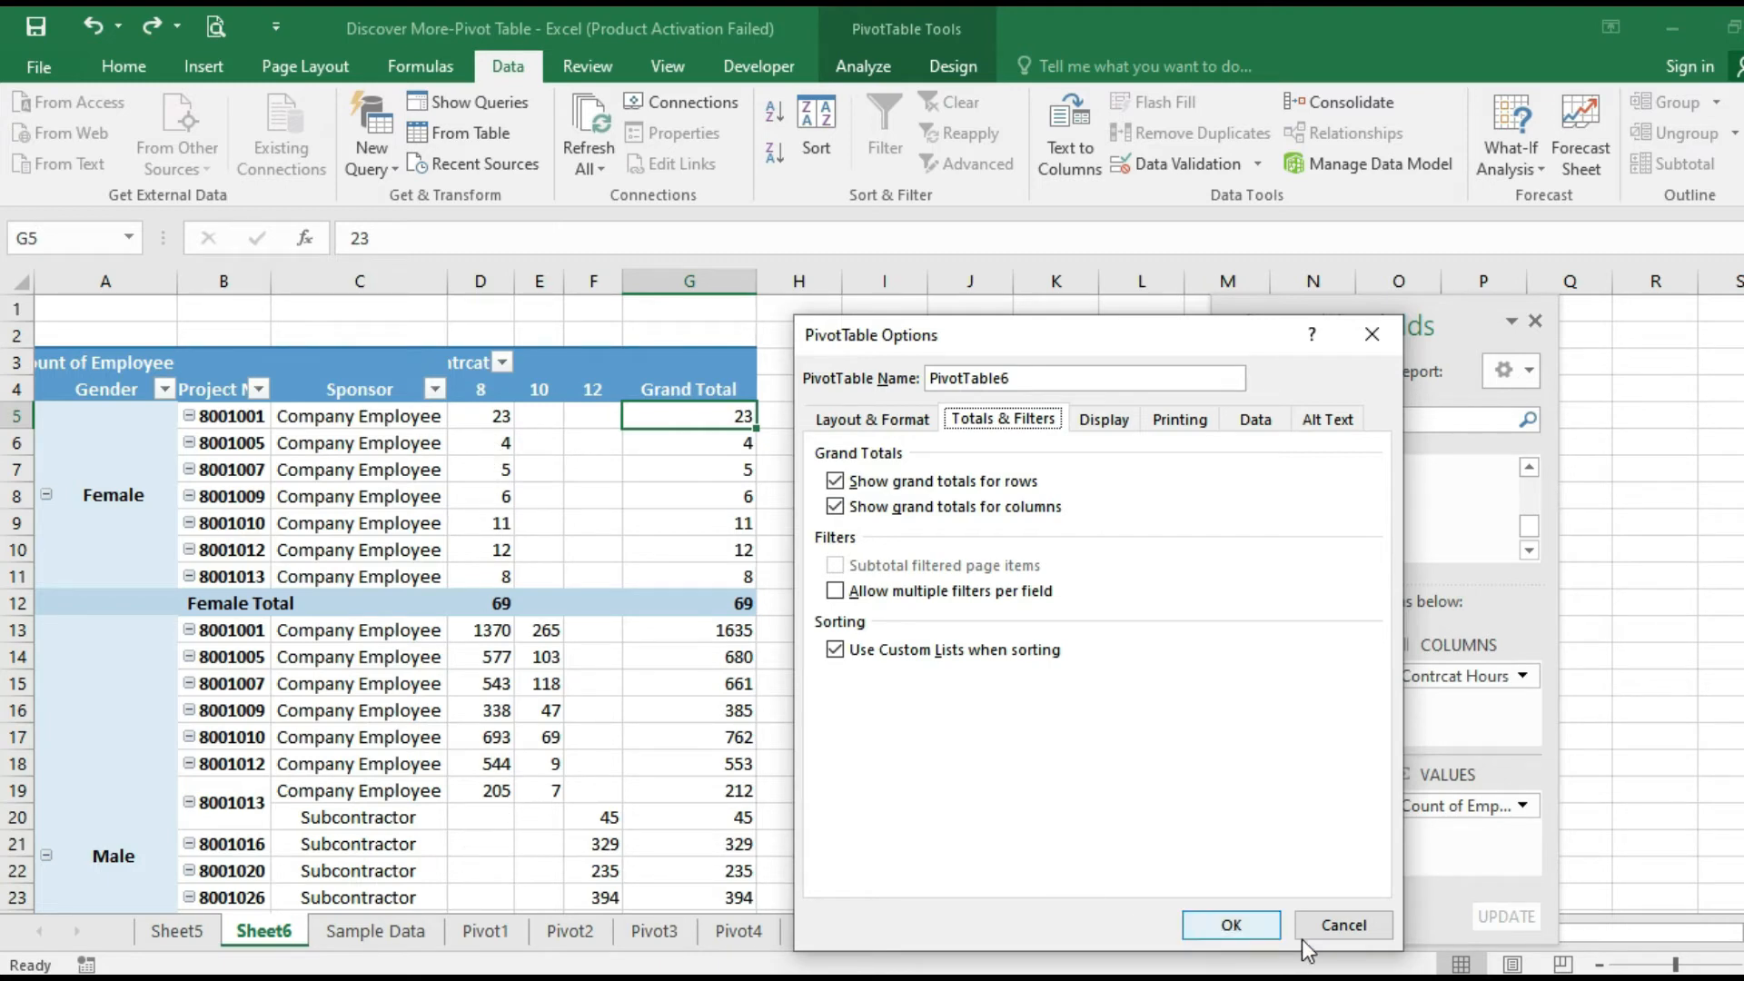
pyautogui.click(1363, 926)
pyautogui.scroll(-5, 513, 610)
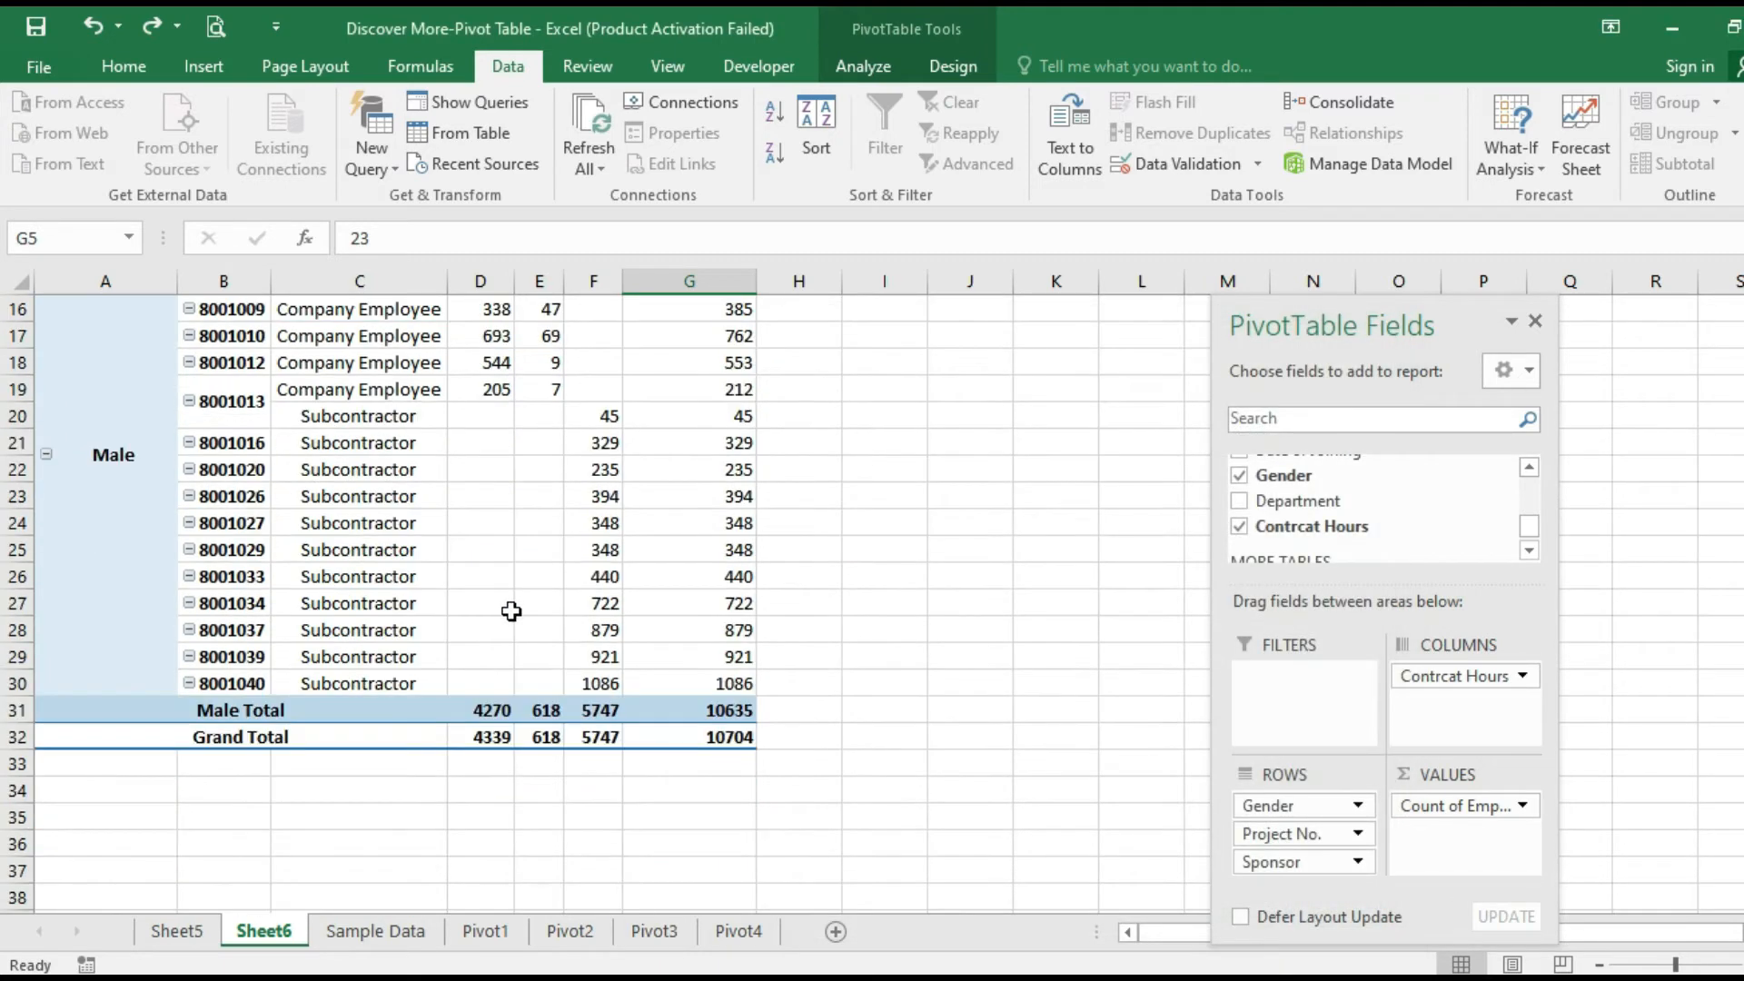
# Inspect the Male Total and Grand Total rows at the end of the pivot table
pyautogui.click(468, 710)
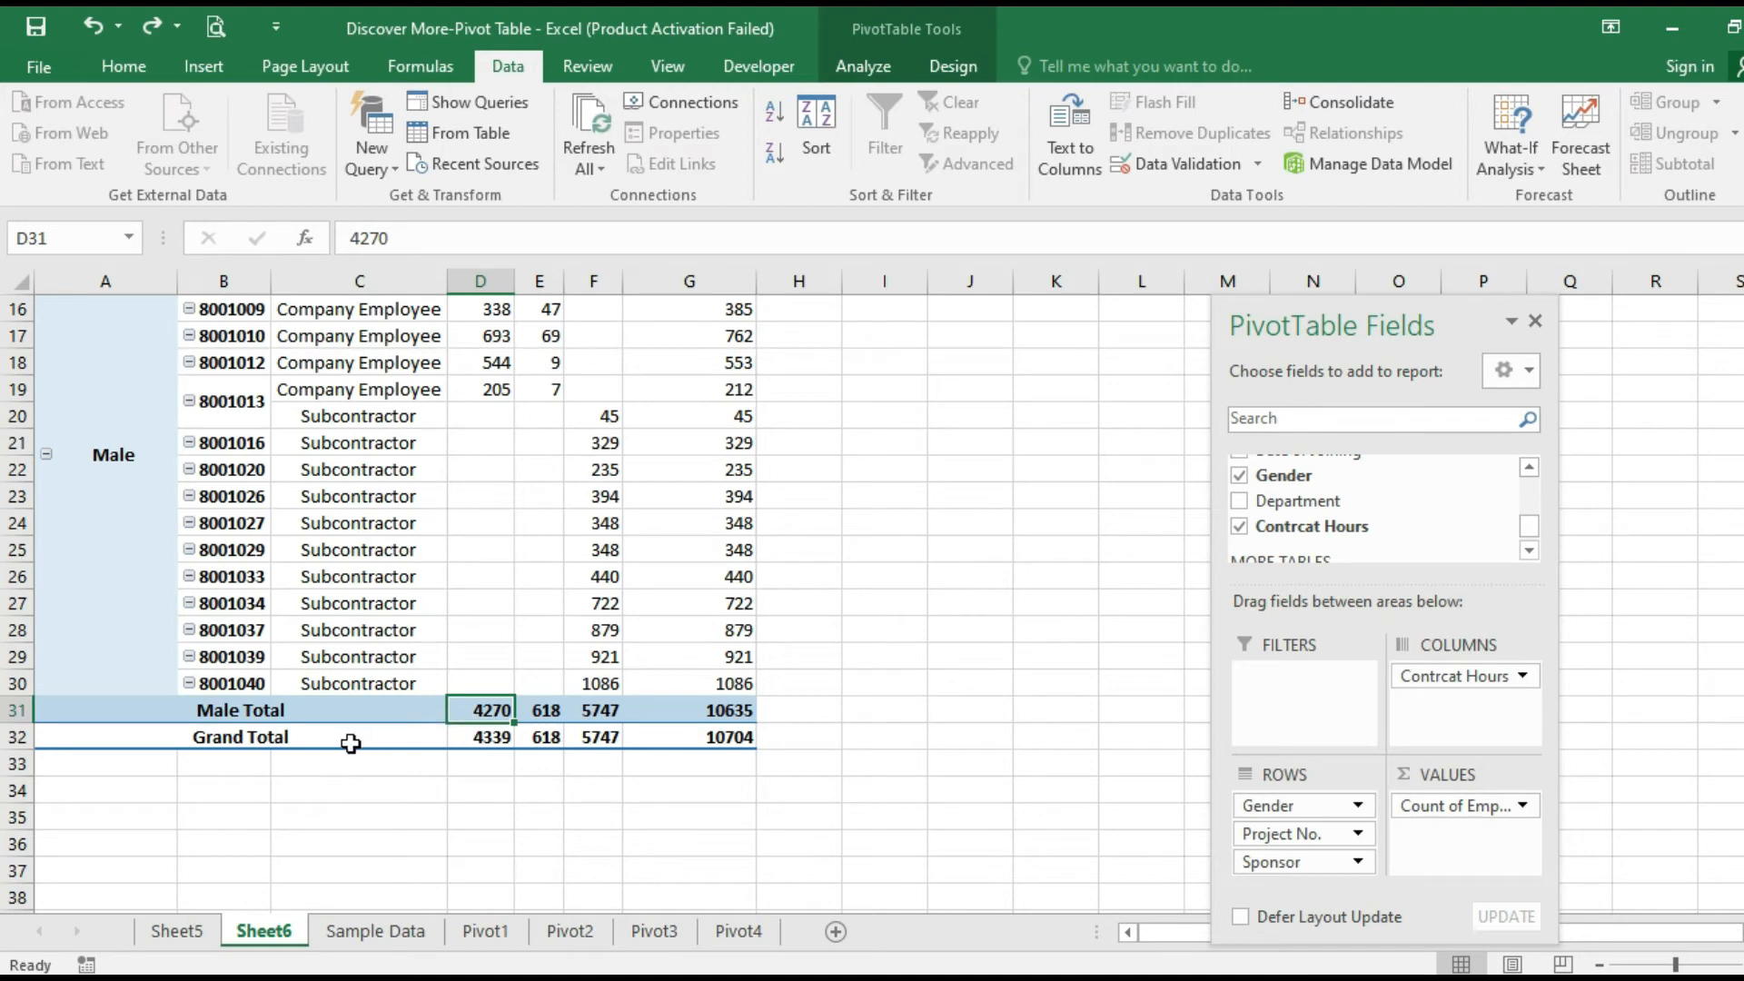
pyautogui.moveTo(351, 740); pyautogui.dragTo(701, 743)
pyautogui.scroll(3, 739, 705)
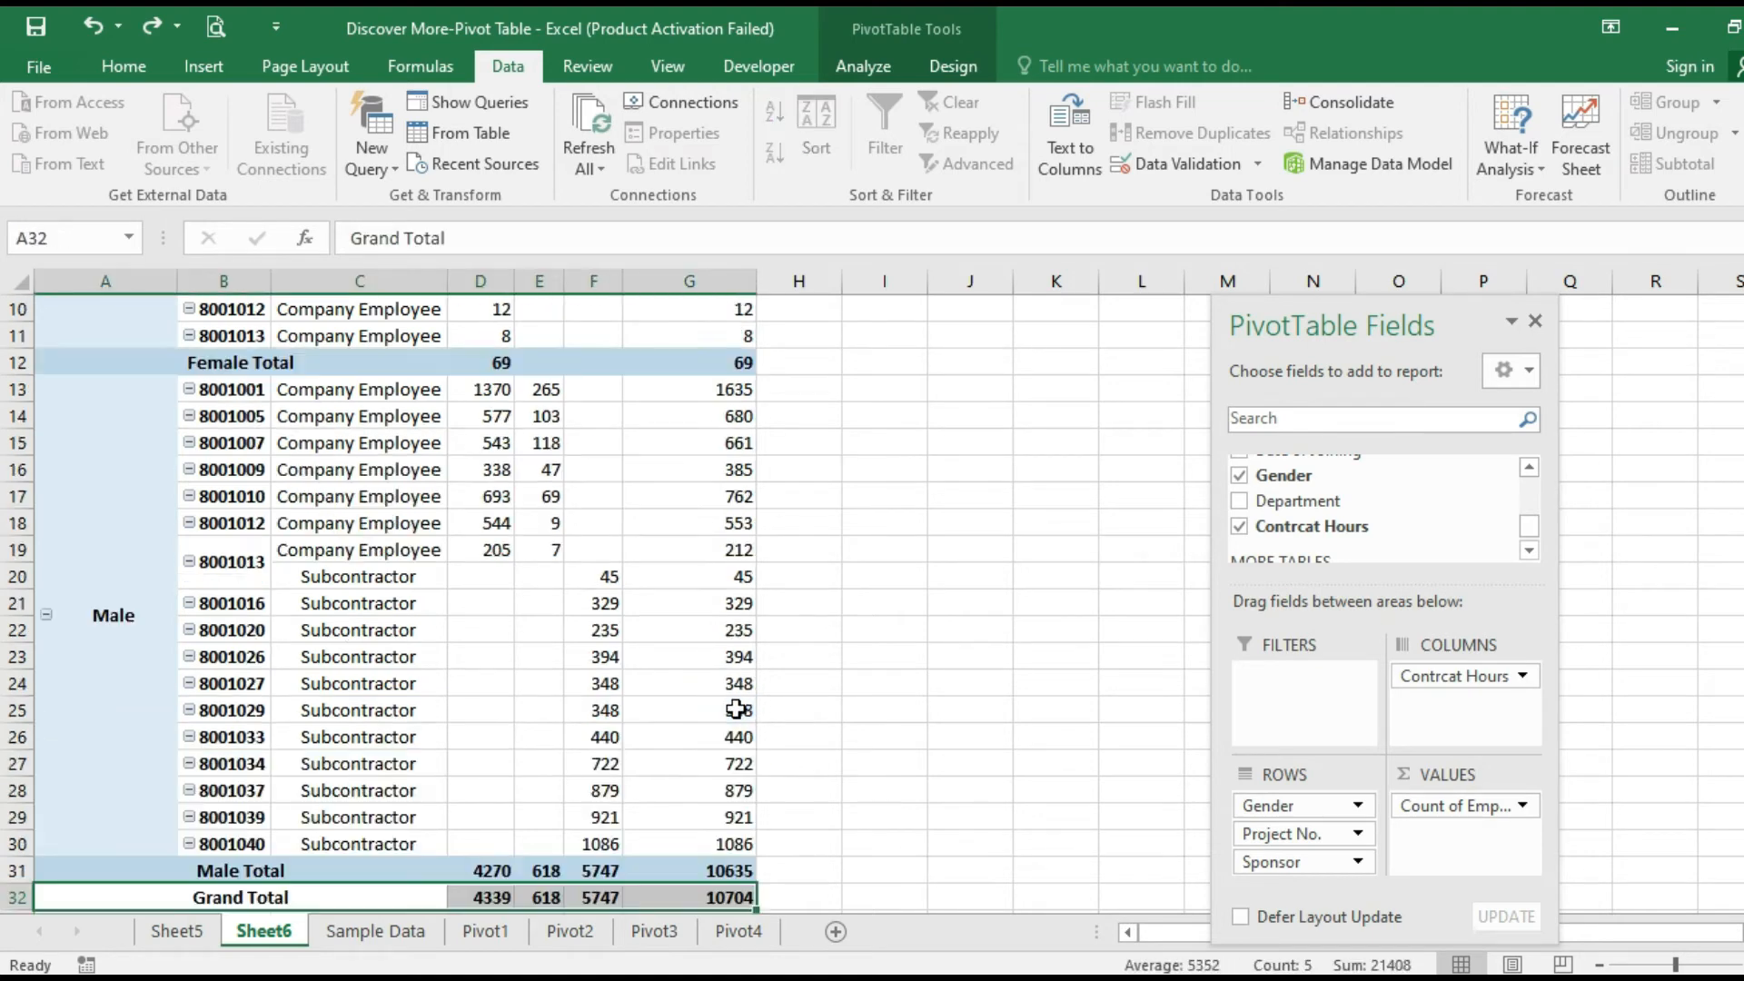
pyautogui.scroll(-3, 744, 654)
pyautogui.click(577, 578)
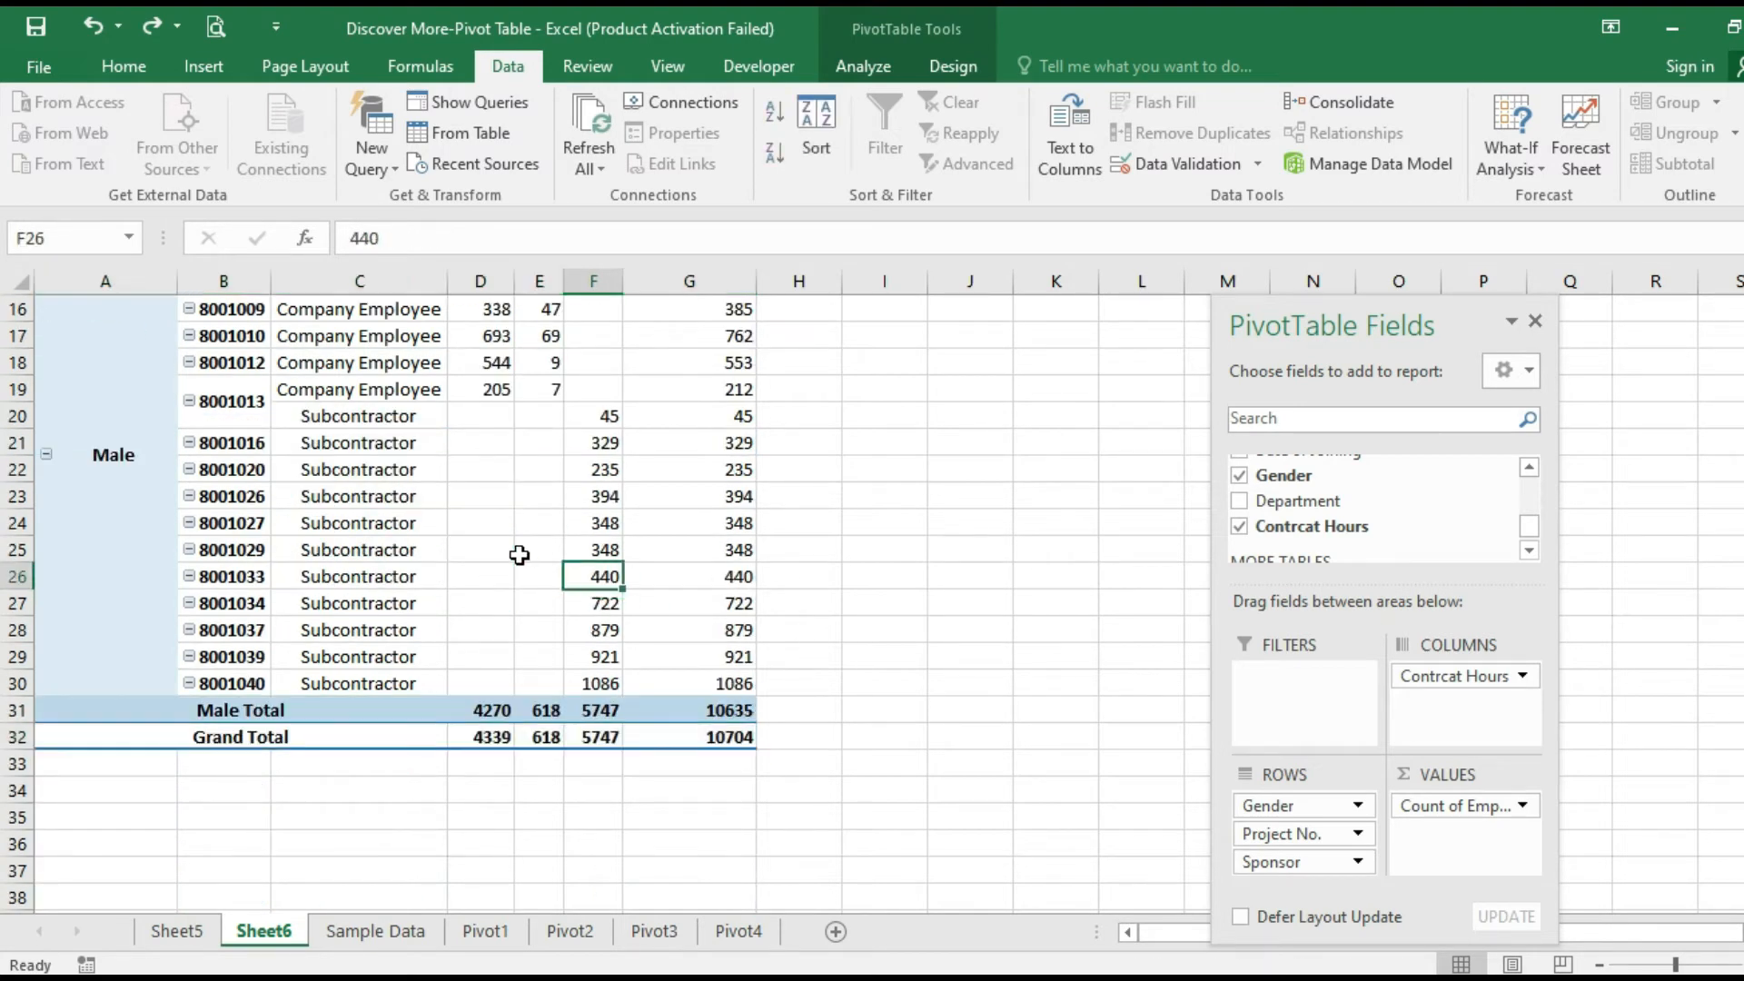
# Turn off grand totals for rows in the PivotTable options, and check the table's cells and the former Grand Total column
pyautogui.rightClick(520, 554)
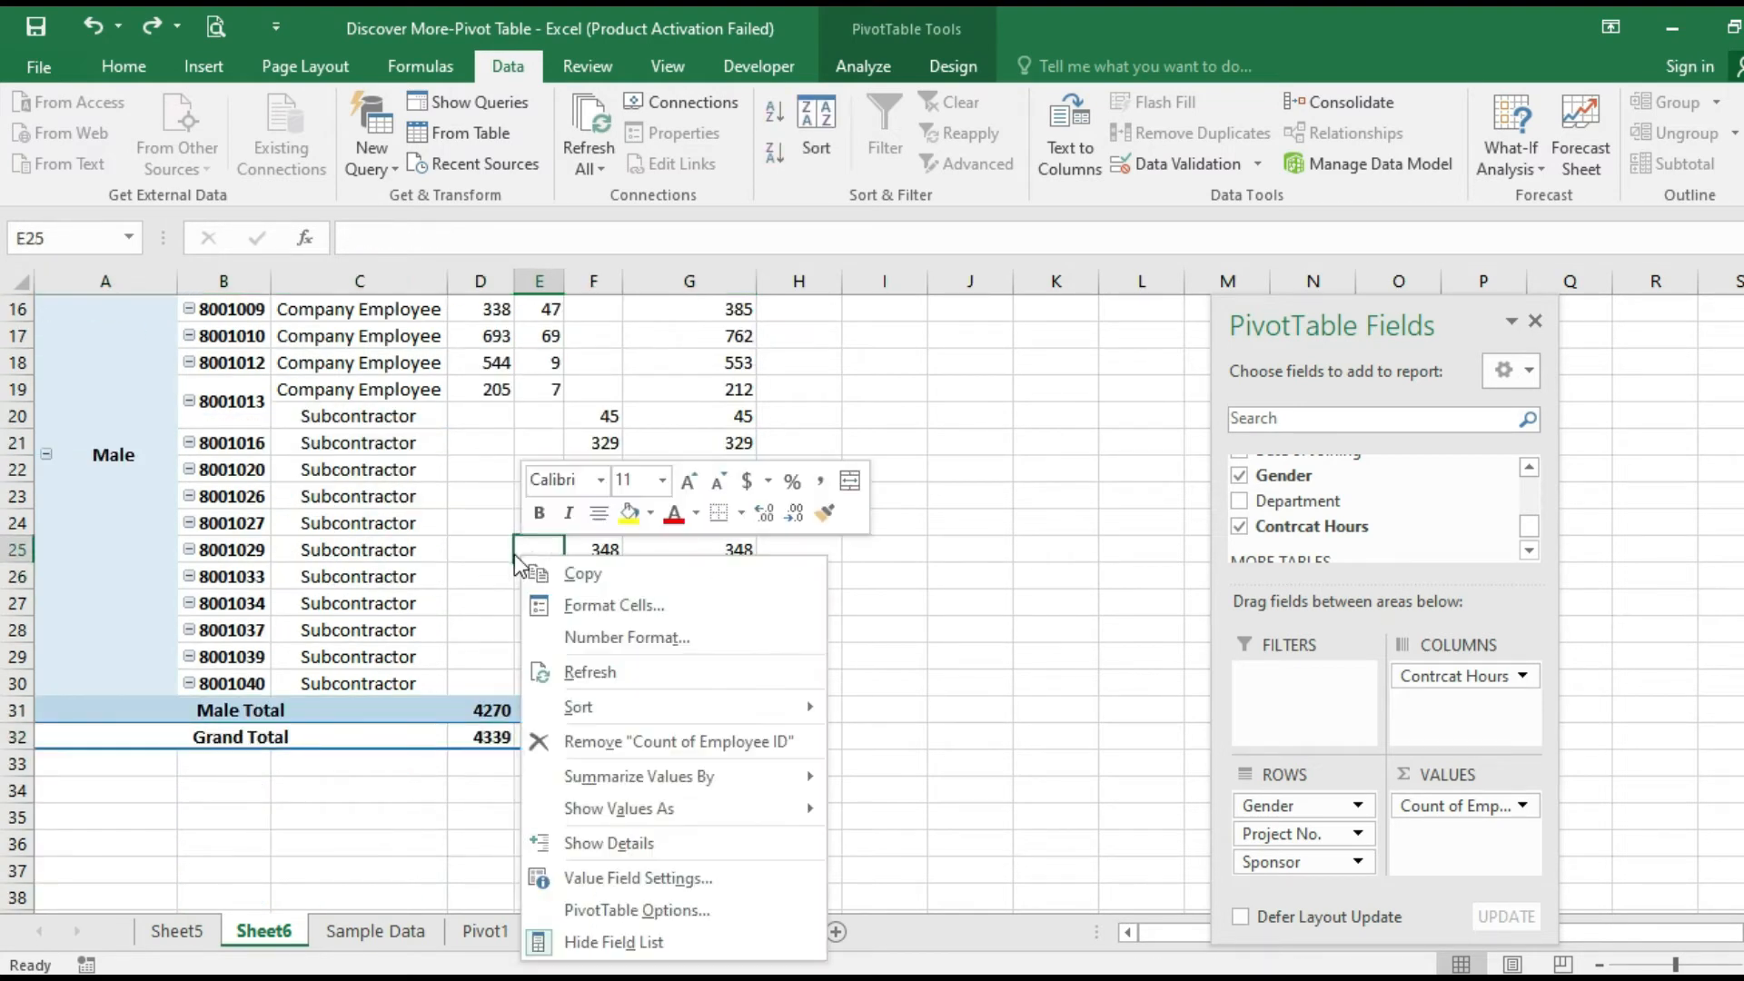
pyautogui.click(586, 905)
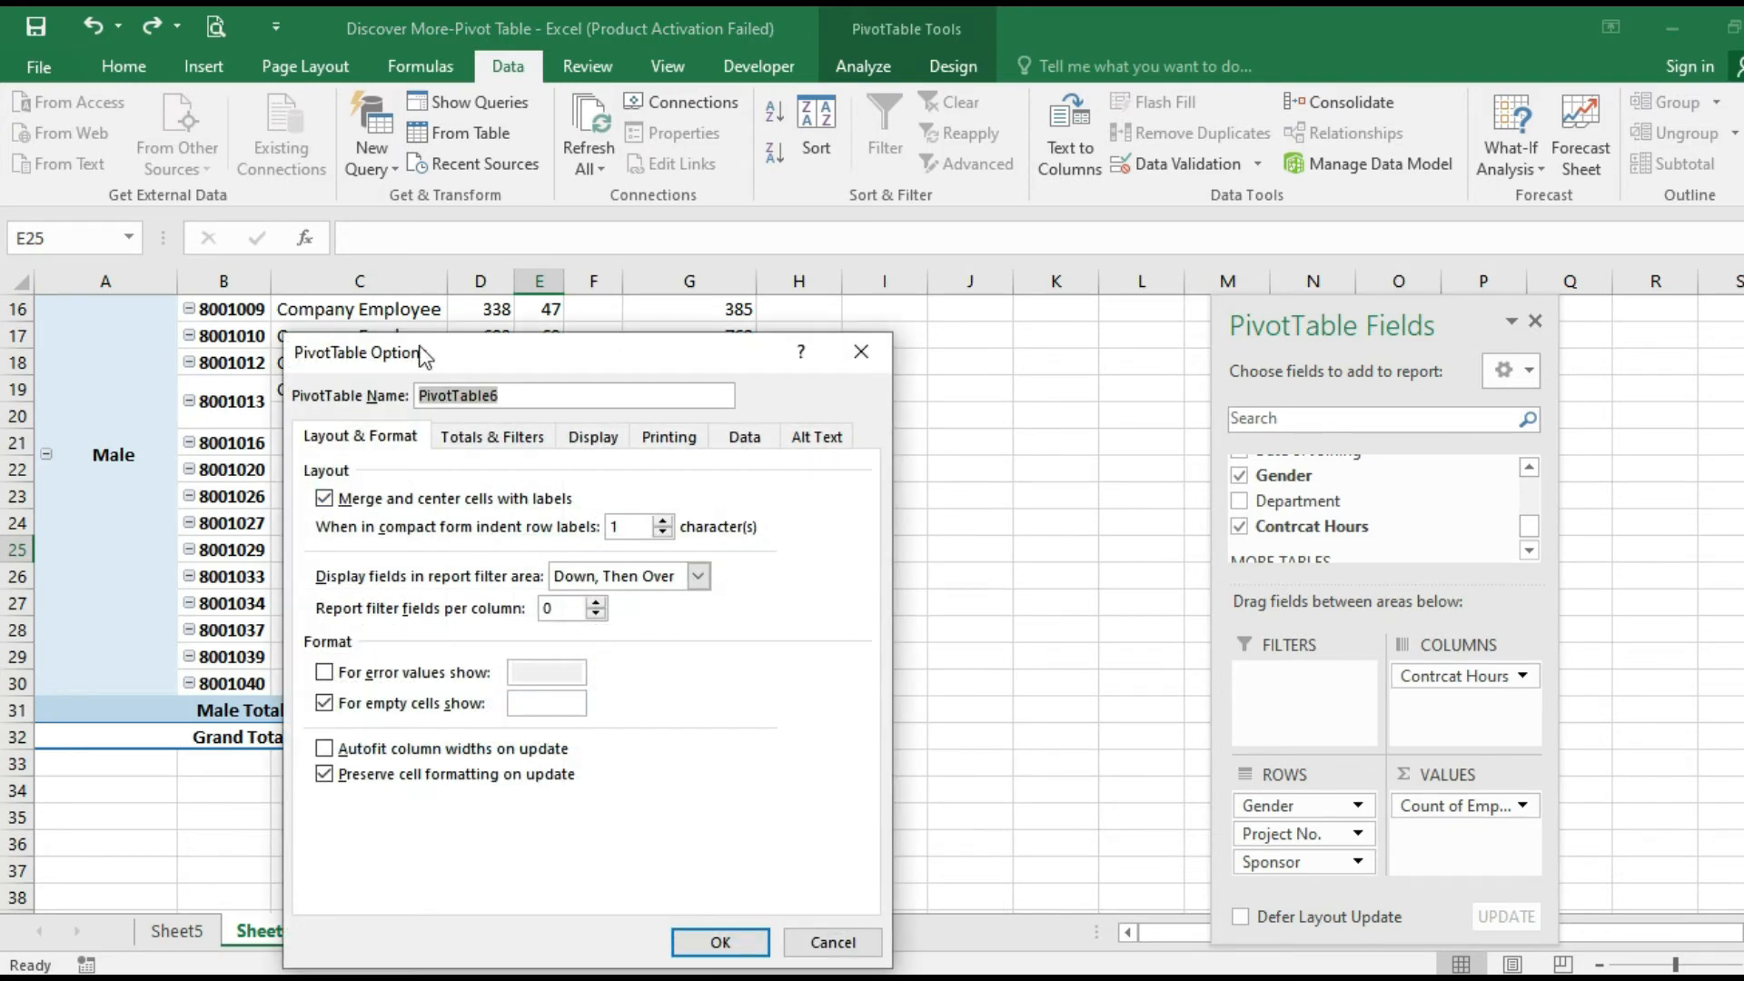
pyautogui.moveTo(422, 354); pyautogui.dragTo(763, 274)
pyautogui.click(822, 364)
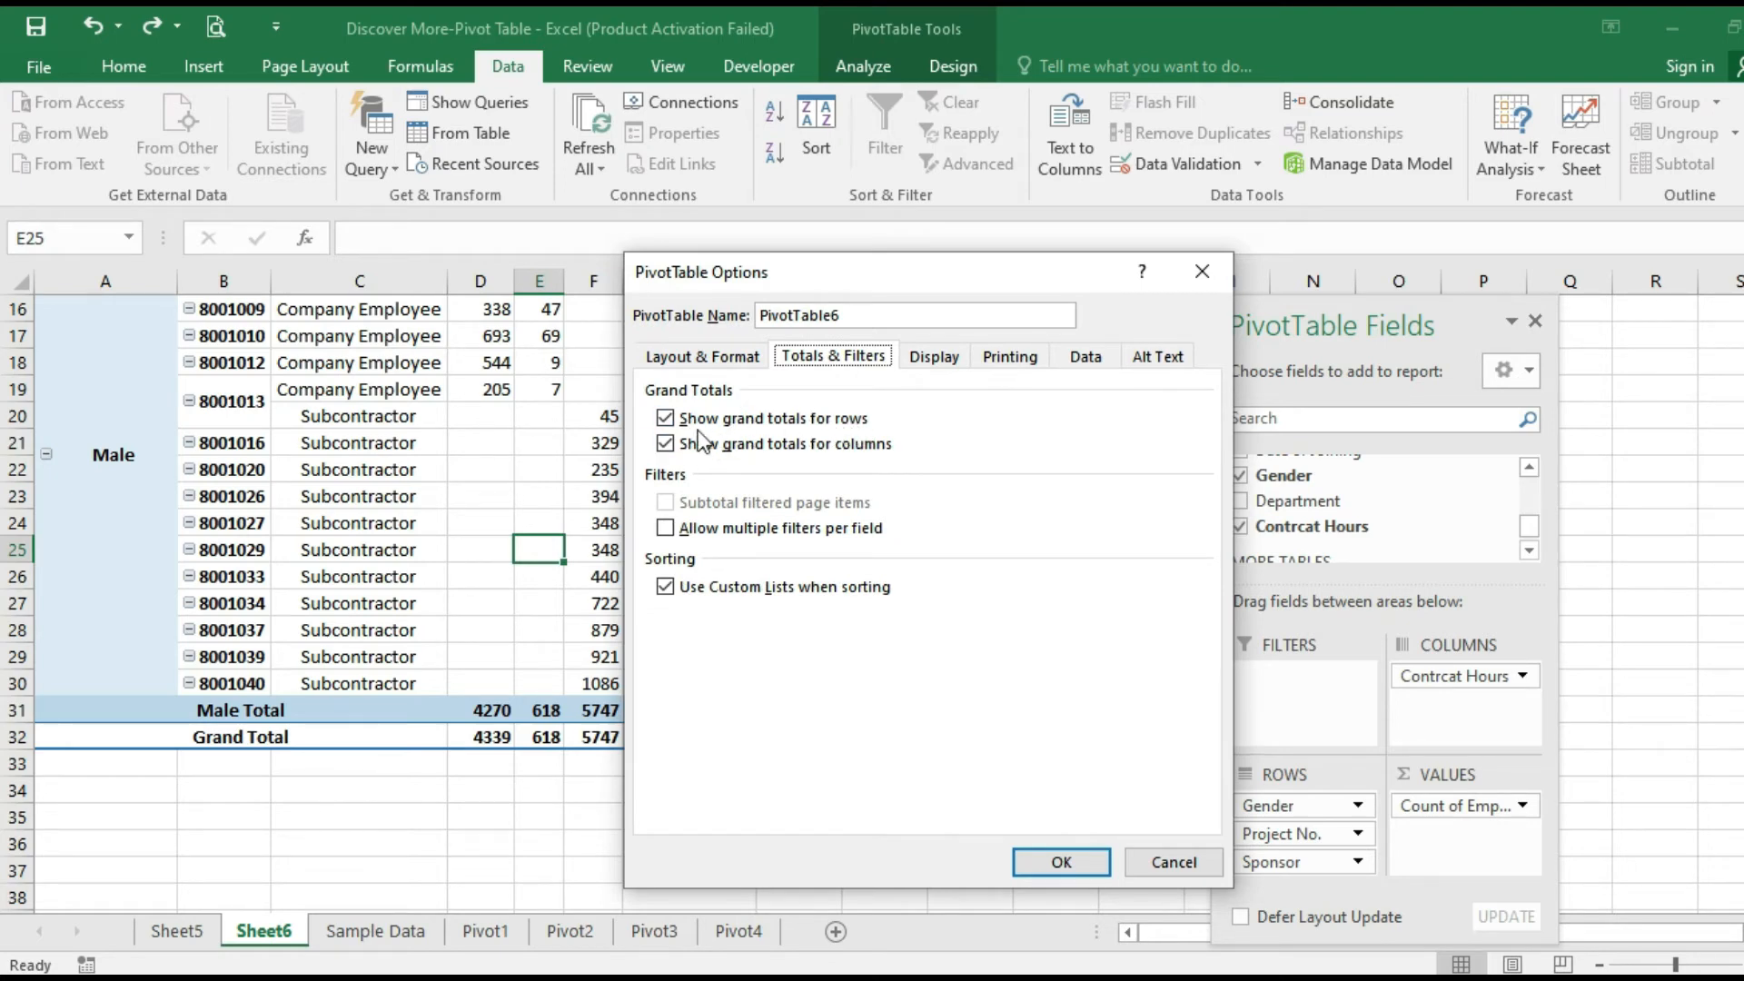
pyautogui.click(666, 418)
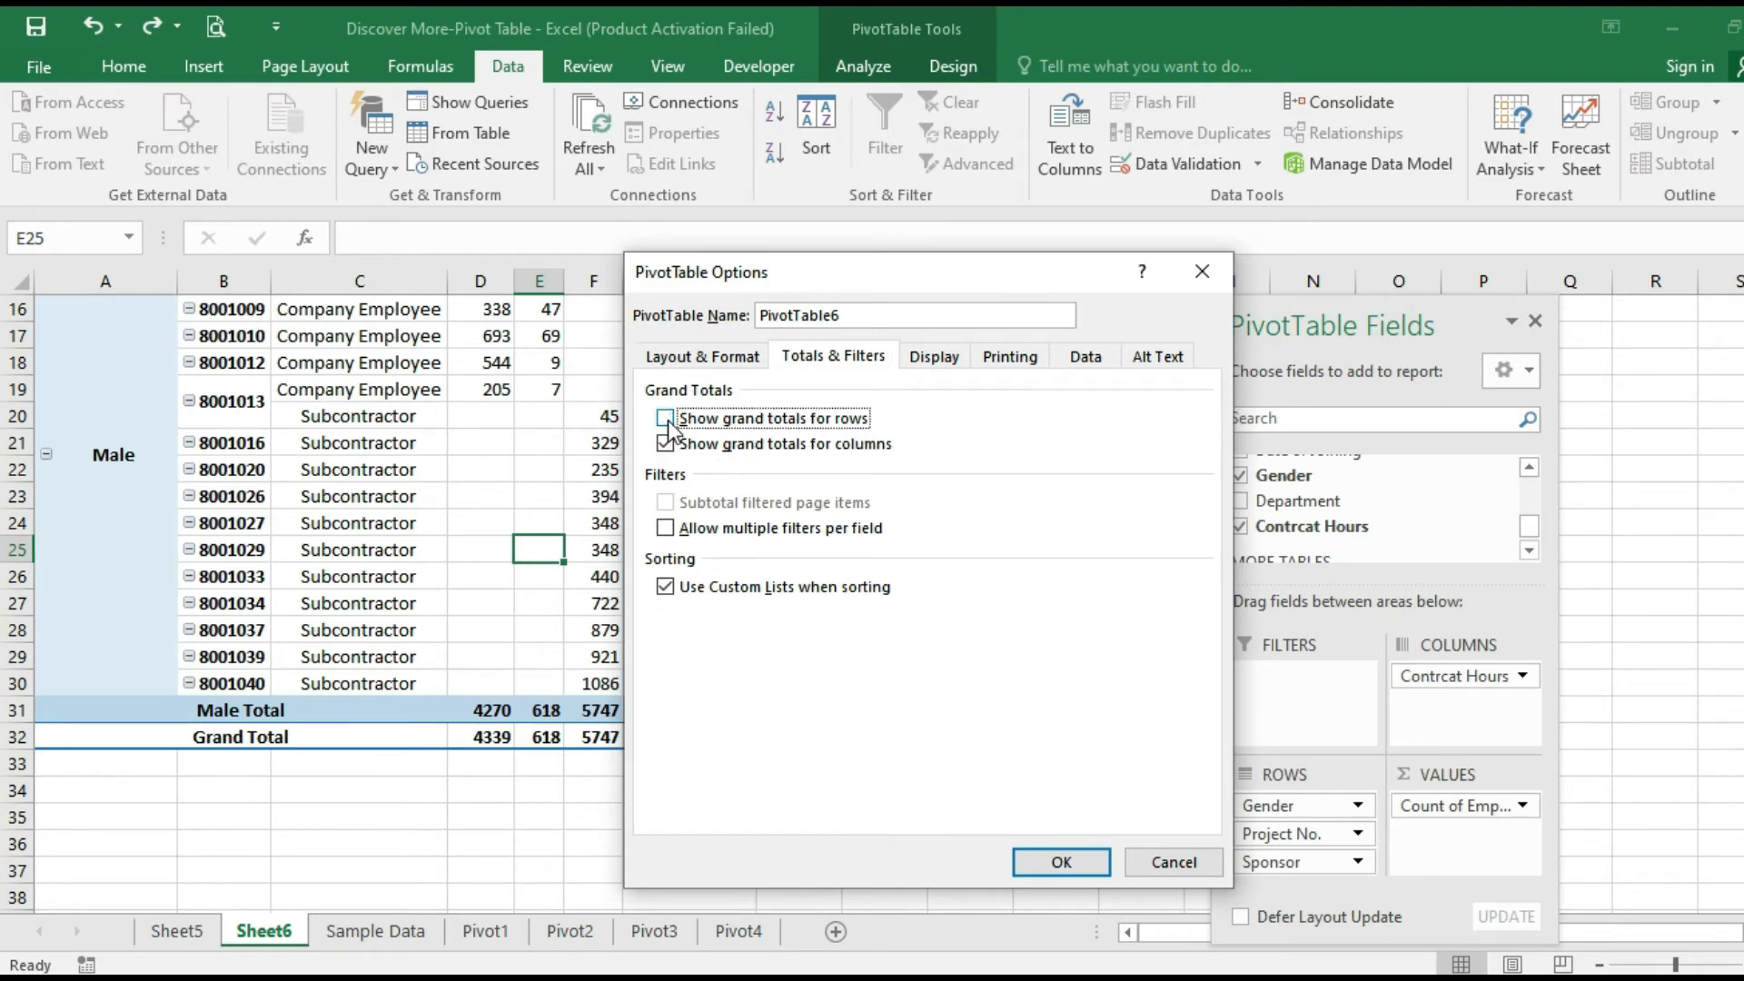
pyautogui.click(1023, 868)
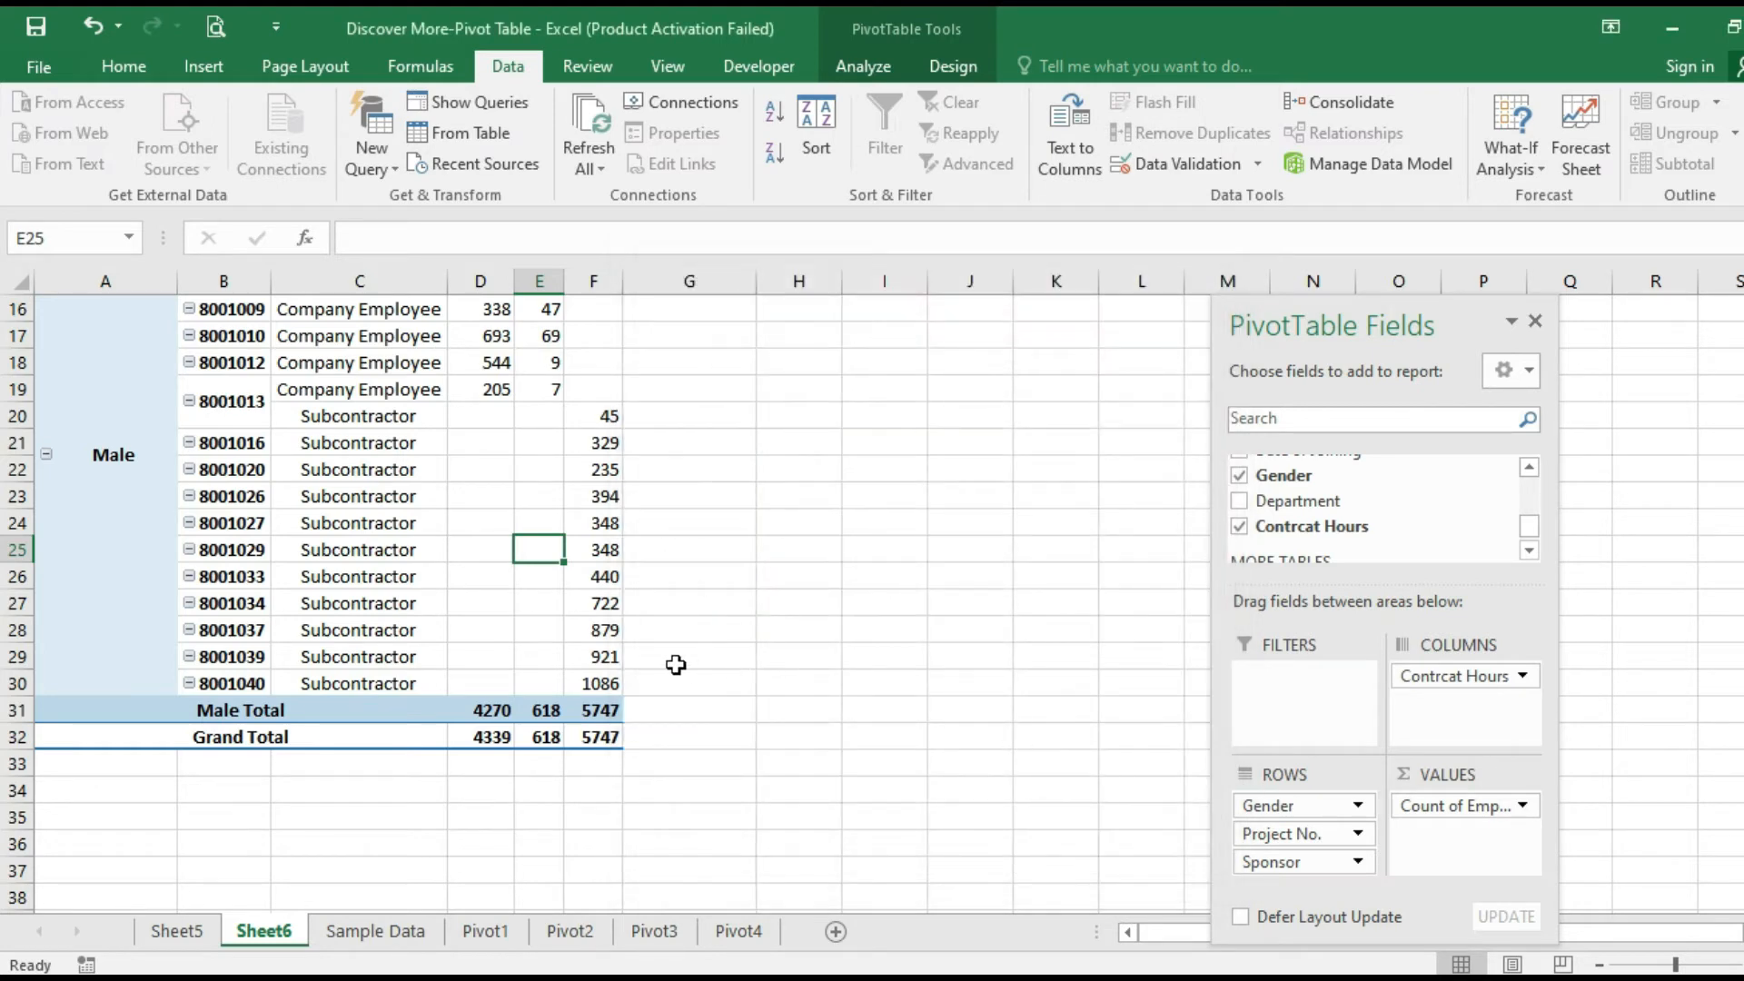
pyautogui.click(274, 563)
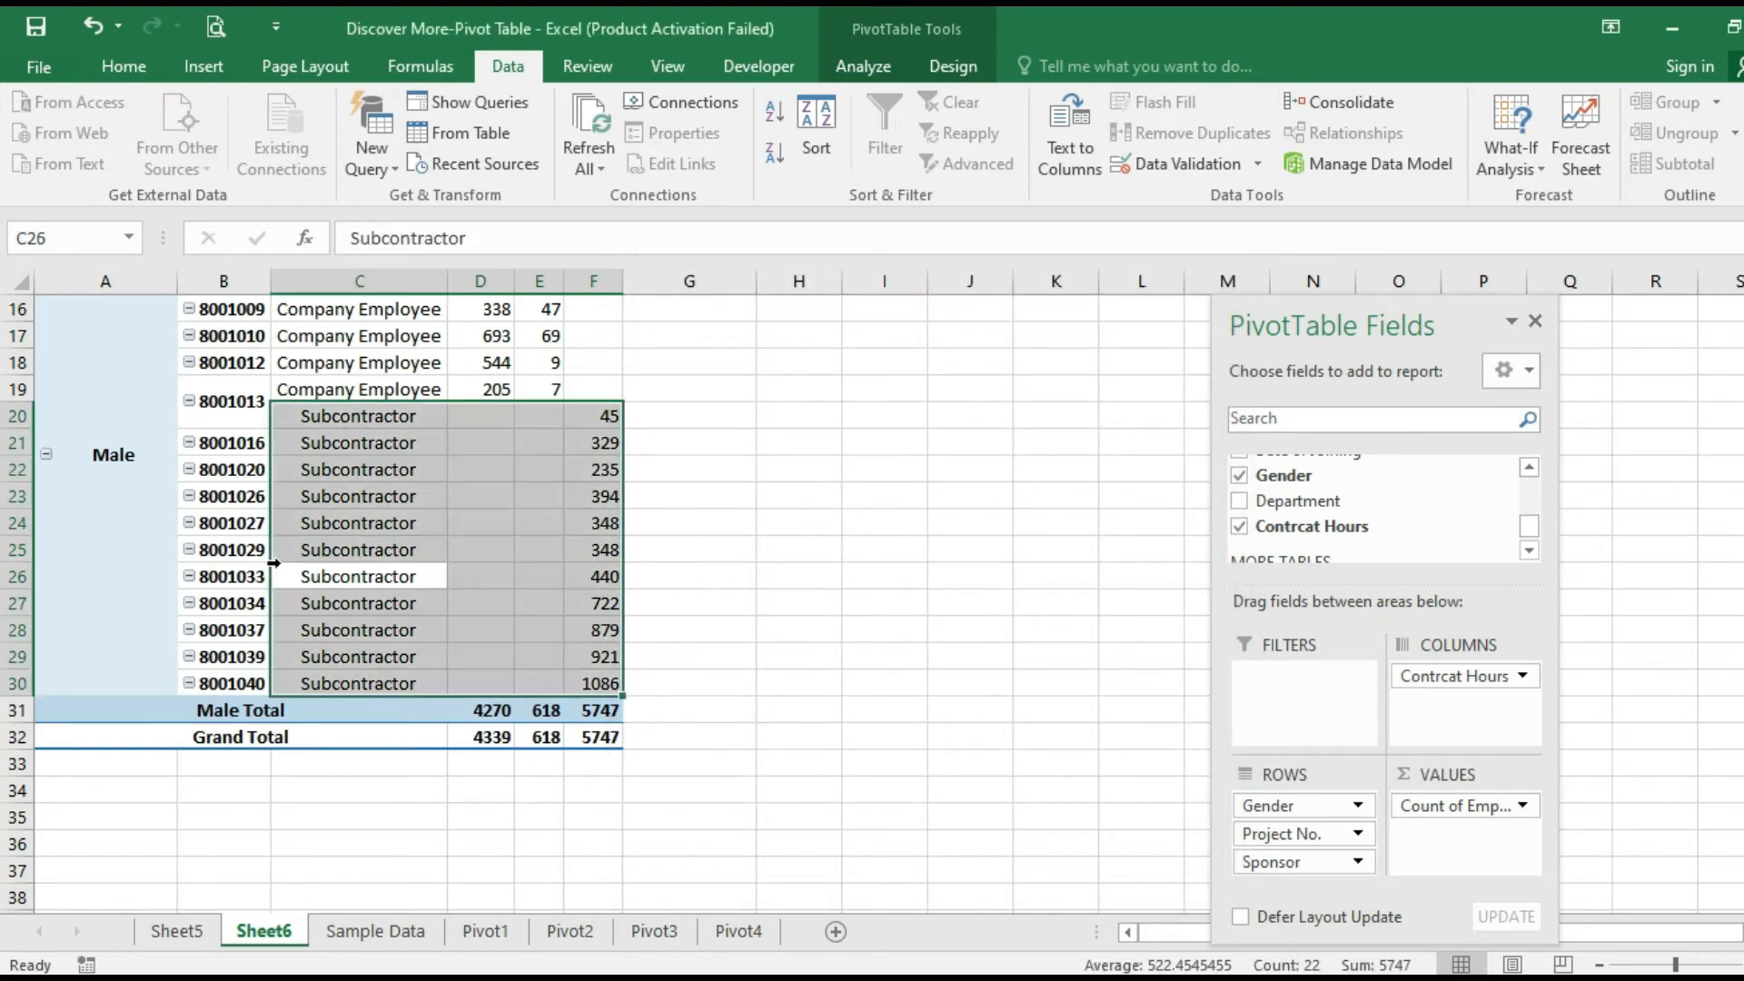
pyautogui.click(539, 578)
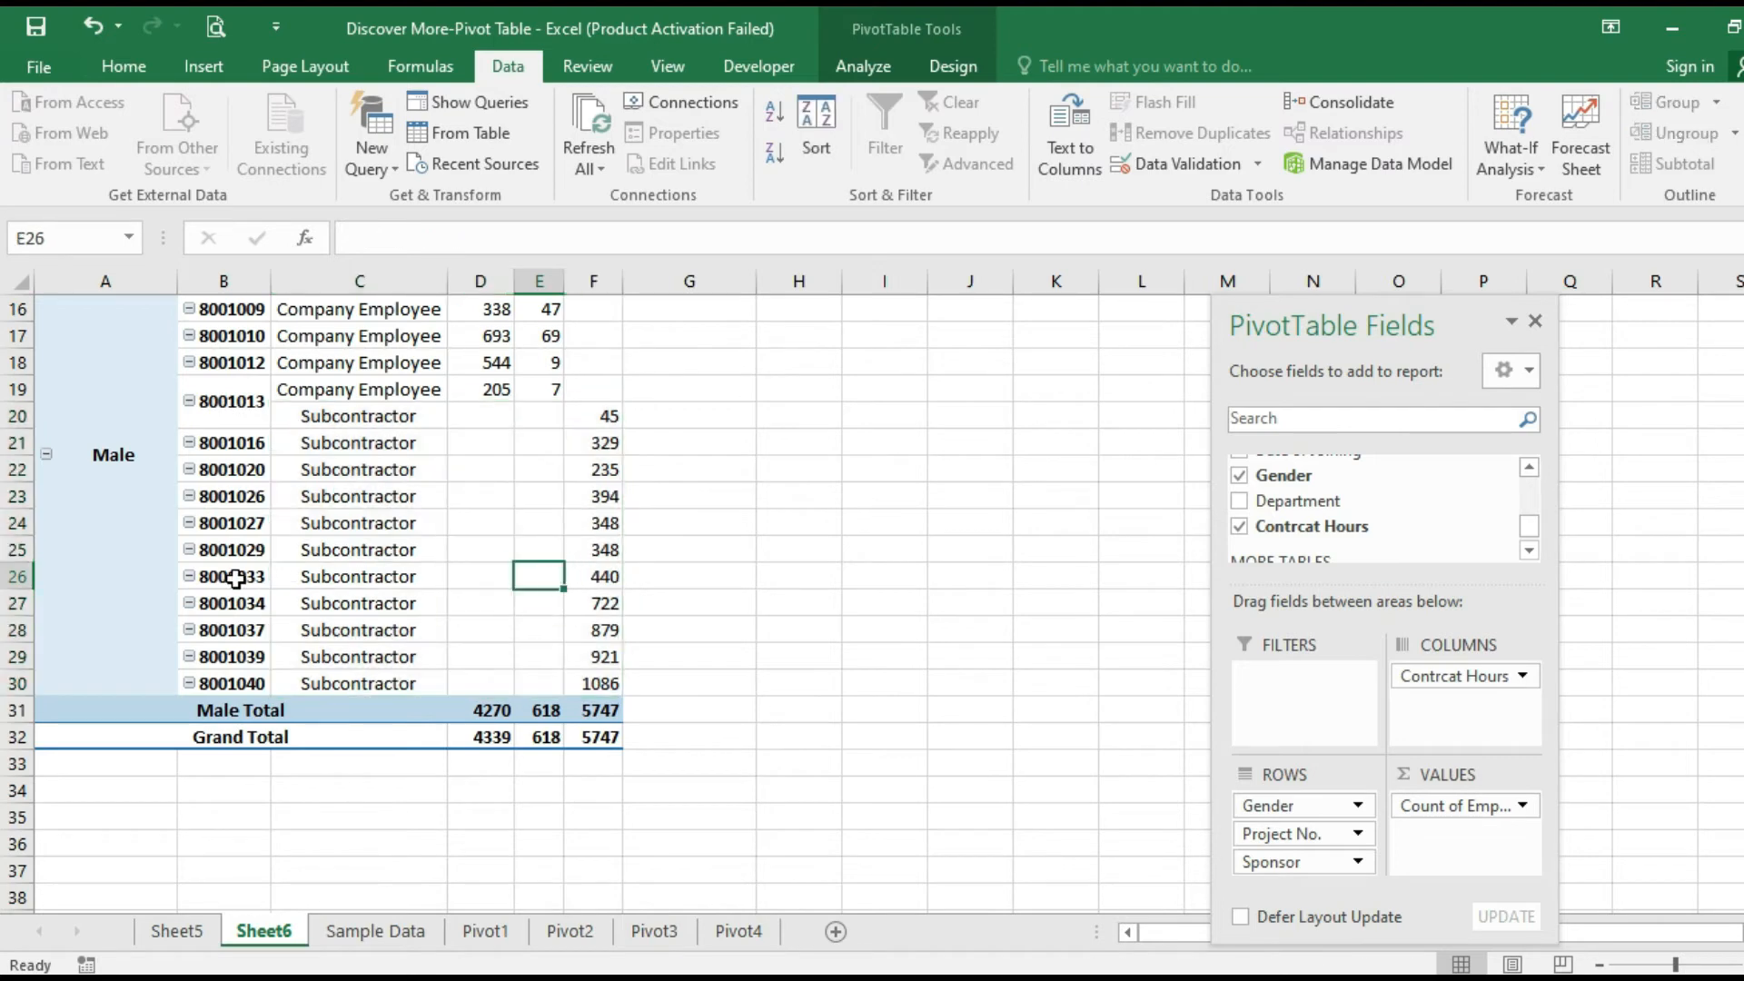
pyautogui.click(654, 582)
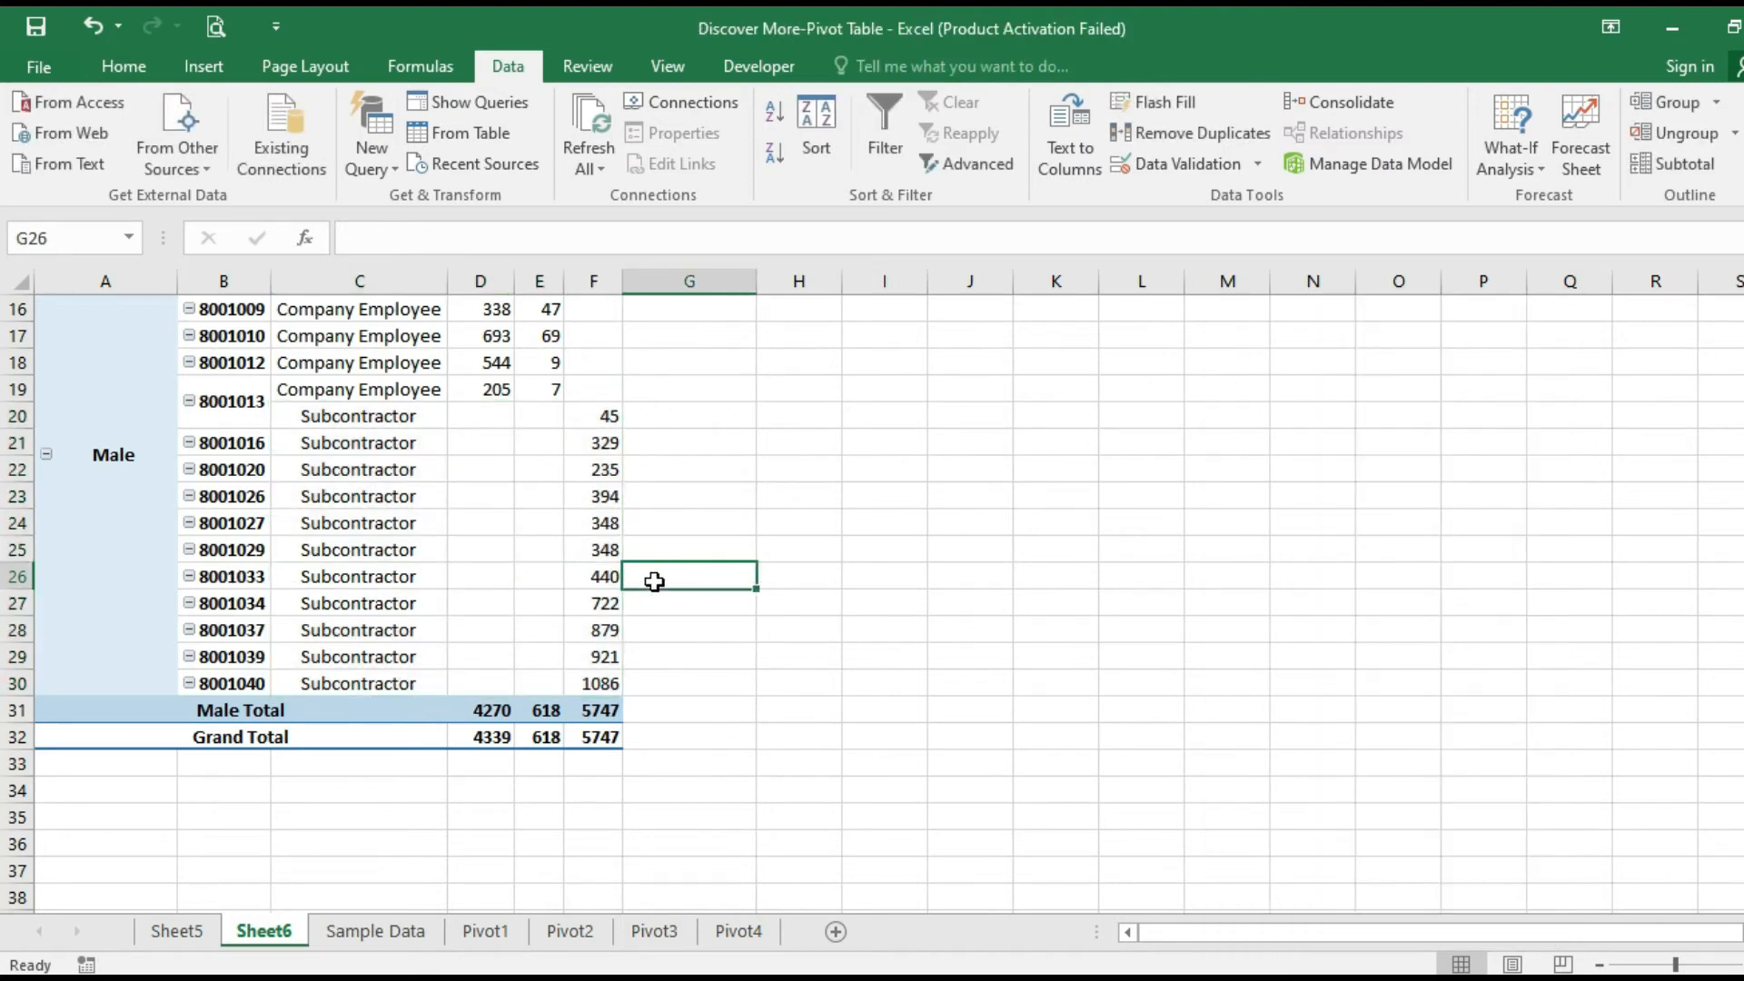
# Turn on grand totals for rows and turn off grand totals for columns in the PivotTable options
pyautogui.click(495, 519)
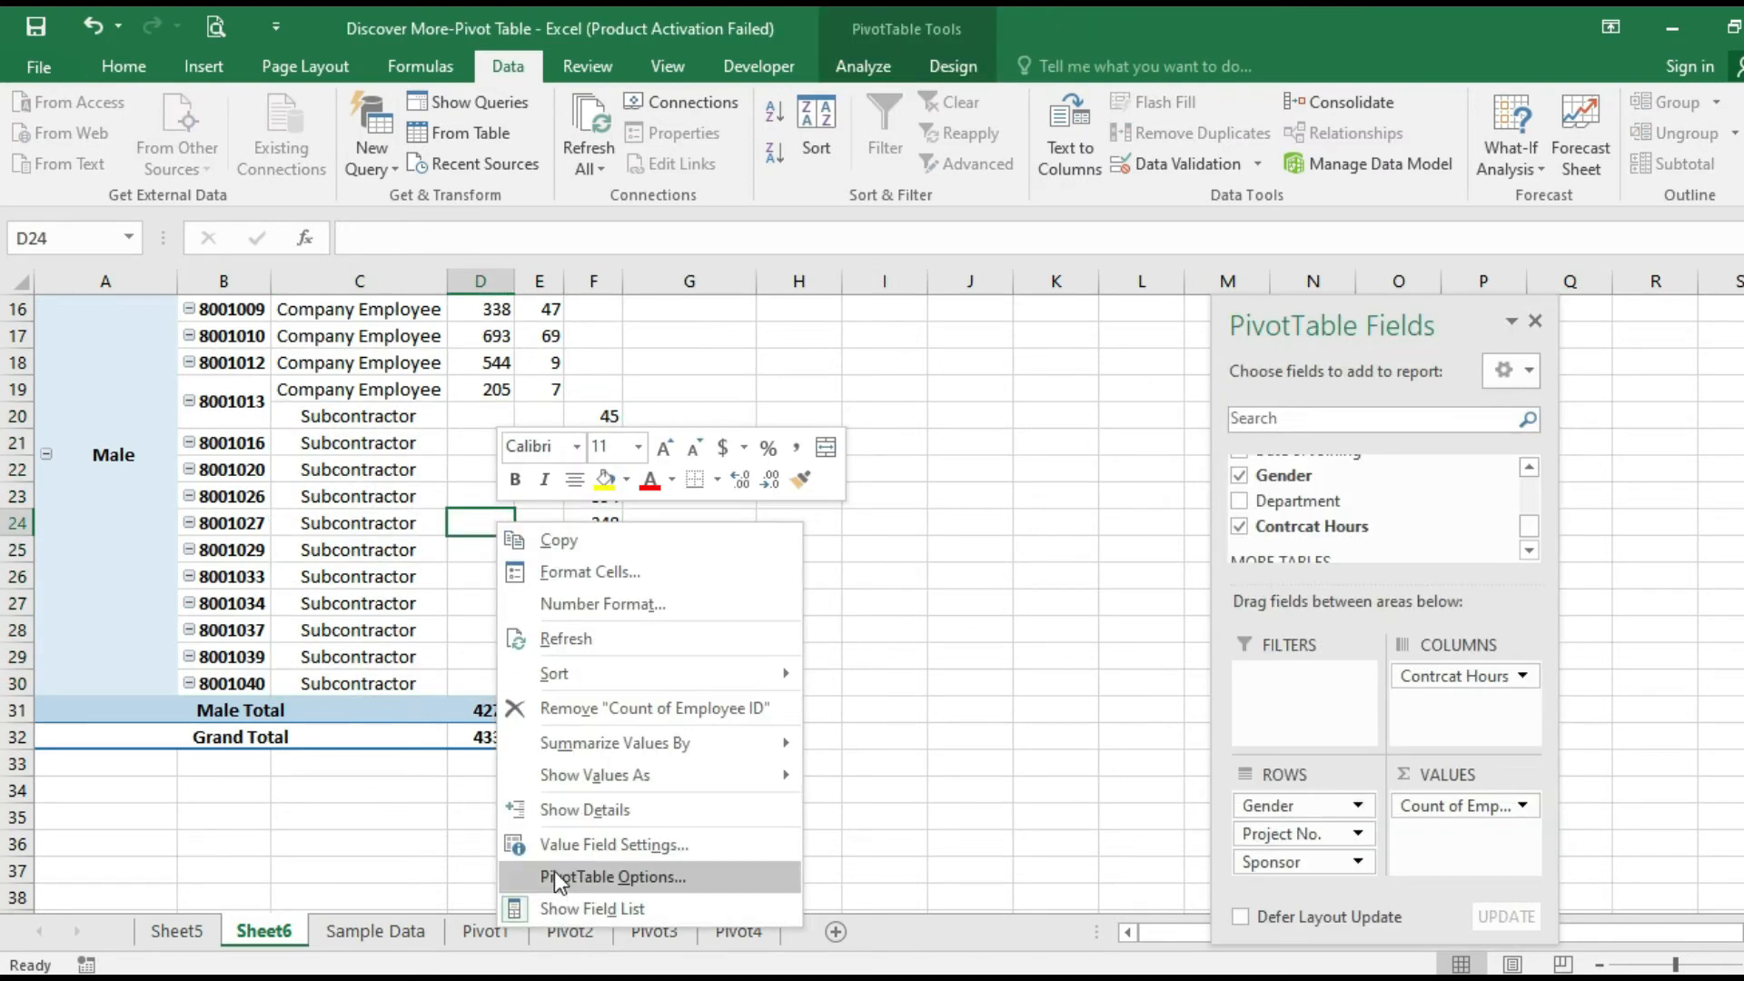
pyautogui.click(550, 875)
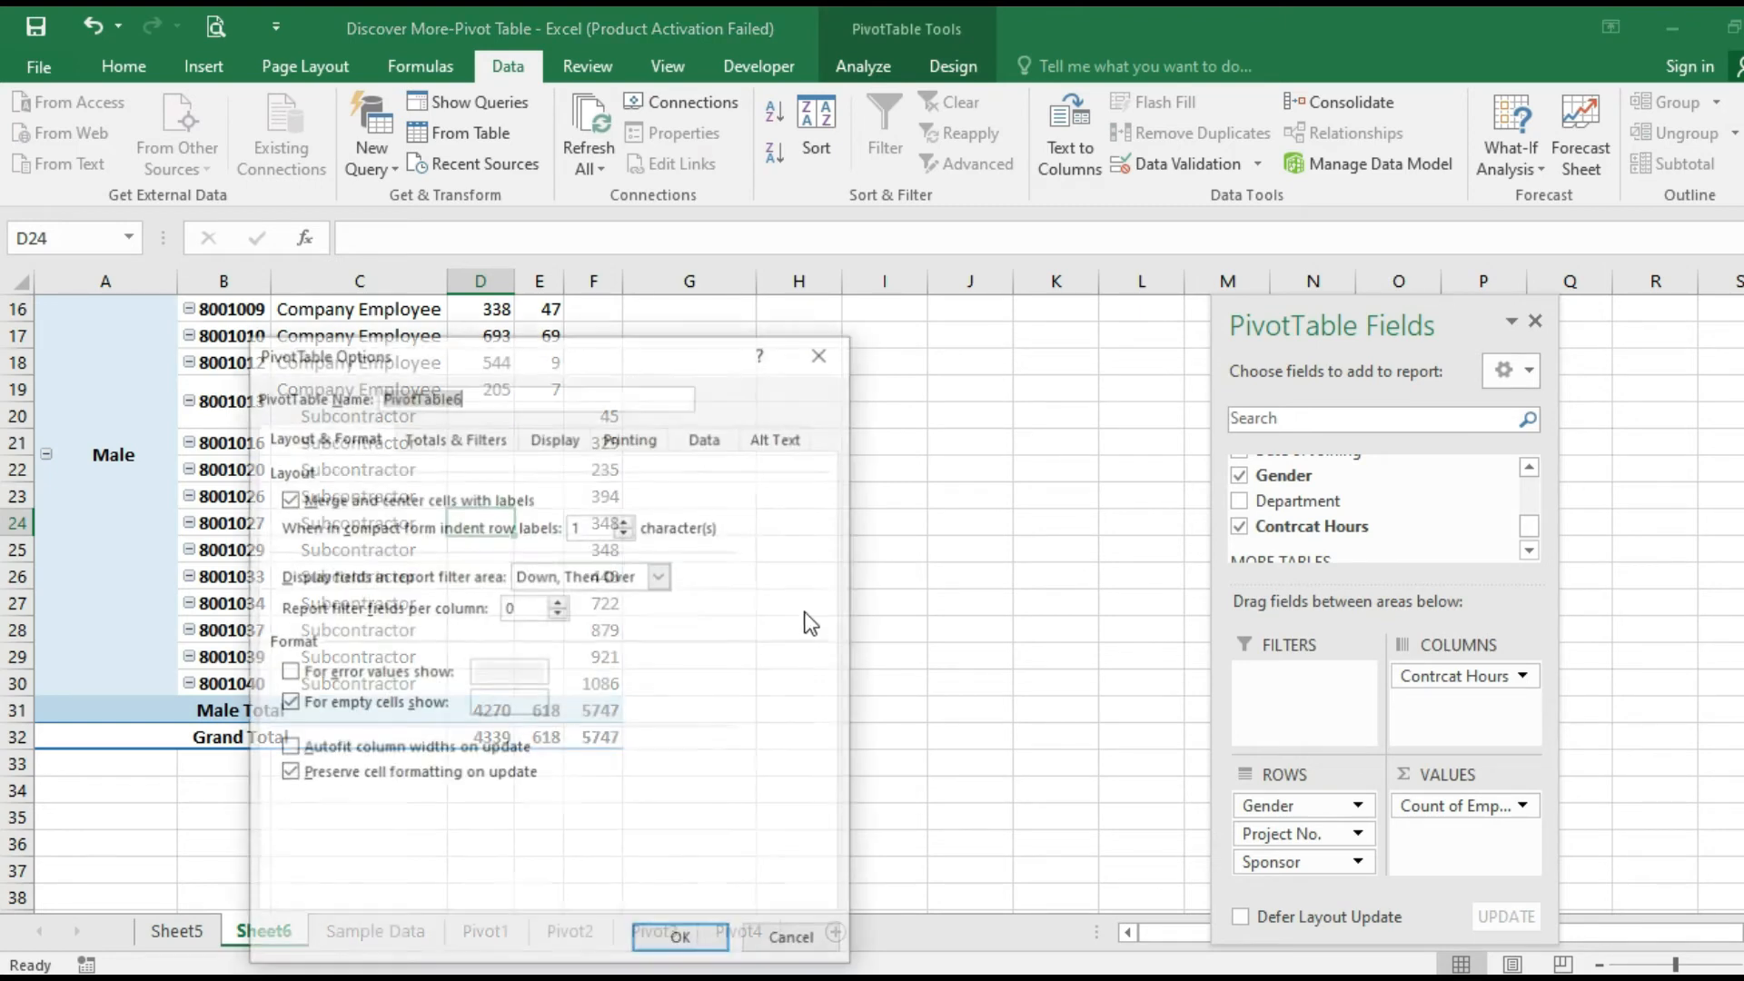
pyautogui.click(454, 436)
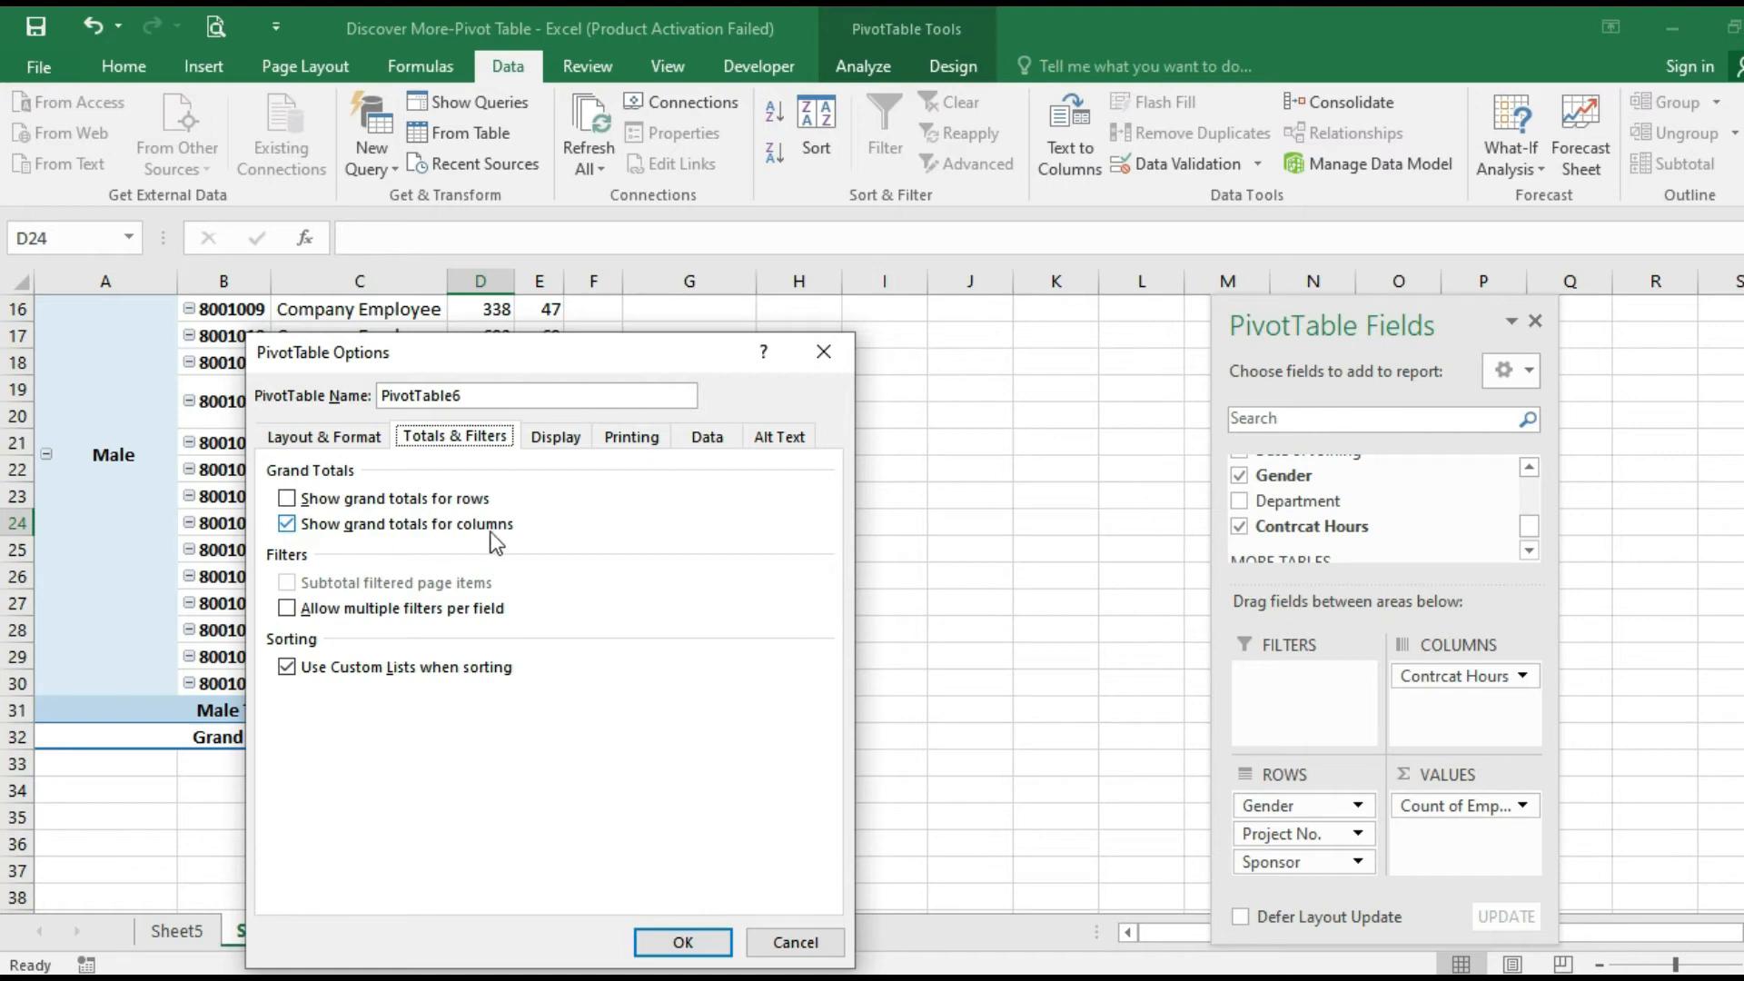
pyautogui.moveTo(389, 368); pyautogui.dragTo(792, 334)
pyautogui.click(692, 492)
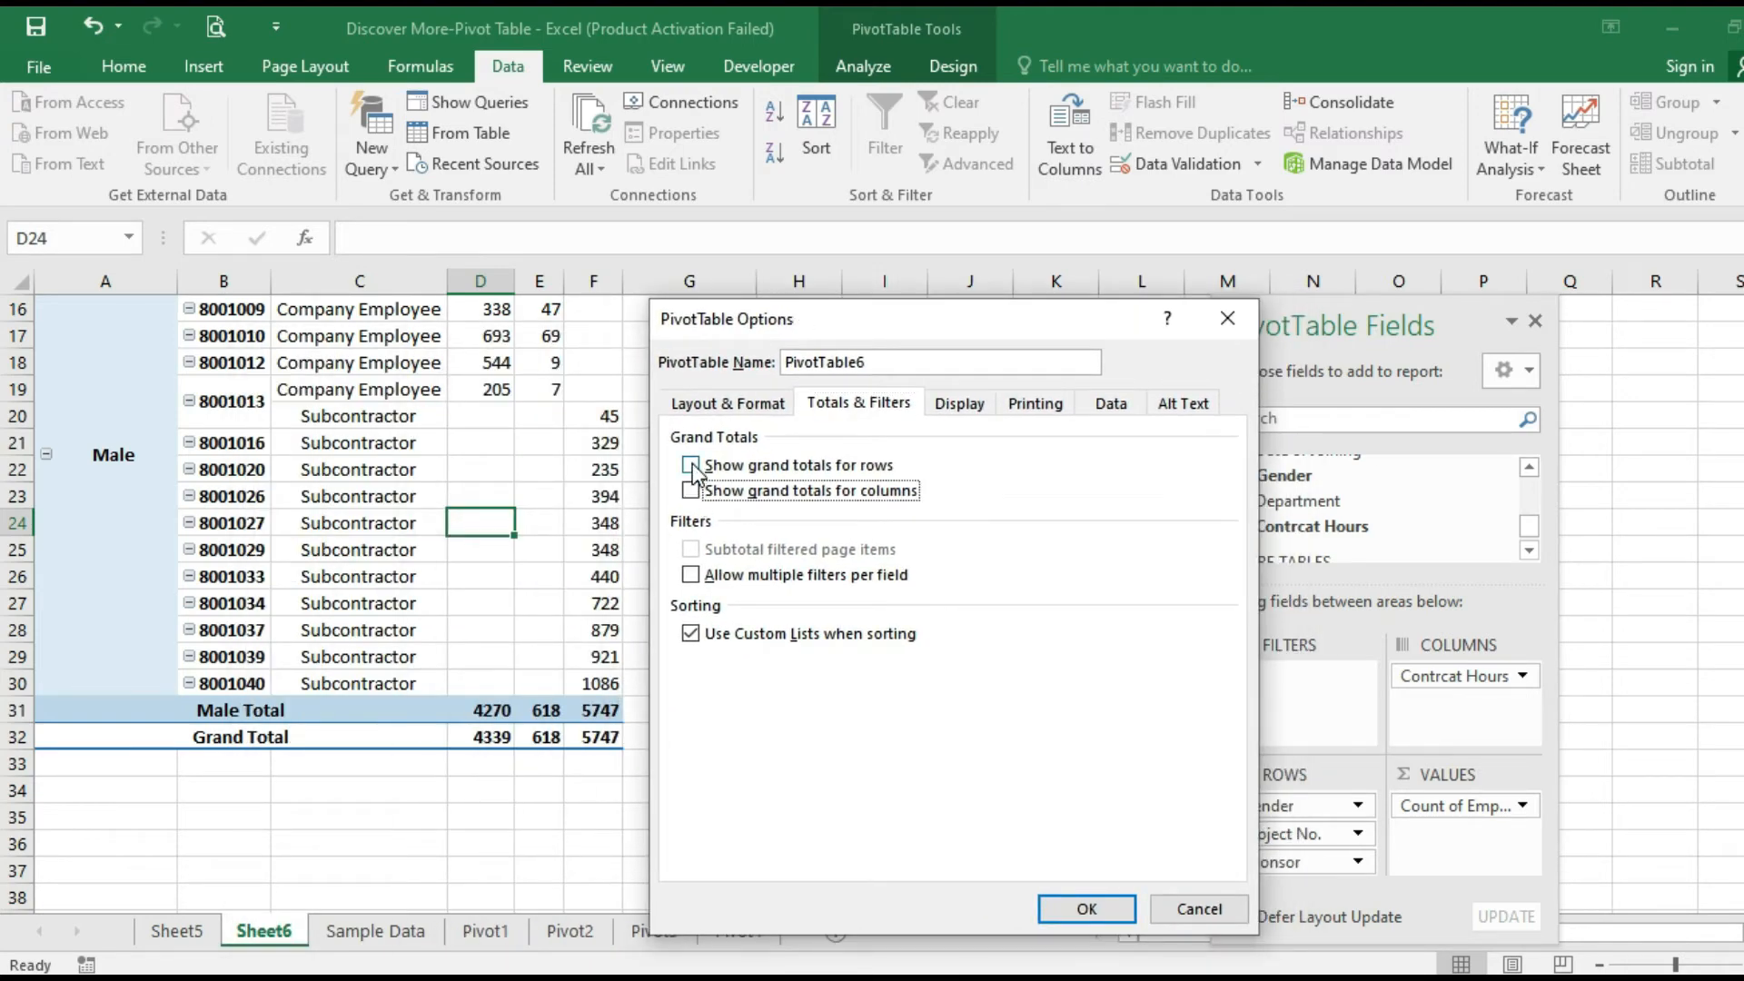
pyautogui.click(692, 467)
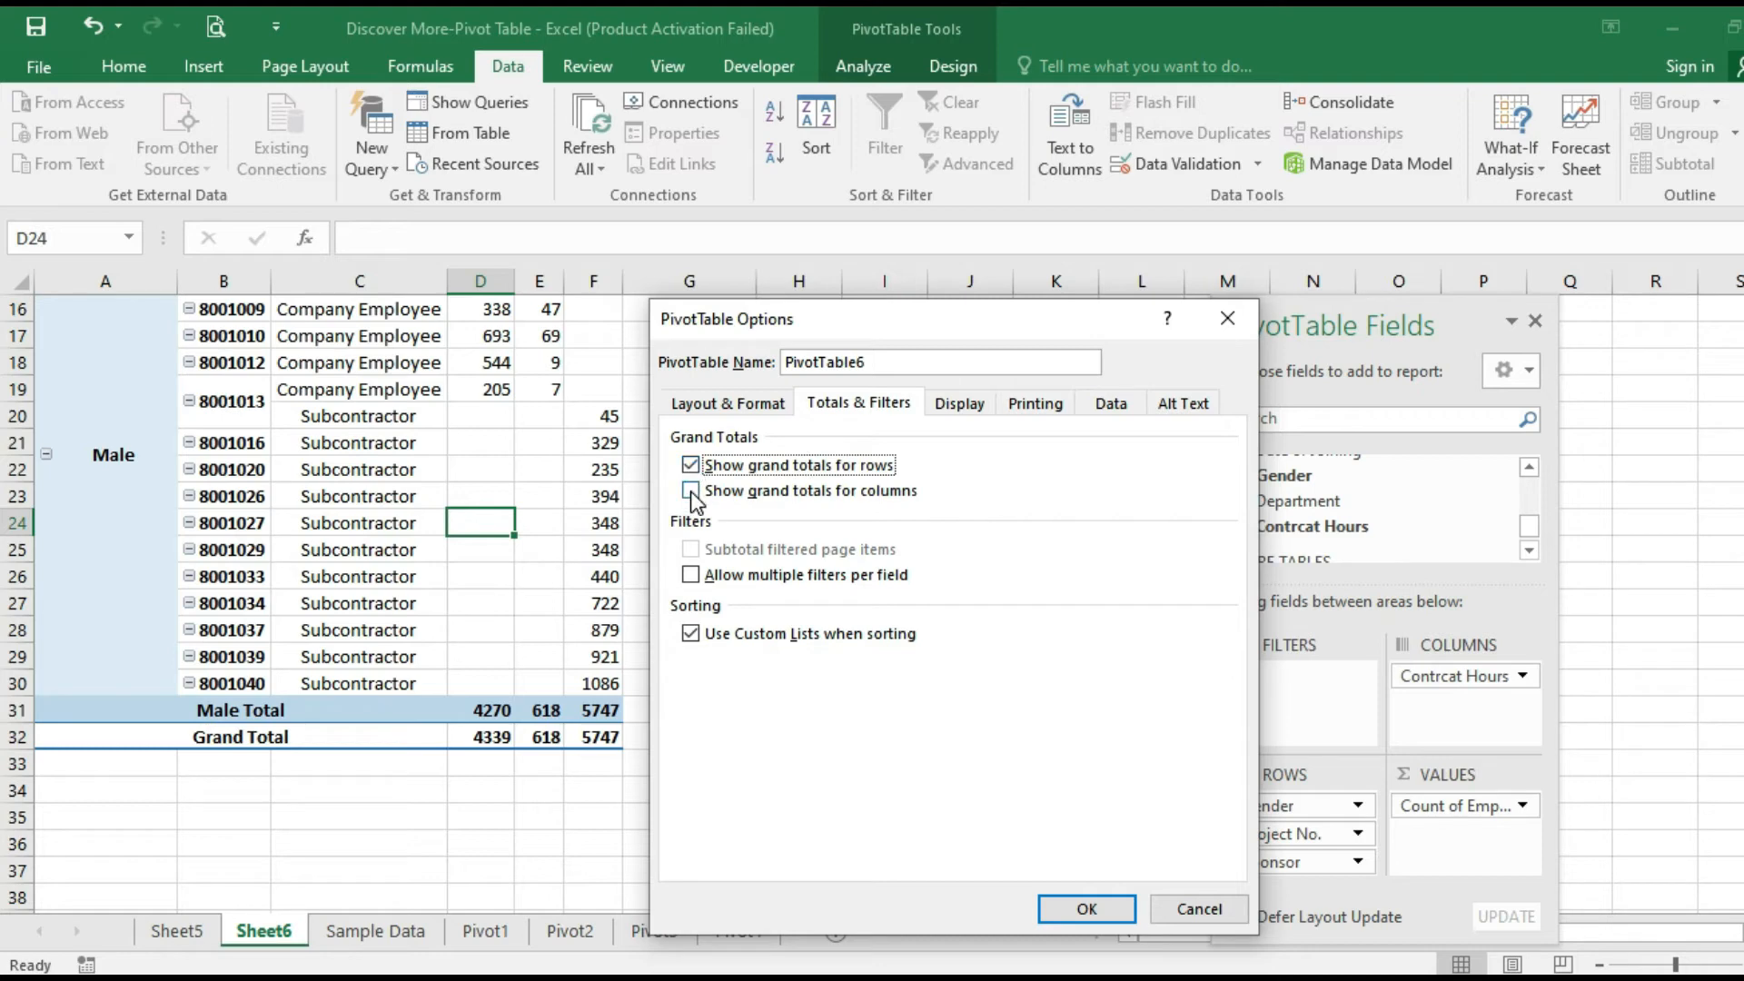
pyautogui.click(1062, 908)
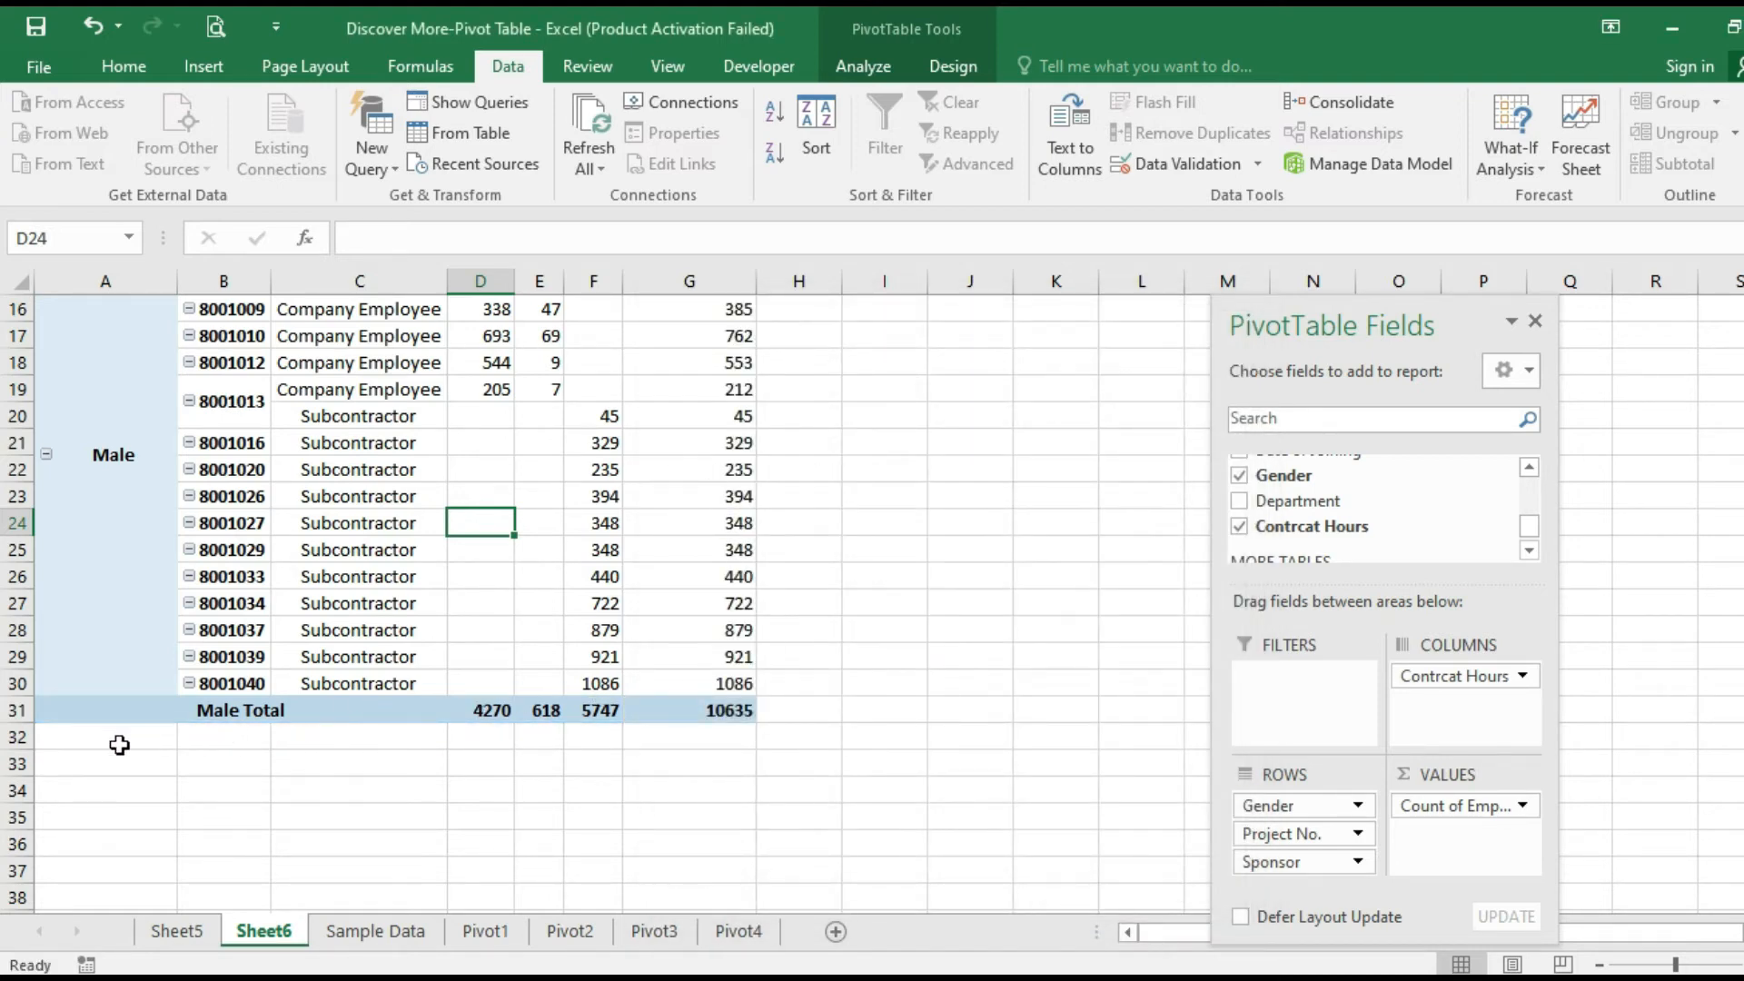
# Inspect the cells below the Male Total row and the values in the Grand Total column
pyautogui.moveTo(117, 738); pyautogui.dragTo(695, 749)
pyautogui.click(718, 496)
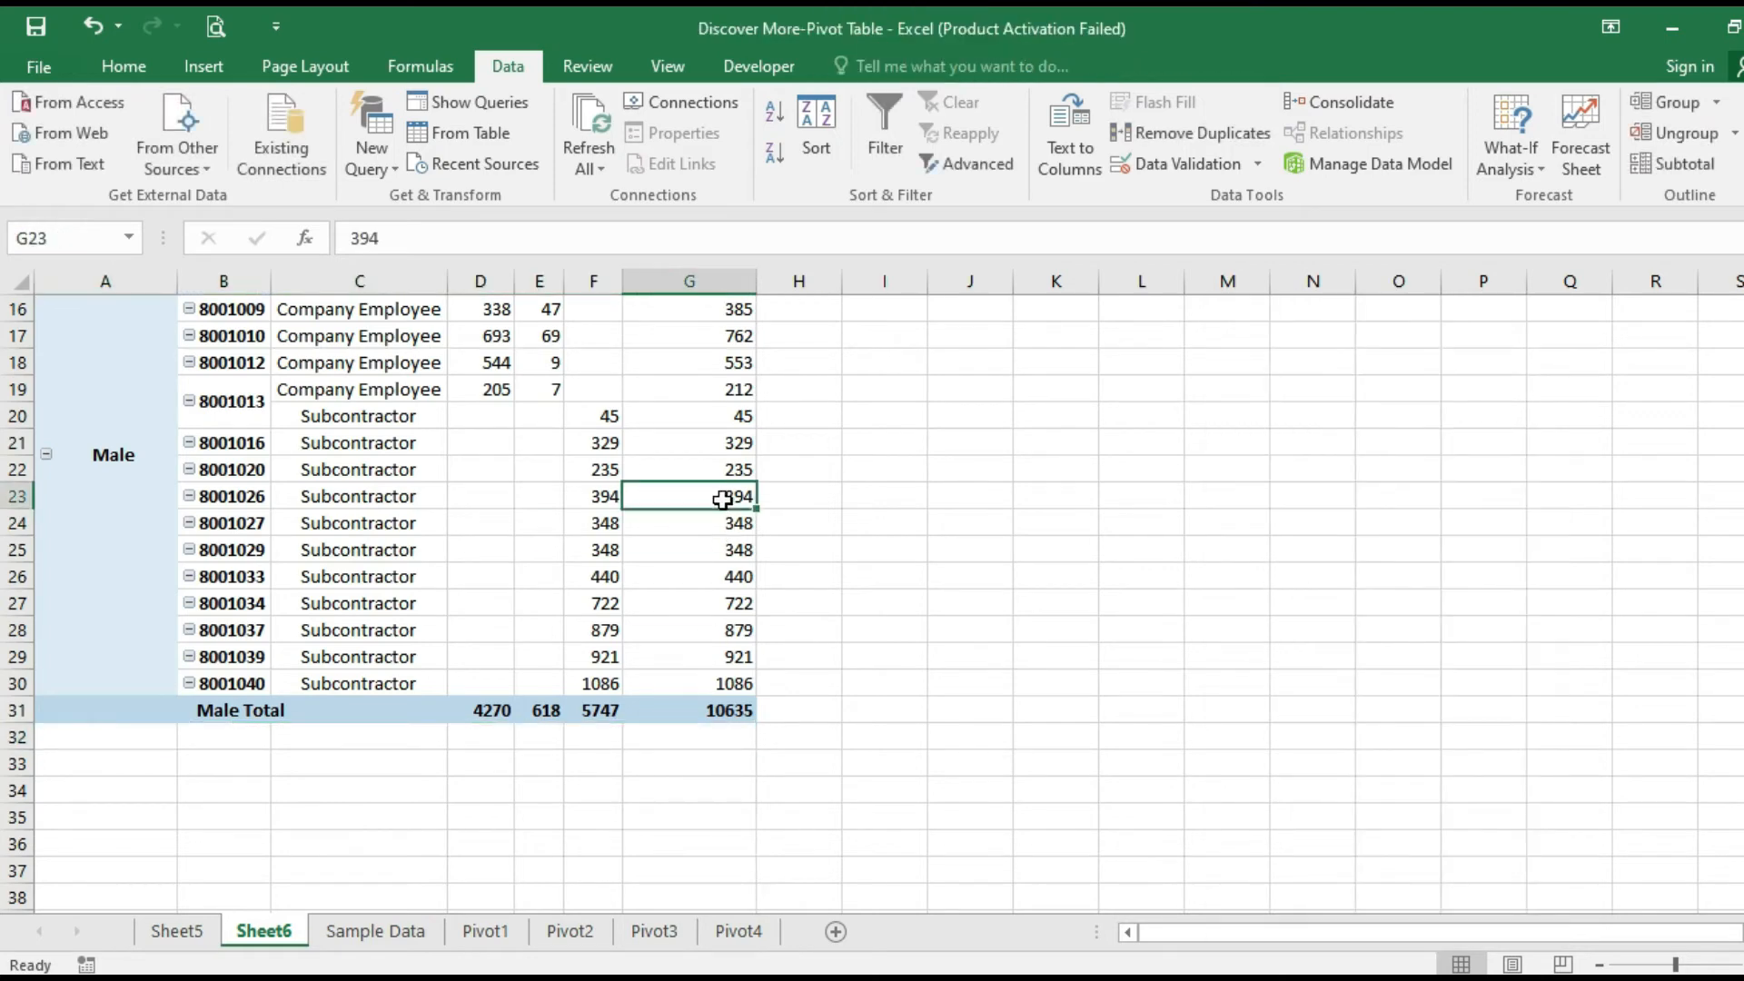
pyautogui.scroll(5, 712, 477)
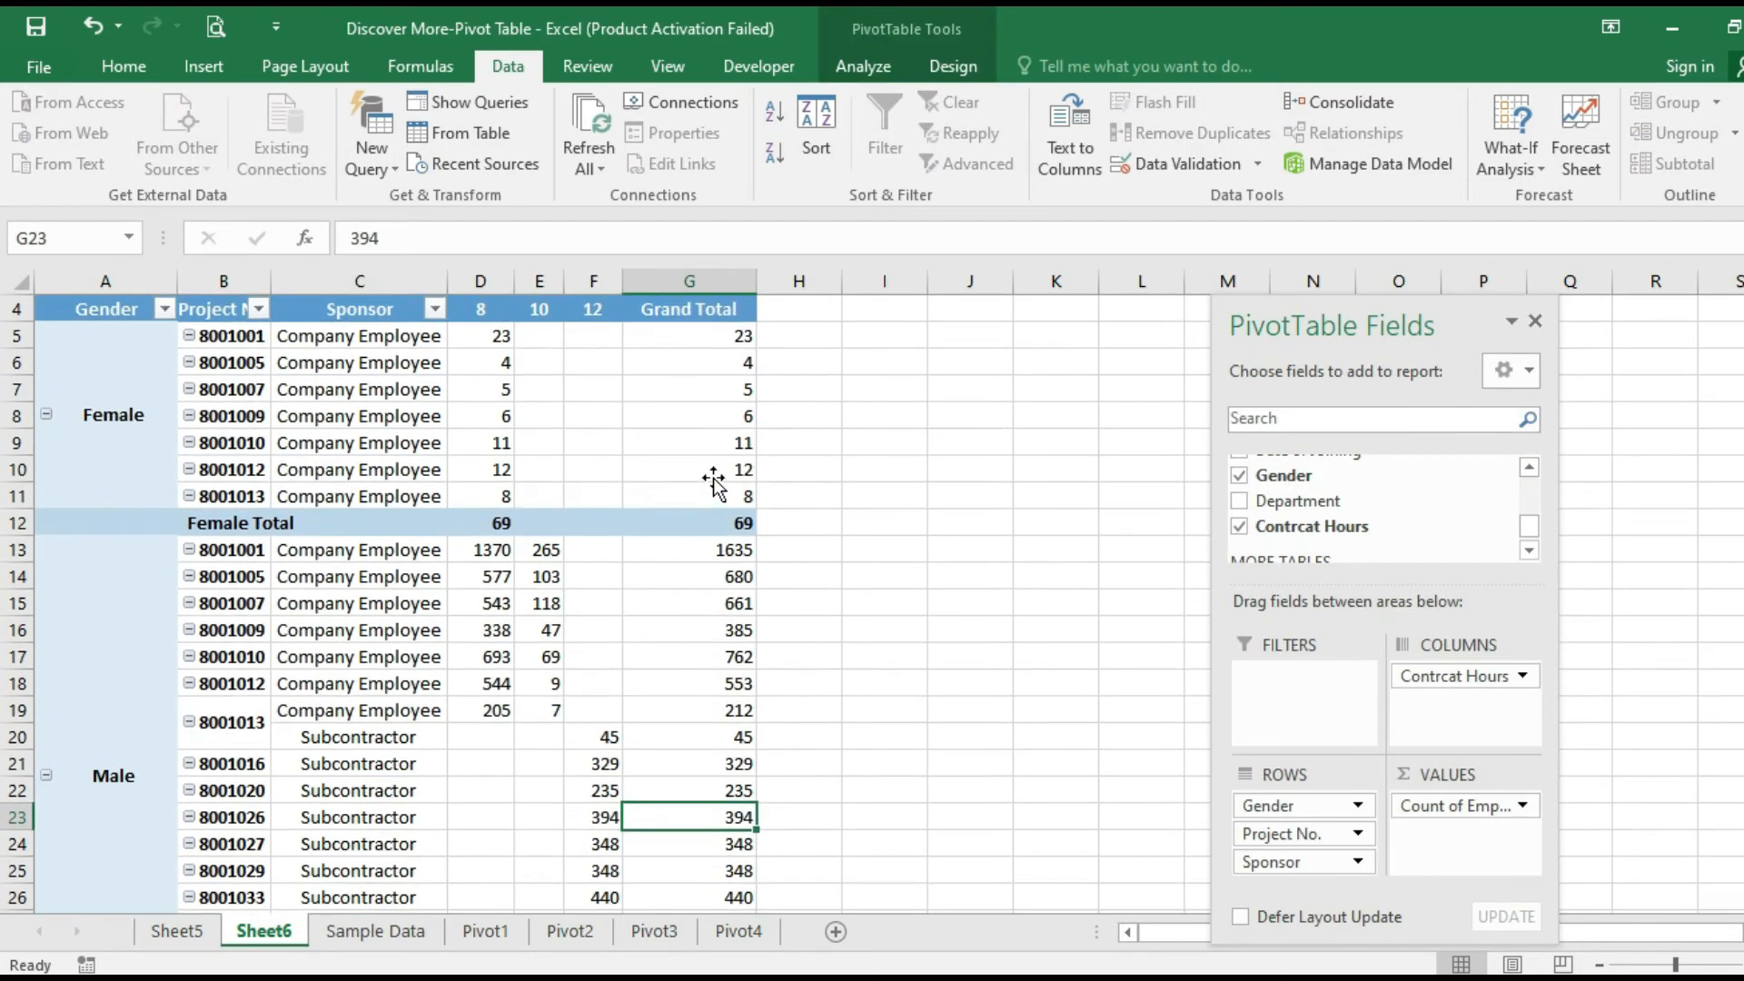
pyautogui.click(693, 448)
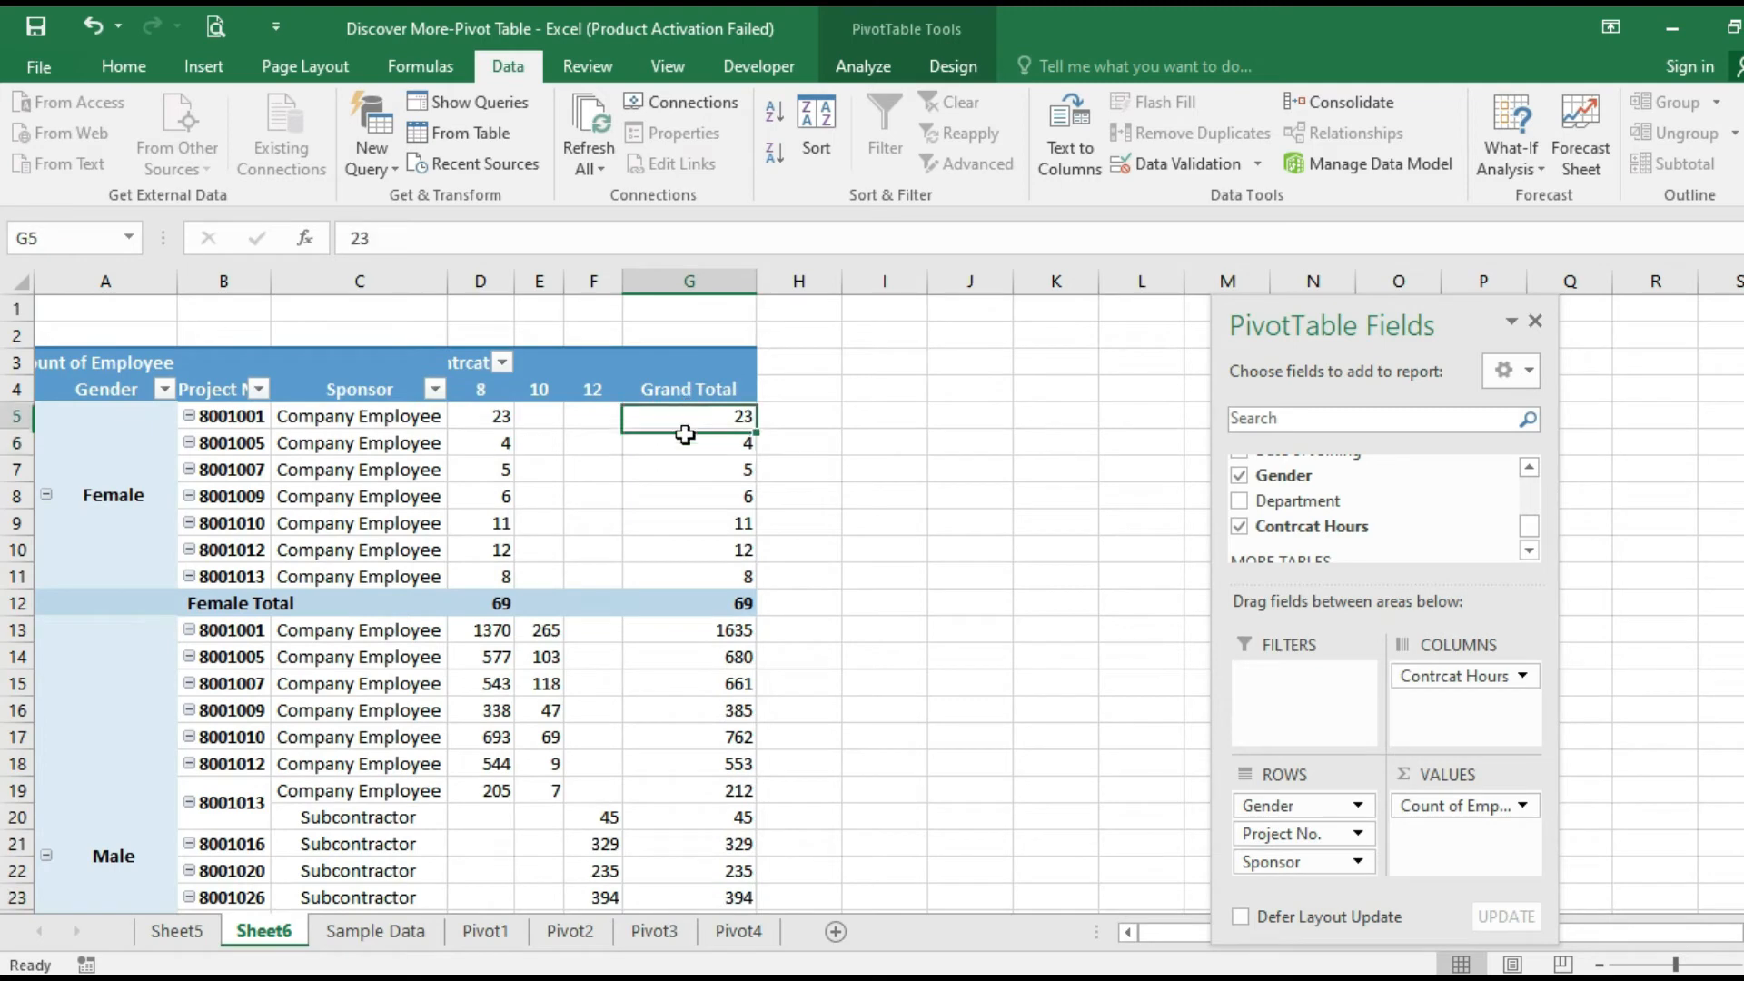
pyautogui.moveTo(681, 438); pyautogui.dragTo(682, 592)
pyautogui.click(662, 475)
# Turn off grand totals for rows in the PivotTable options, leaving both grand total settings unchecked
pyautogui.rightClick(662, 469)
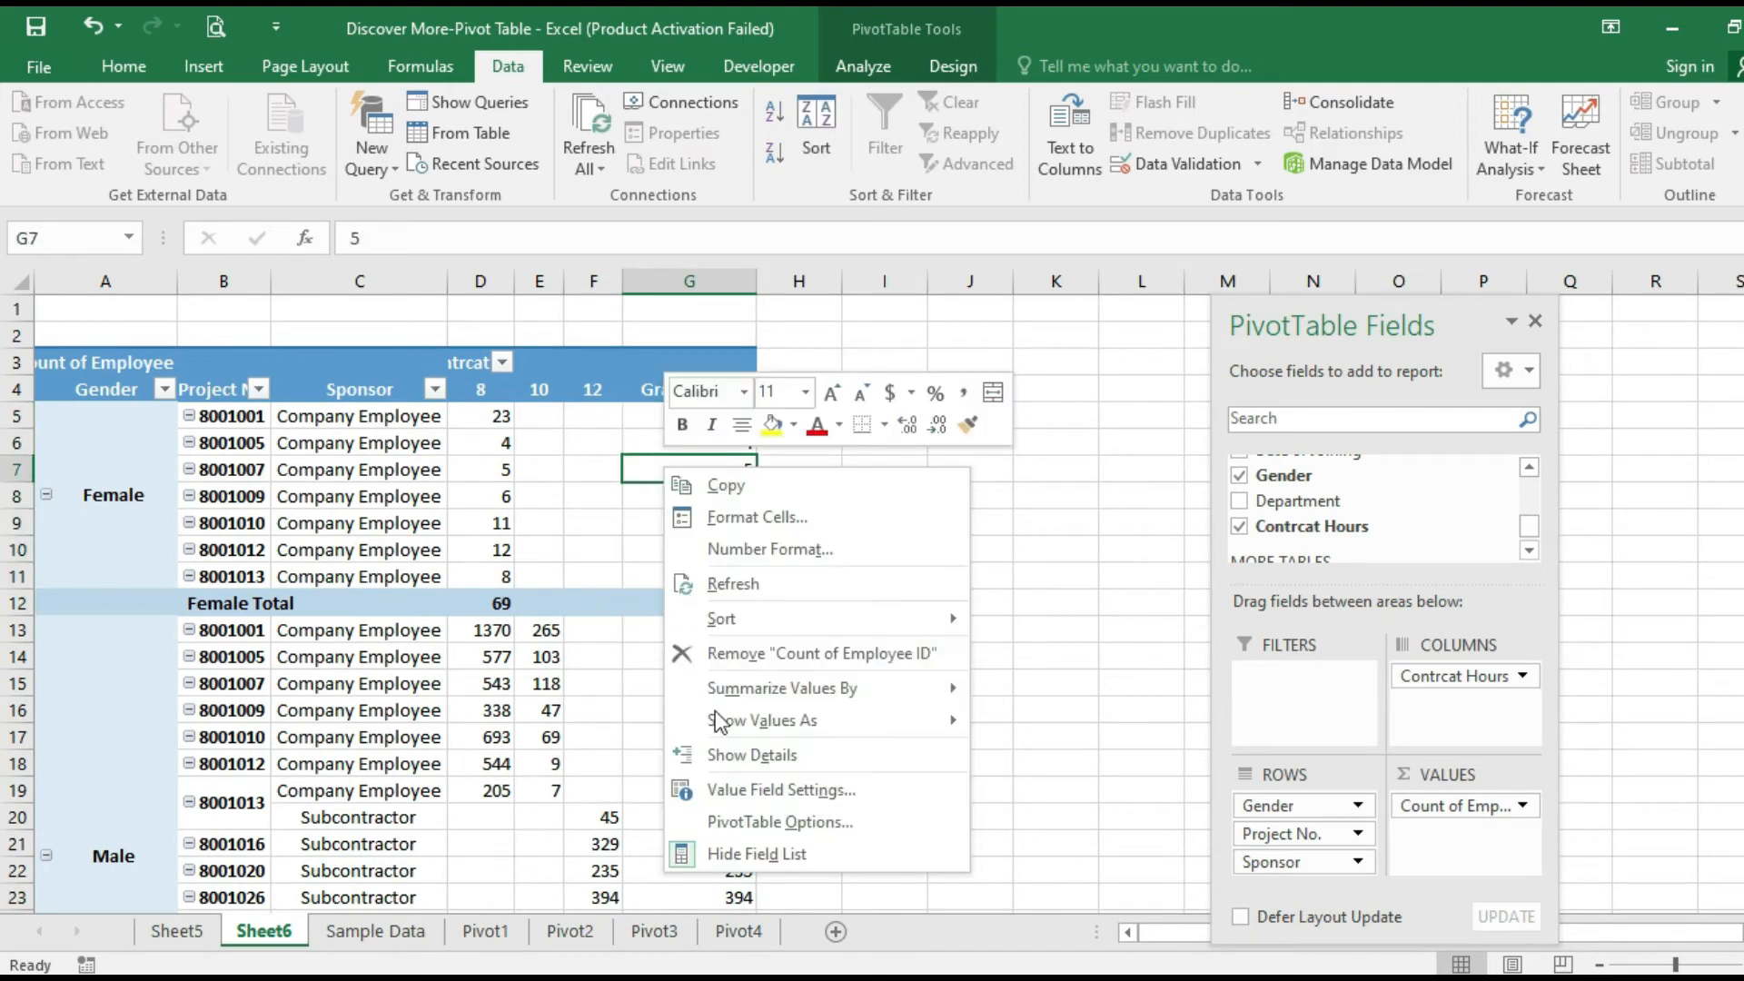
pyautogui.click(747, 820)
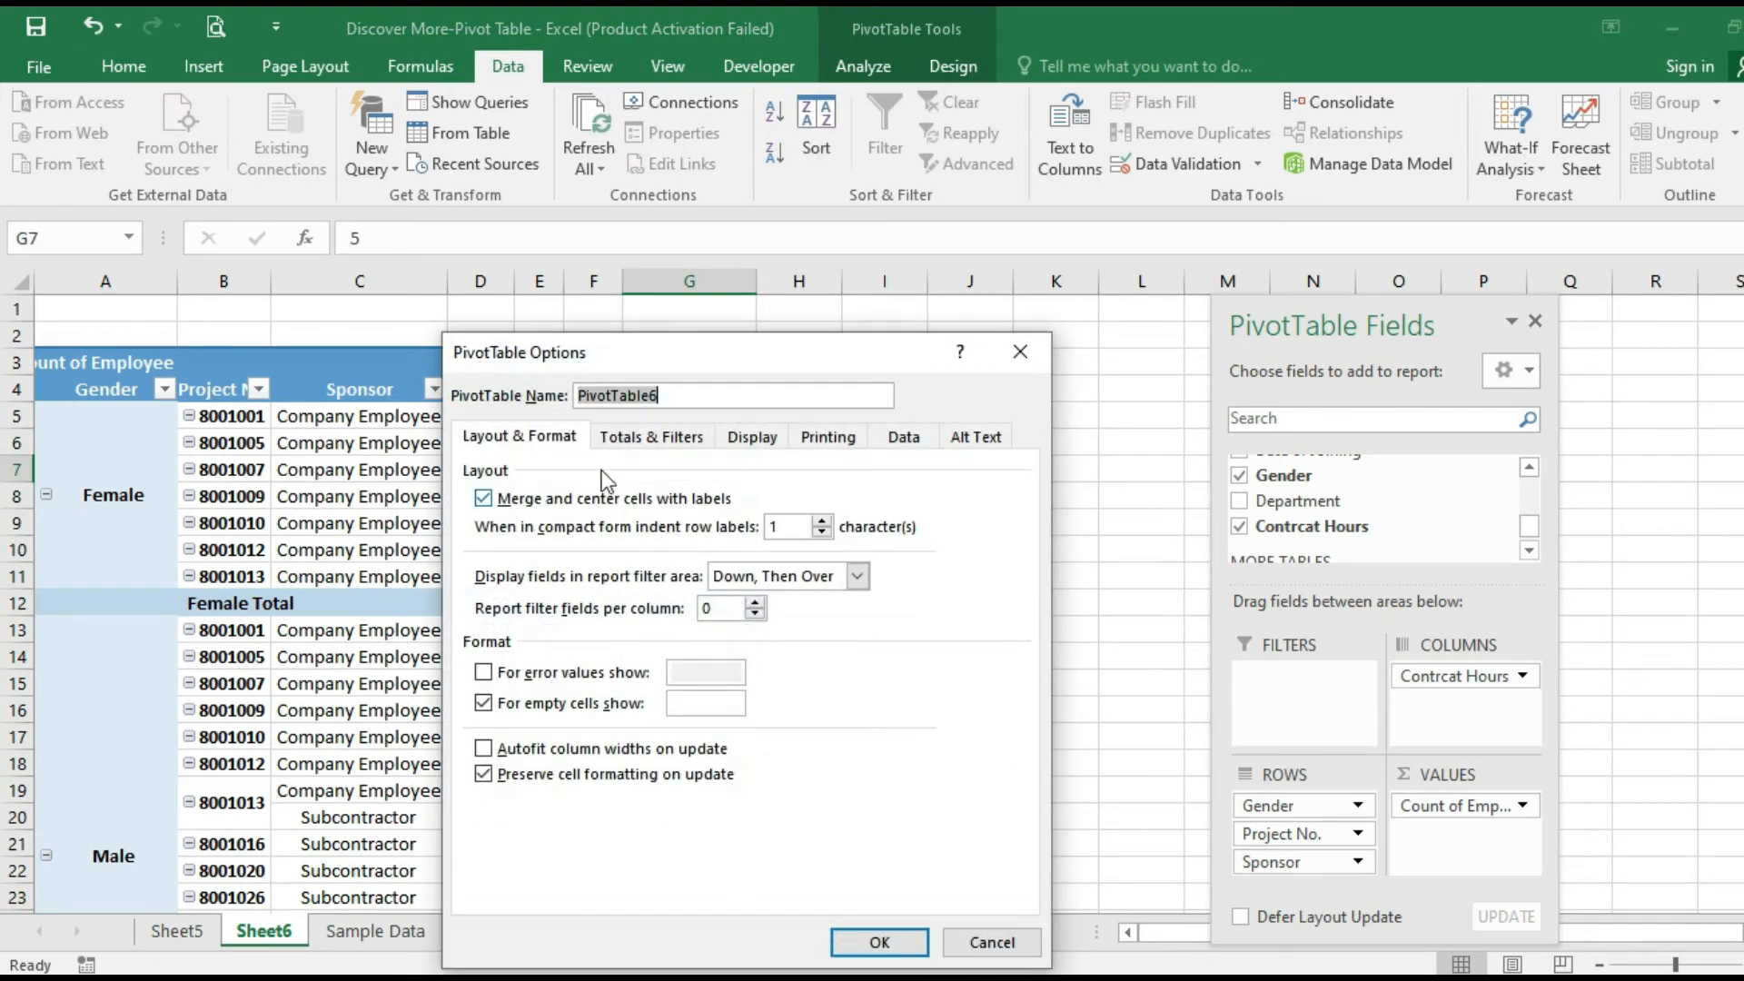
pyautogui.click(625, 440)
pyautogui.click(483, 499)
pyautogui.click(483, 525)
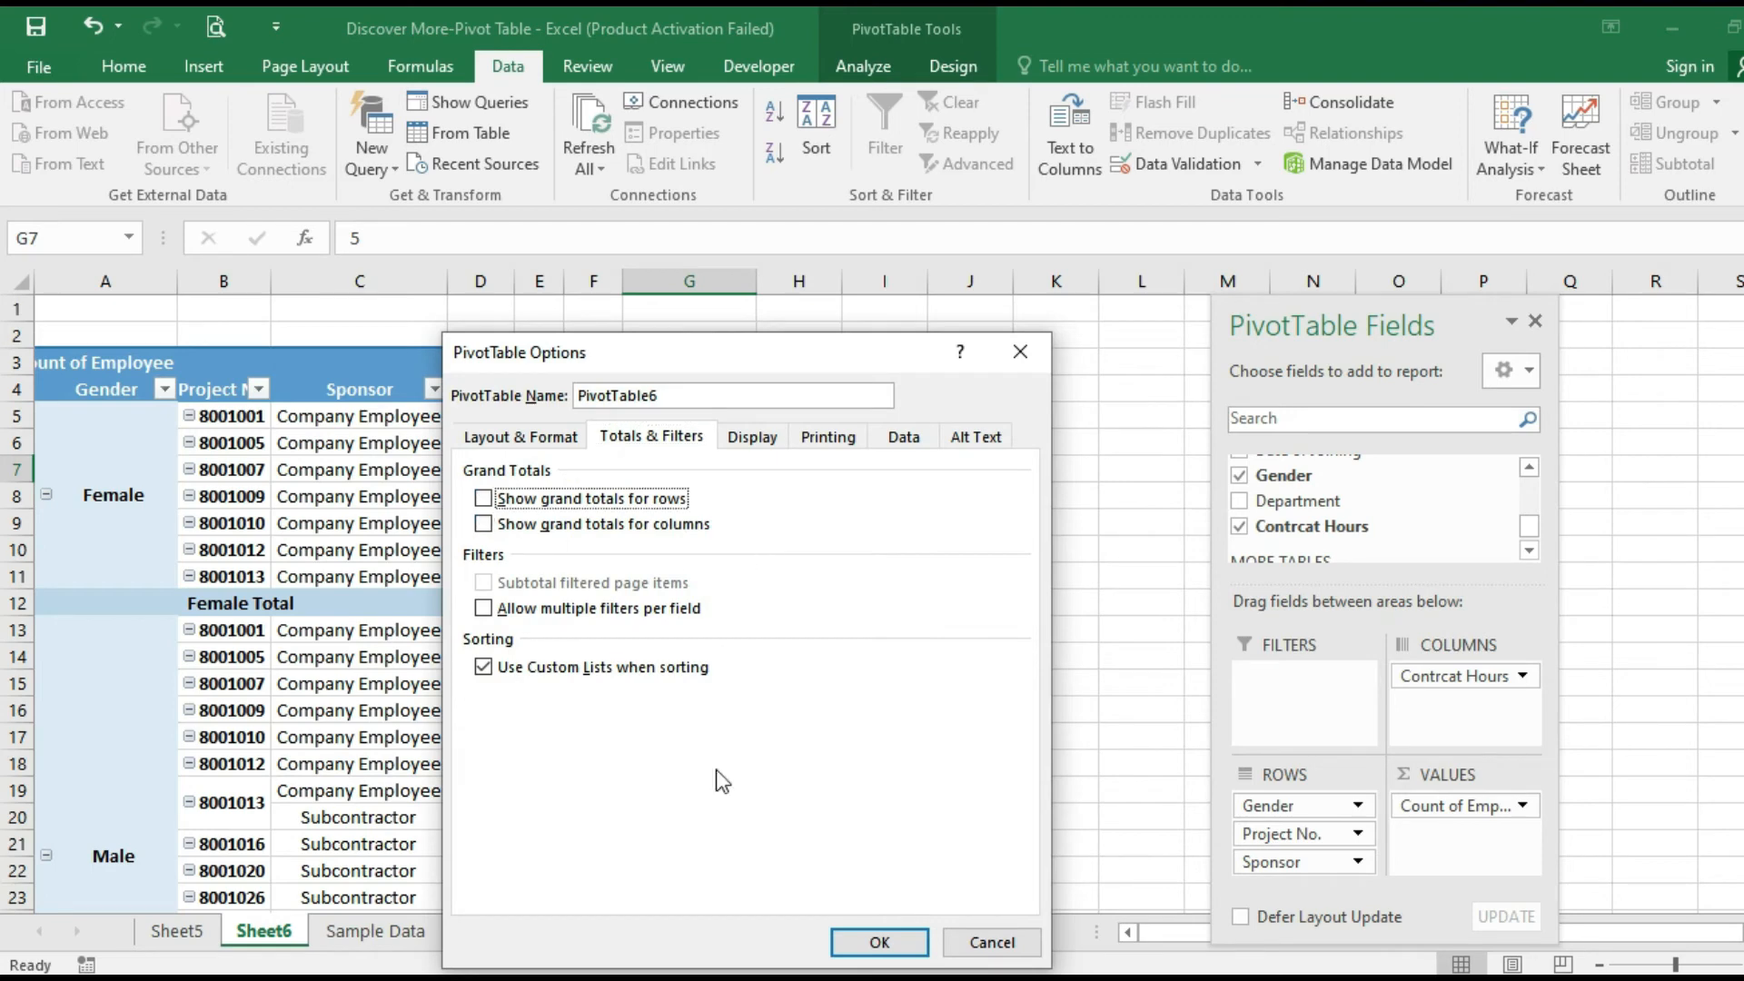
pyautogui.click(878, 943)
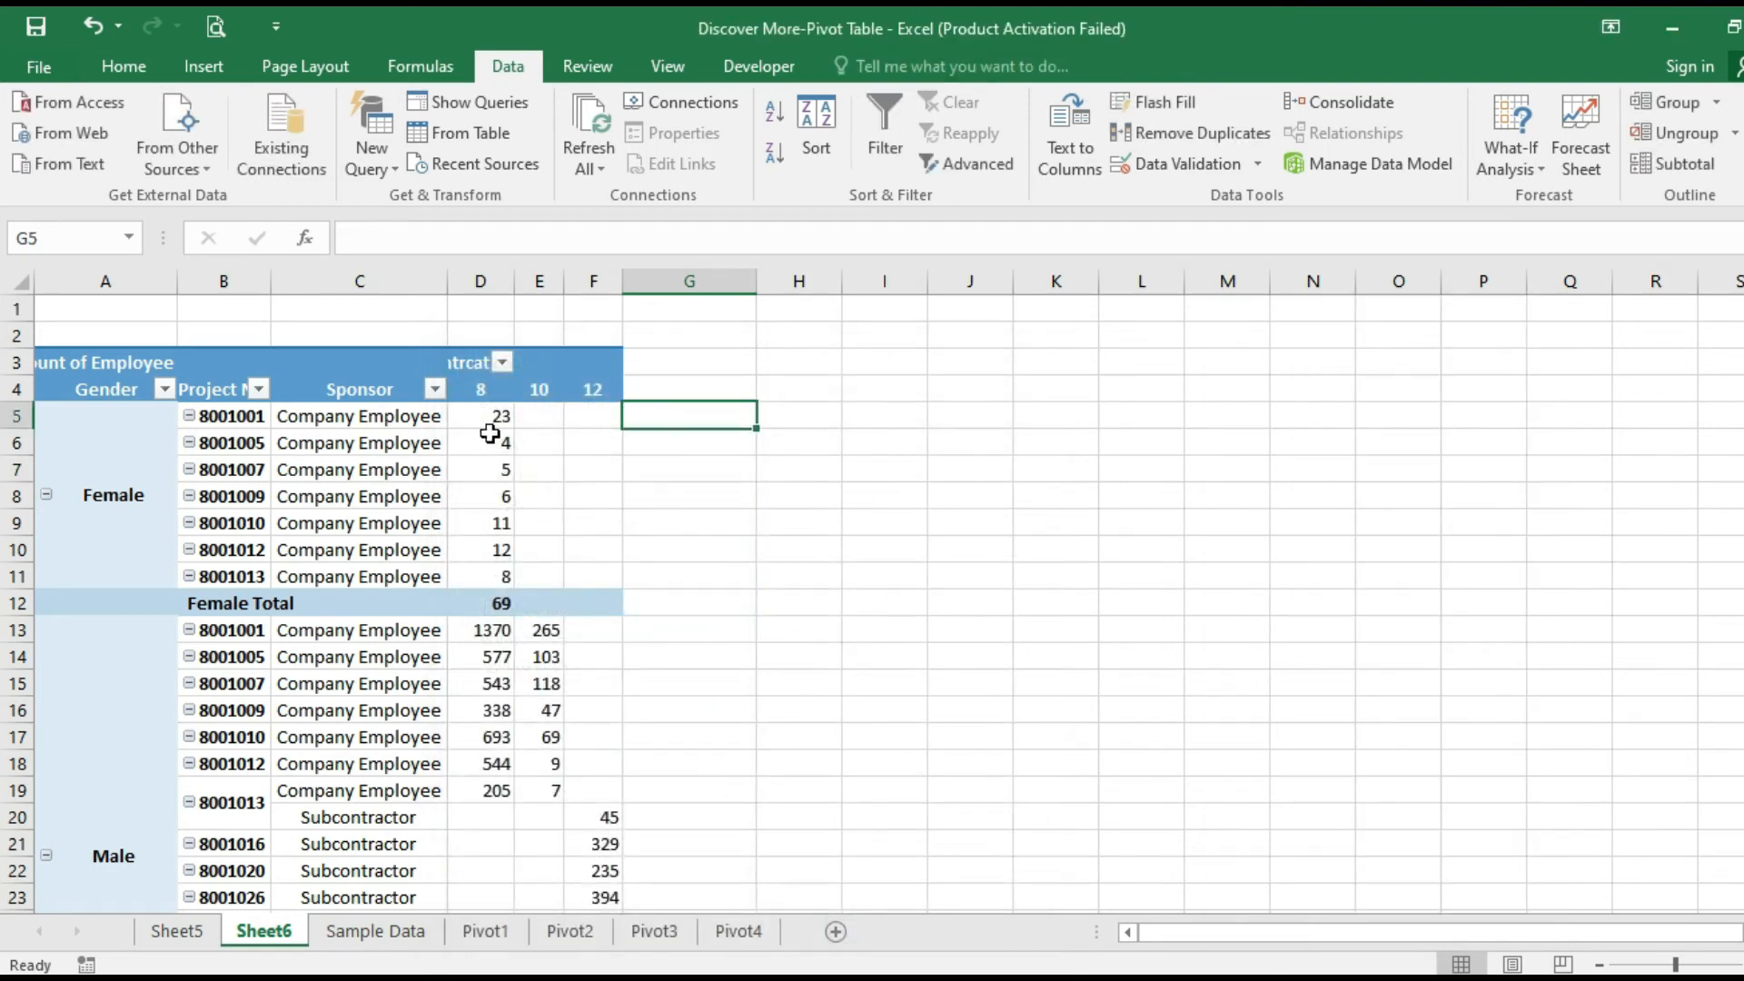
# Examine the pivot table from start to end, including the Female group's counts and the Female Total and Male Total rows
pyautogui.click(495, 442)
pyautogui.scroll(-6, 525, 642)
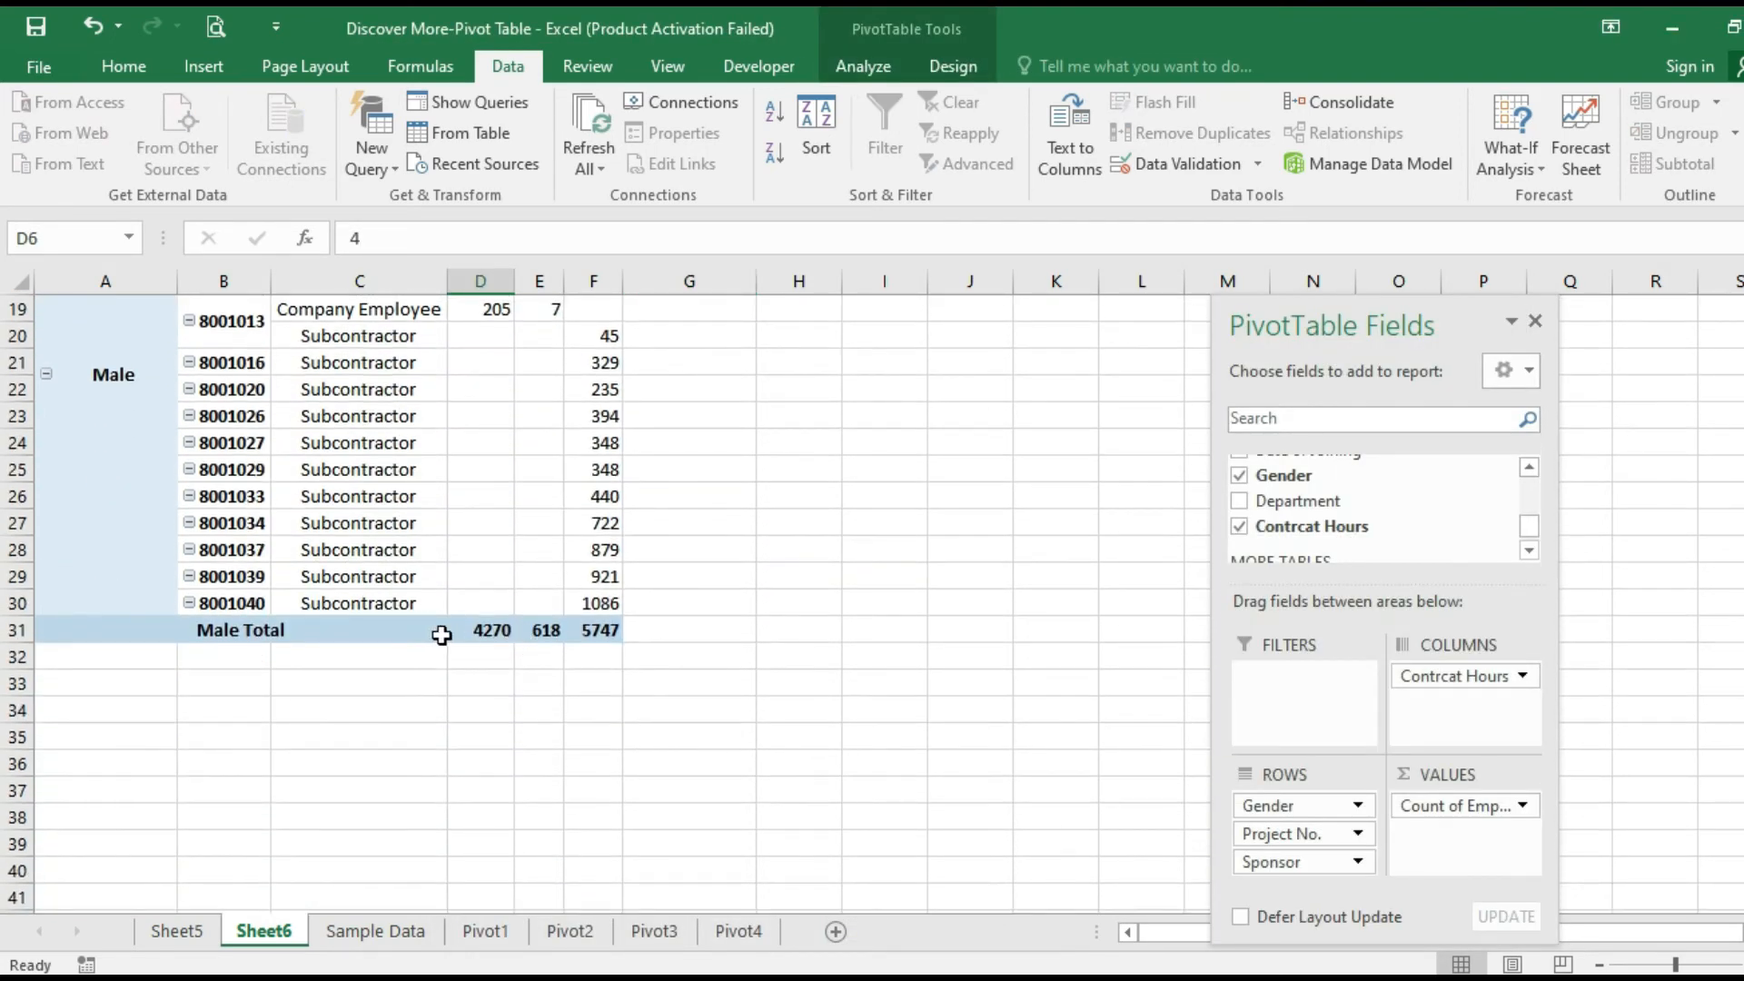
pyautogui.scroll(1, 432, 642)
pyautogui.scroll(5, 390, 663)
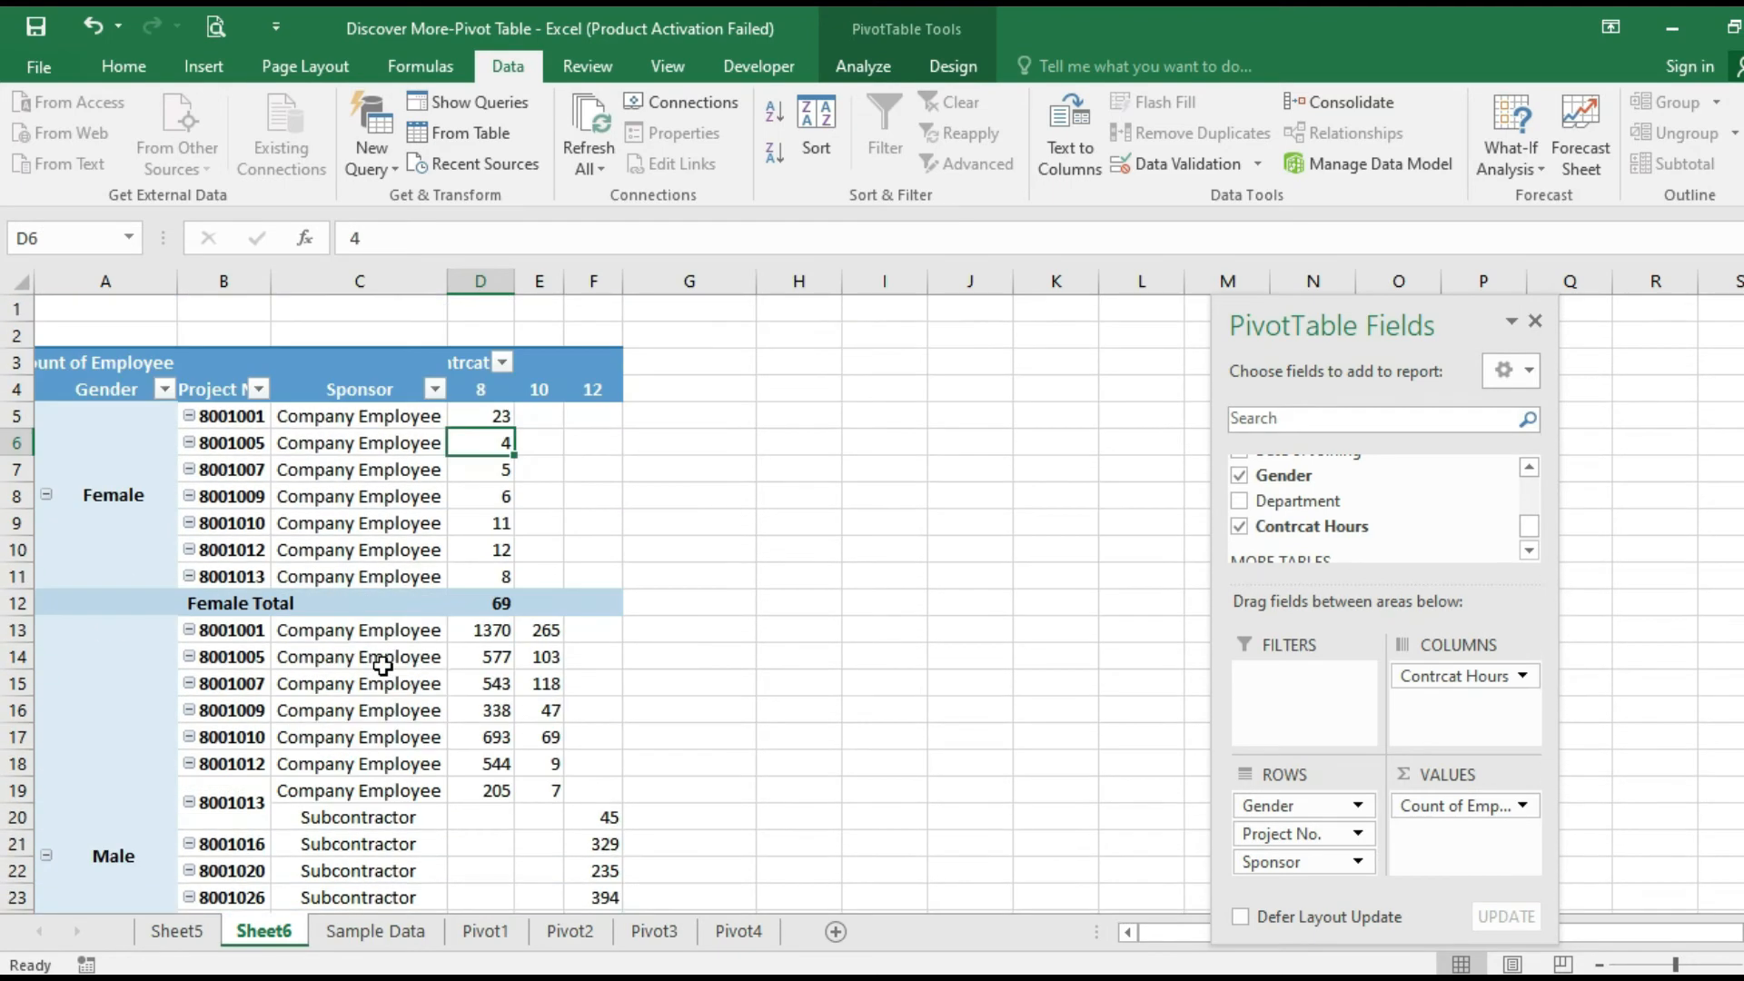
pyautogui.click(454, 605)
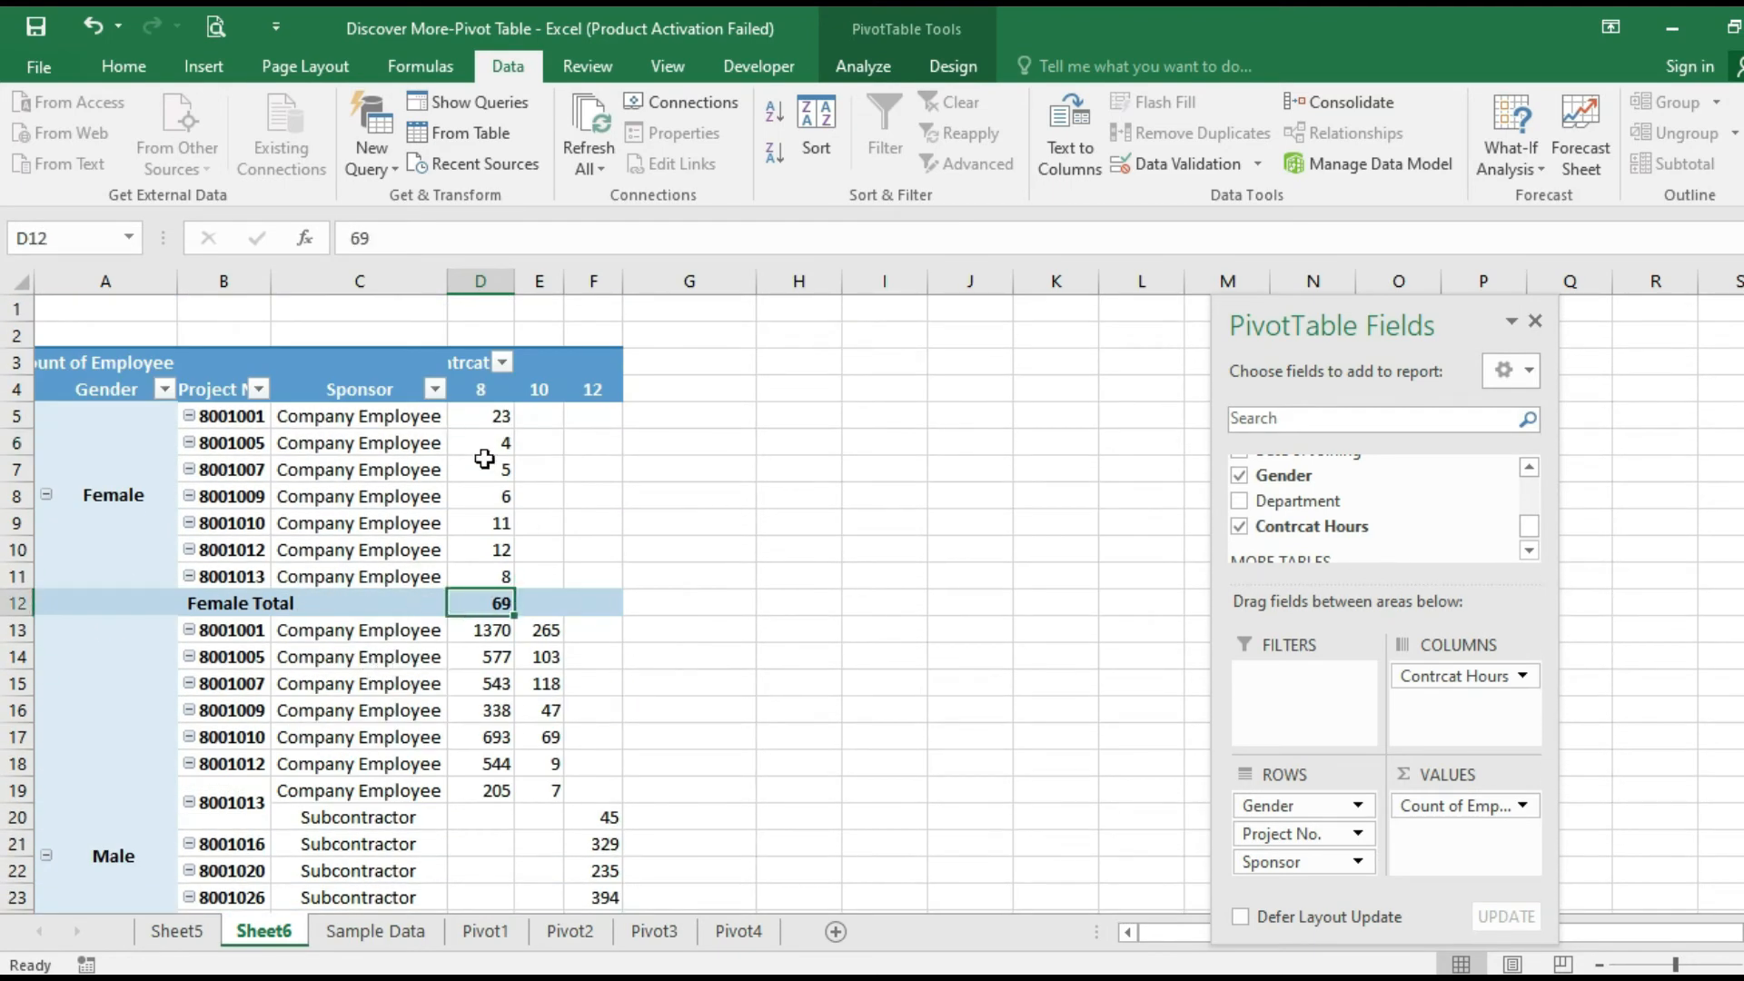
pyautogui.moveTo(484, 423); pyautogui.dragTo(474, 572)
pyautogui.scroll(-3, 548, 603)
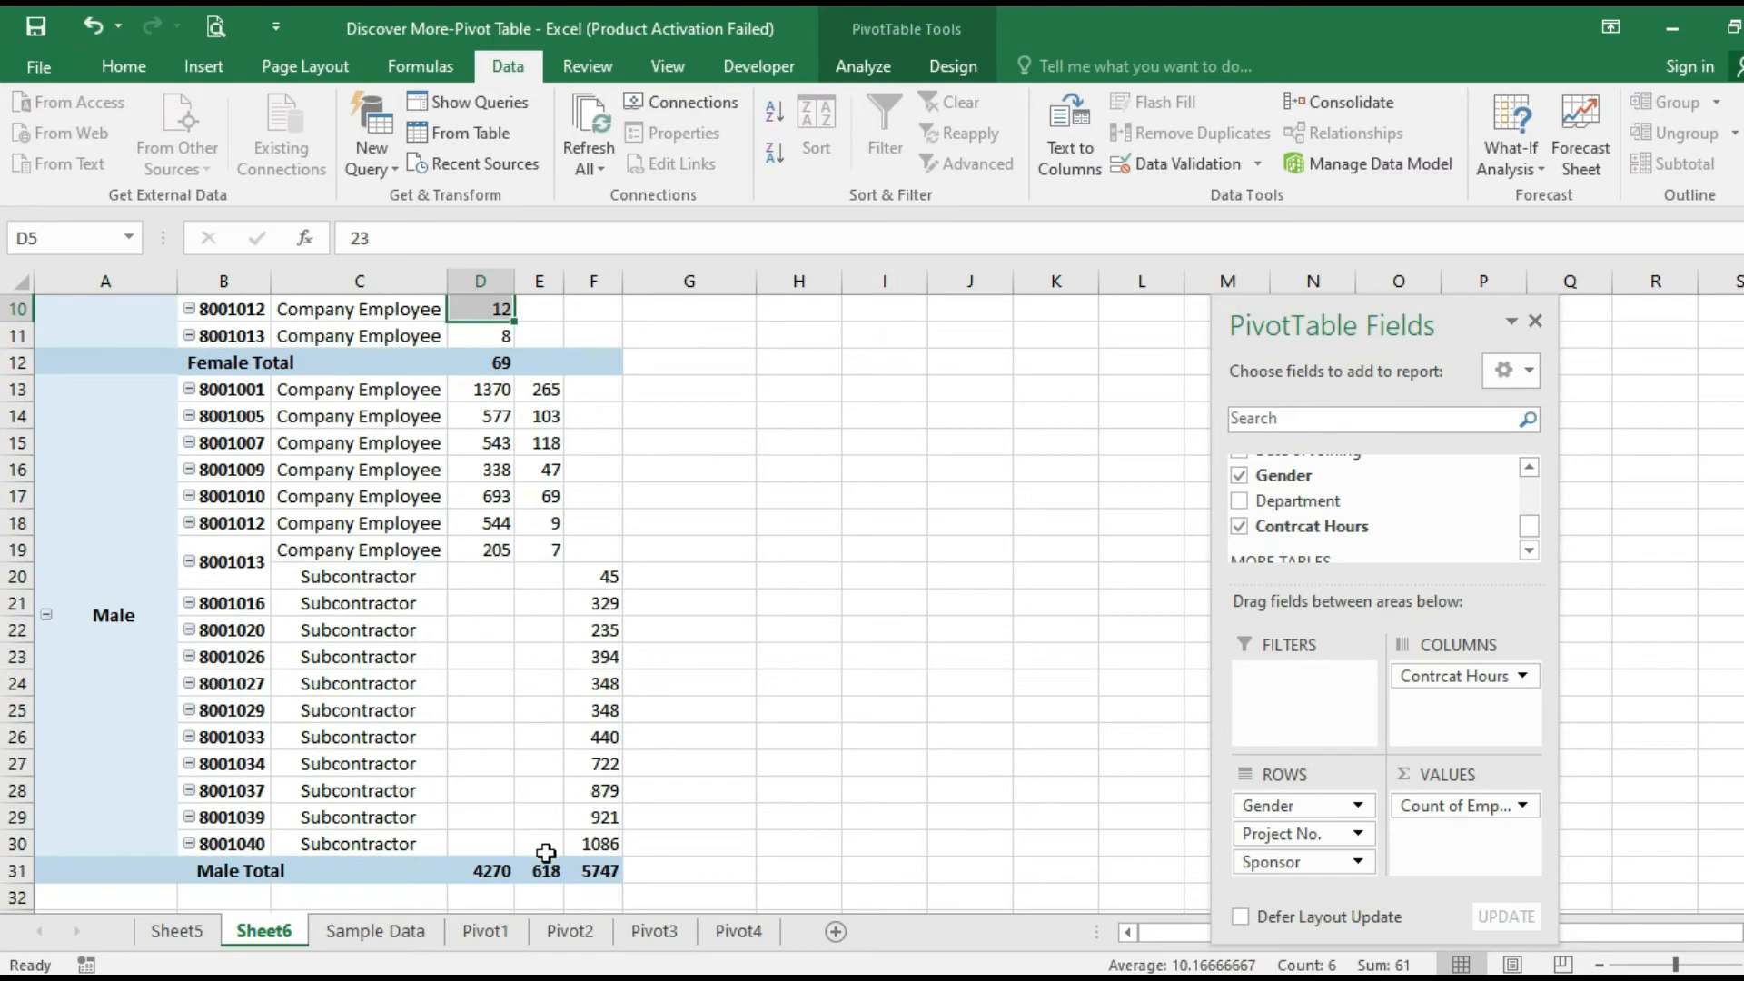
pyautogui.moveTo(536, 870); pyautogui.dragTo(596, 872)
pyautogui.click(399, 528)
pyautogui.scroll(3, 532, 598)
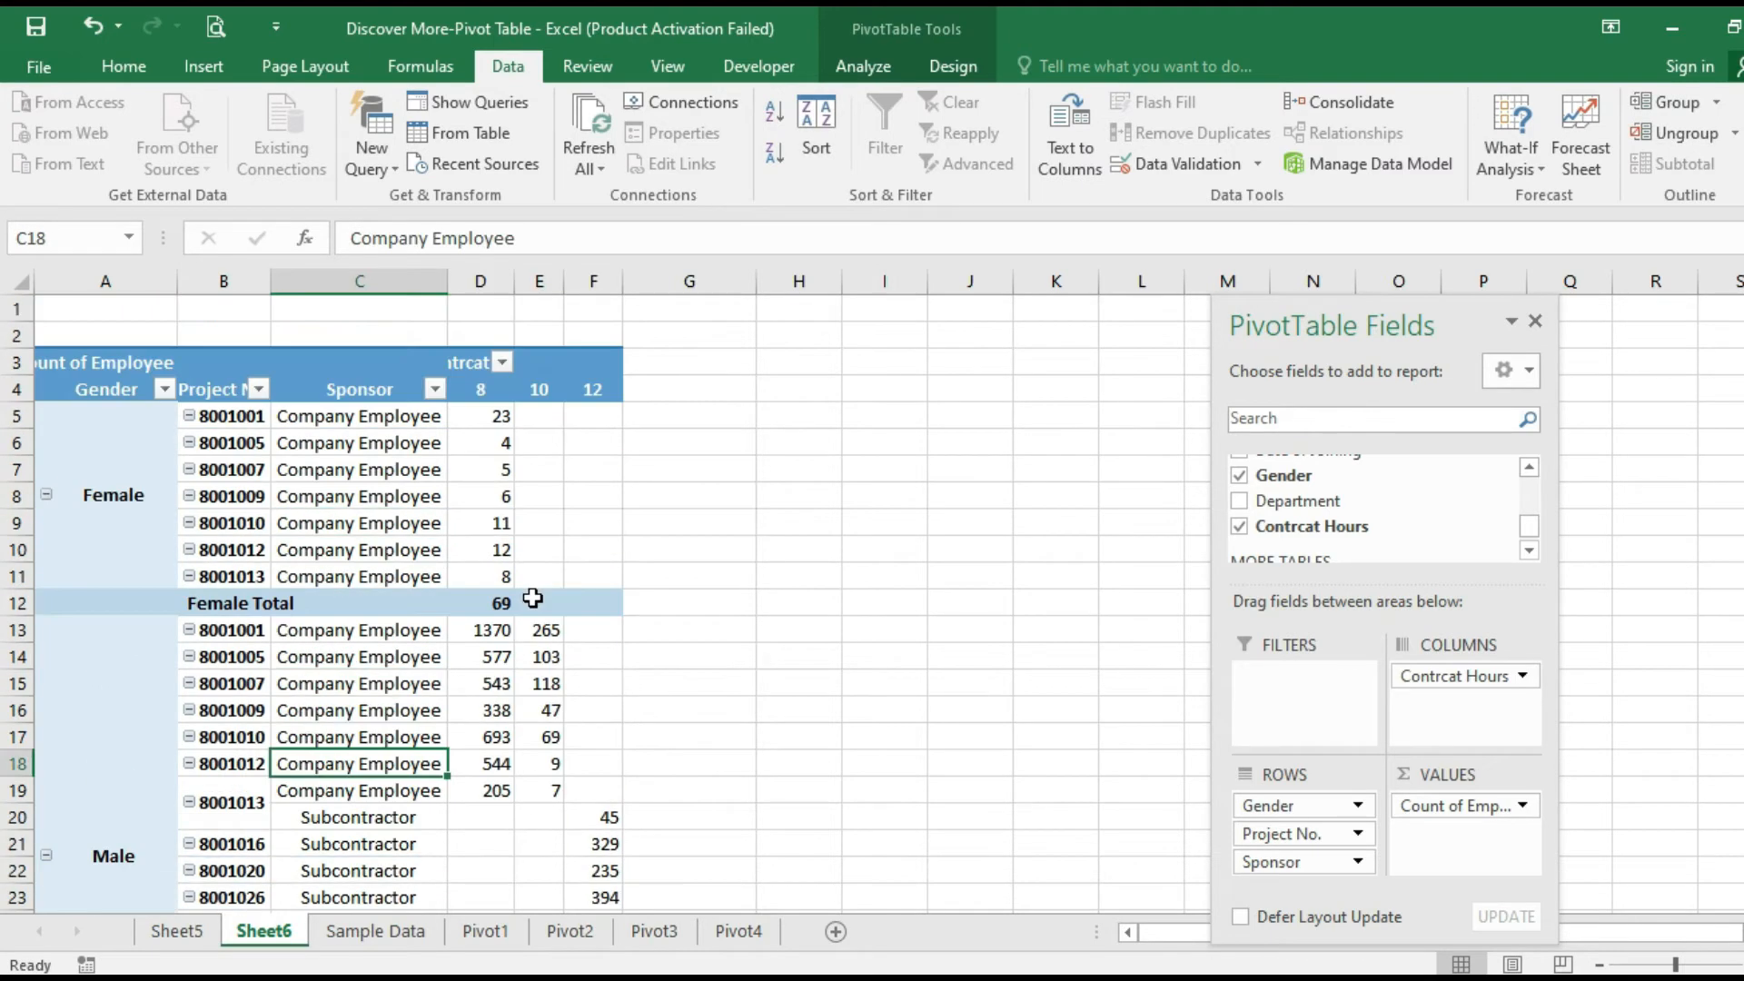
# Inspect the Female Total row, the merged Female label and the Sponsor entry for project 8001007
pyautogui.click(473, 472)
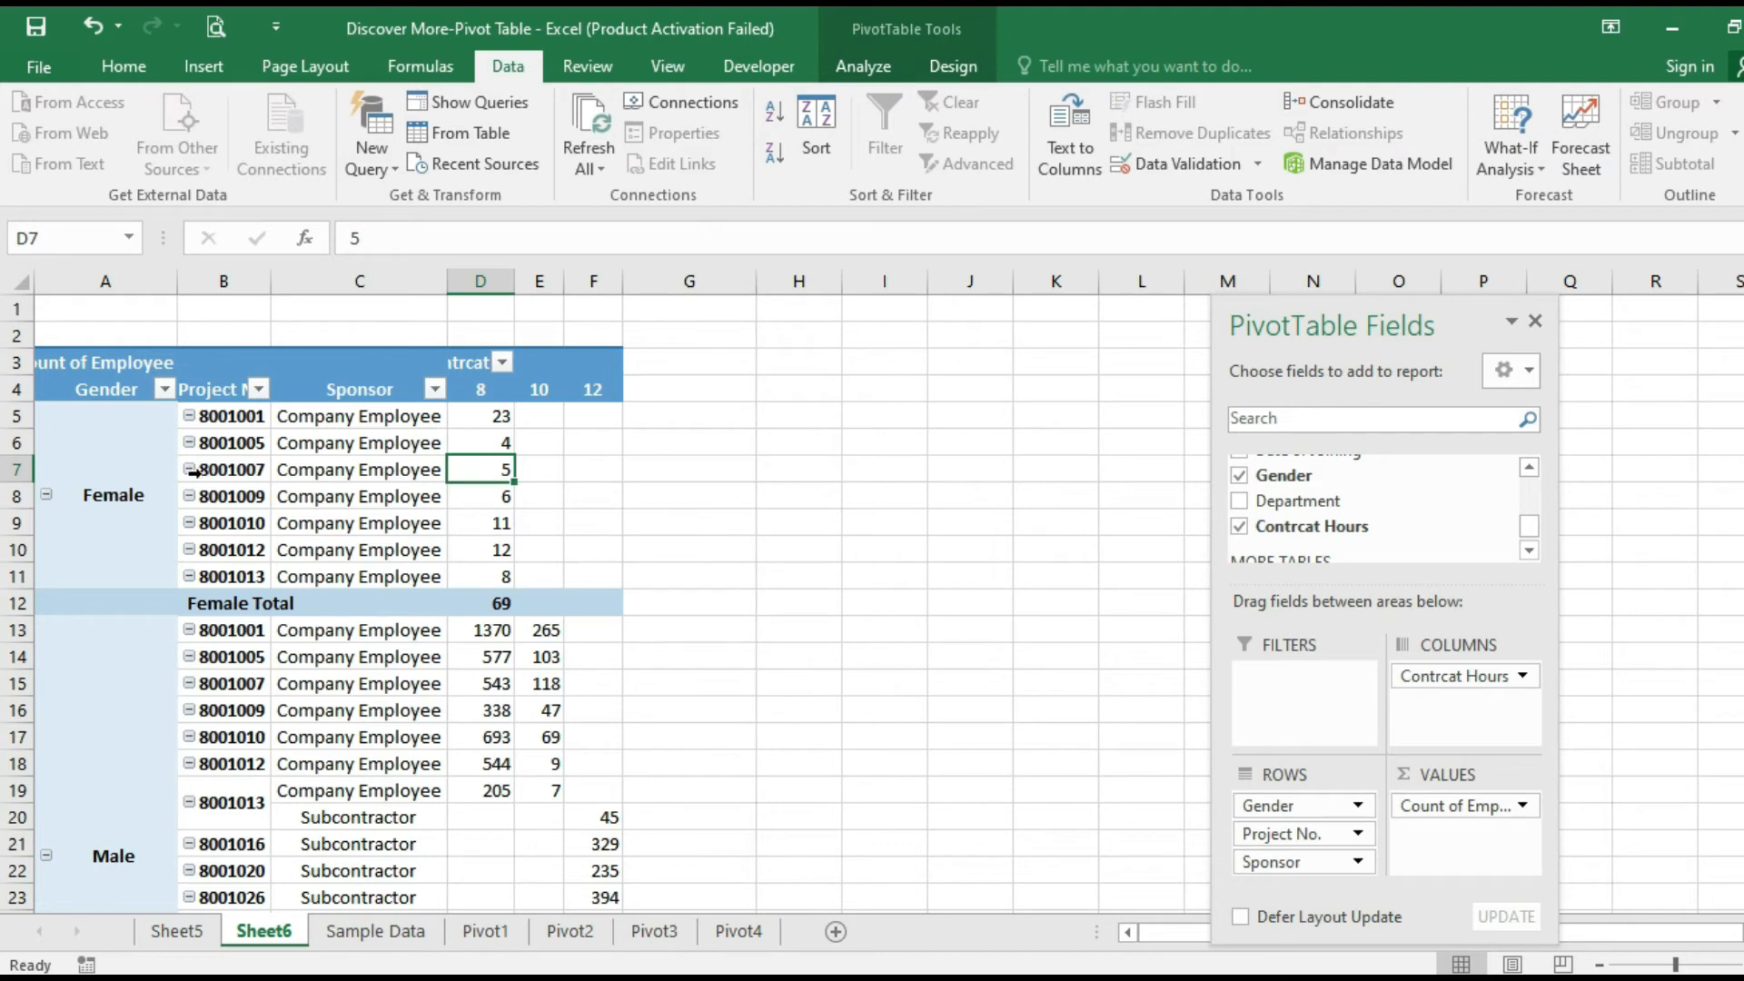
pyautogui.click(139, 606)
pyautogui.moveTo(510, 617)
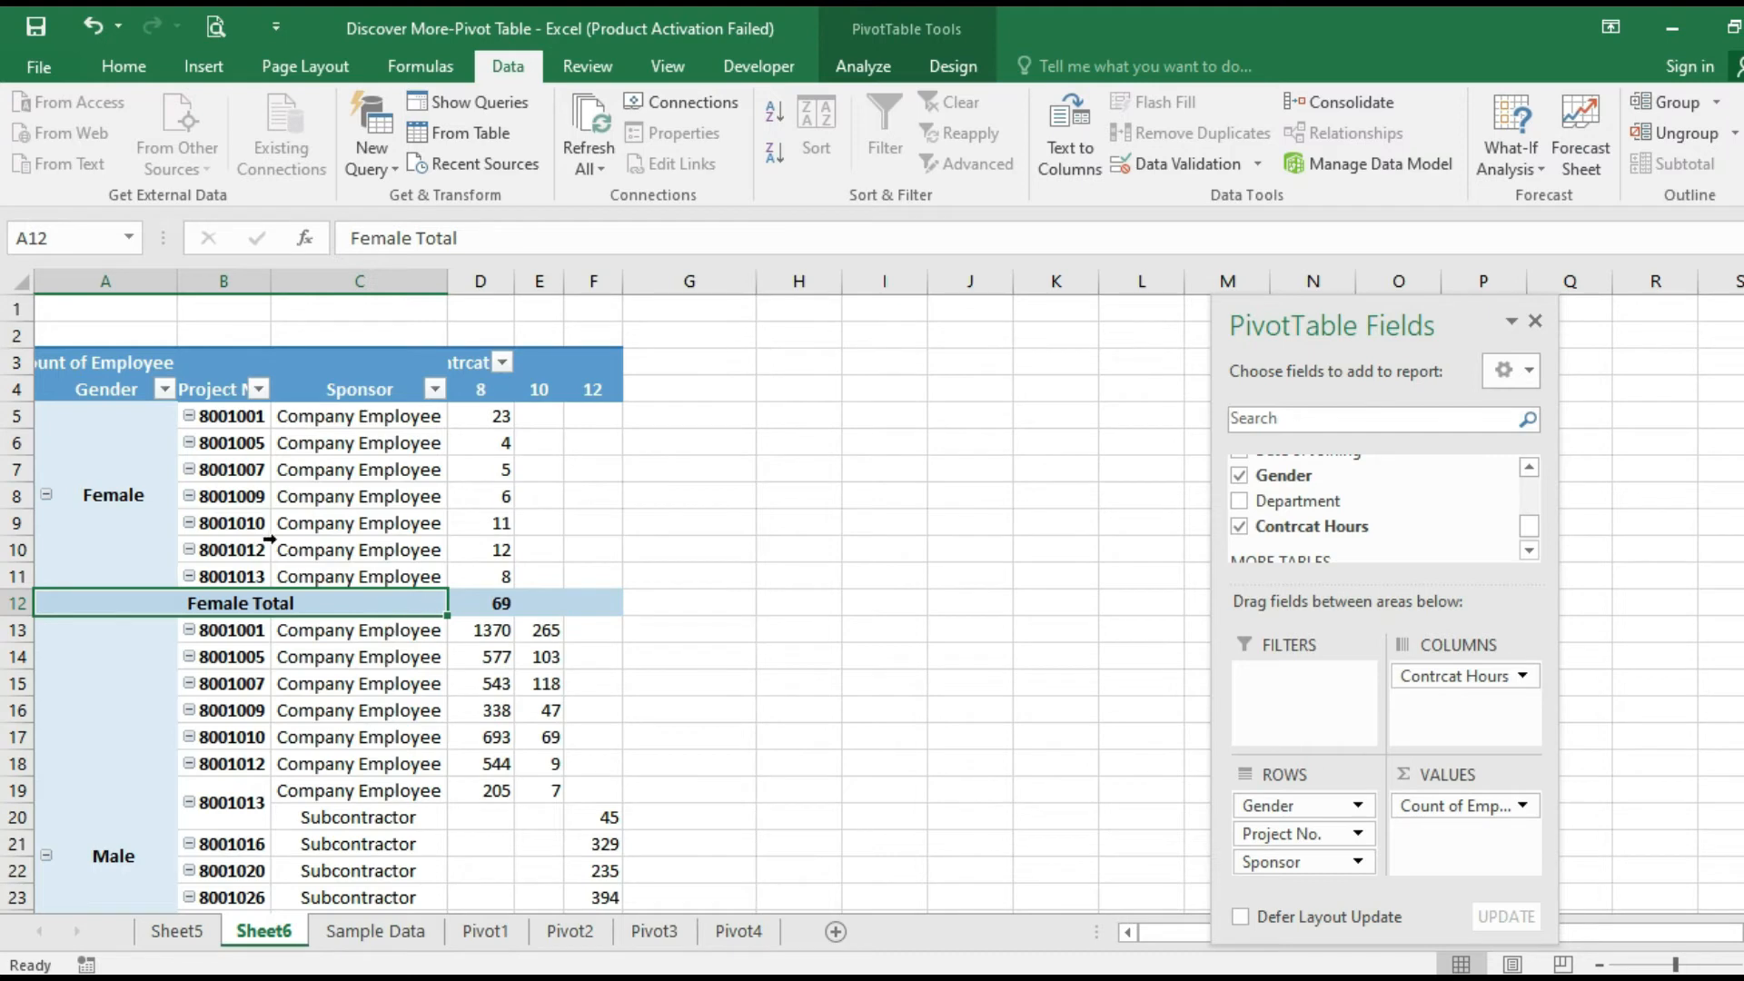
pyautogui.click(121, 488)
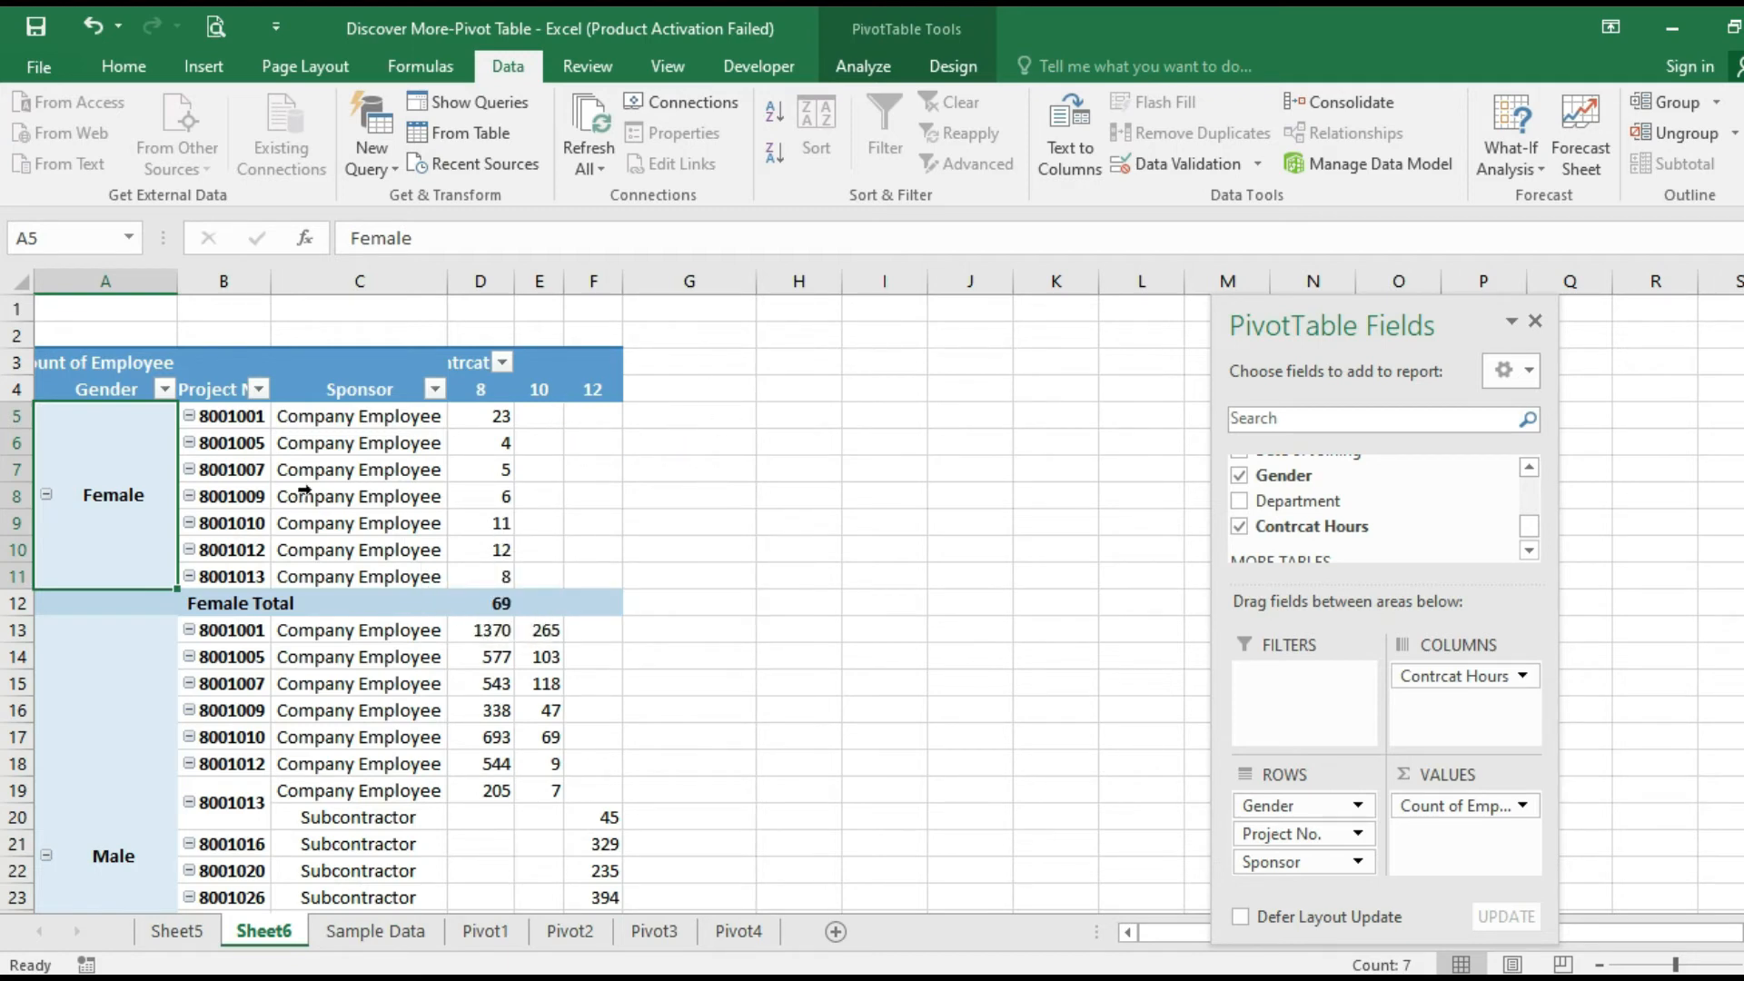
pyautogui.click(359, 468)
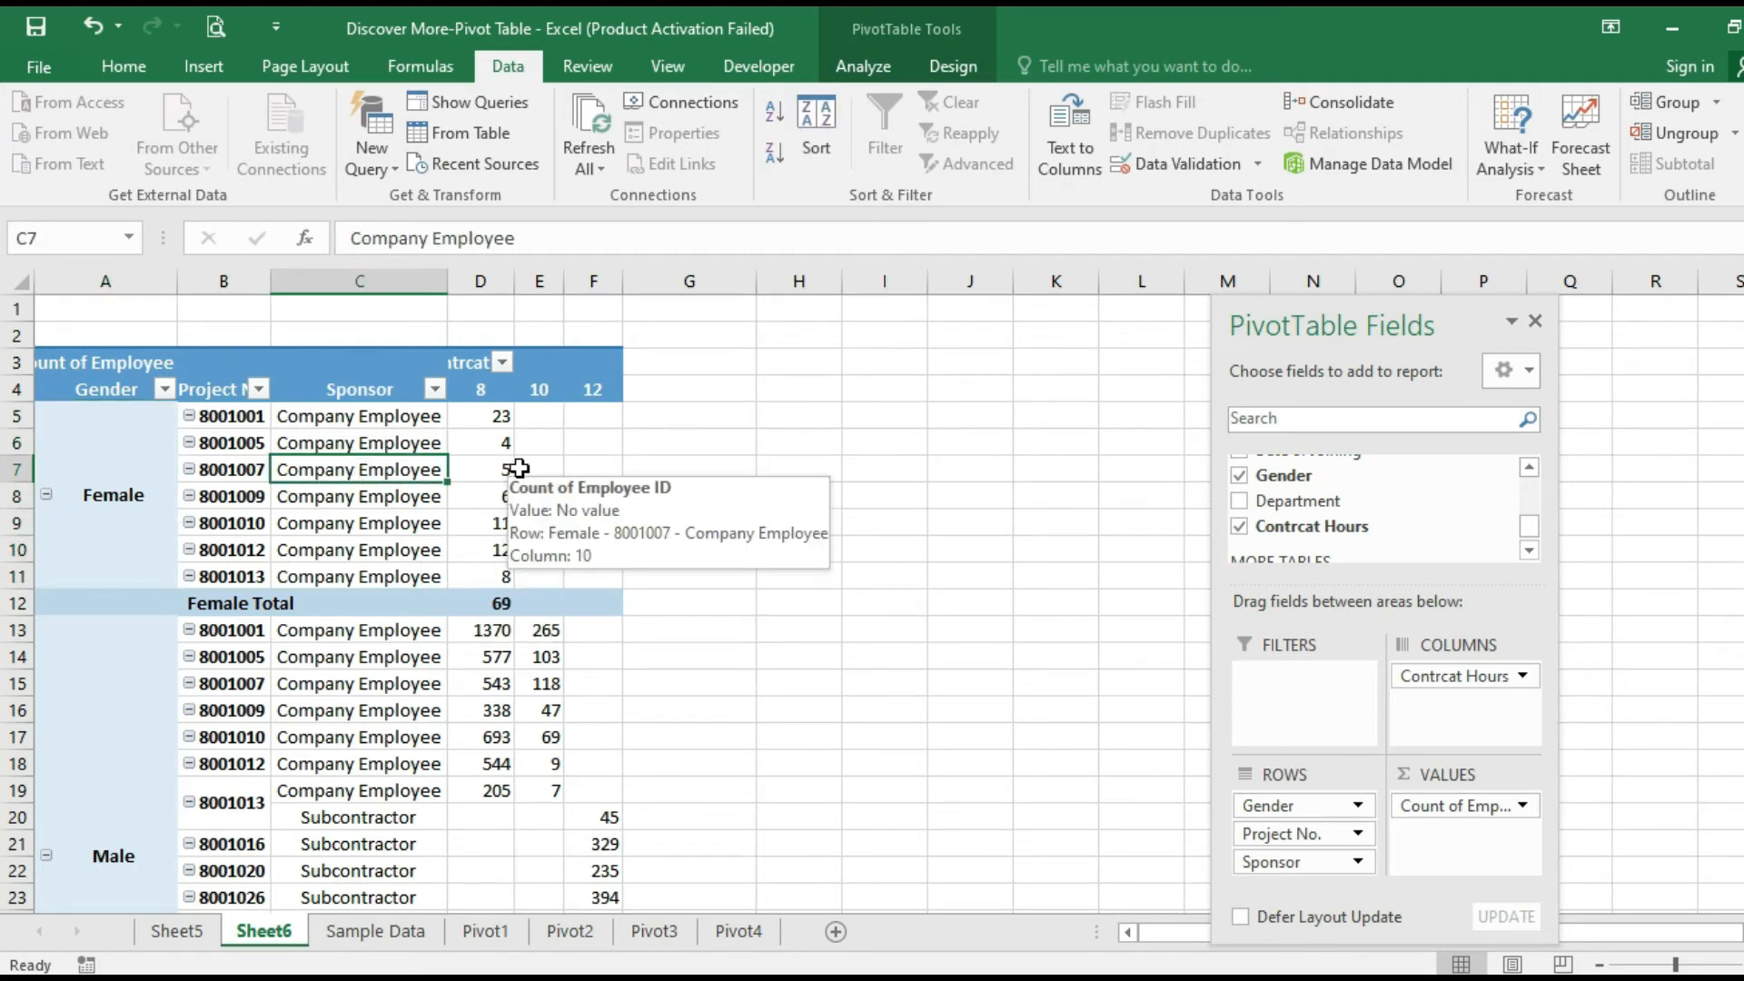
# Look over the whole pivot table by selecting its range, and switch to the Pivot4 sheet
pyautogui.moveTo(85, 368); pyautogui.dragTo(620, 910)
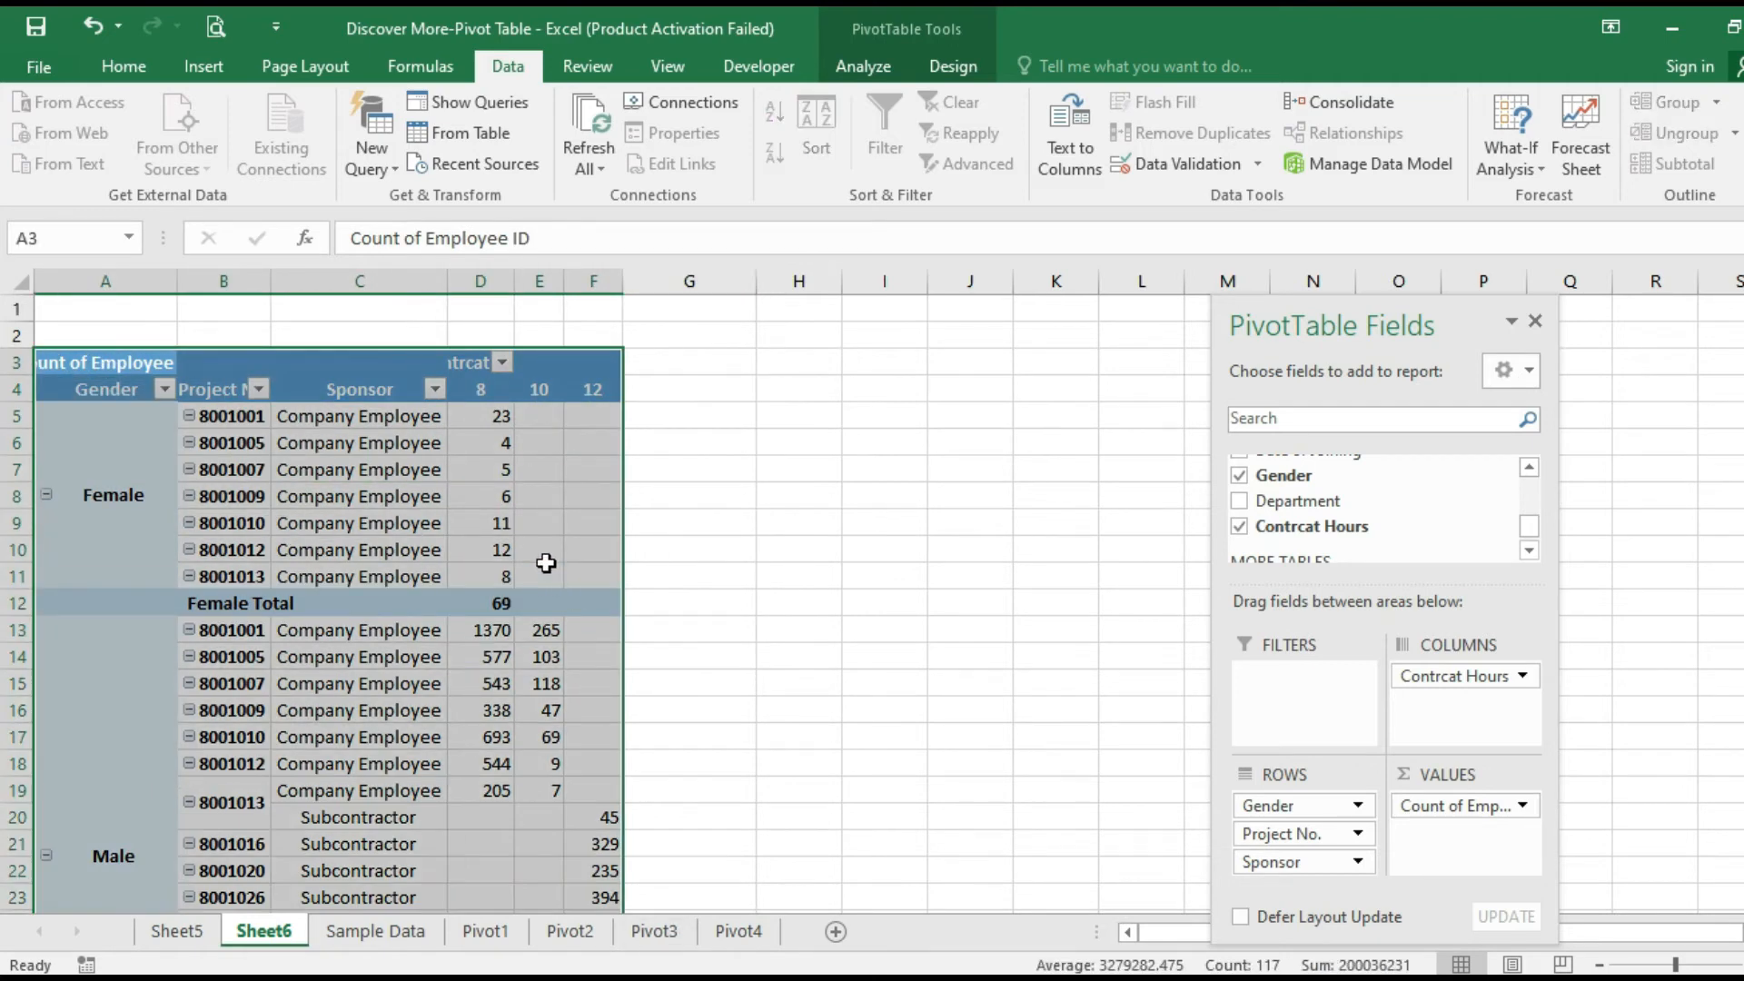
pyautogui.click(546, 569)
pyautogui.click(737, 931)
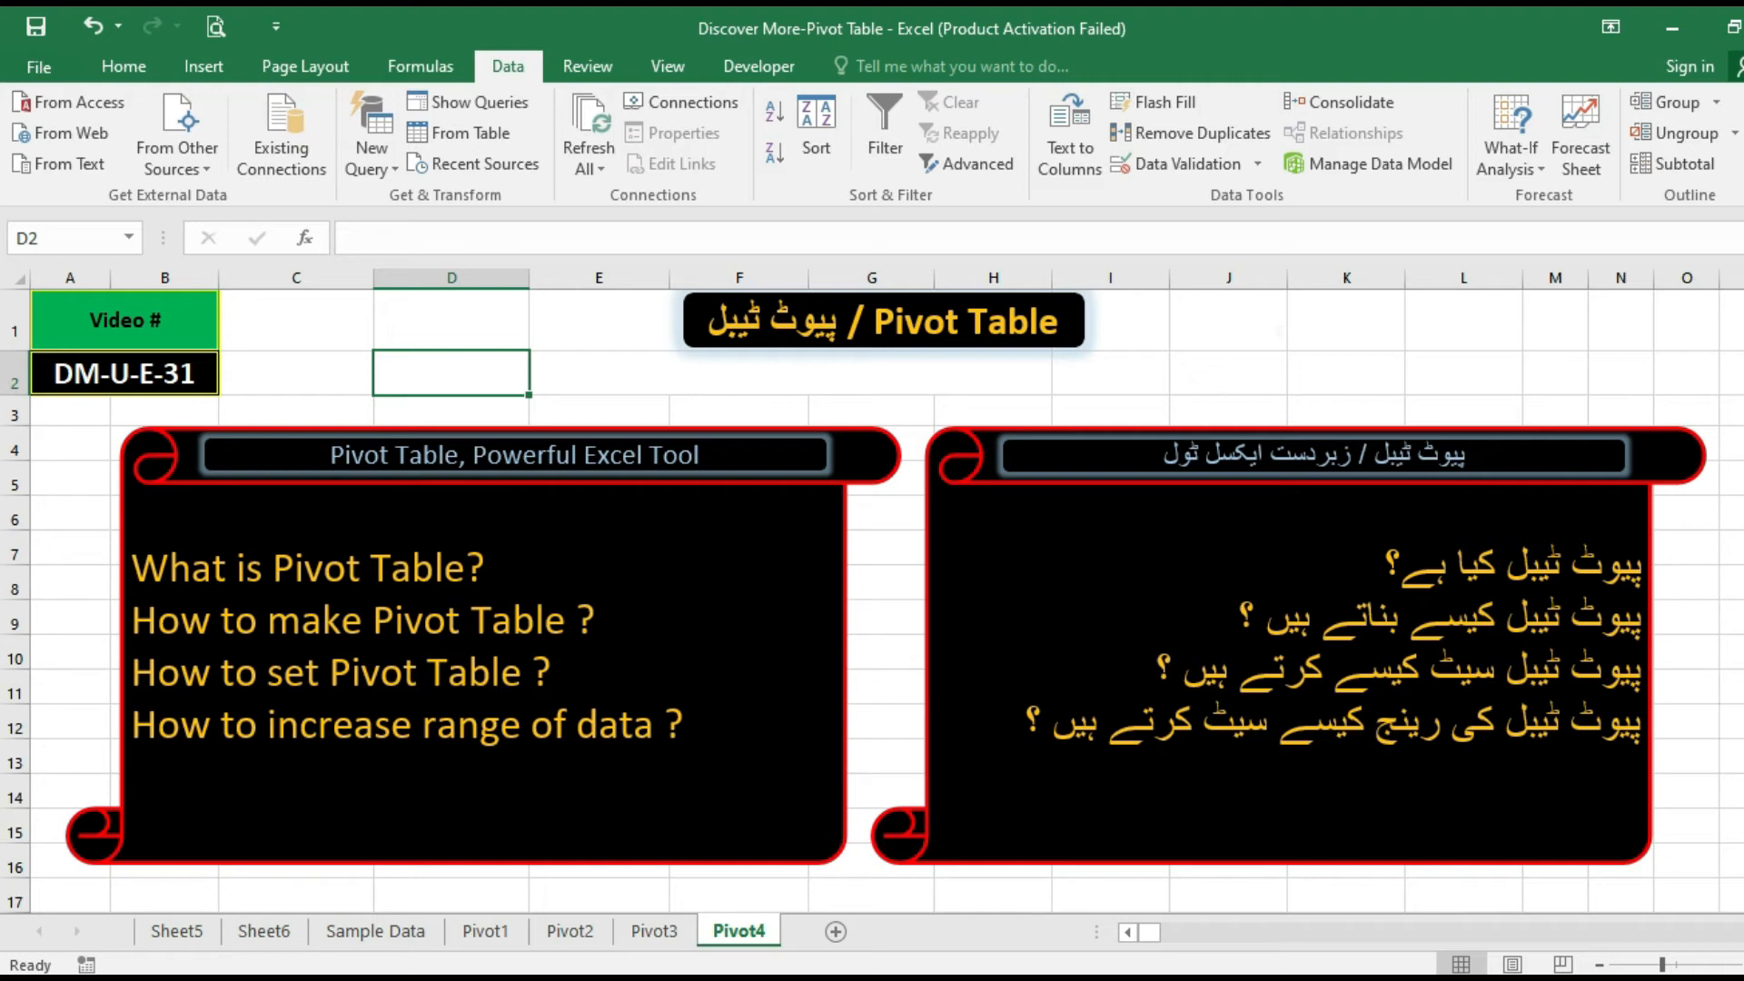
# Locate the first empty row below the last record on the Sample Data sheet
pyautogui.click(339, 936)
pyautogui.click(172, 829)
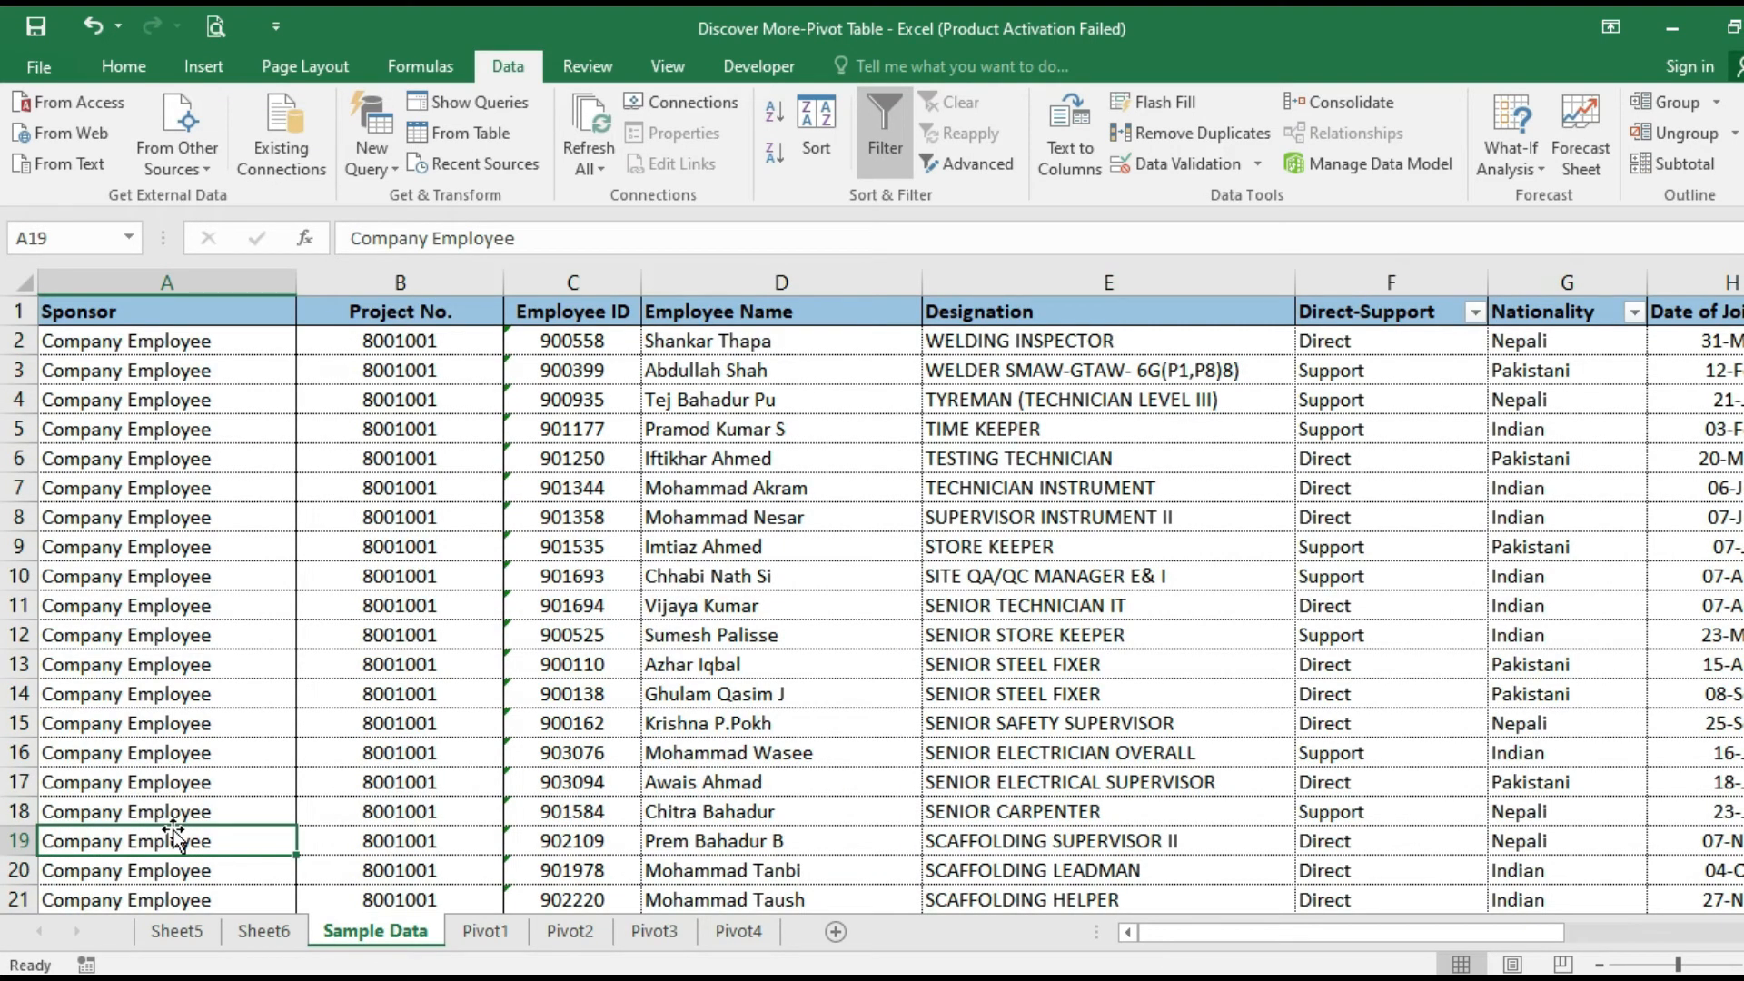
pyautogui.hotkey('ctrl', 'End')
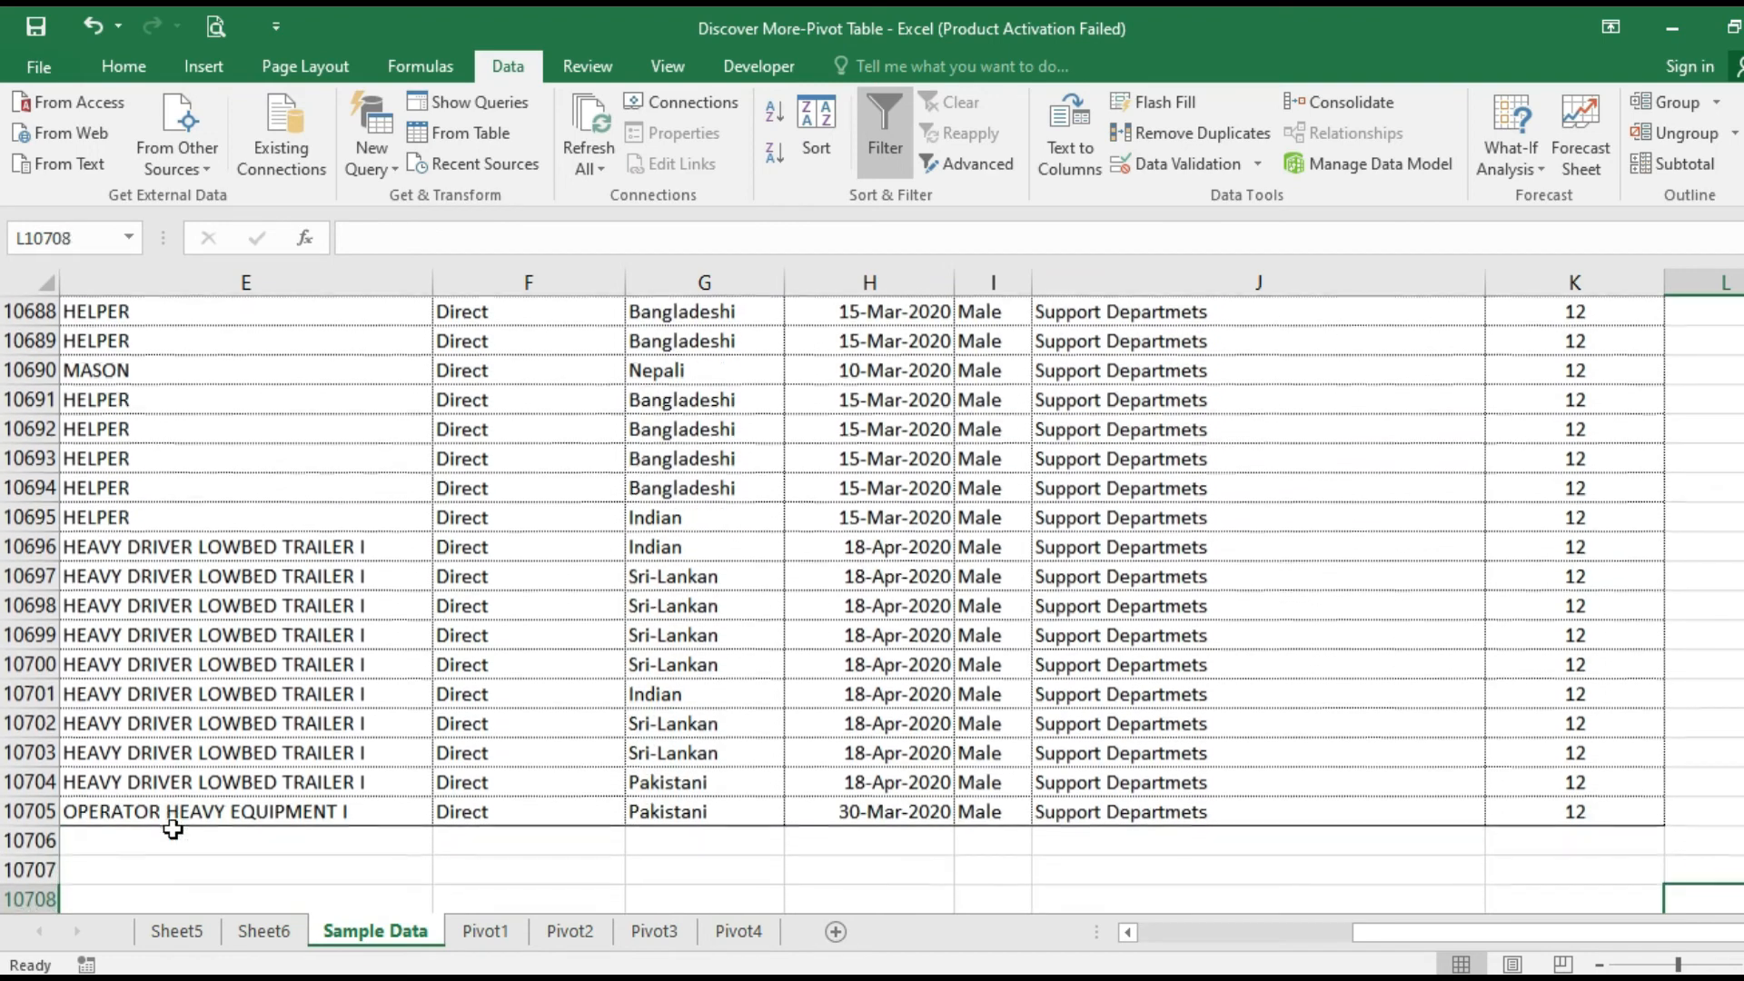
pyautogui.press('Up')
pyautogui.press('Up')
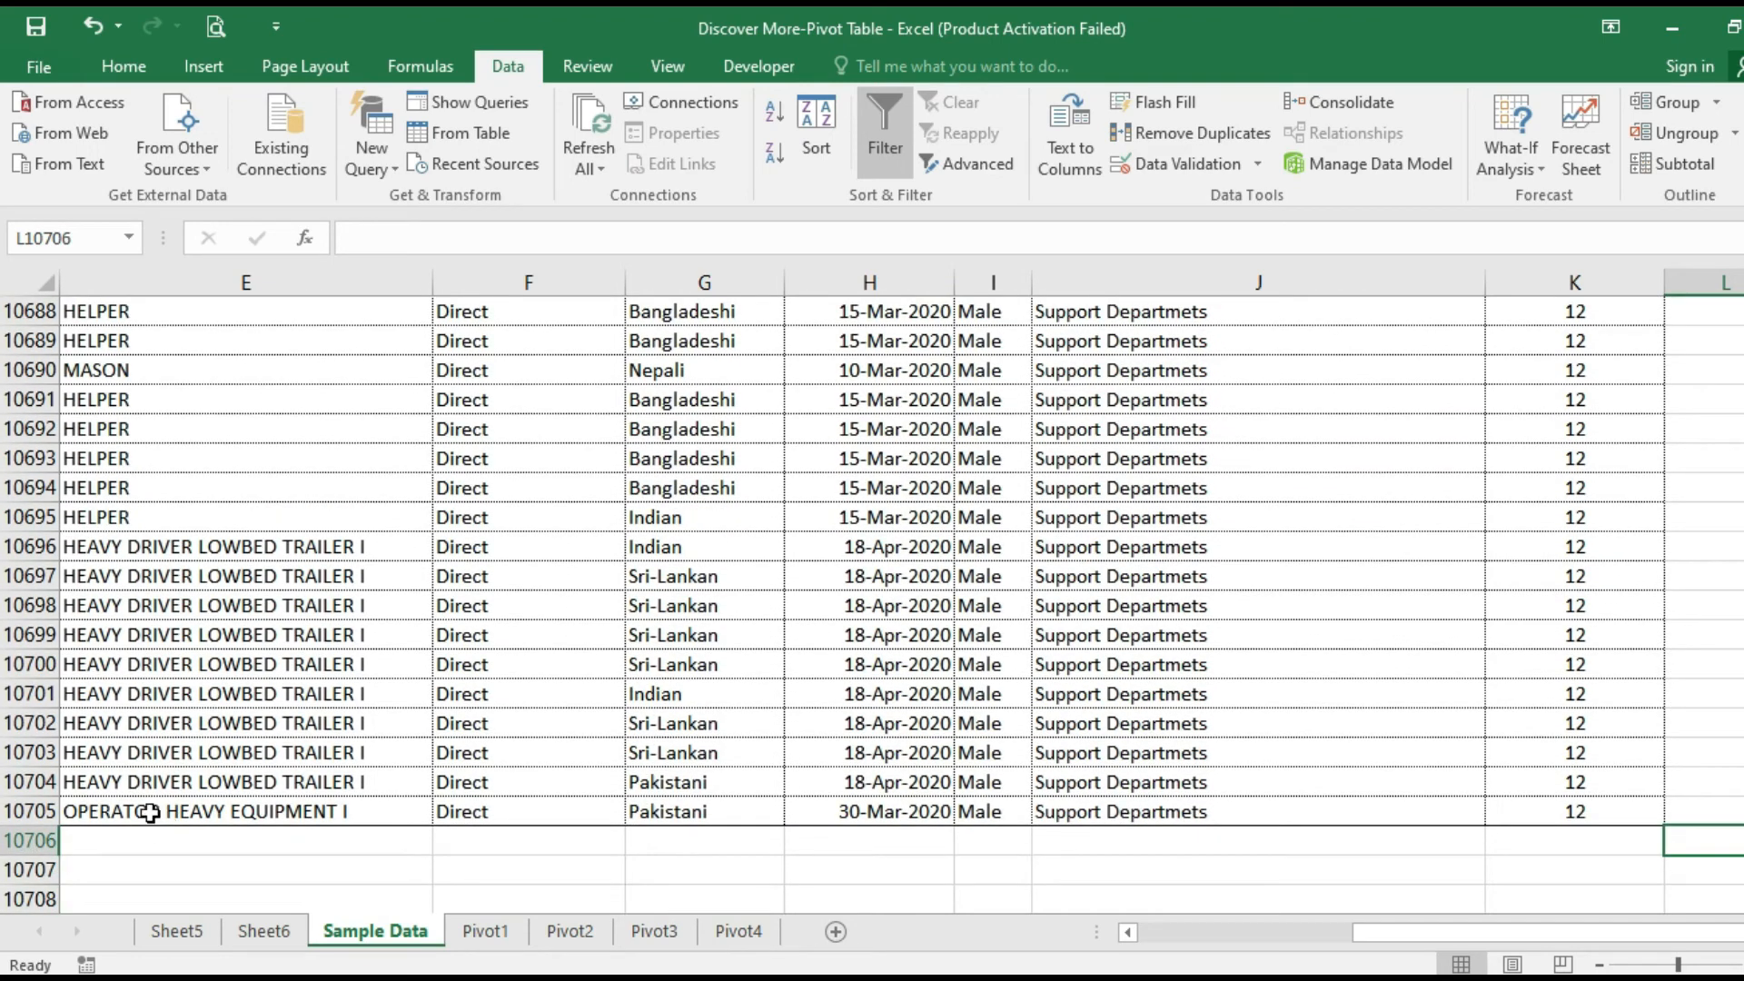
pyautogui.click(138, 811)
pyautogui.click(116, 838)
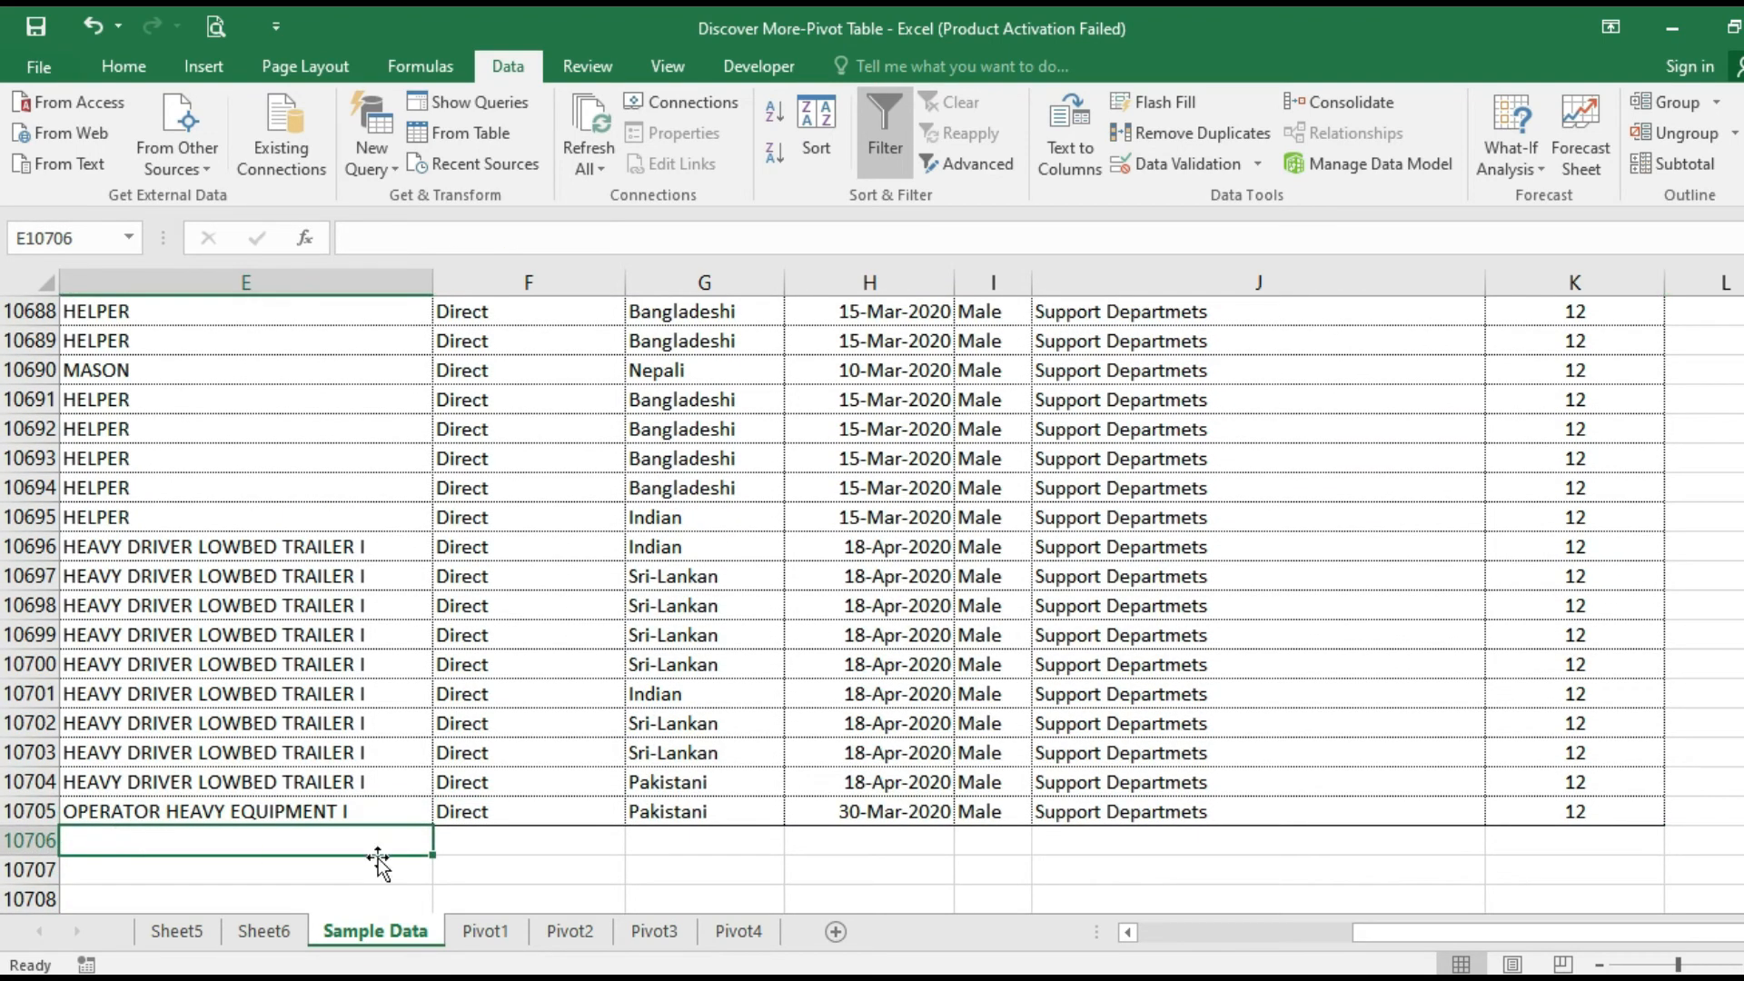
pyautogui.click(1191, 934)
pyautogui.moveTo(1180, 935); pyautogui.dragTo(1122, 935)
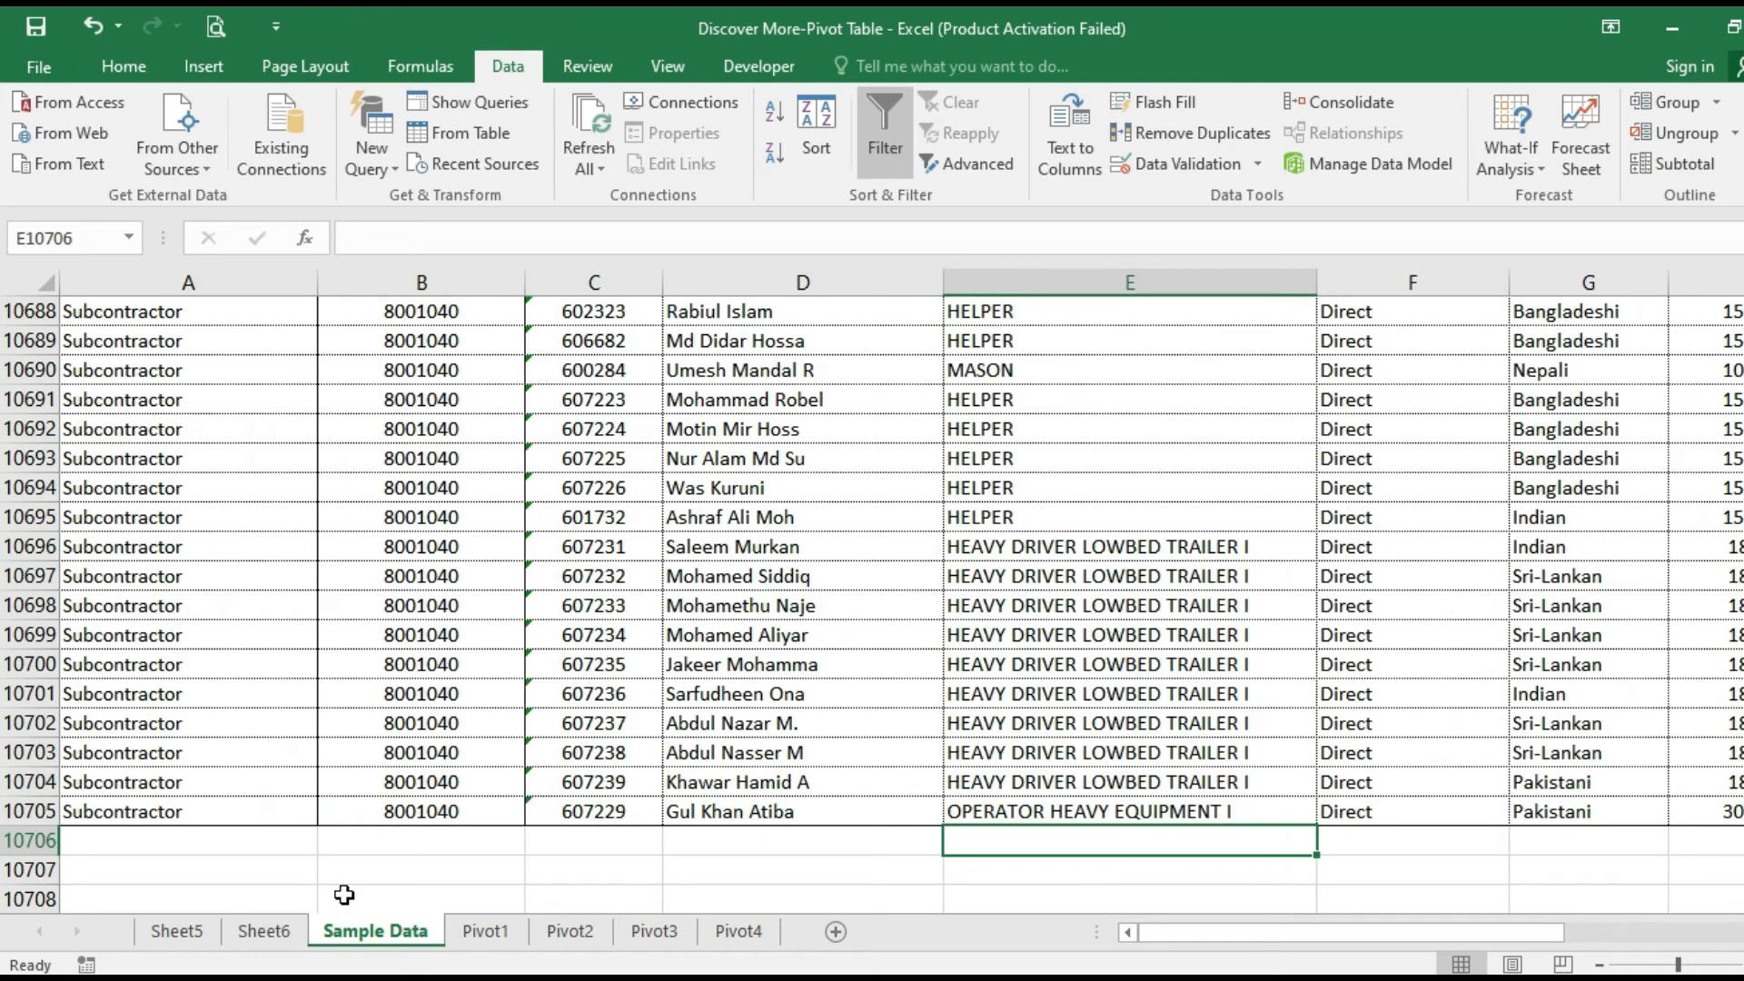
# Copy the sponsor Subcontractor and project number 8001040 from row 10705 into cells A10706 and B10706
pyautogui.click(132, 844)
pyautogui.click(193, 813)
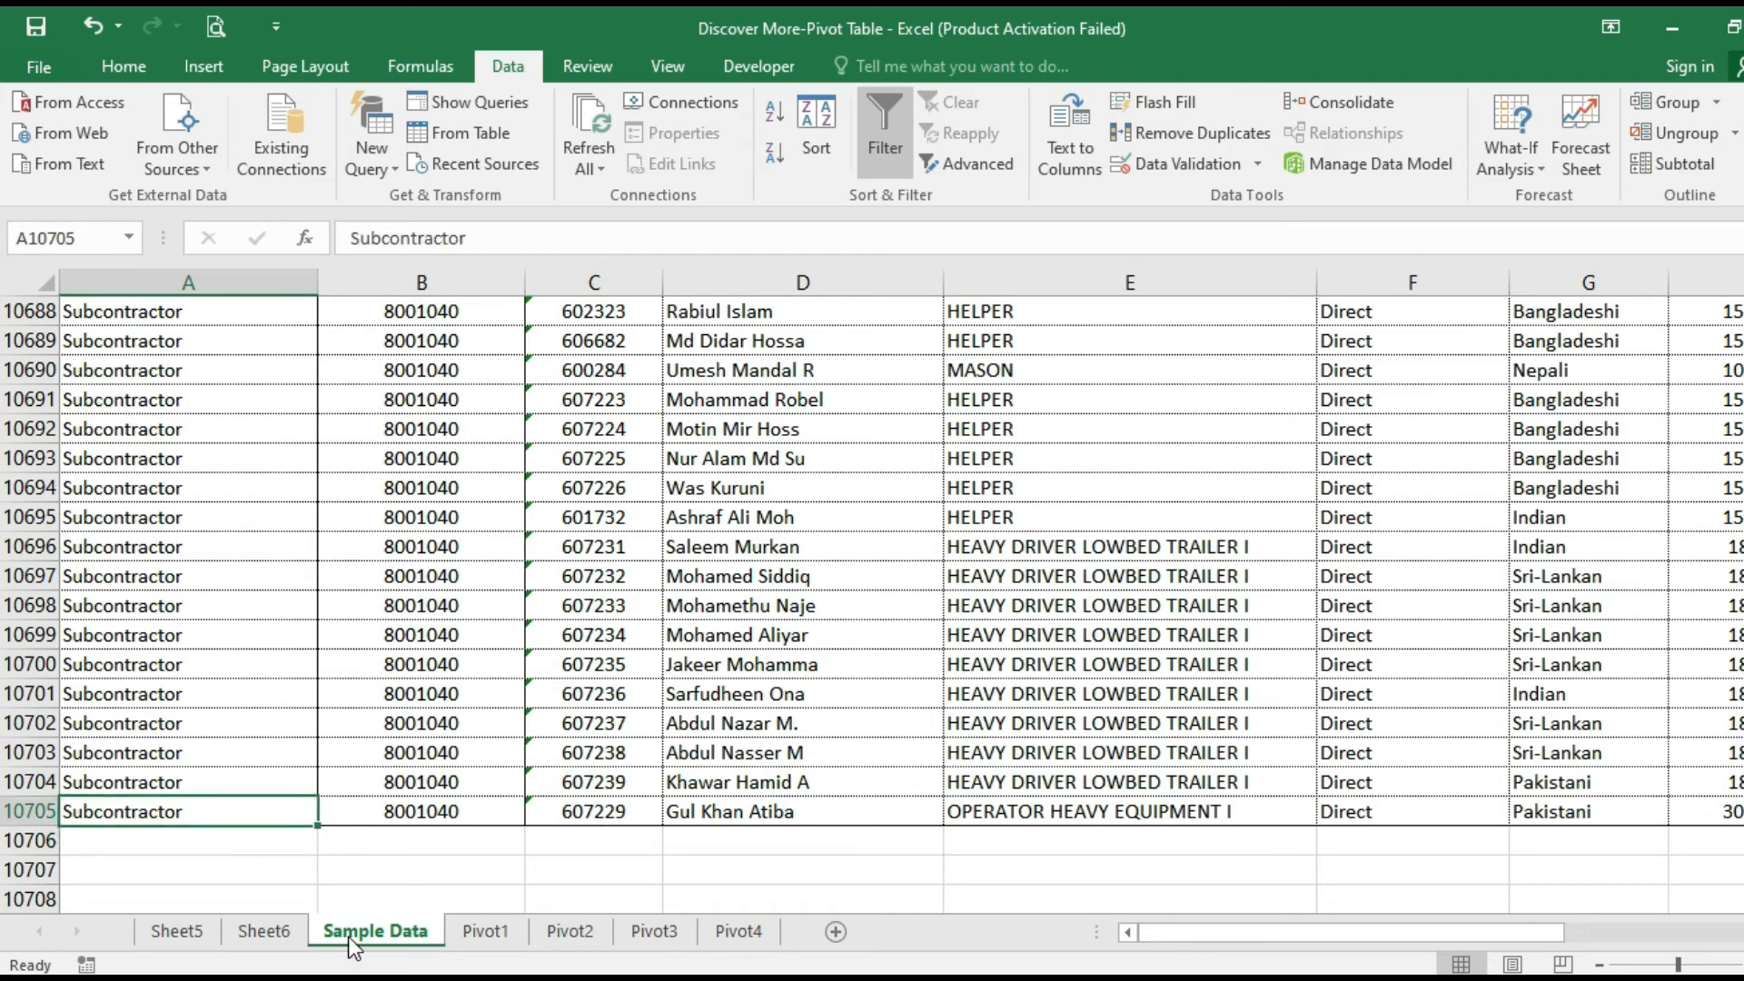
pyautogui.hotkey('ctrl', 'c')
pyautogui.press('Down')
pyautogui.press('Return')
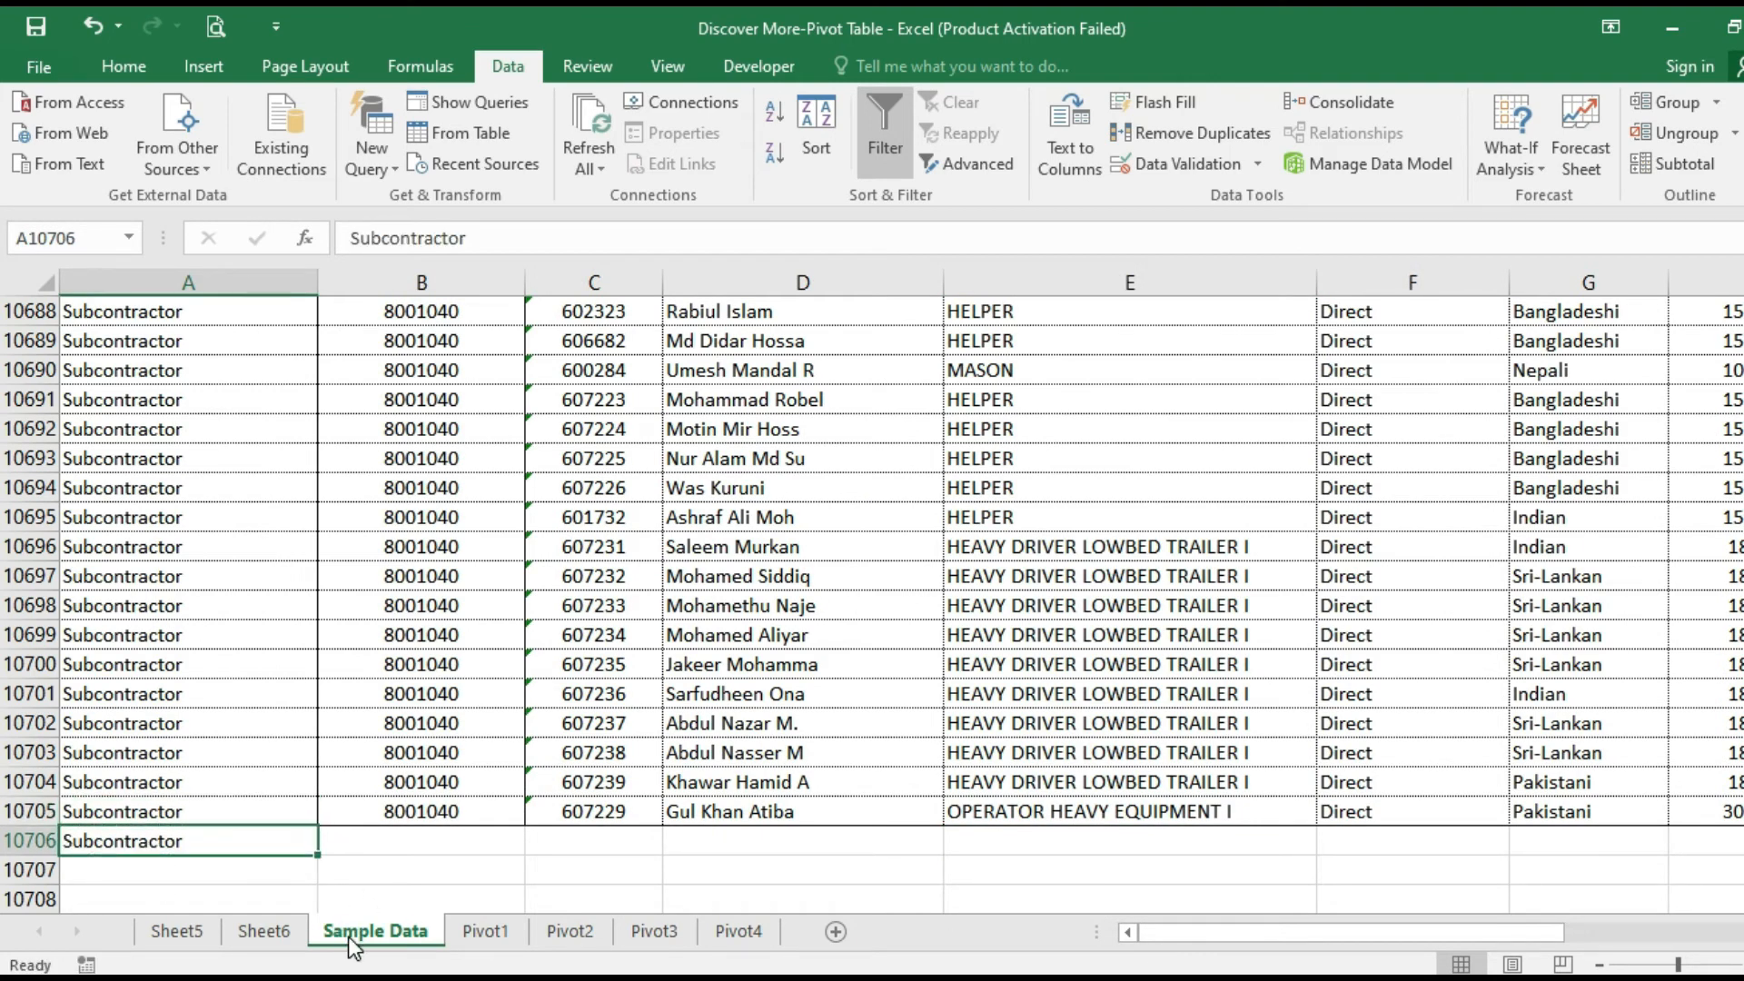
pyautogui.press('Right')
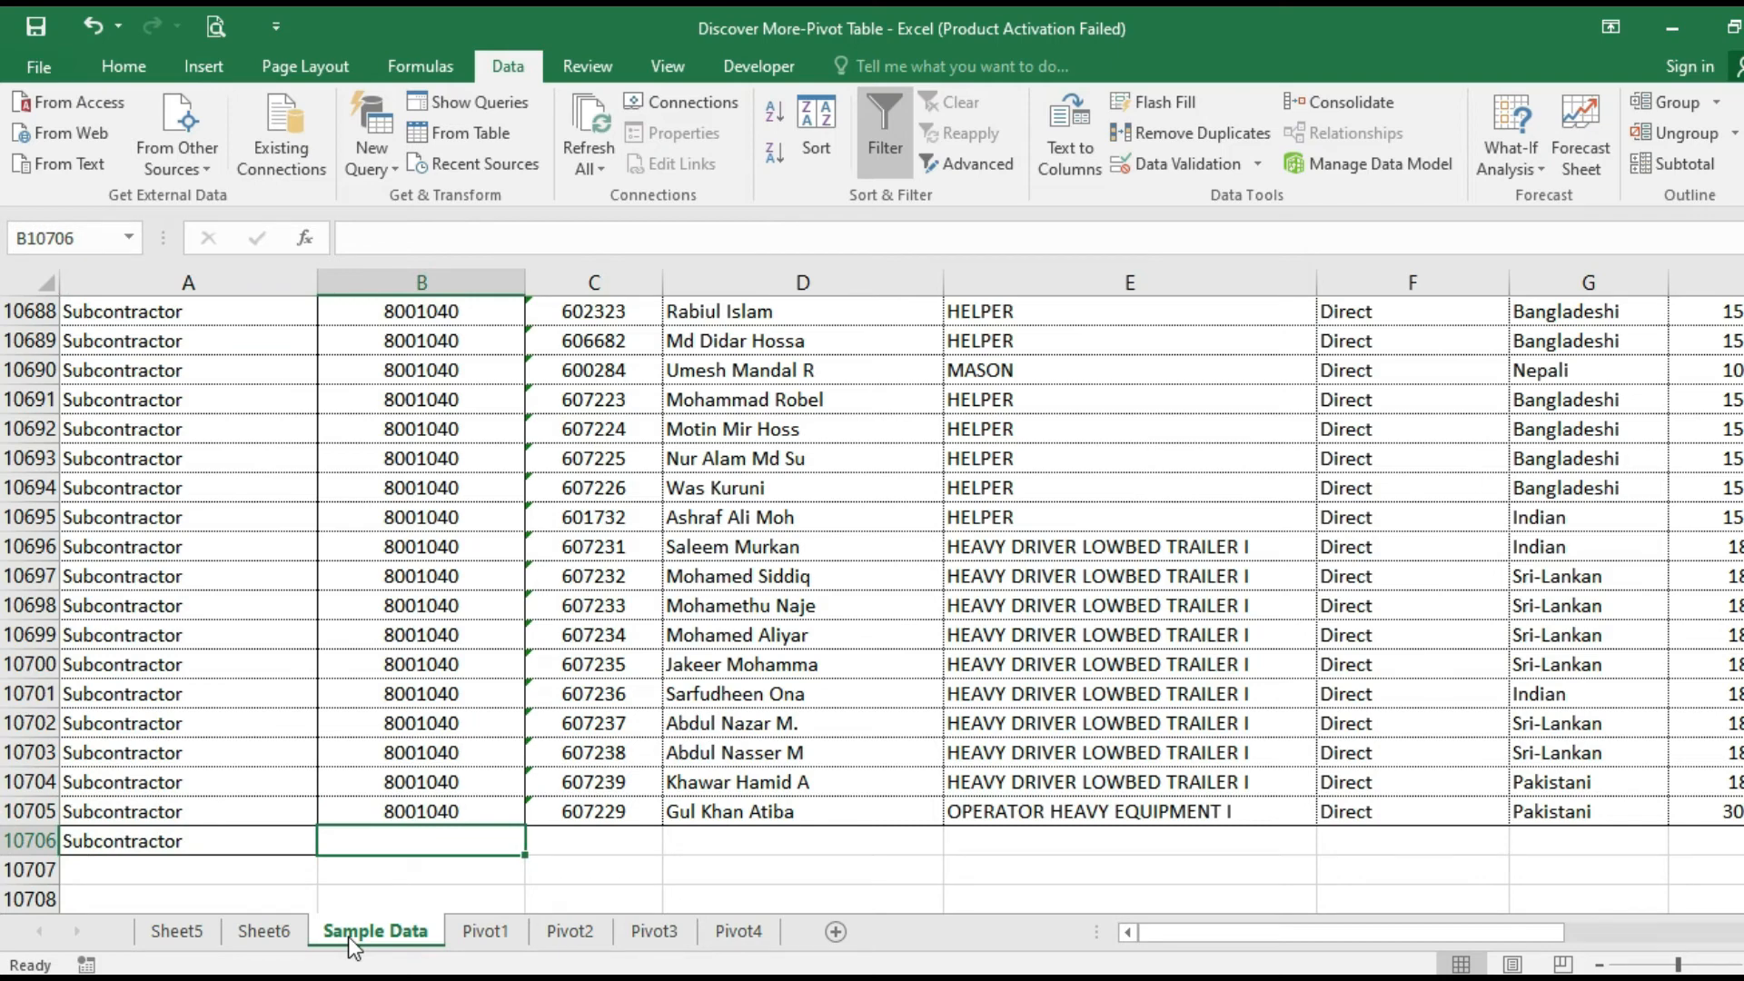
pyautogui.press('Up')
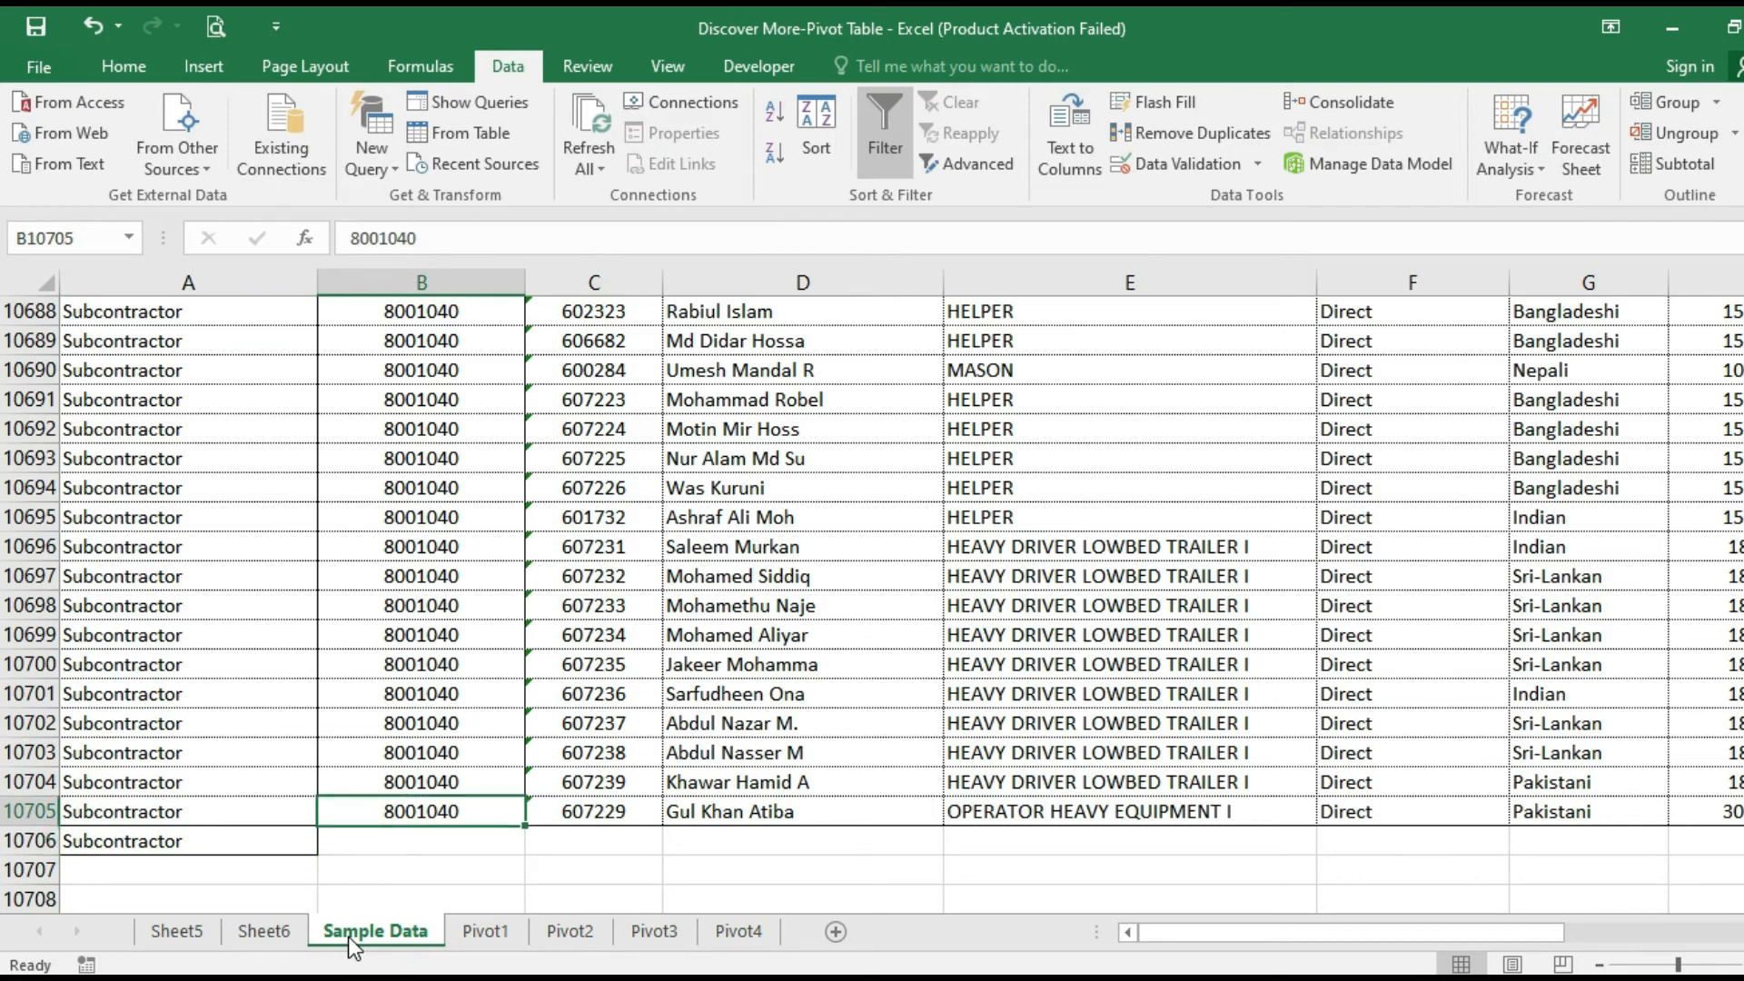
pyautogui.hotkey('ctrl', 'c')
pyautogui.press('Down')
pyautogui.press('Return')
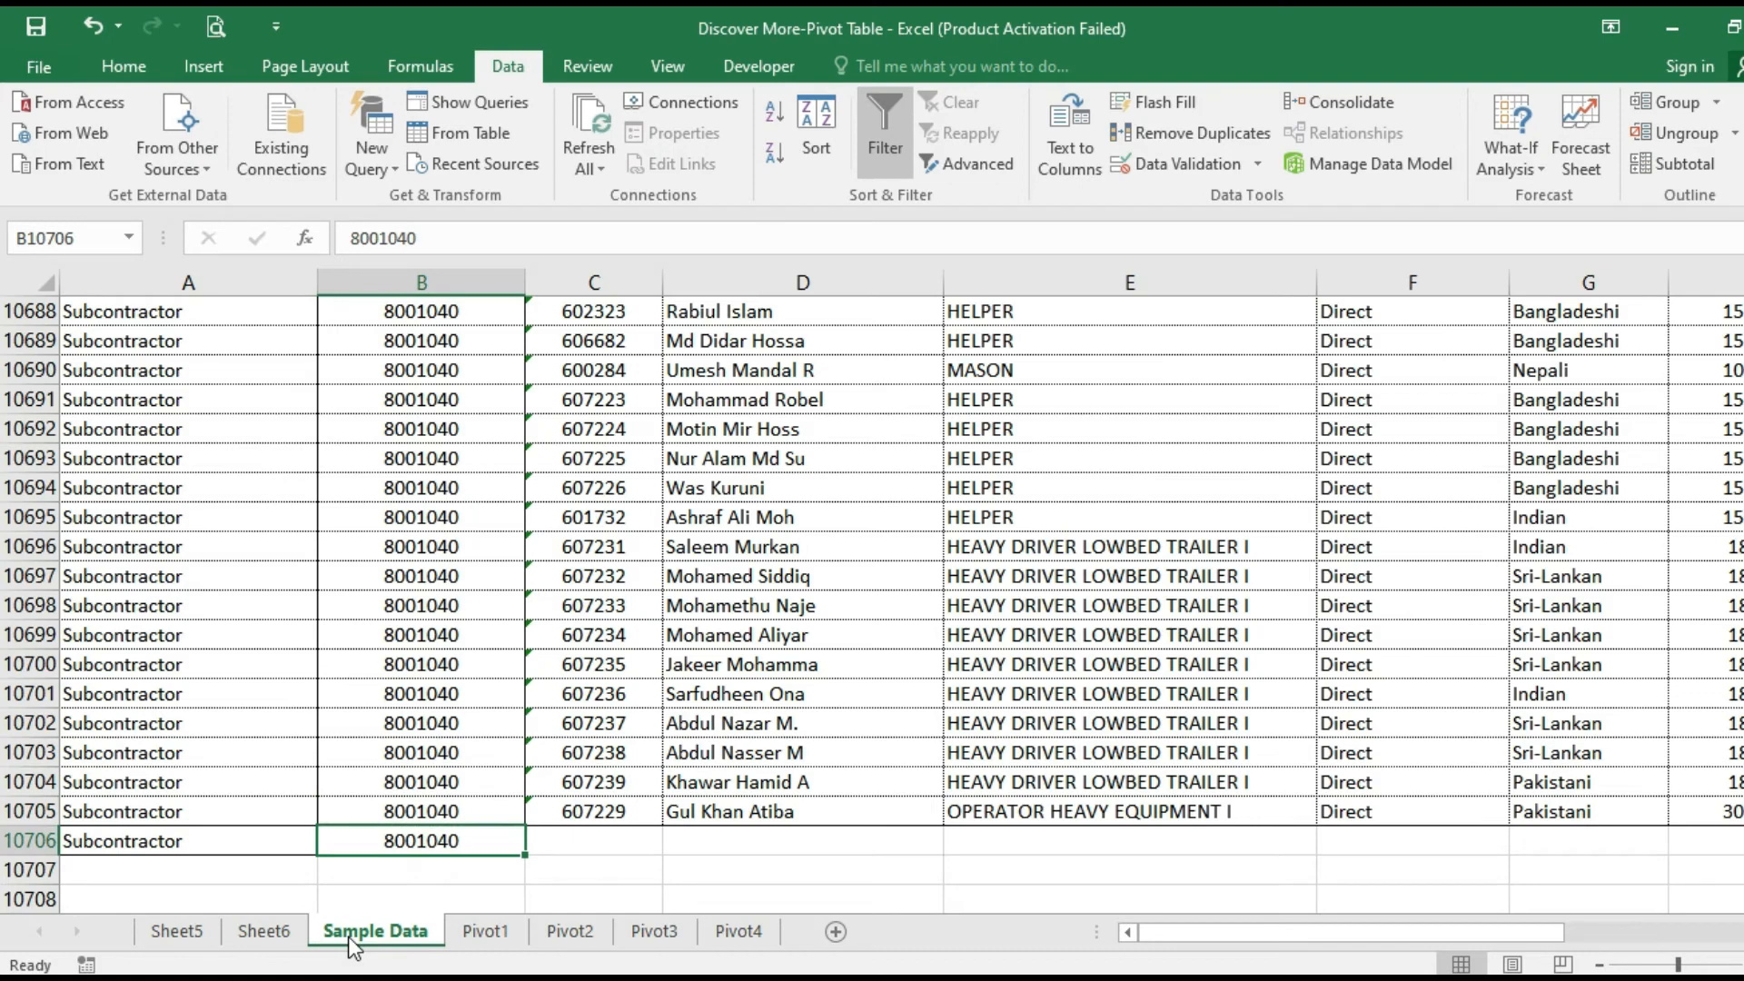
# Enter an employee ID for the new record in cell C10706
pyautogui.press('Right')
pyautogui.write('60')
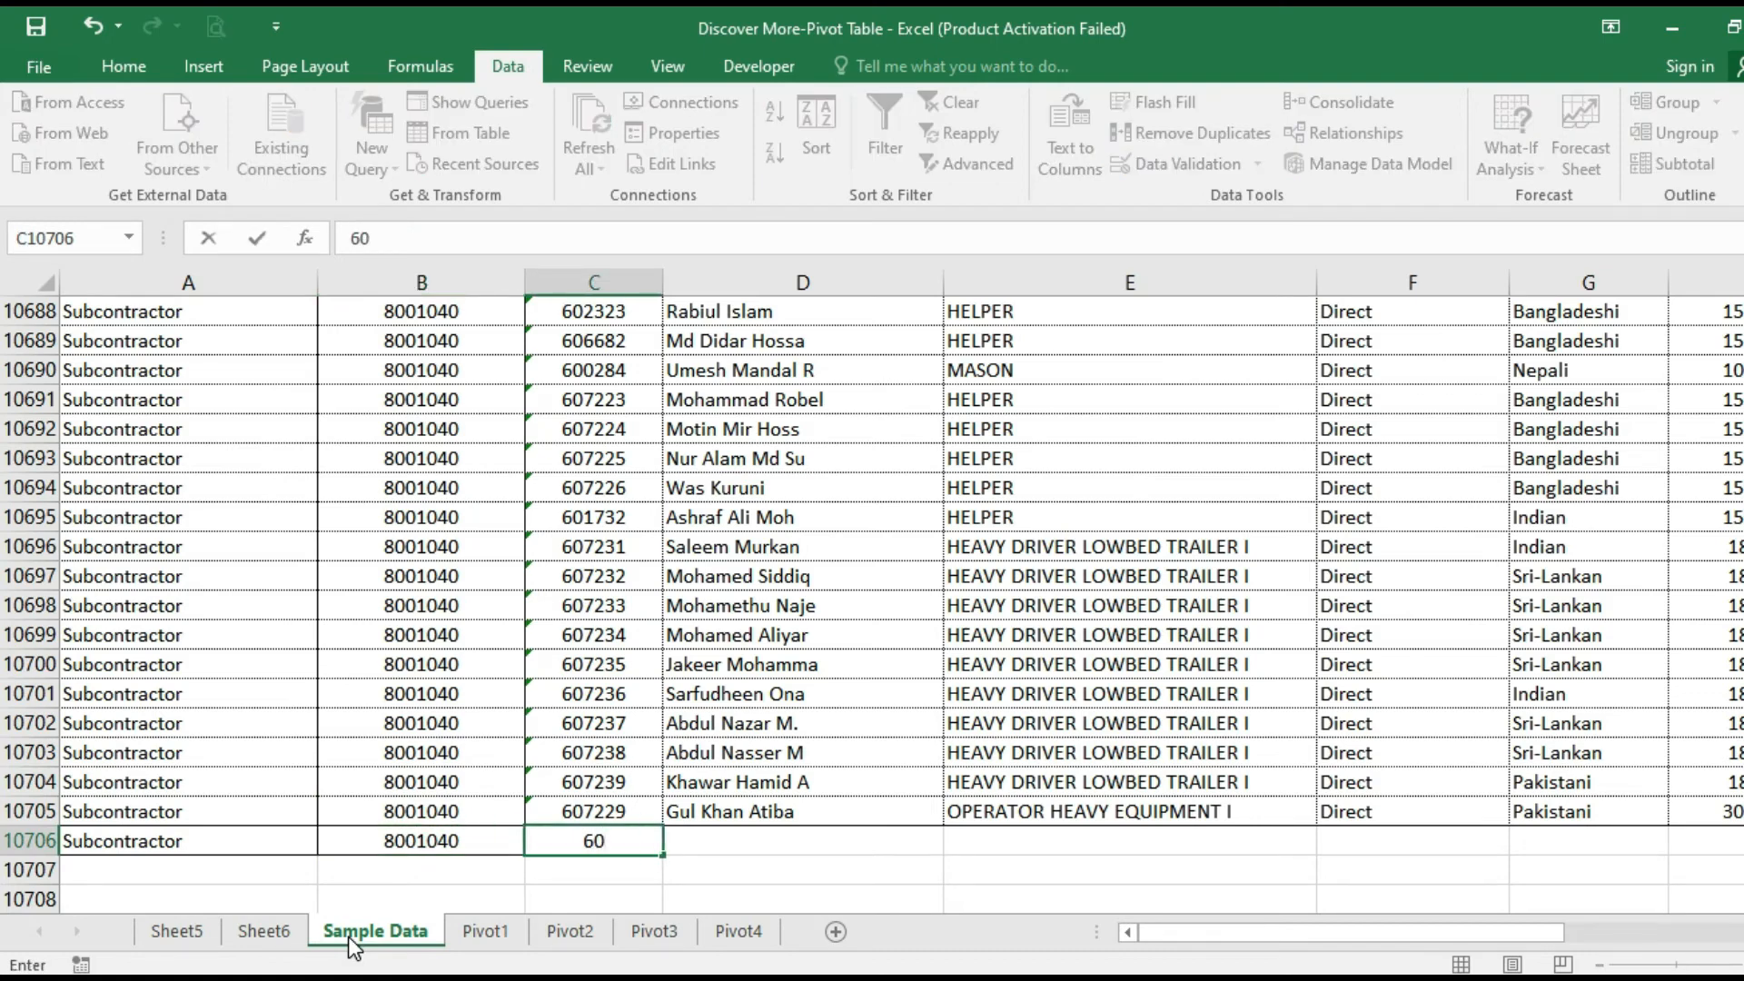
pyautogui.write('7239')
pyautogui.press('Return')
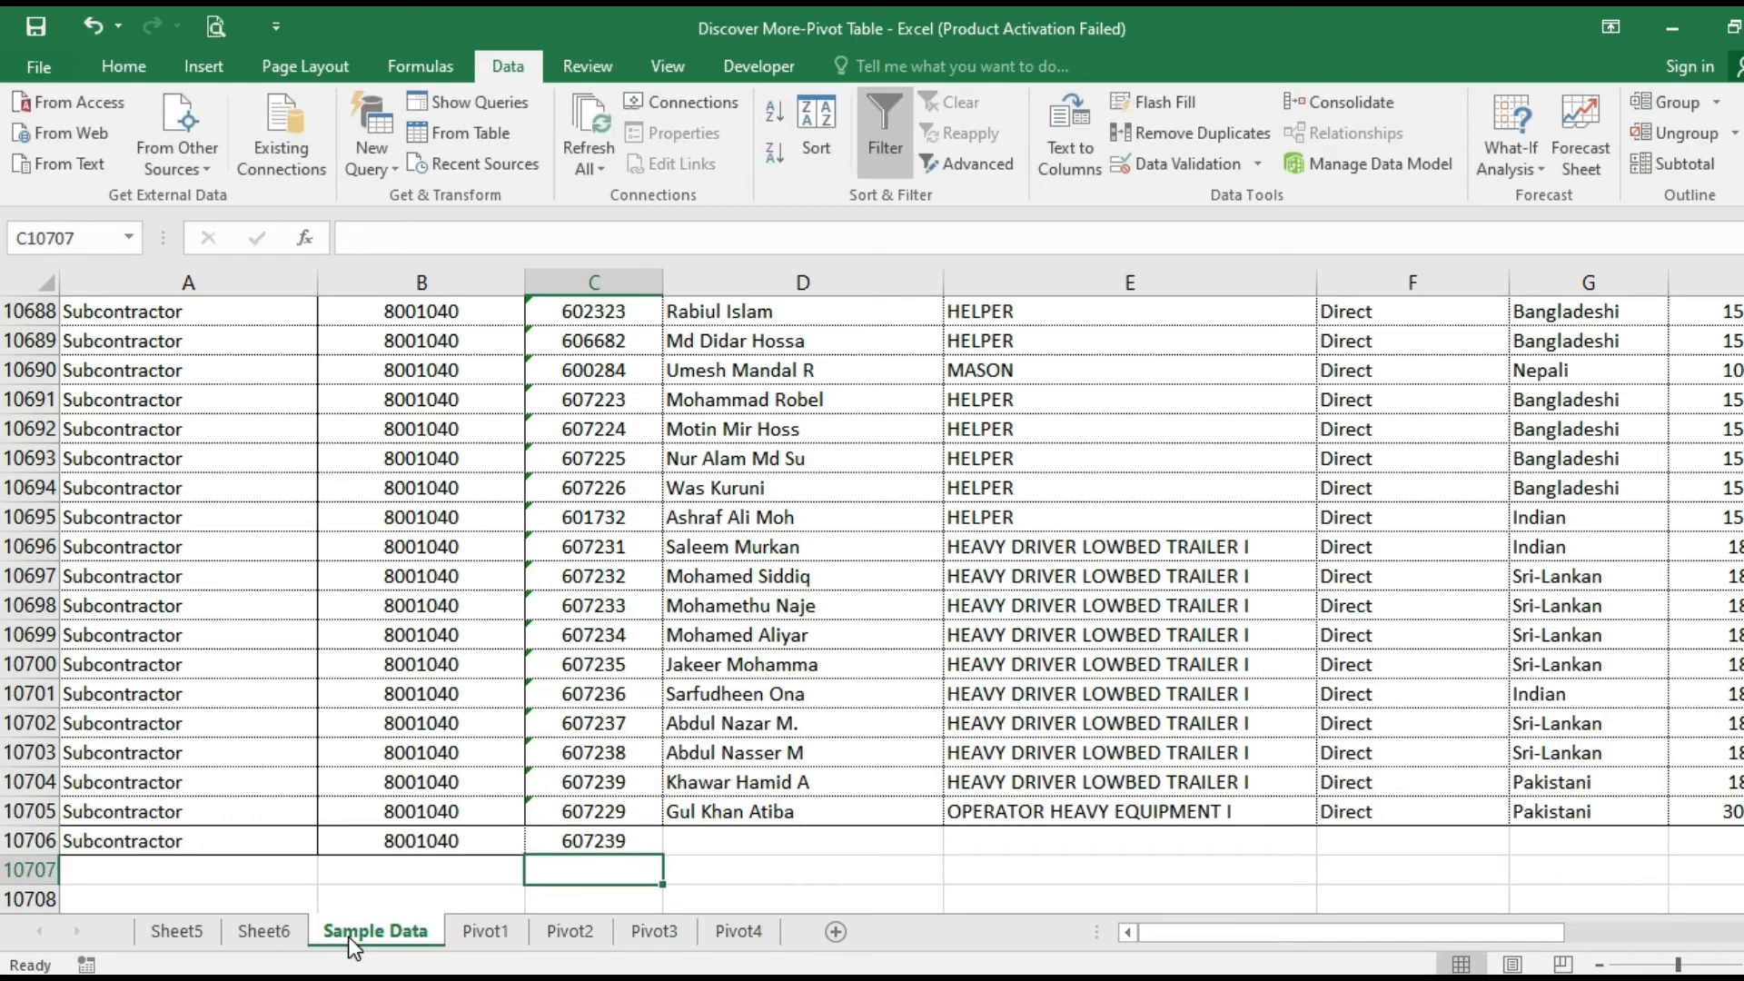
pyautogui.press('Up')
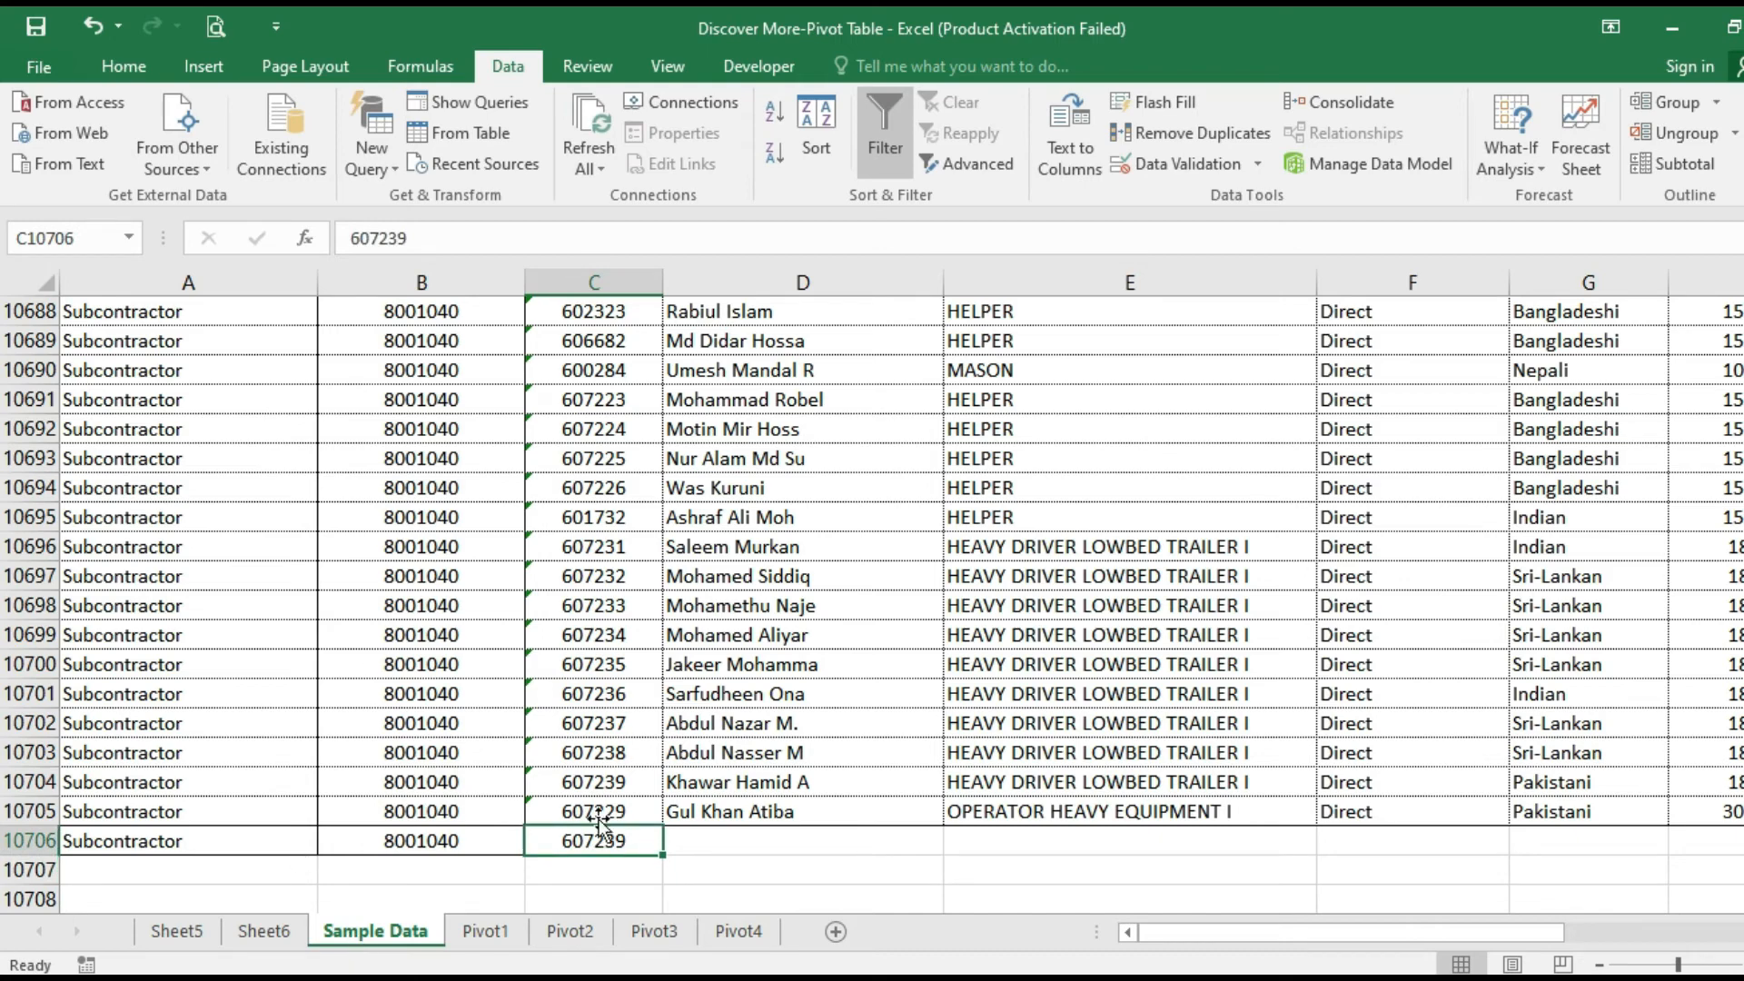
# Compare the last records on Sample Data, including new row 10706, with the pivot table on Sheet6
pyautogui.click(590, 781)
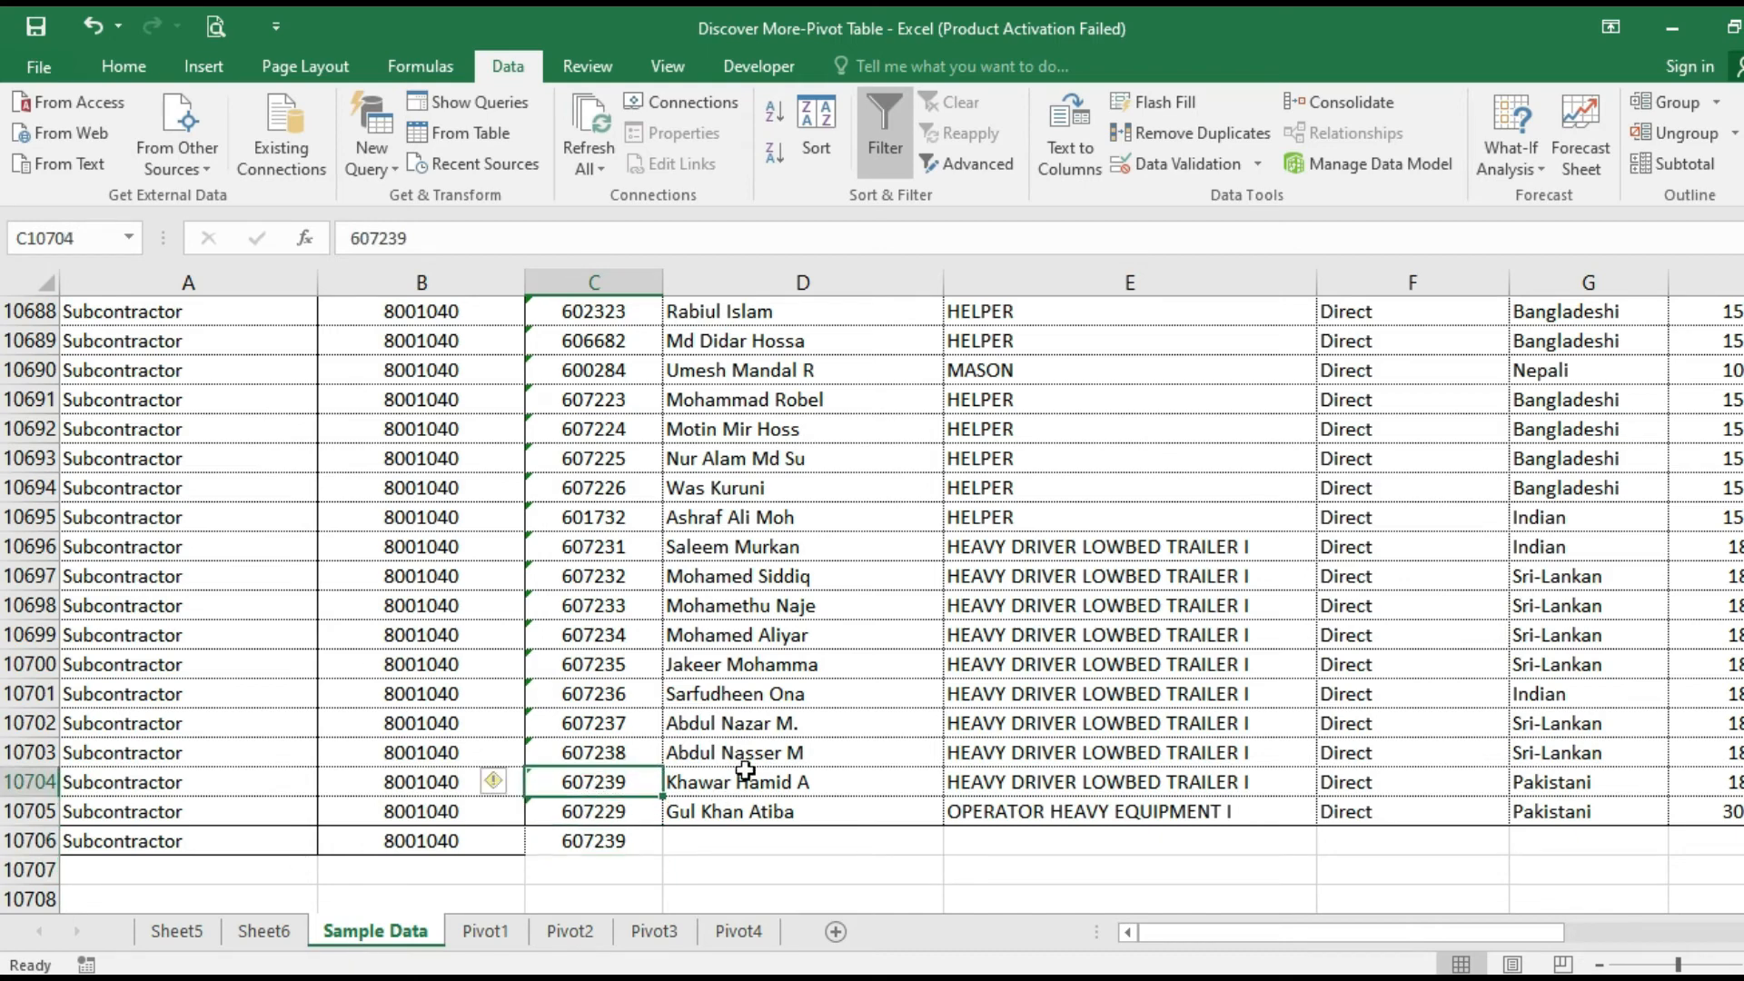
pyautogui.click(400, 811)
pyautogui.click(620, 813)
pyautogui.click(400, 811)
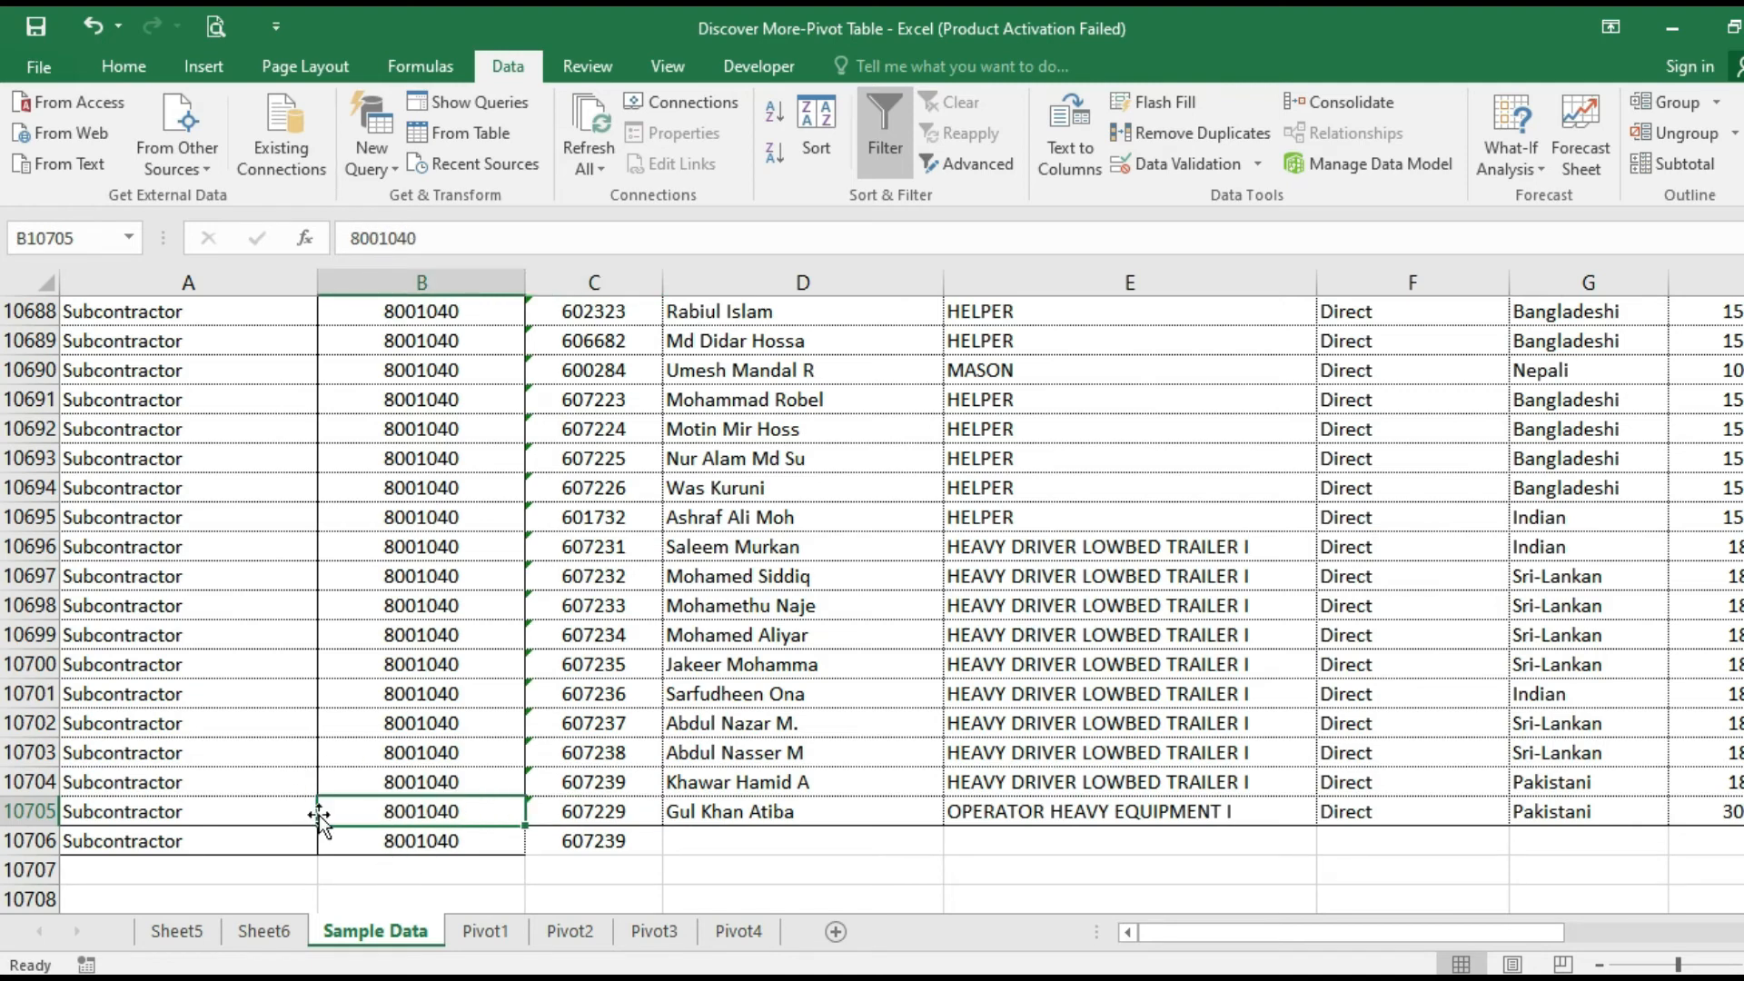
pyautogui.click(271, 930)
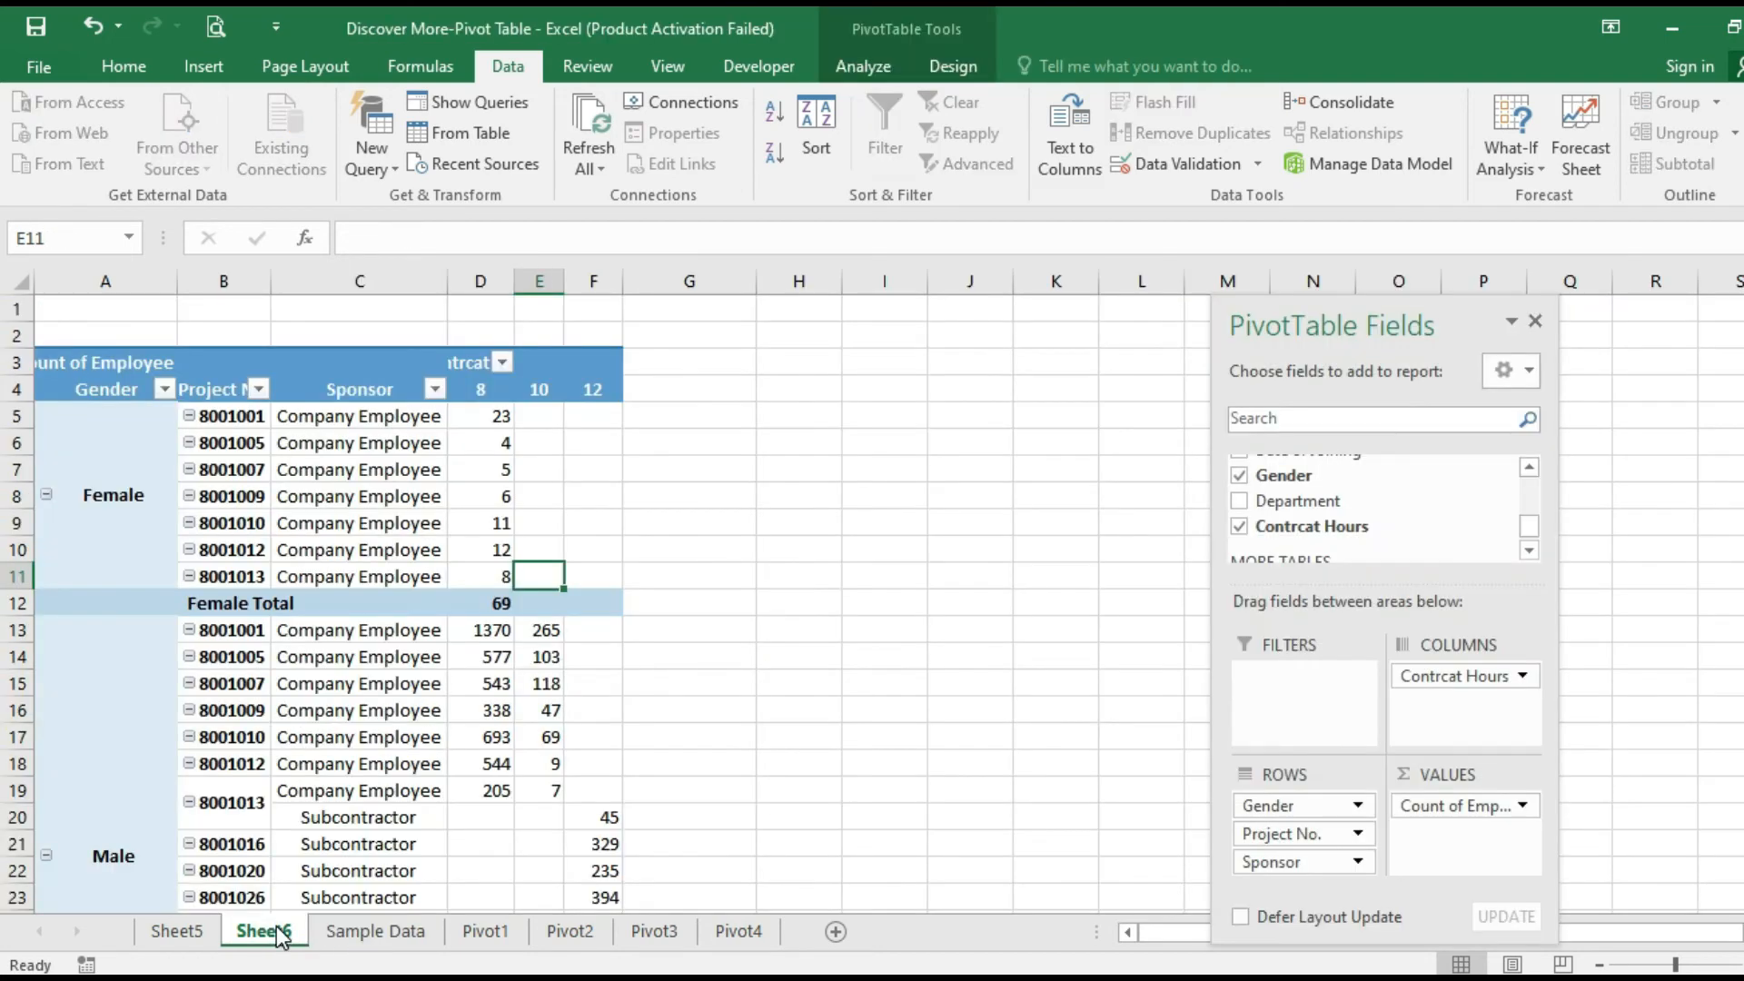
pyautogui.click(328, 508)
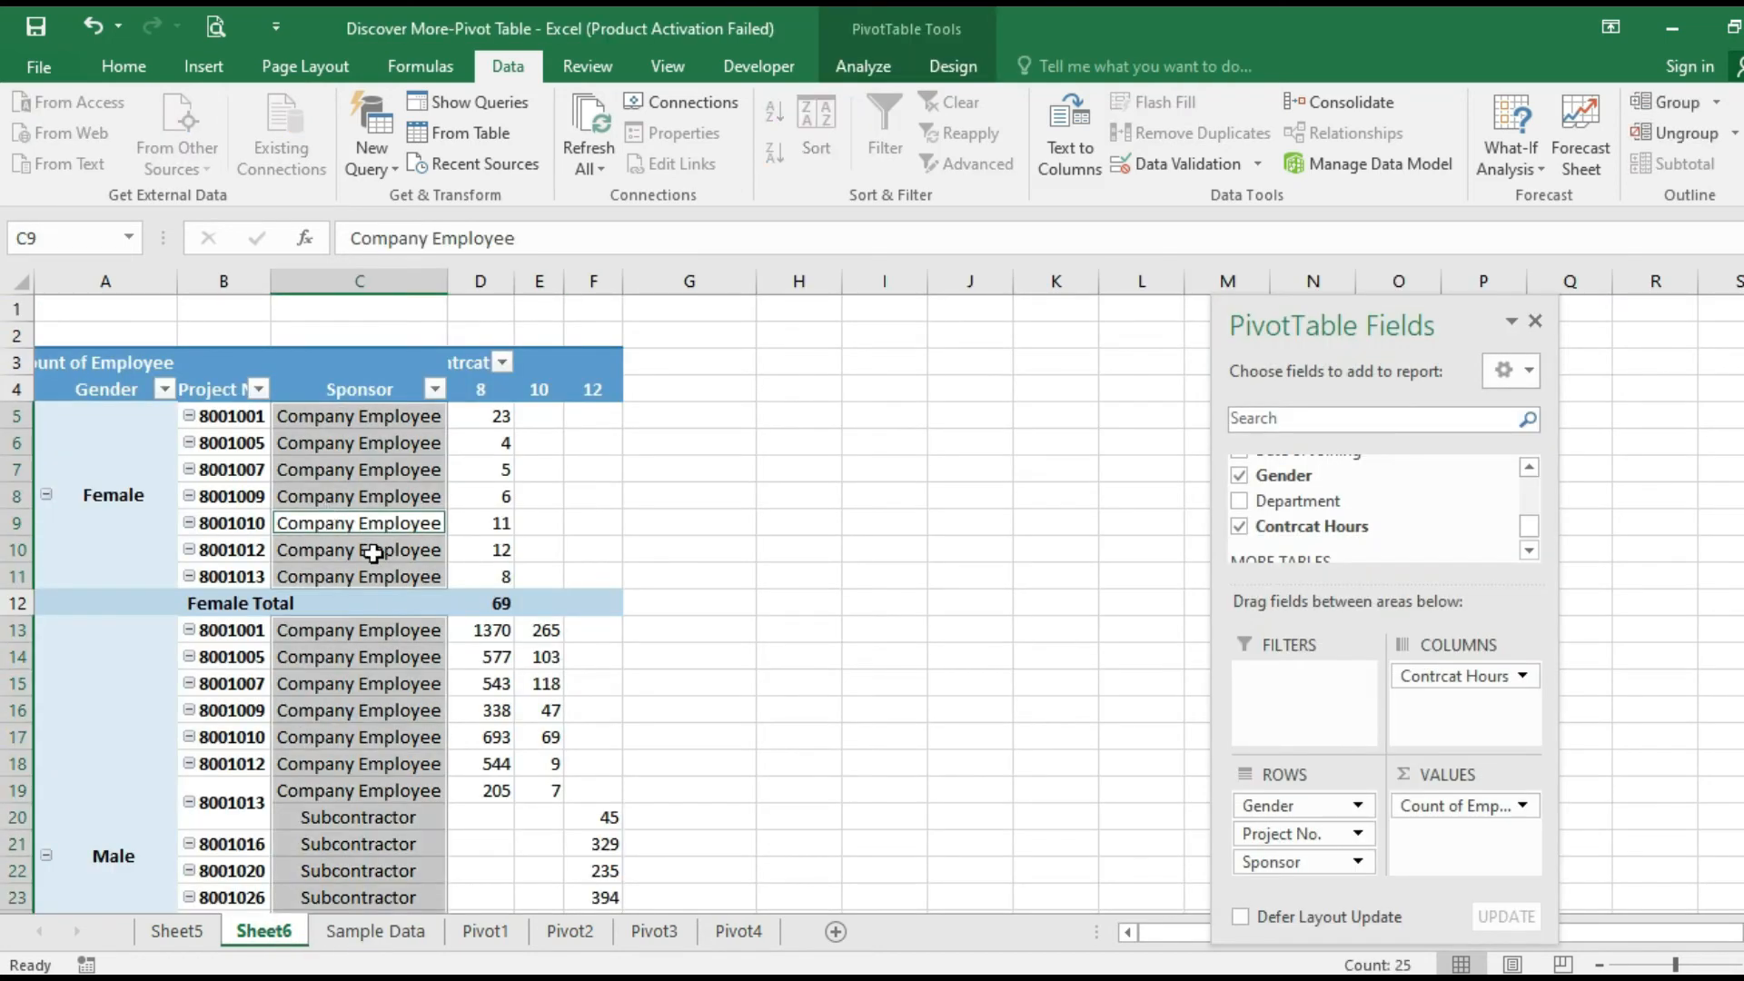
pyautogui.click(388, 495)
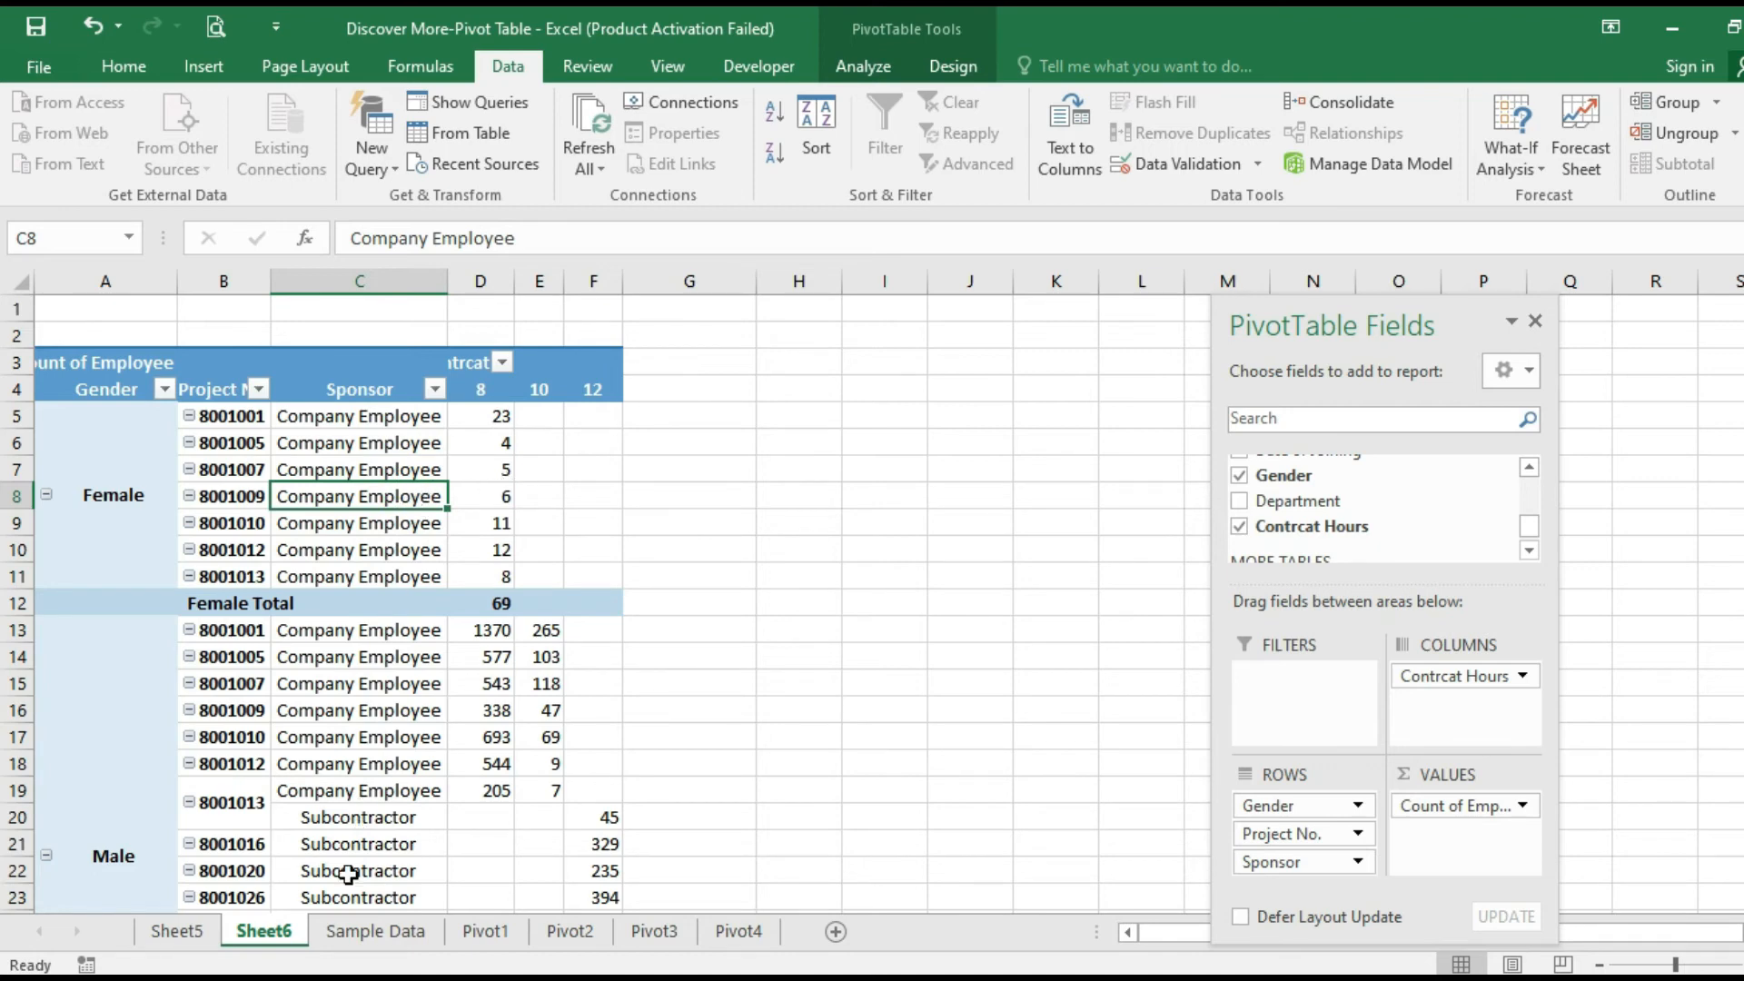
pyautogui.click(353, 940)
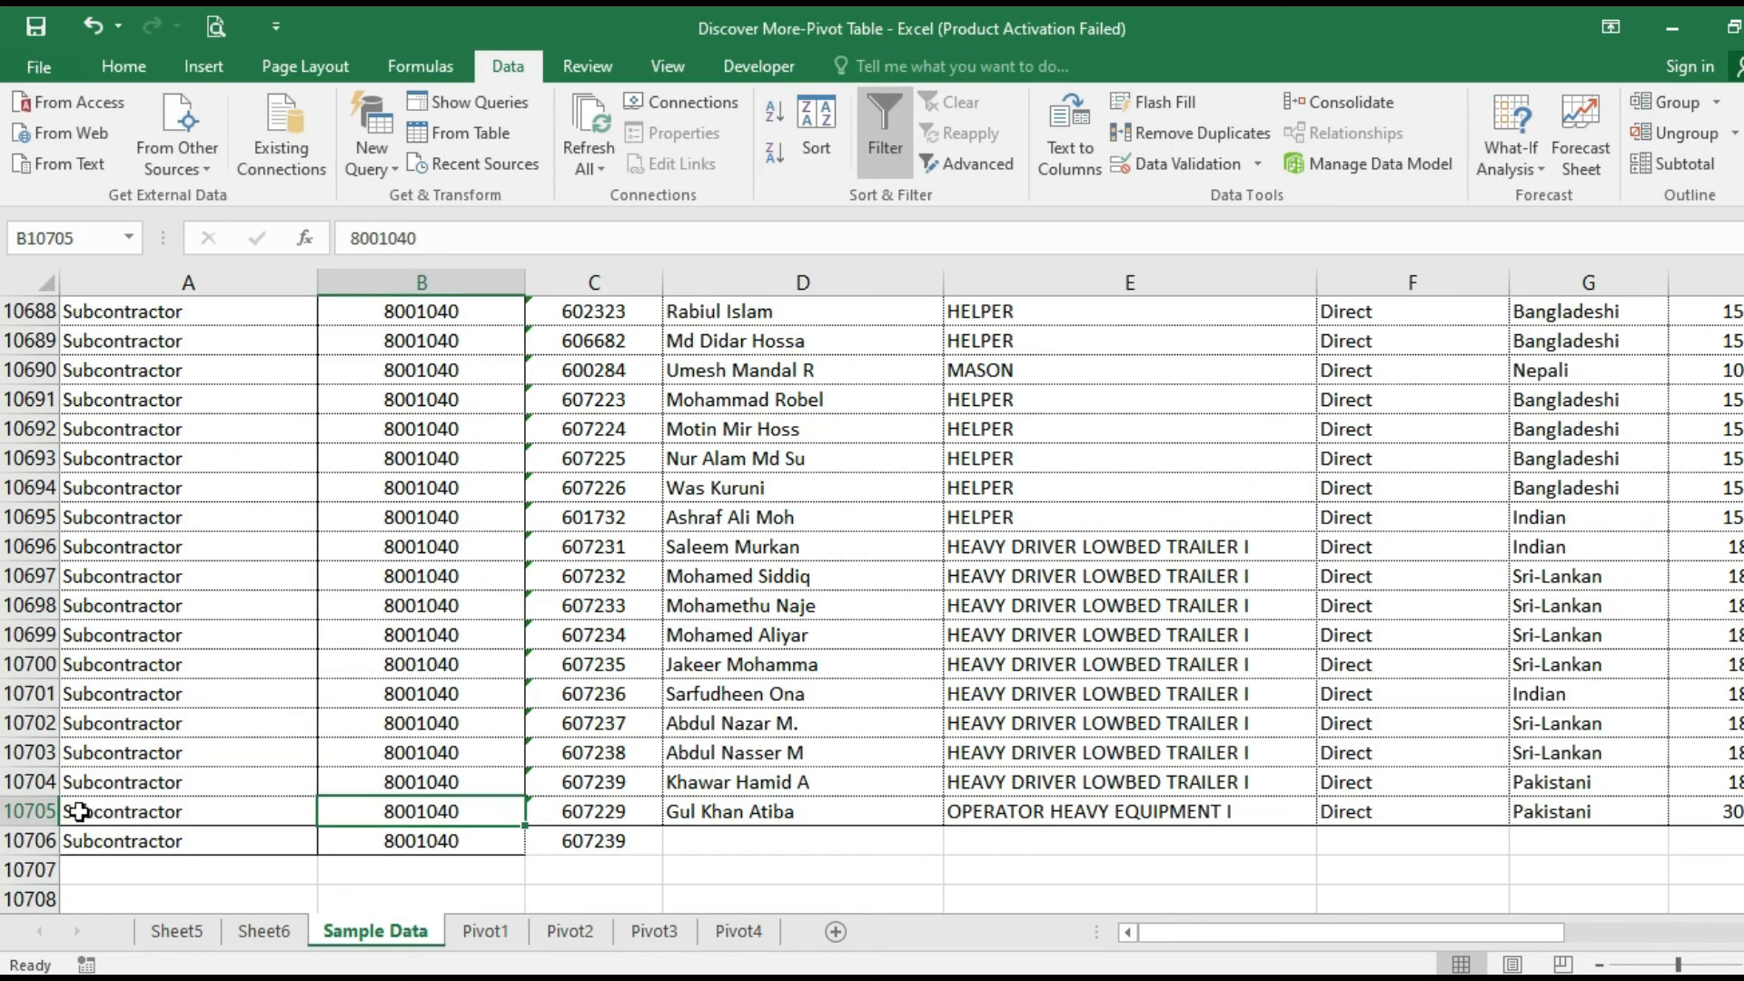
pyautogui.moveTo(80, 812); pyautogui.dragTo(454, 815)
pyautogui.click(227, 842)
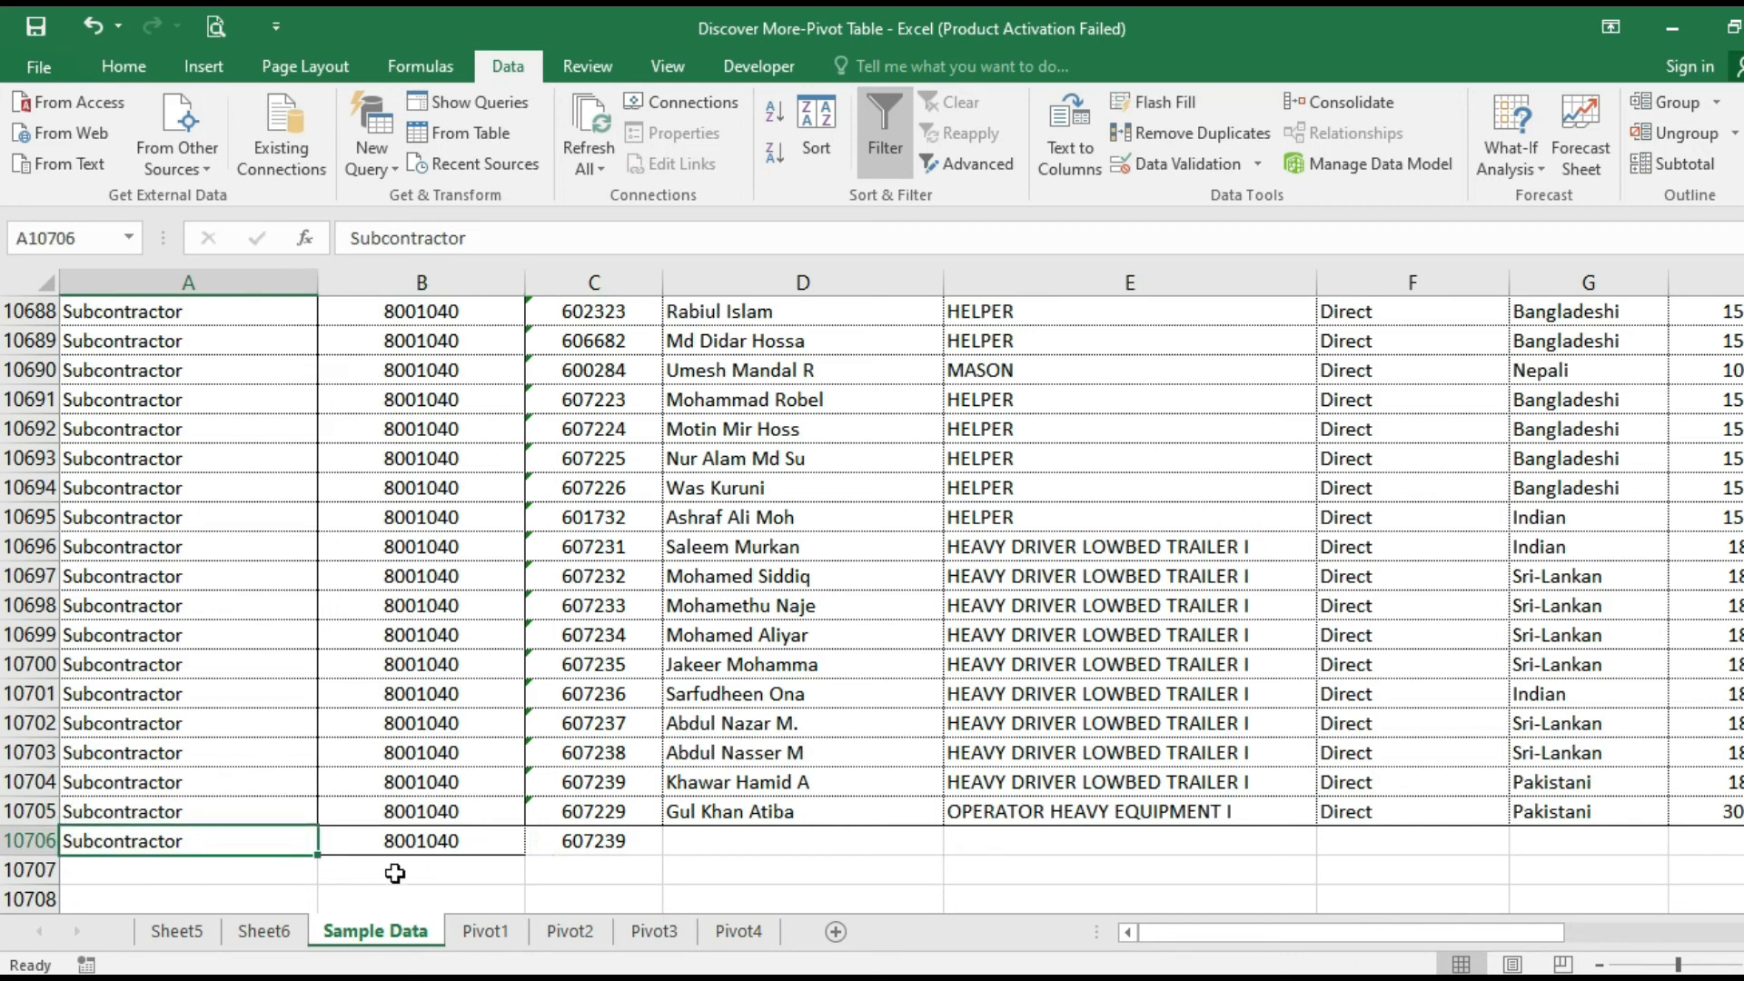
# Extend the Sheet6 pivot table's source range to 'Sample Data'!$A$1:$K$10706 in the Change PivotTable Data Source dialog
pyautogui.click(291, 924)
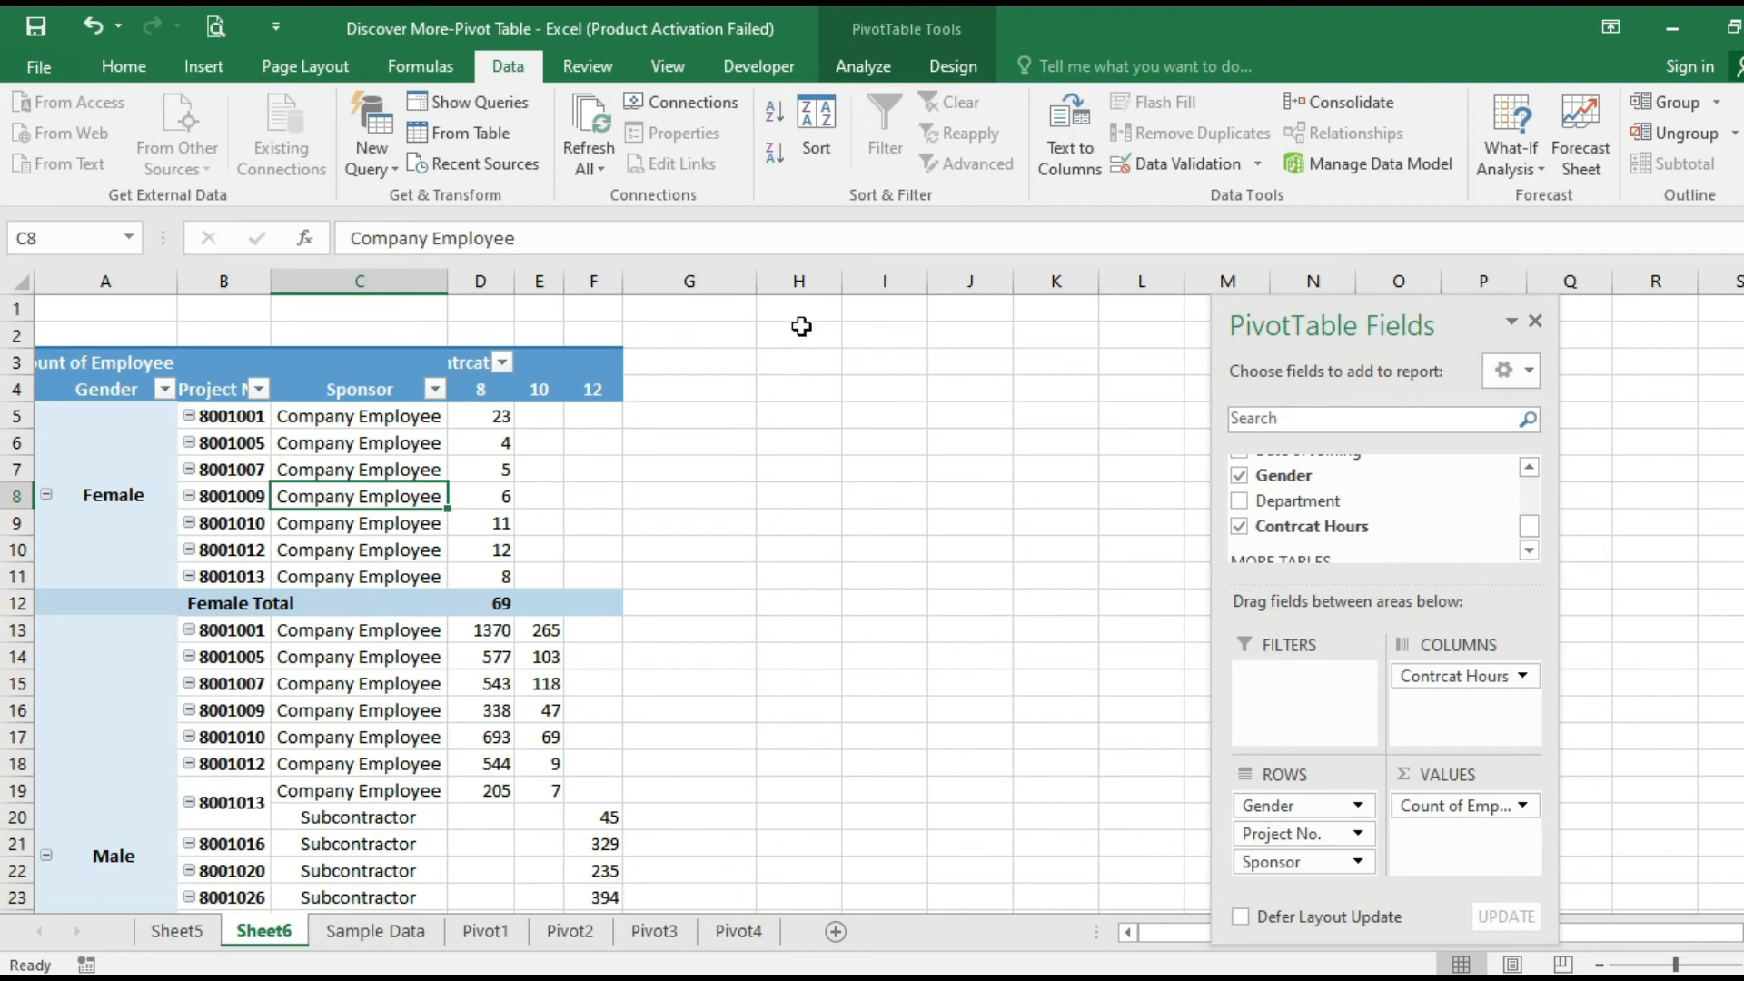
pyautogui.click(865, 65)
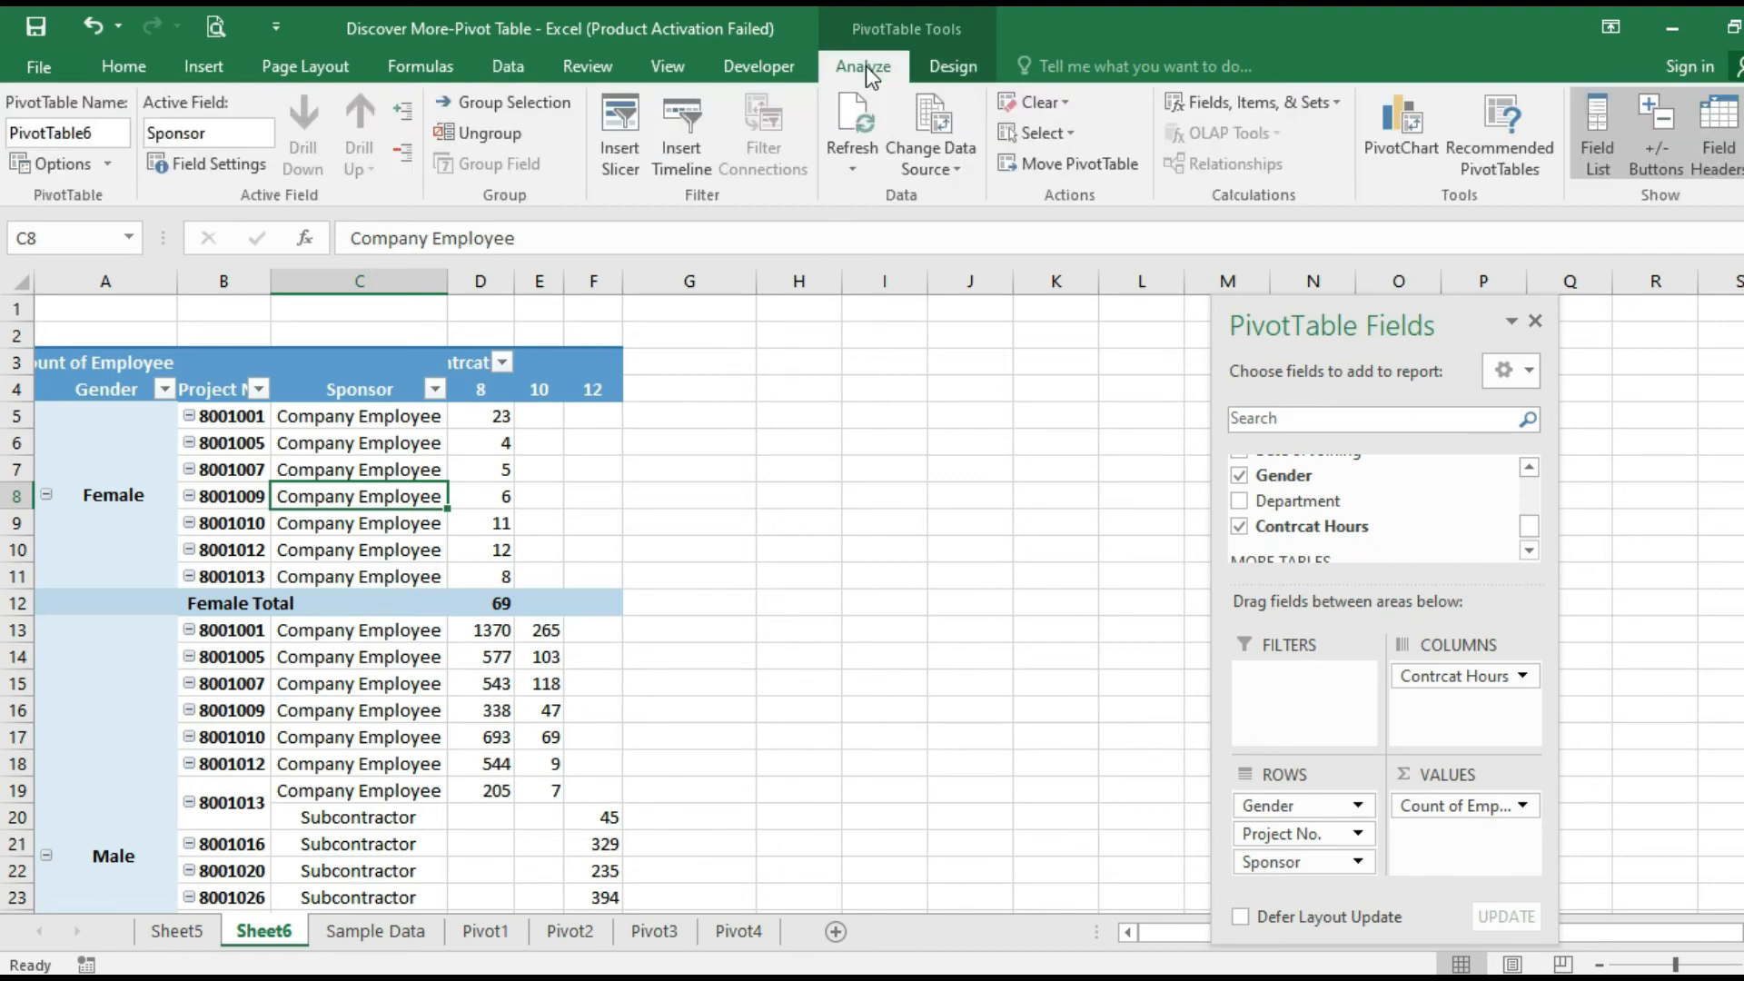
pyautogui.click(941, 167)
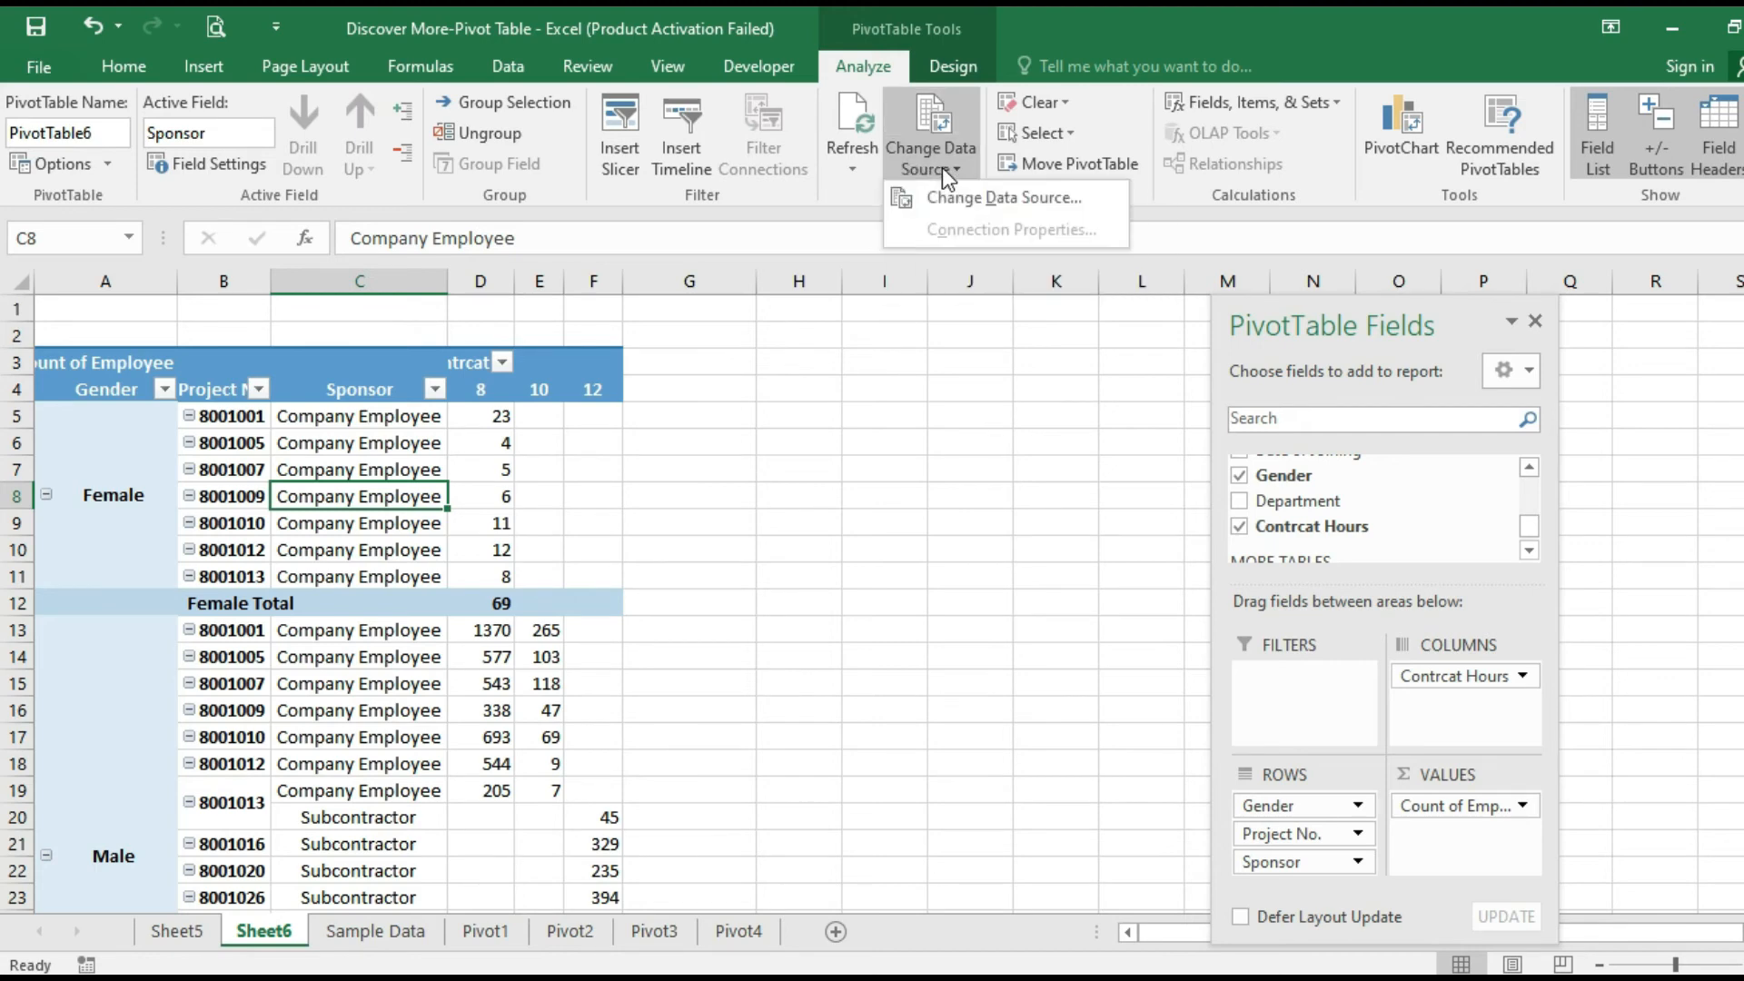
pyautogui.click(1025, 207)
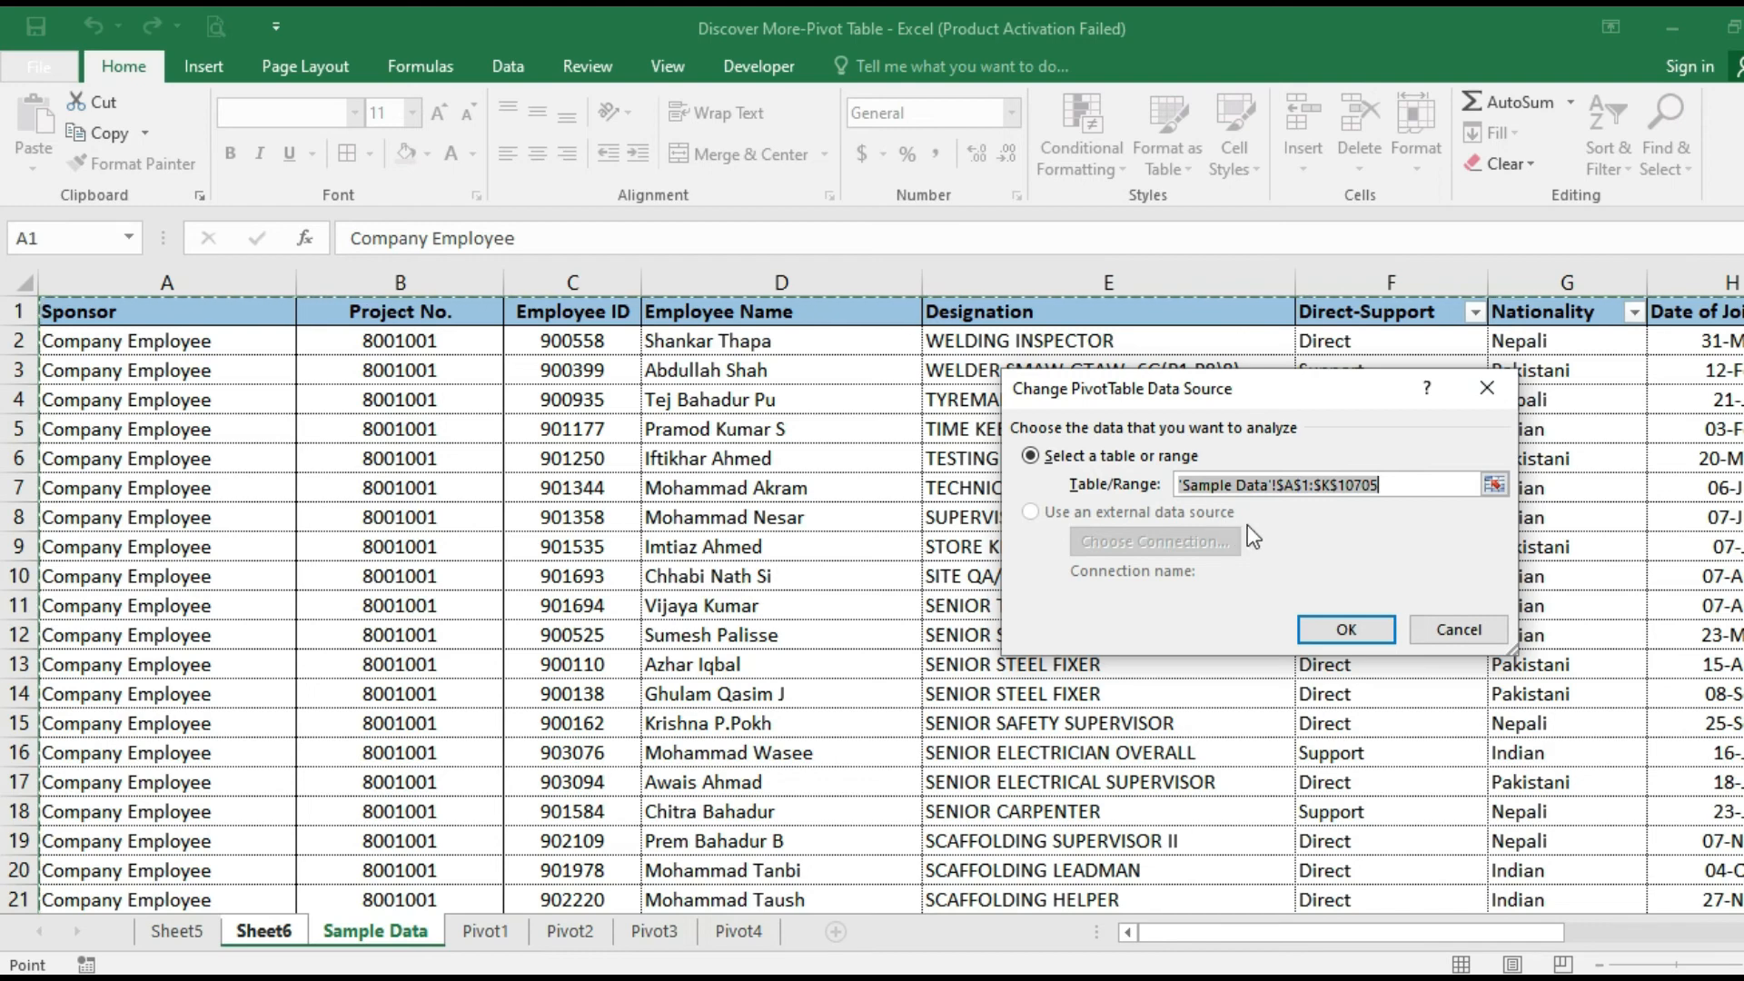
pyautogui.click(1401, 484)
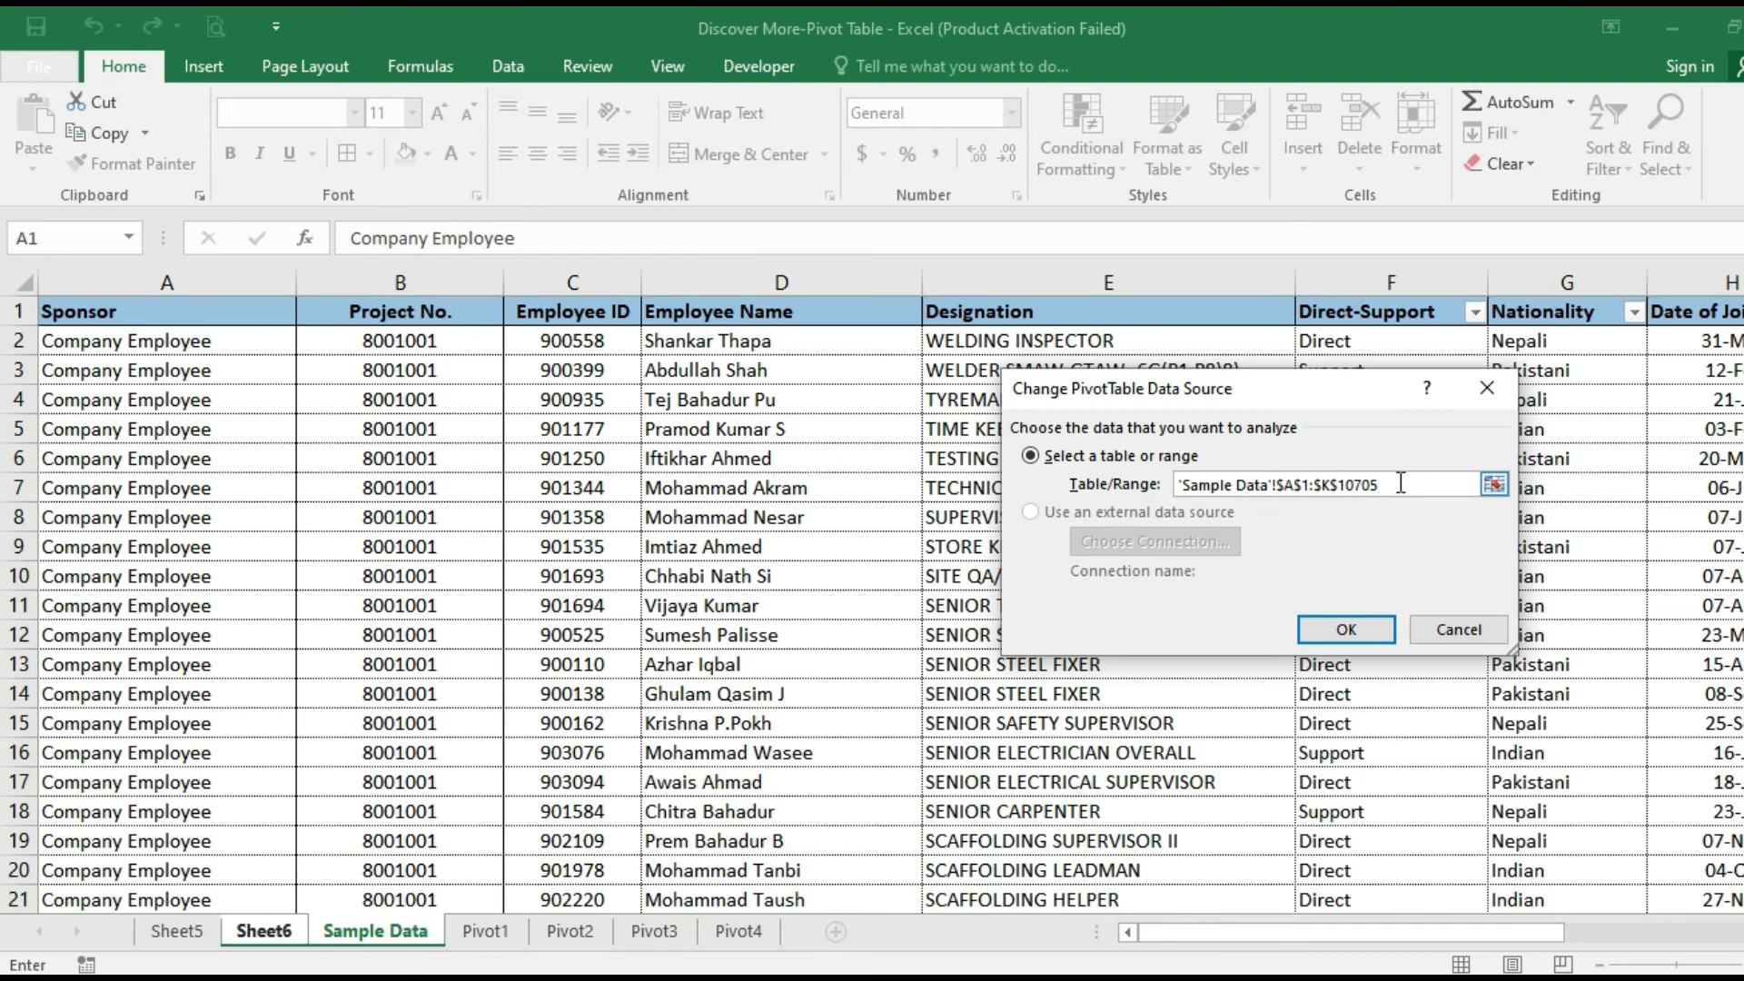
pyautogui.press('BackSpace')
pyautogui.write('6')
# Reselect the source range from A1 through K10706 directly on the Sample Data sheet and apply the new data source
pyautogui.click(1495, 486)
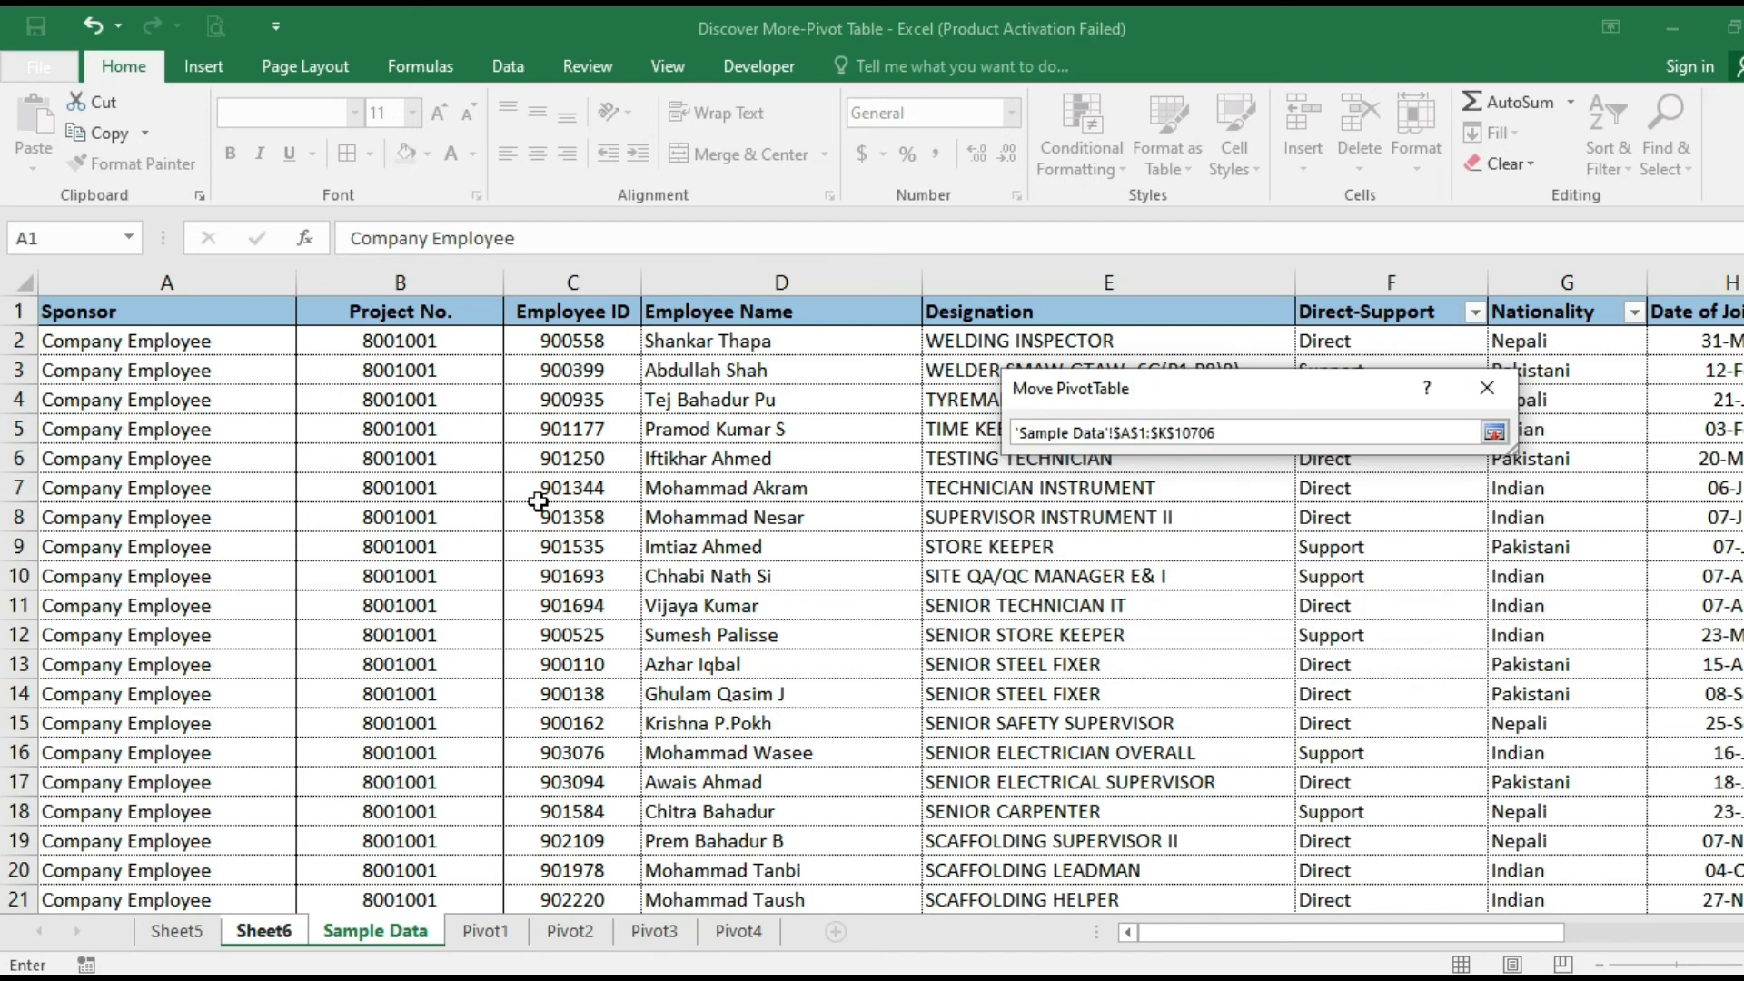
pyautogui.press('Left')
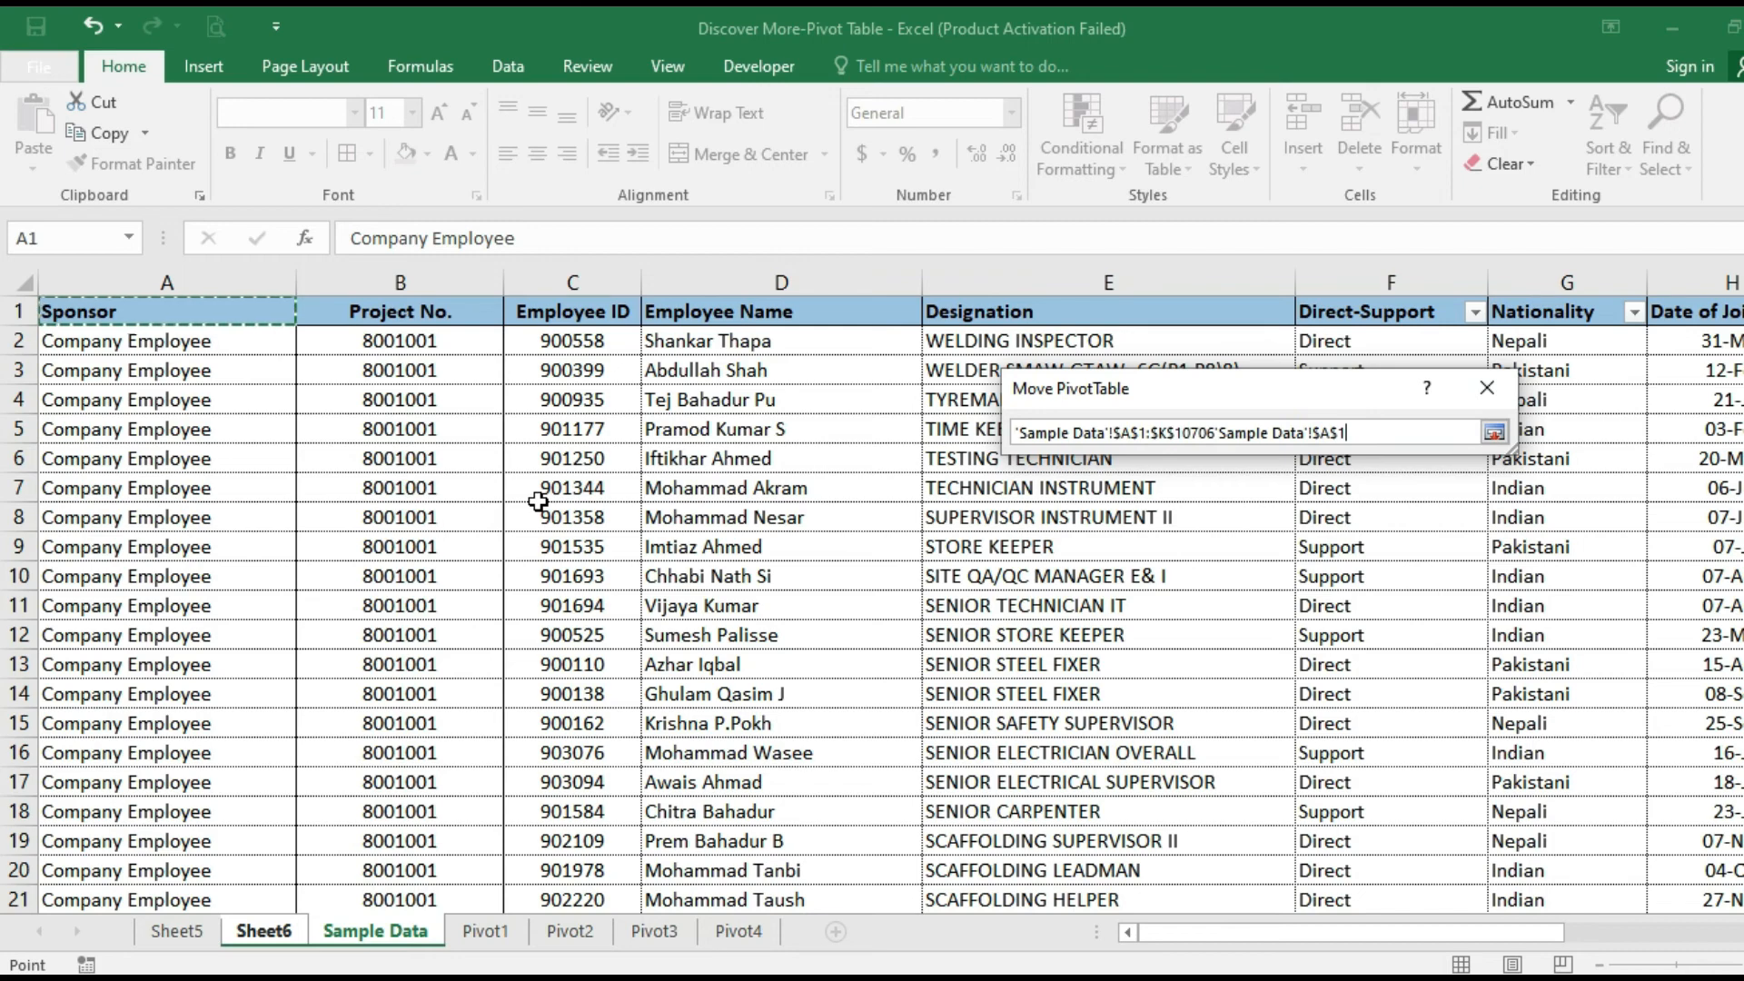
pyautogui.hotkey('shift', 'Right')
pyautogui.press('End')
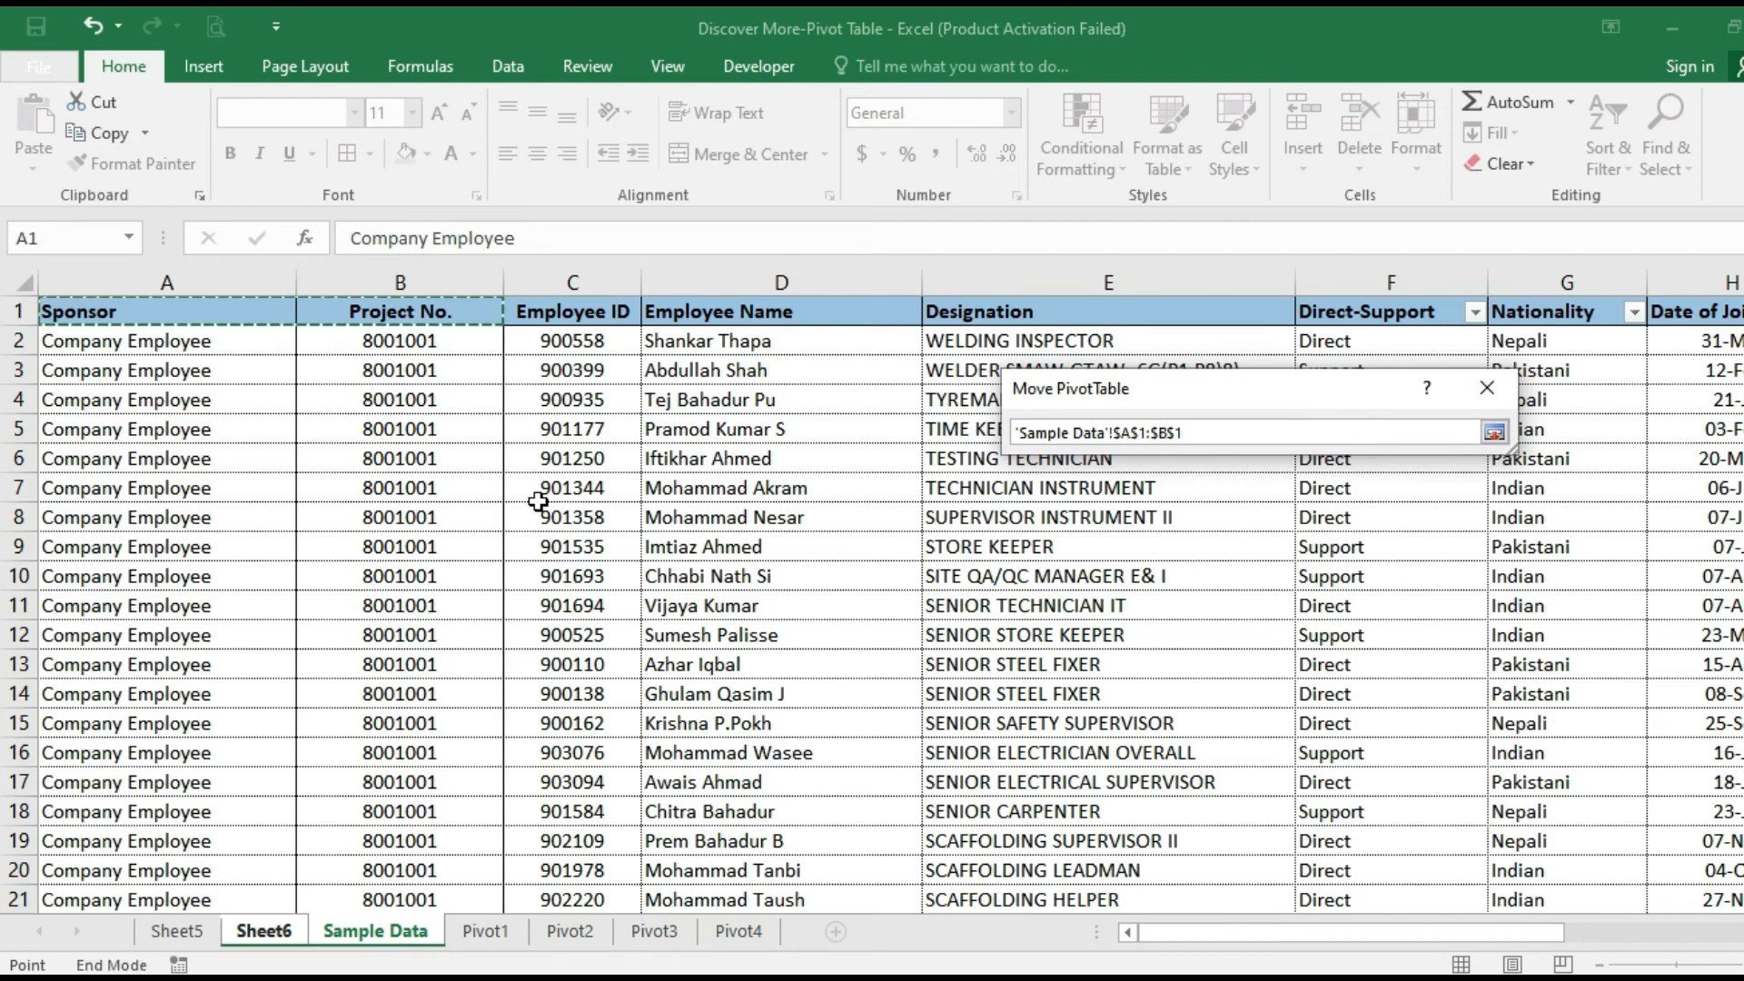
pyautogui.hotkey('shift', 'Right')
pyautogui.hotkey('shift', 'Down')
pyautogui.press('End')
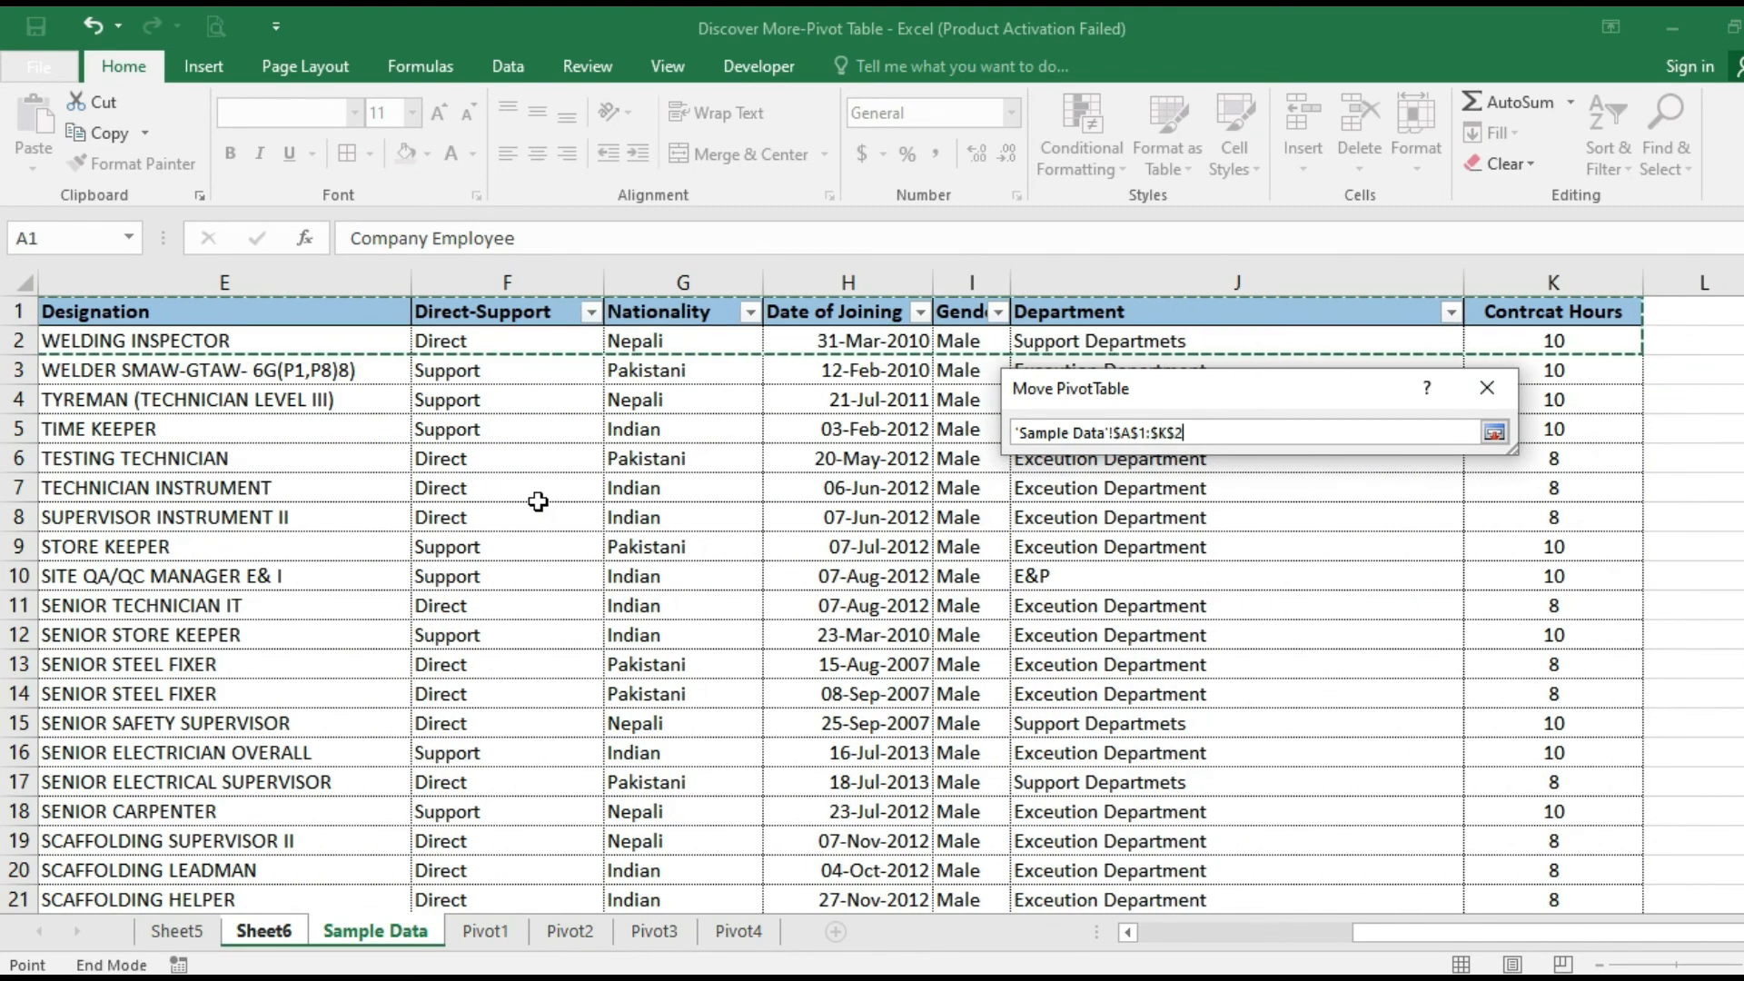
pyautogui.hotkey('shift', 'Down')
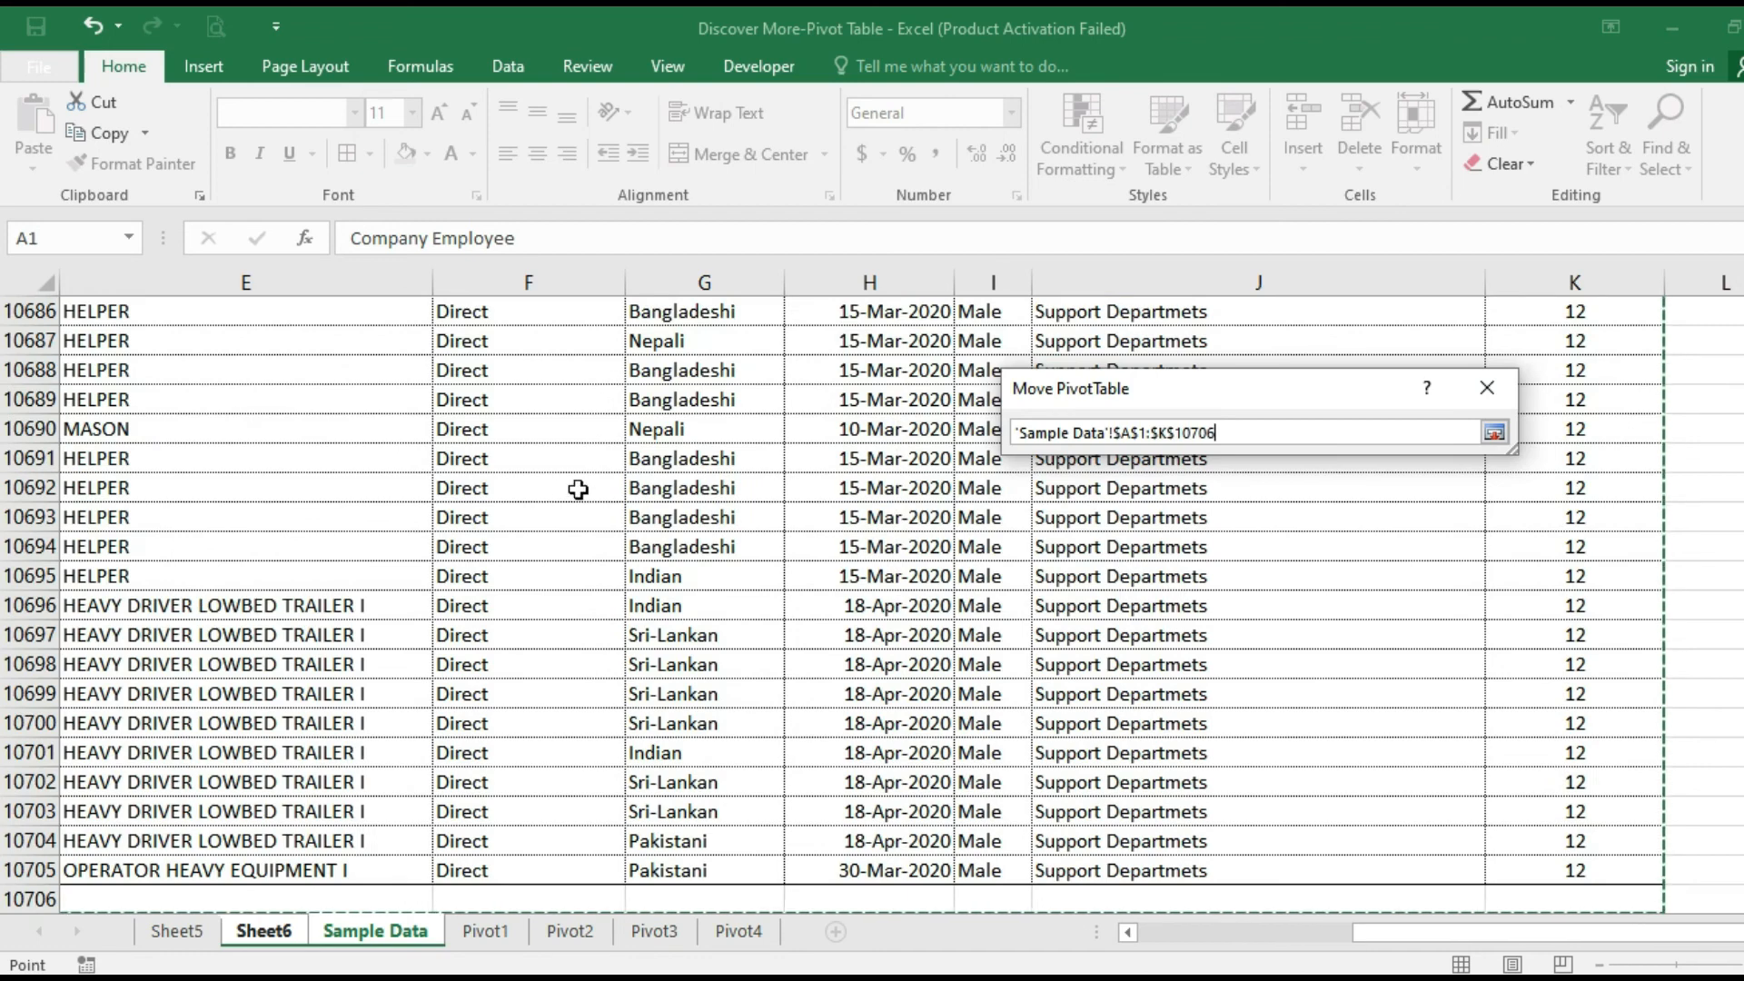
pyautogui.click(1494, 432)
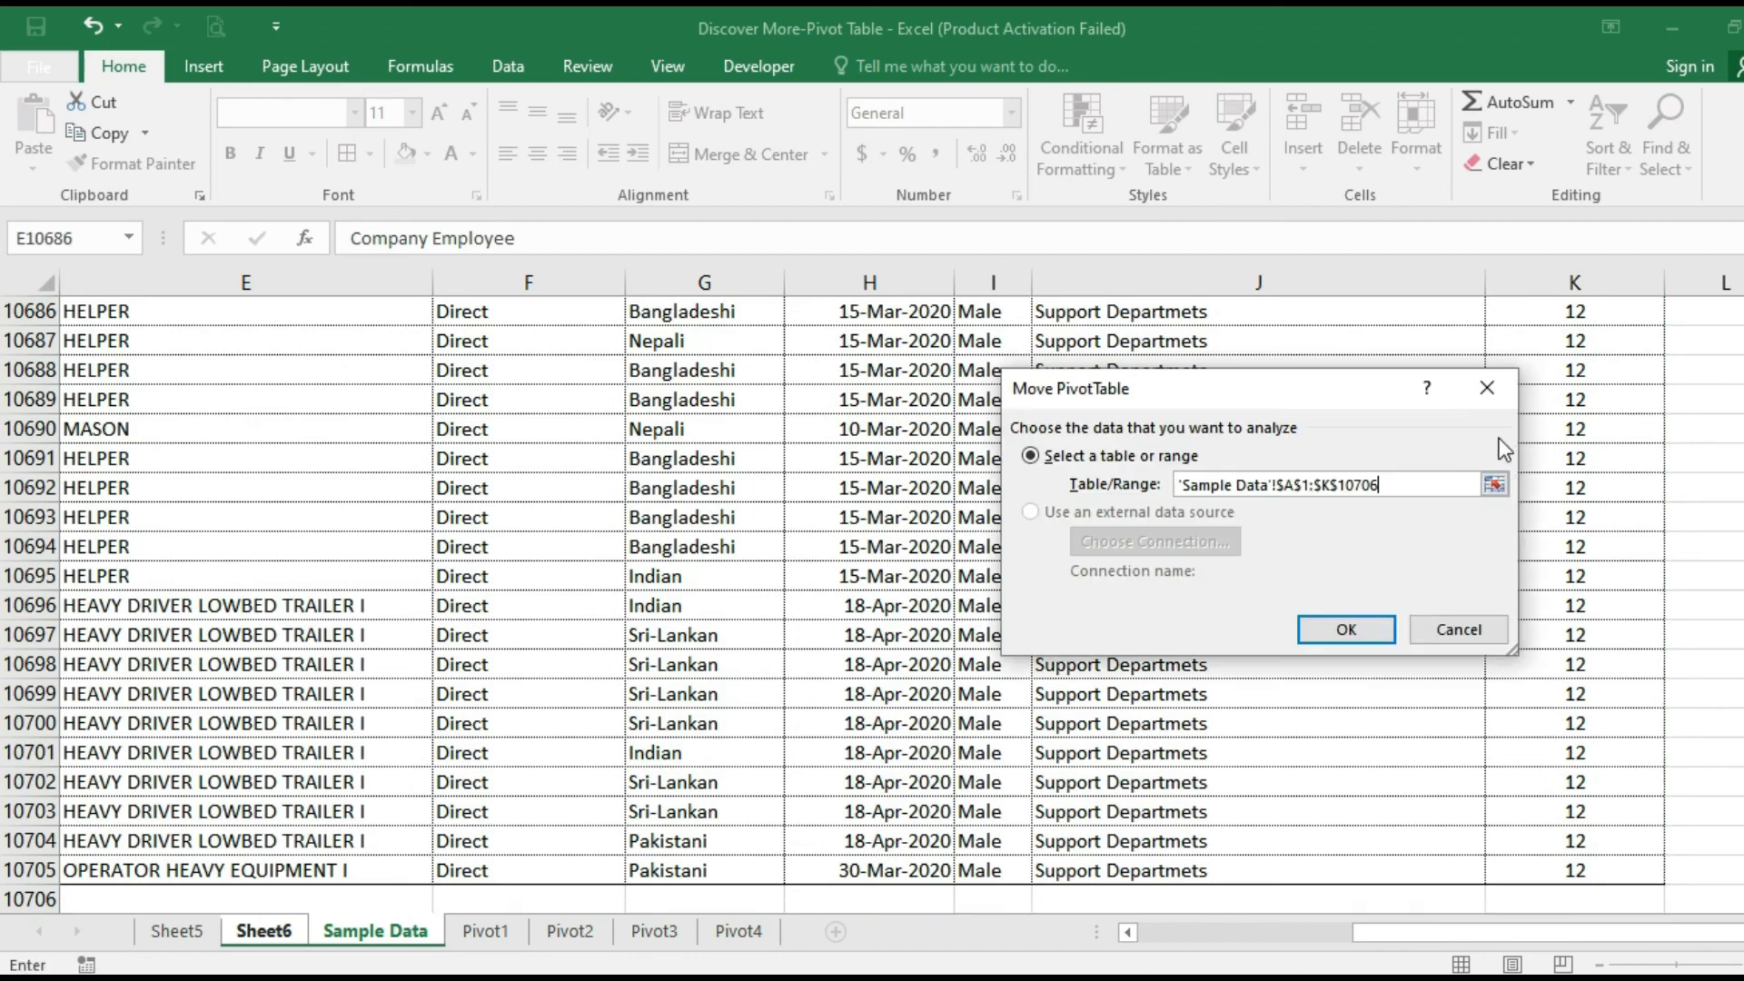
pyautogui.click(1328, 626)
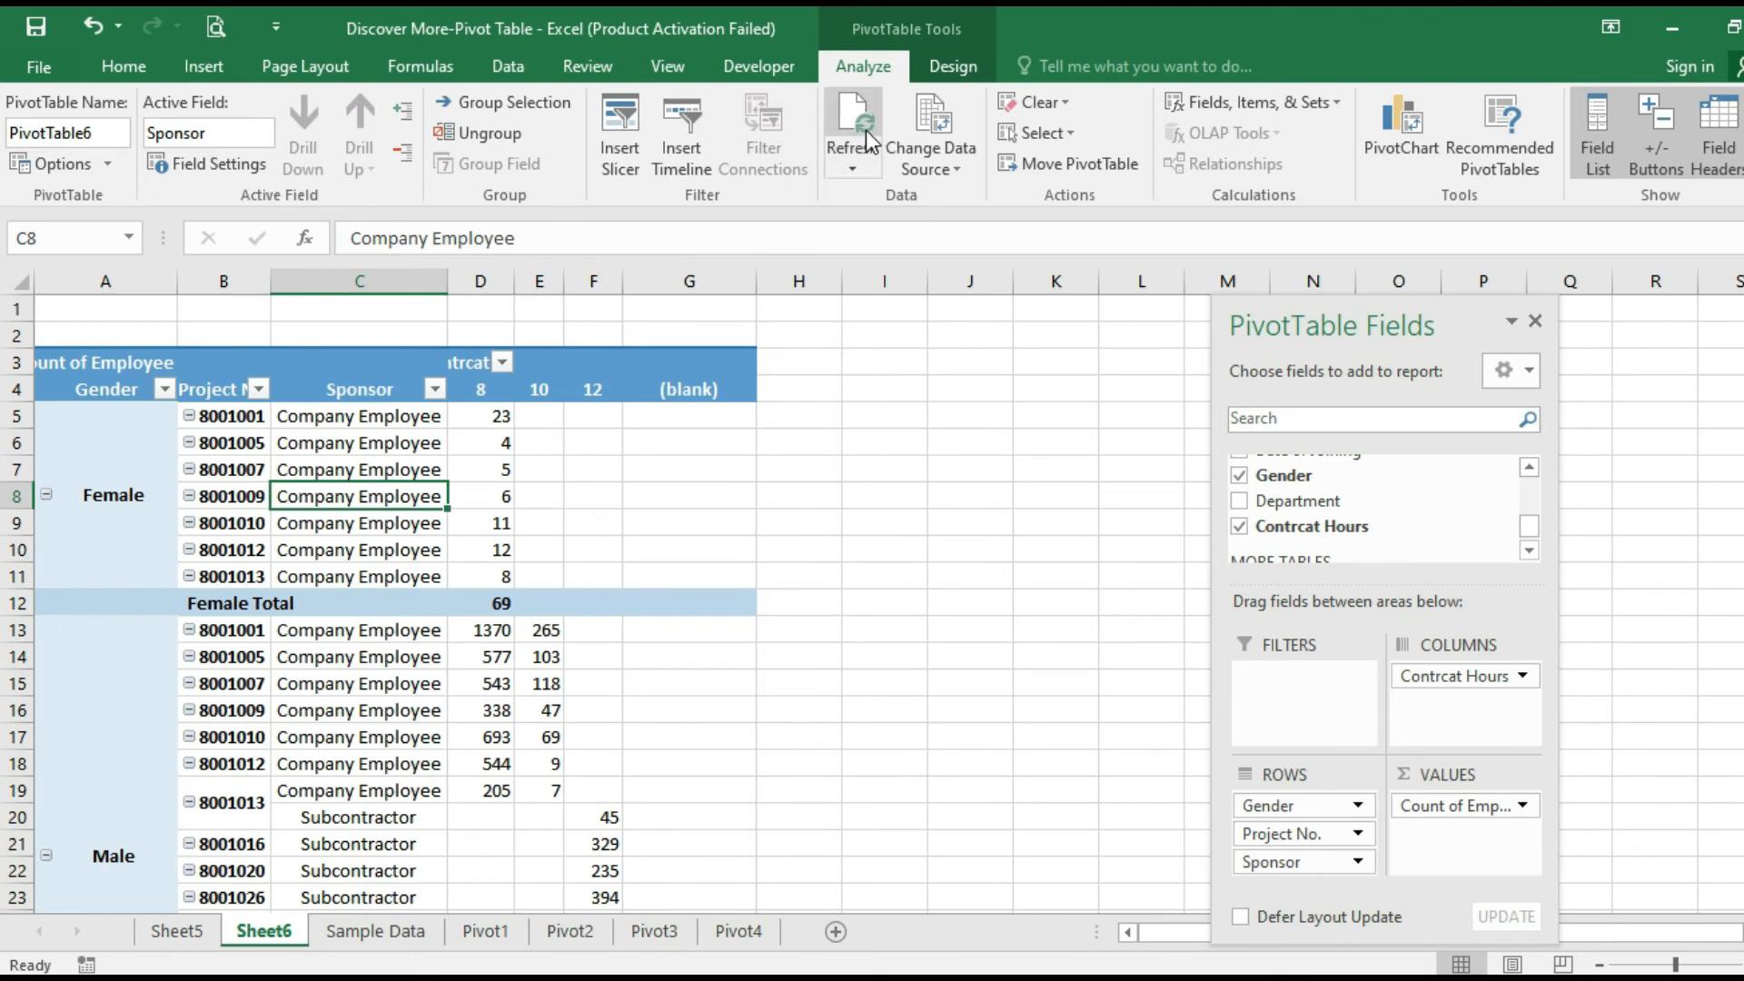
# Refresh the Sheet6 pivot table so it reloads its current source data
pyautogui.click(851, 172)
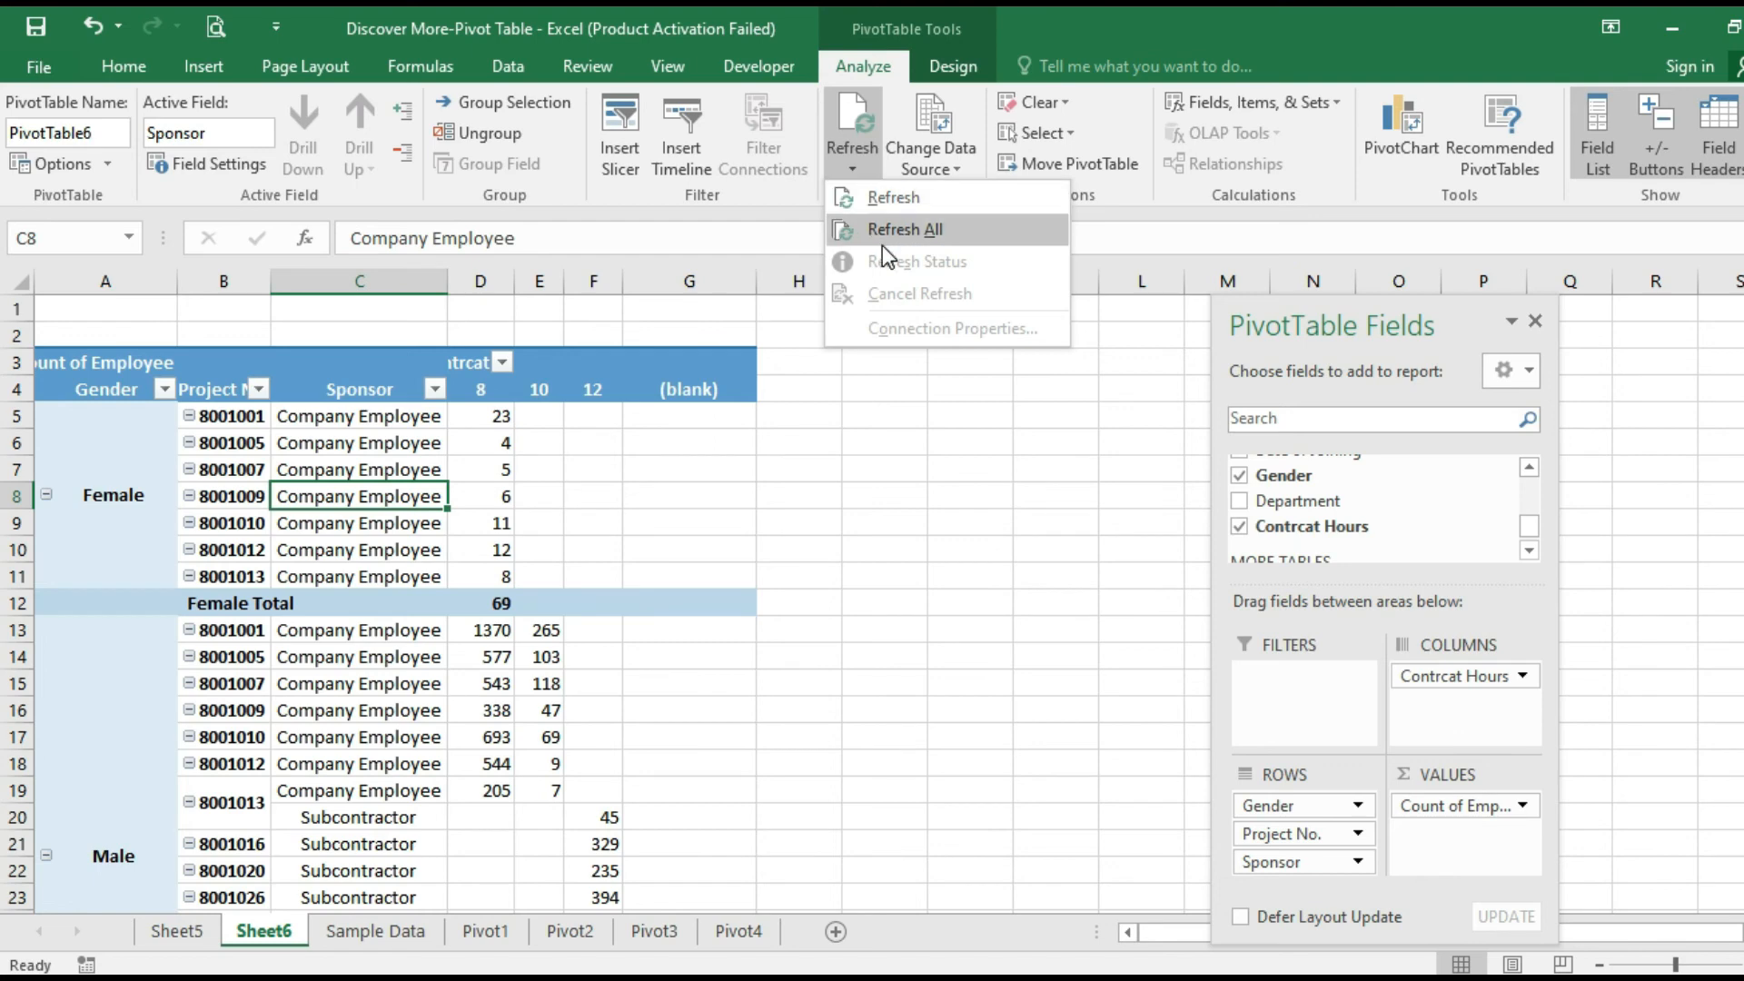
pyautogui.click(888, 197)
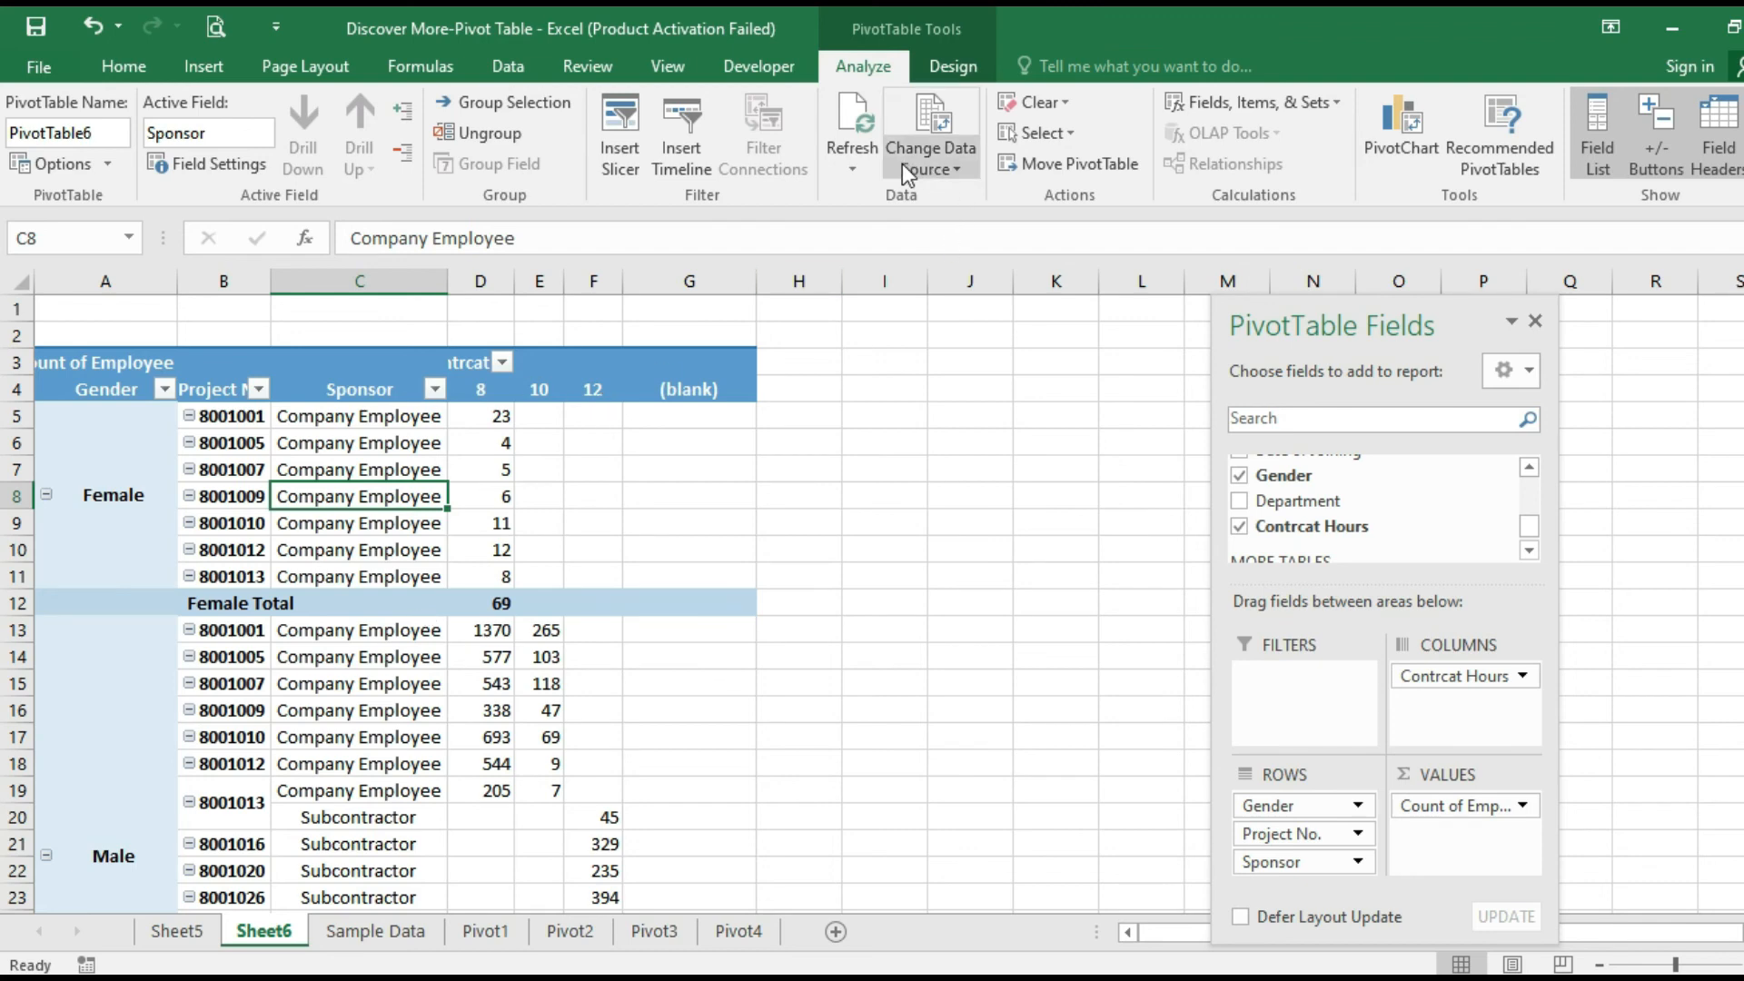
pyautogui.click(852, 167)
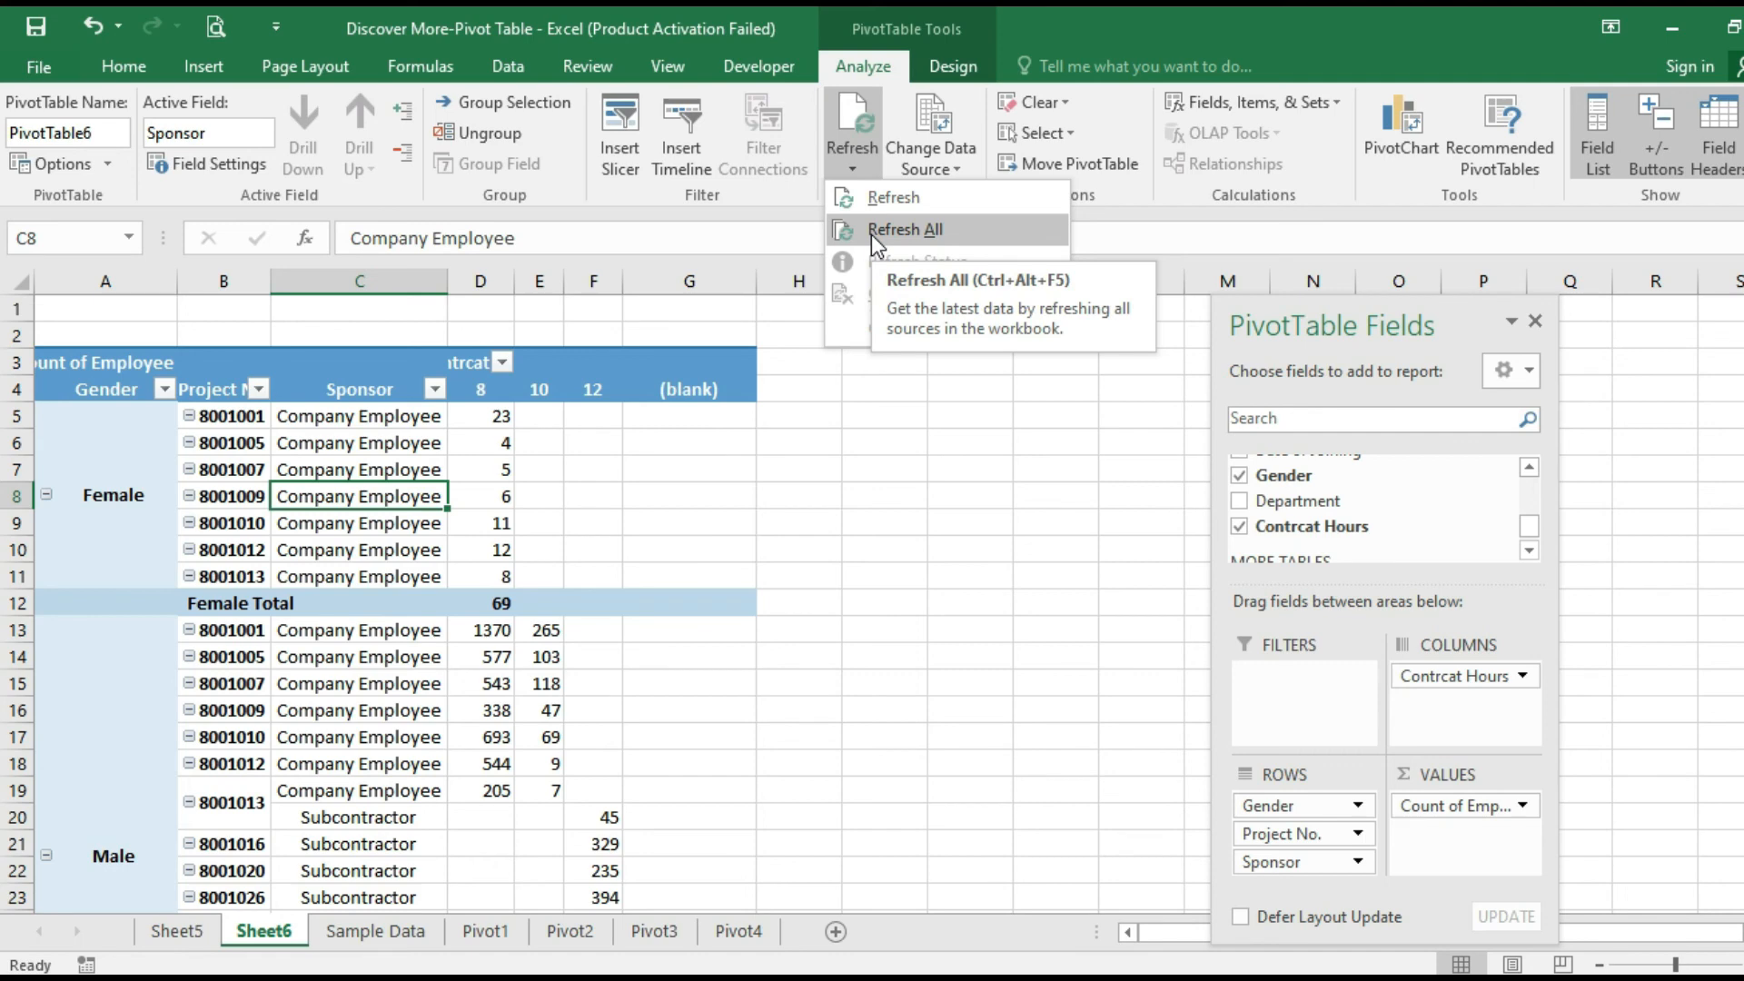
pyautogui.click(356, 434)
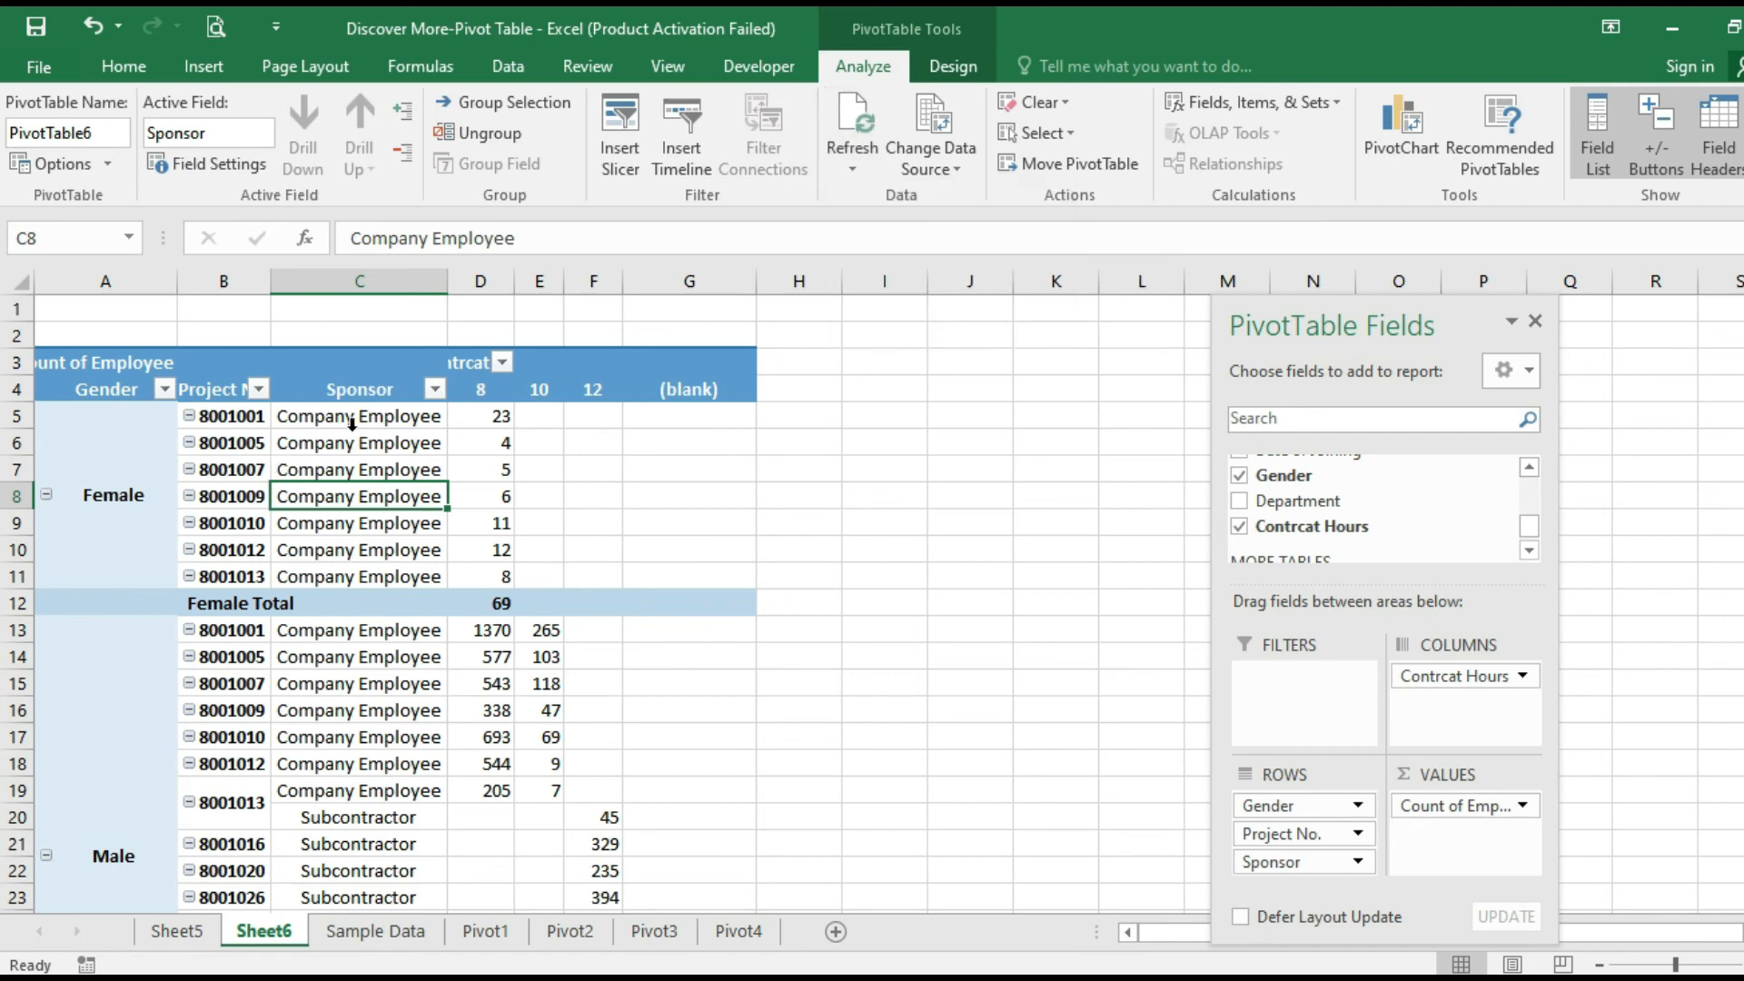
pyautogui.click(343, 445)
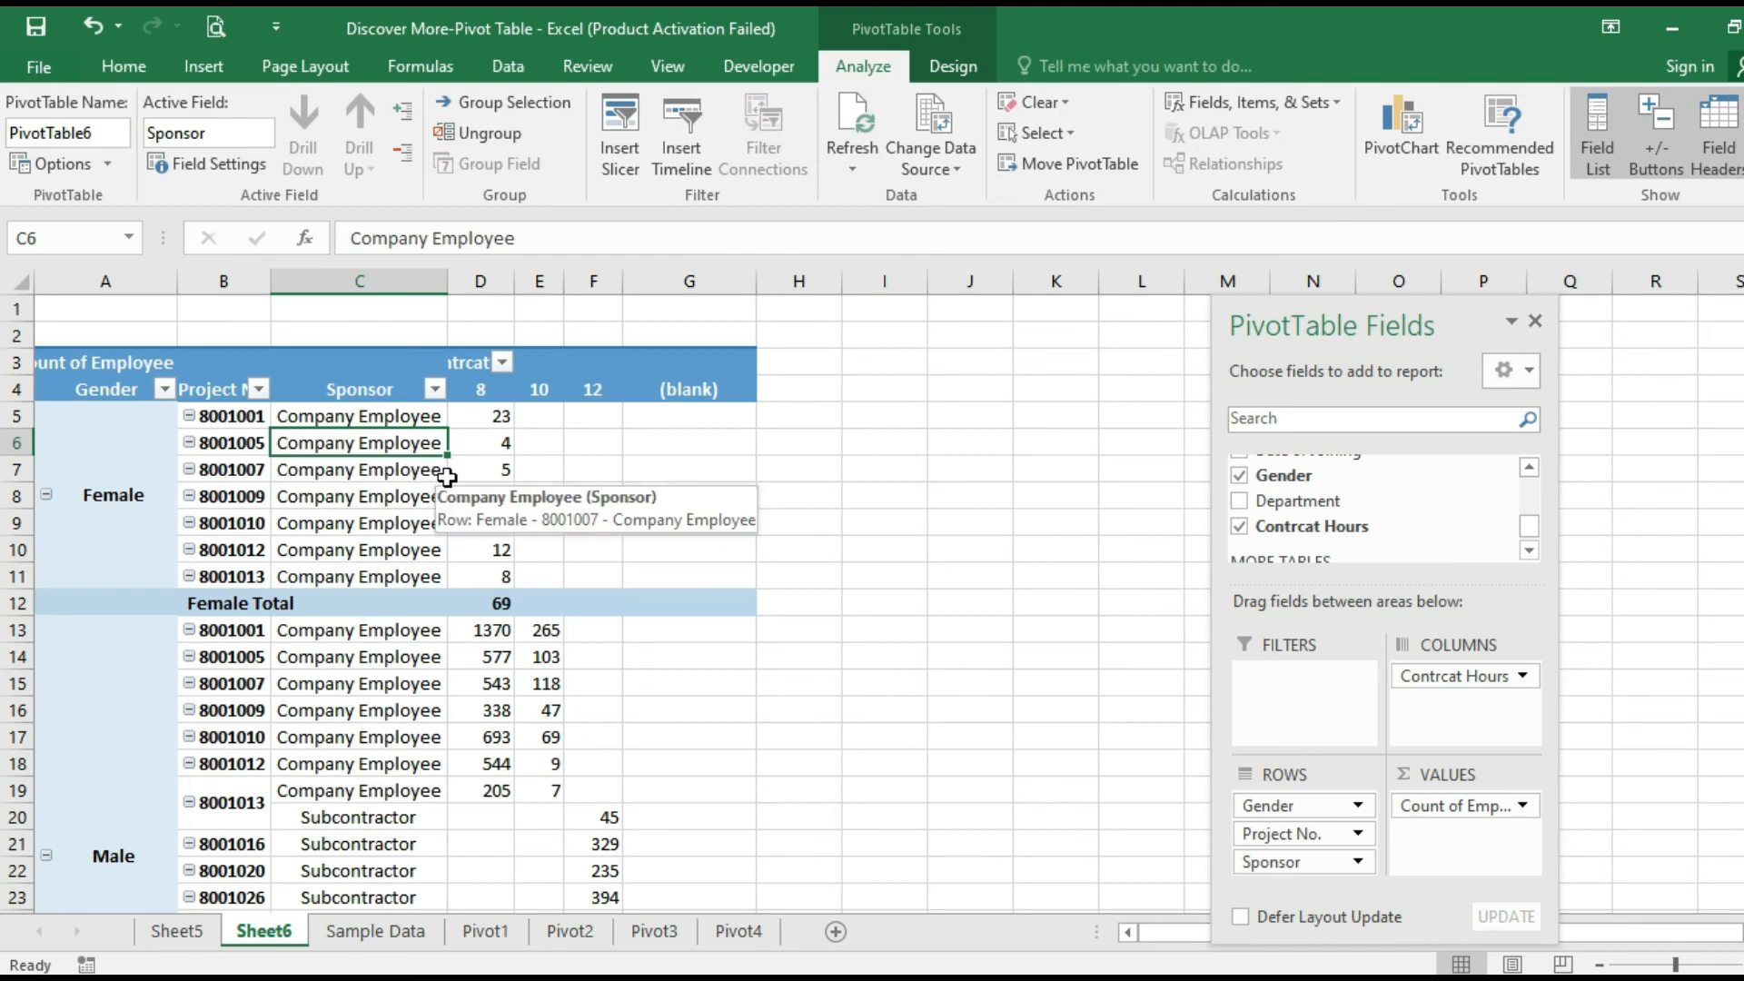
pyautogui.click(491, 468)
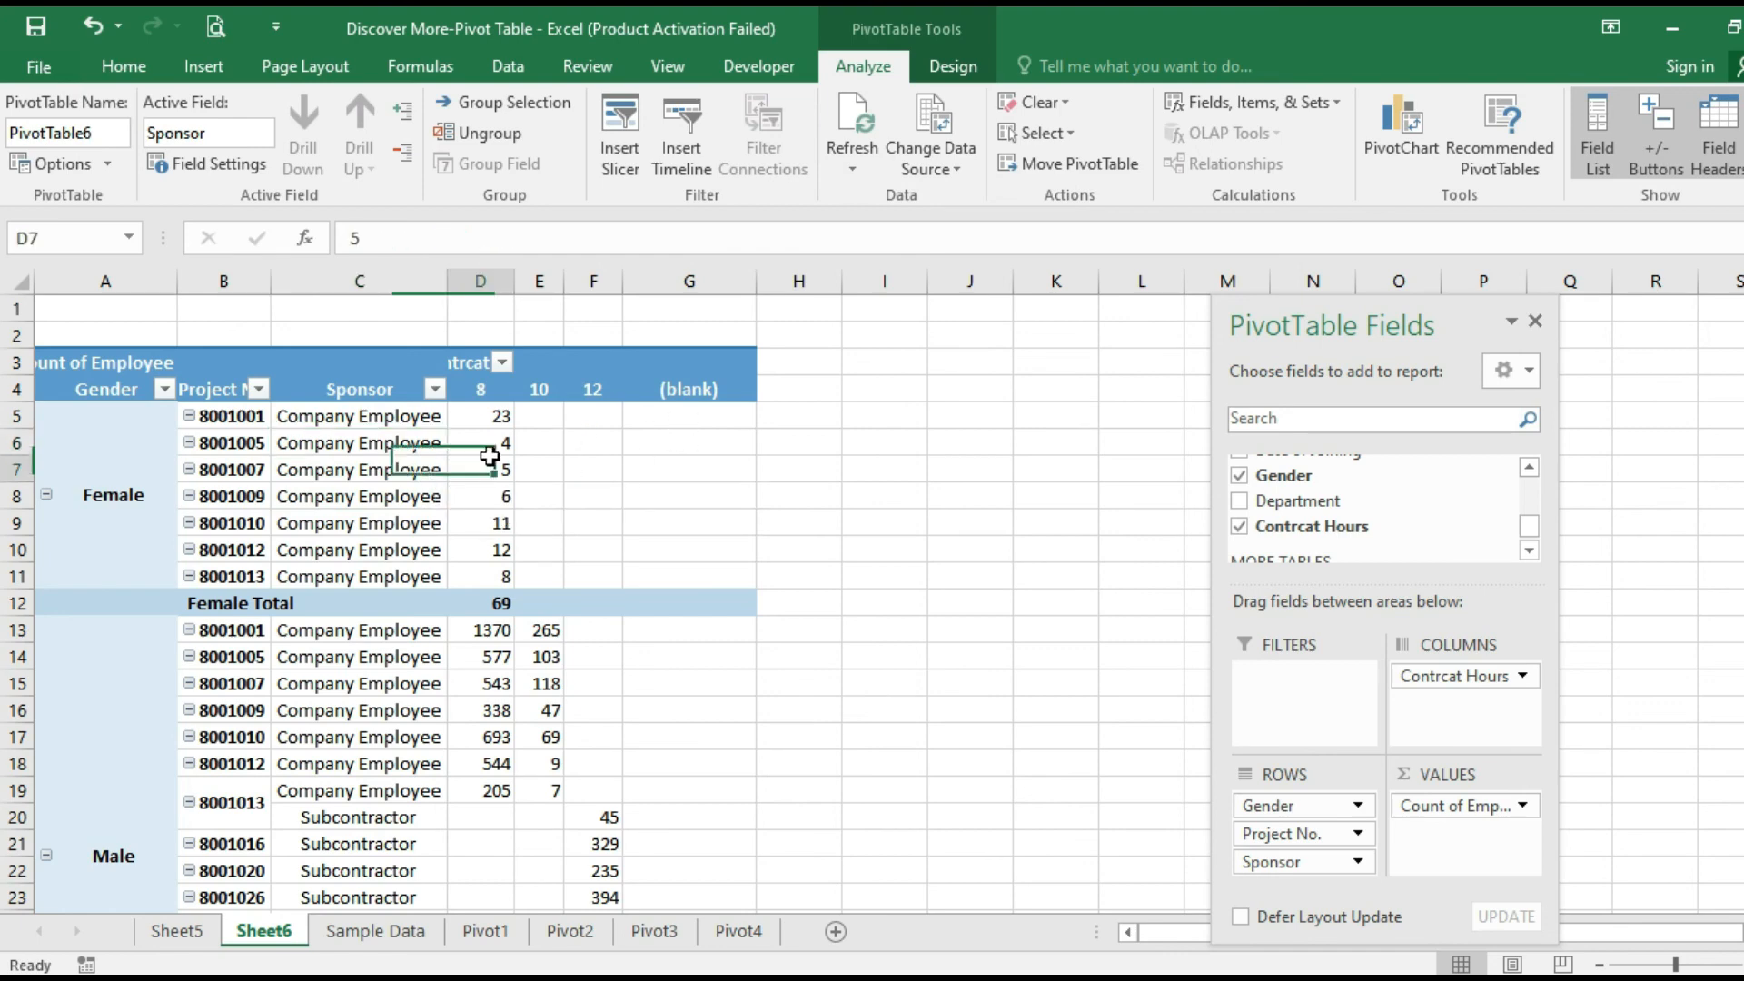
pyautogui.click(588, 470)
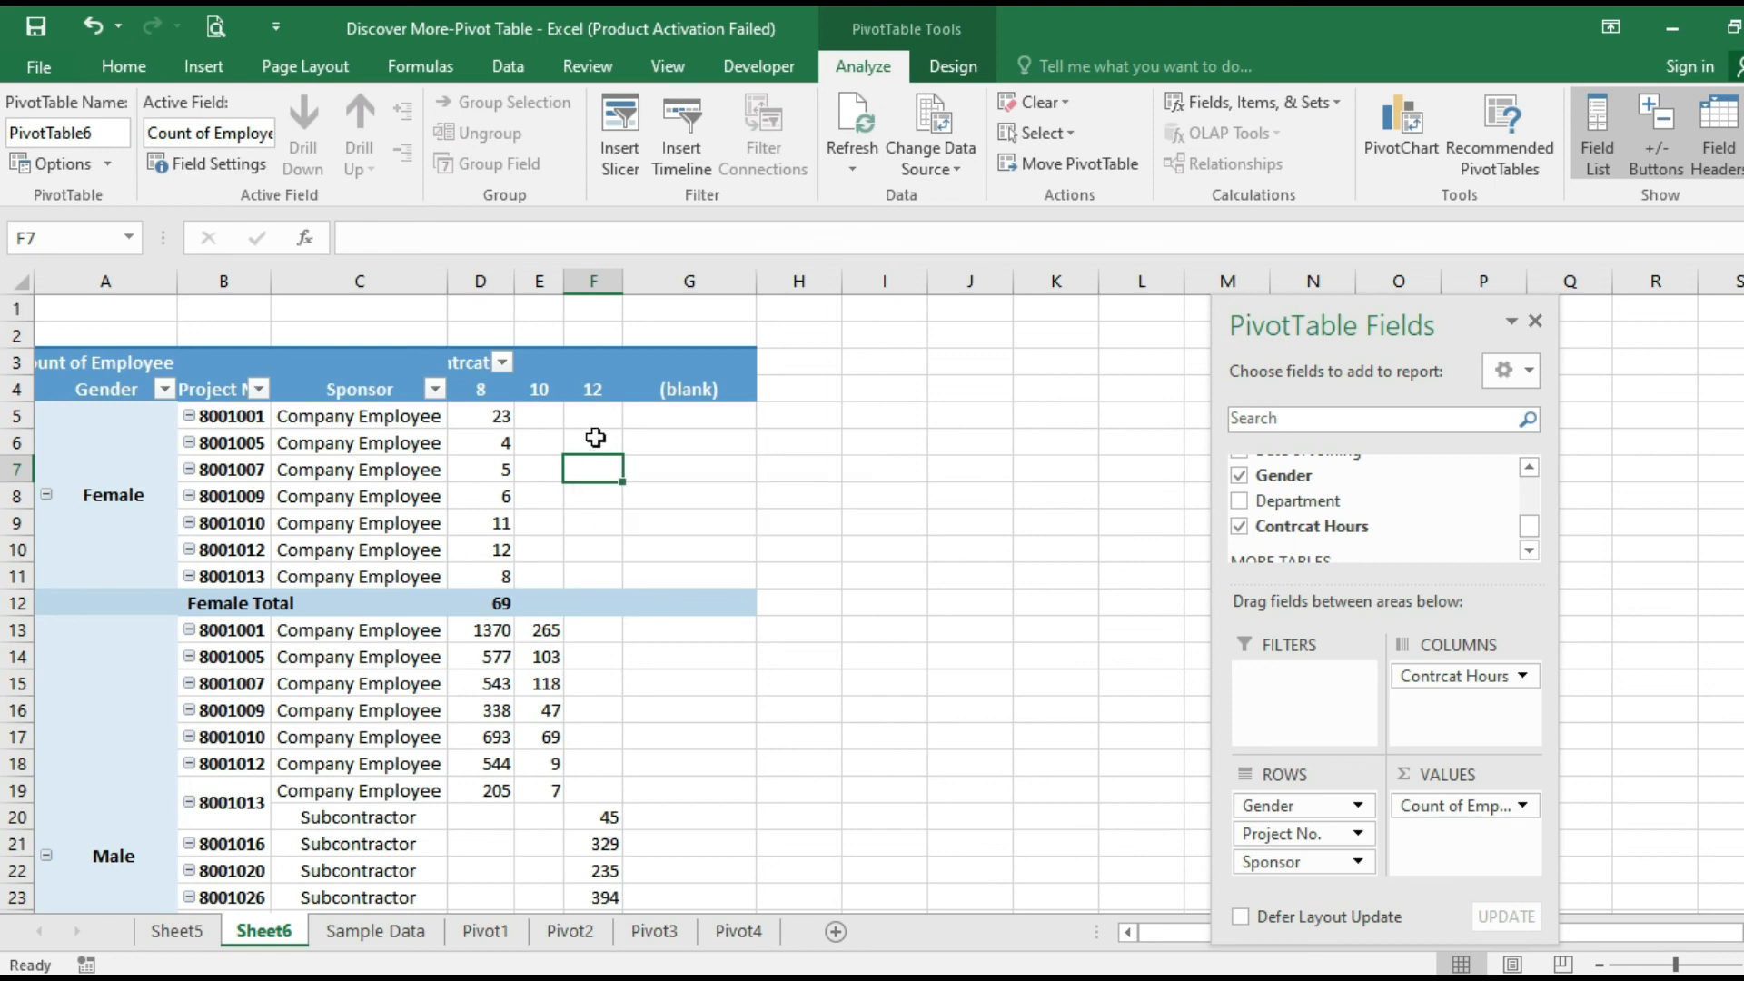
pyautogui.moveTo(98, 364); pyautogui.dragTo(693, 681)
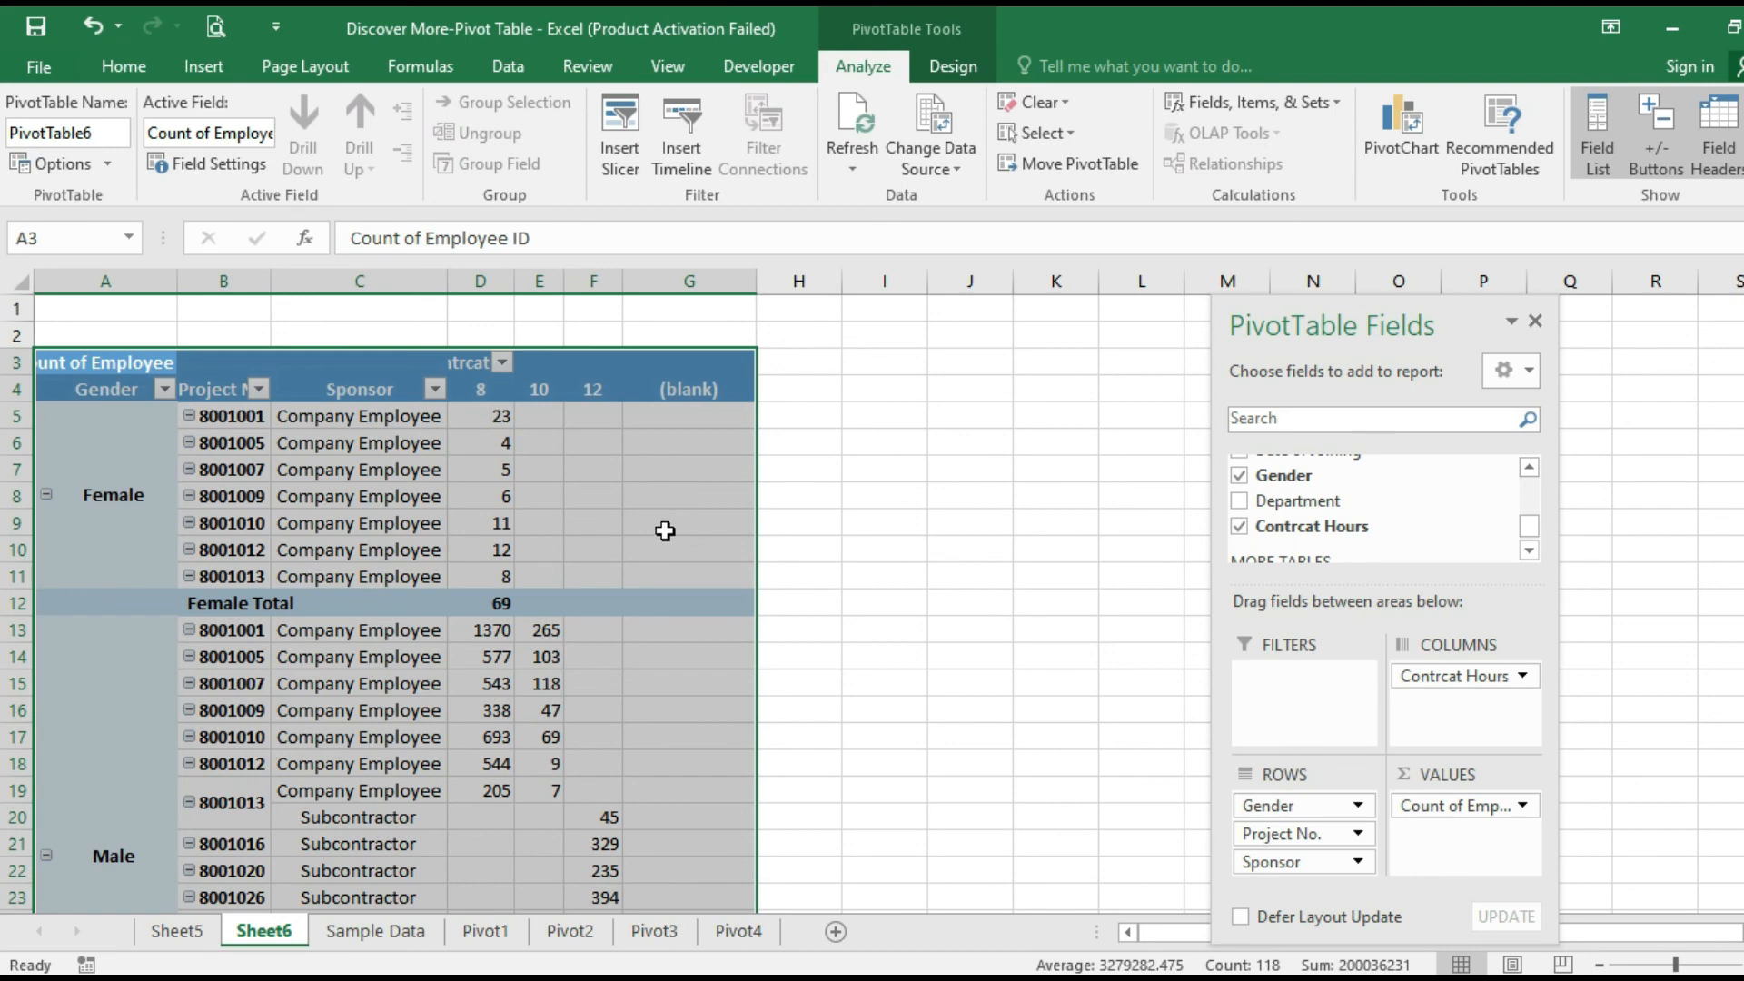
pyautogui.click(572, 467)
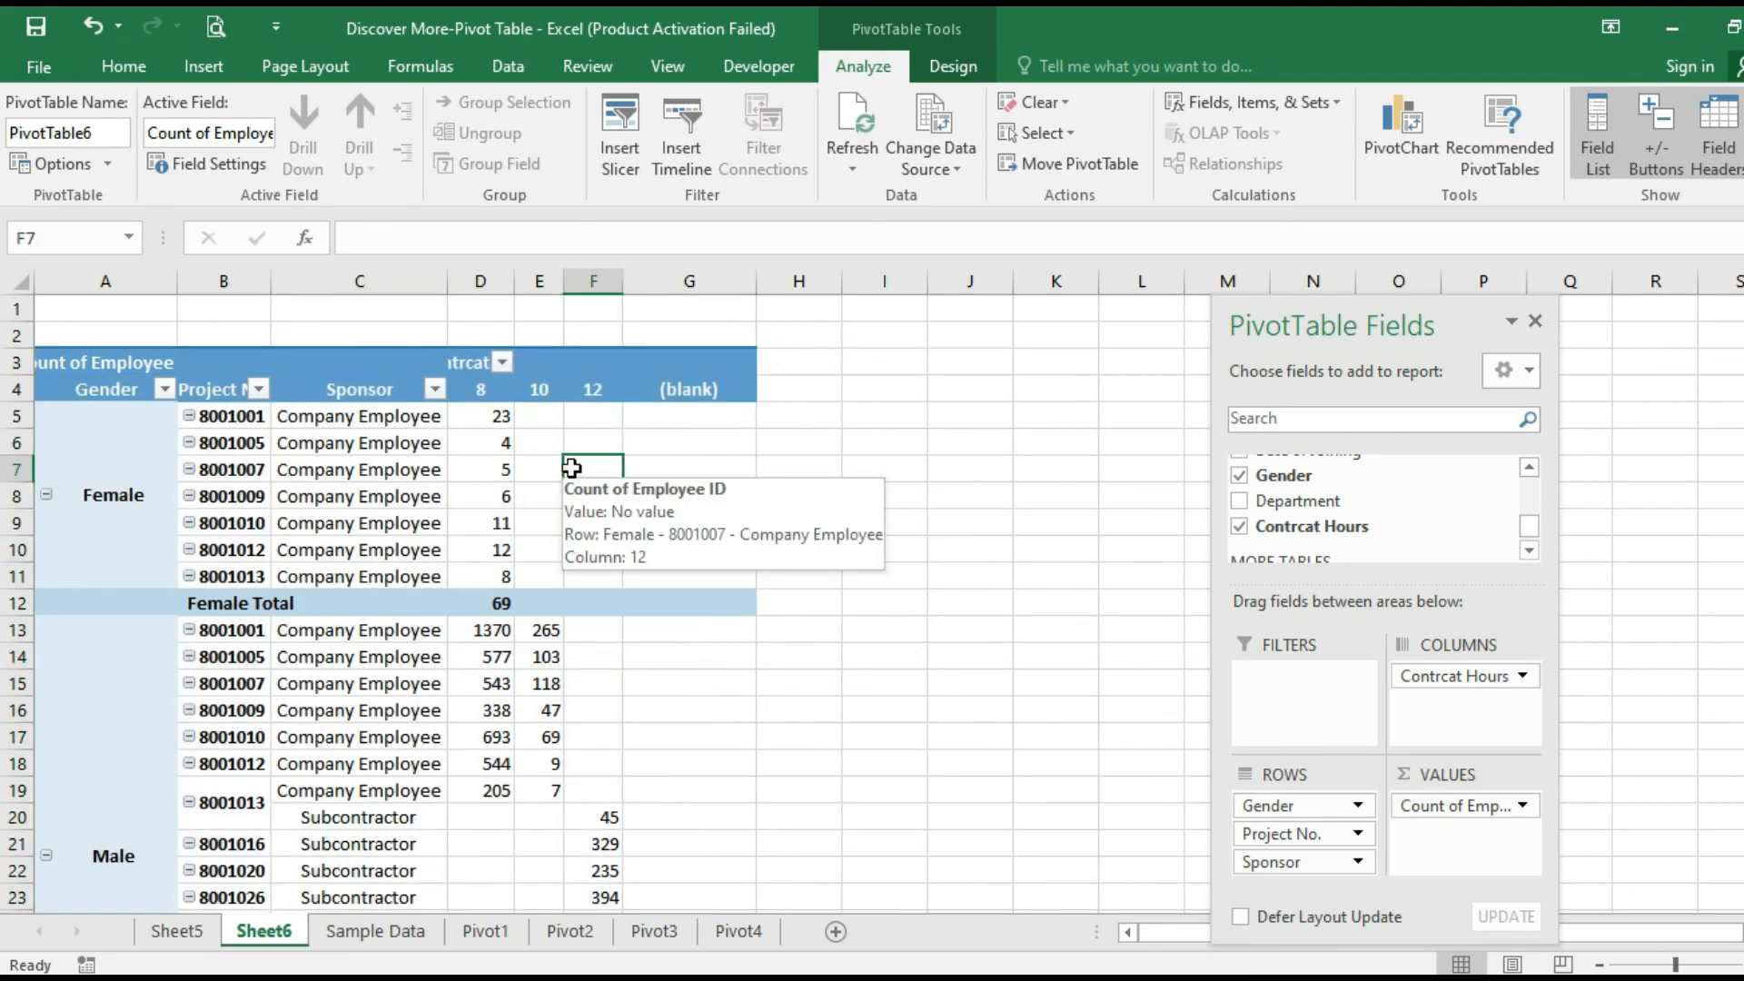